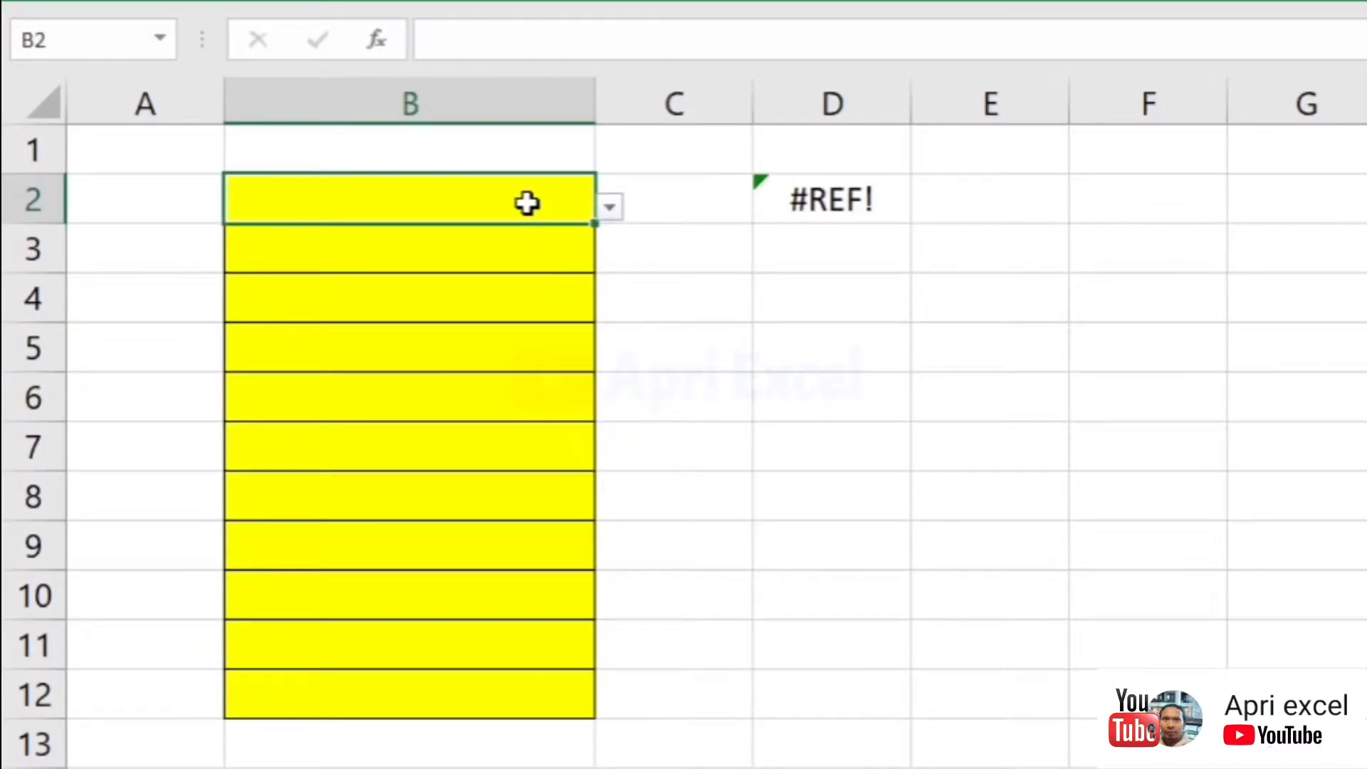
Fill the dropdown cells with Matesih, Jawa Tengah (via 'tes') and Pakel, Jawa Timur (via 'kel').
{"action": "type", "text": "tes"}
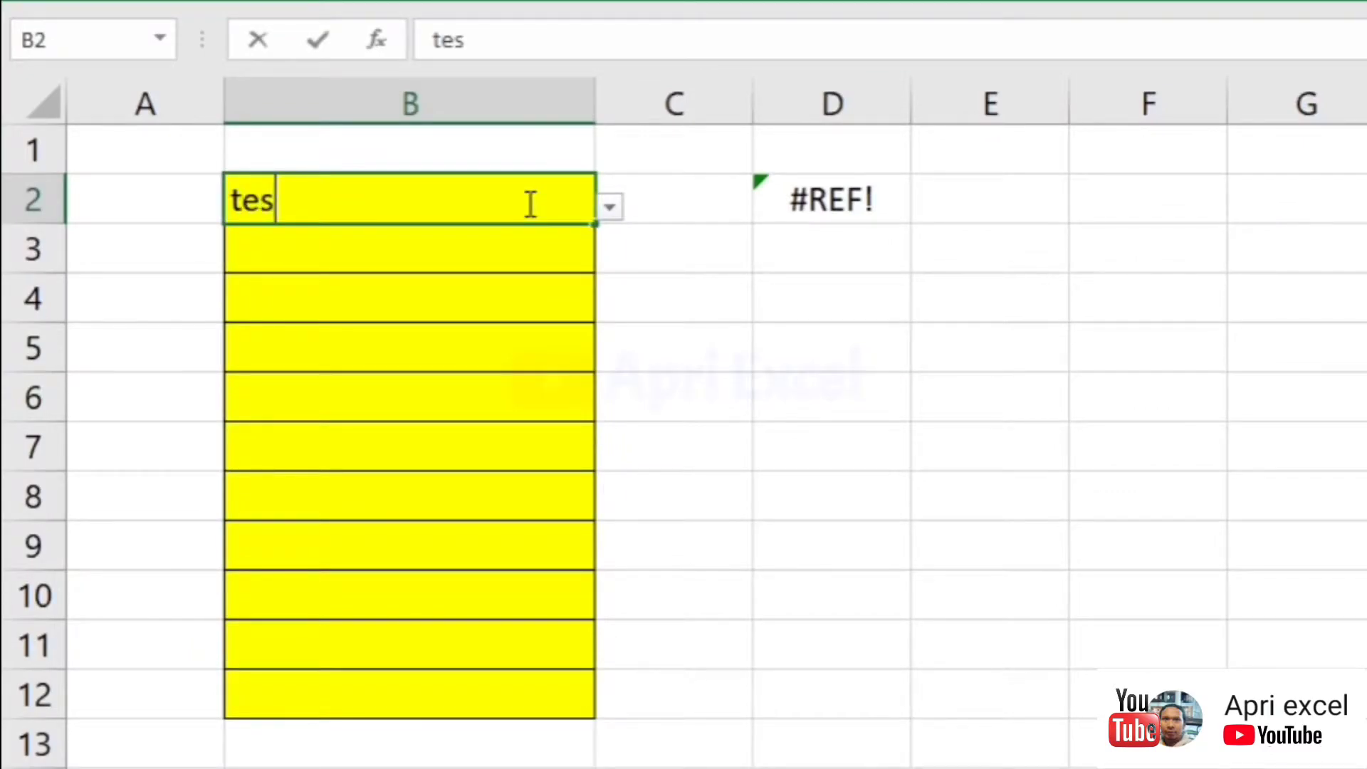
{"action": "left_click", "coordinate": [608, 207]}
{"action": "left_click", "coordinate": [563, 262]}
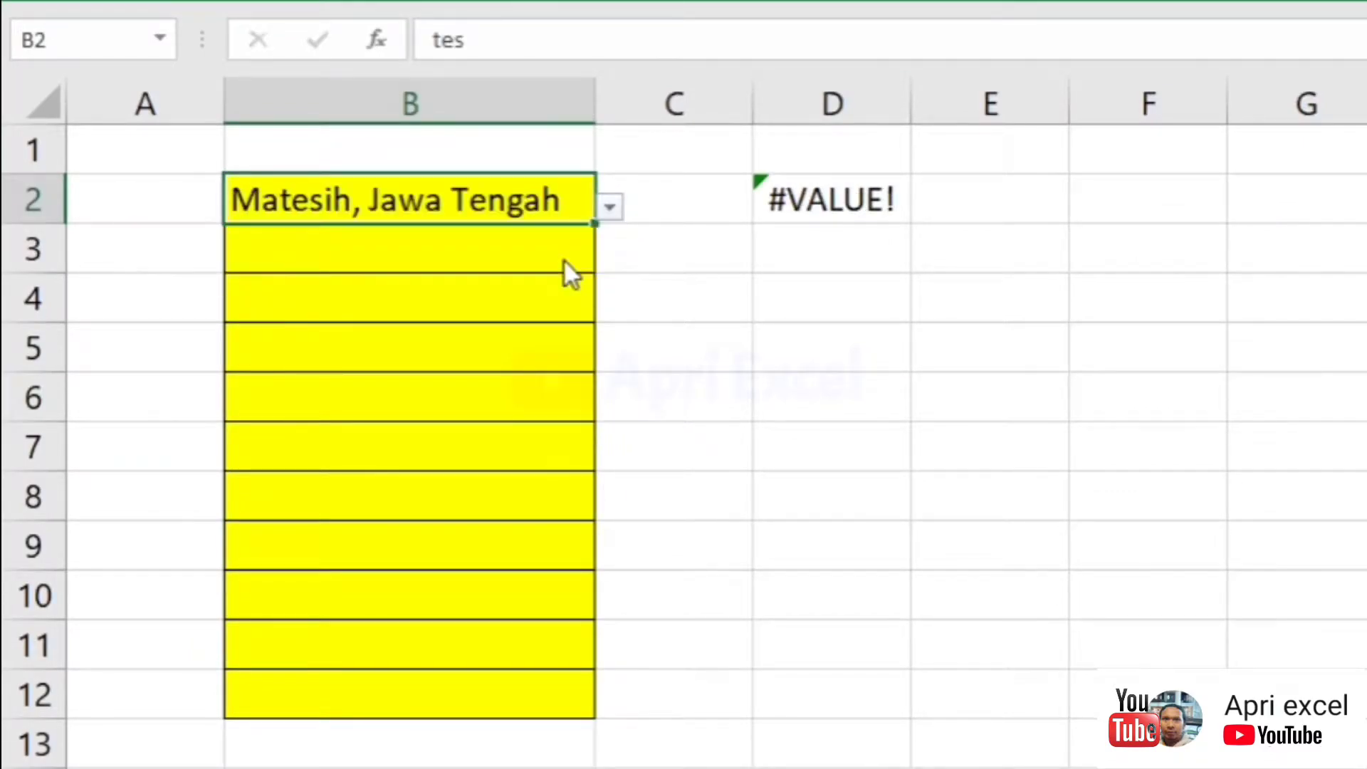
{"action": "left_click", "coordinate": [496, 341]}
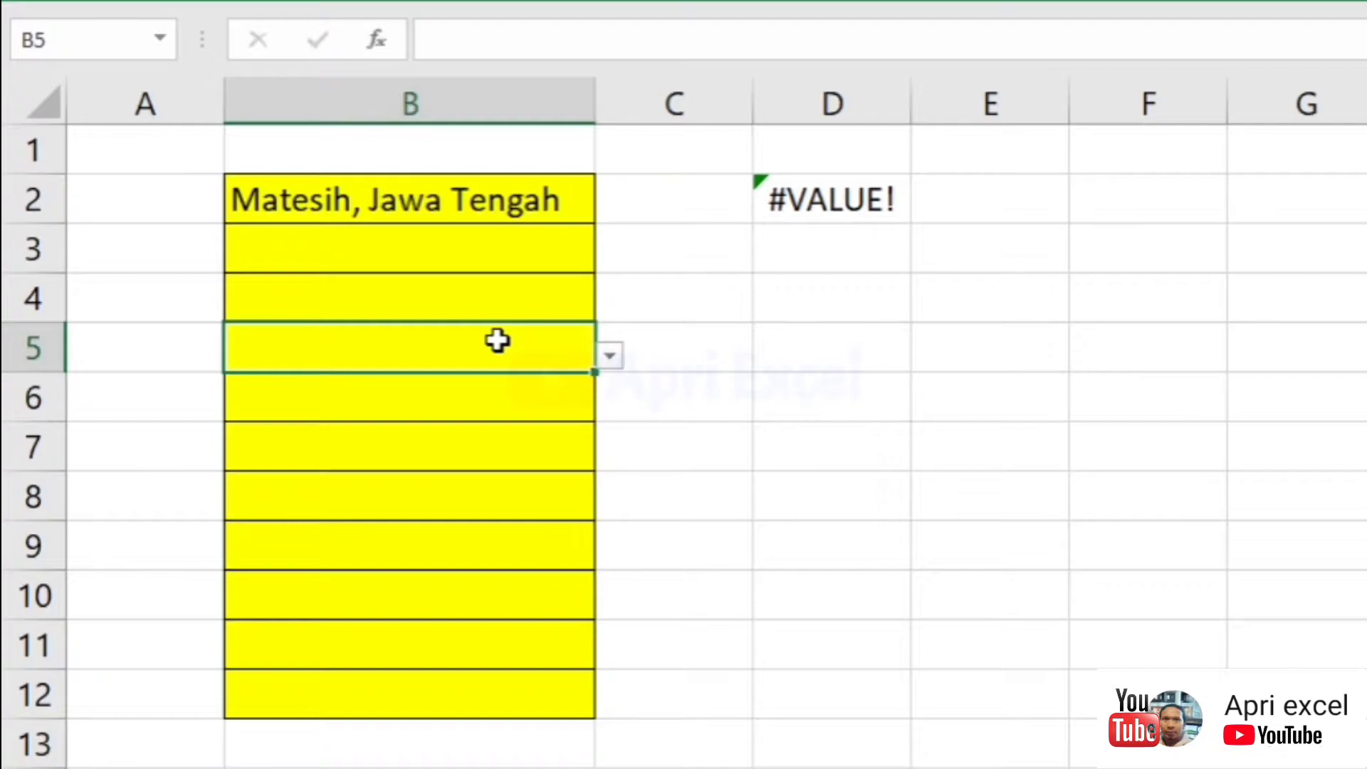
{"action": "type", "text": "kel"}
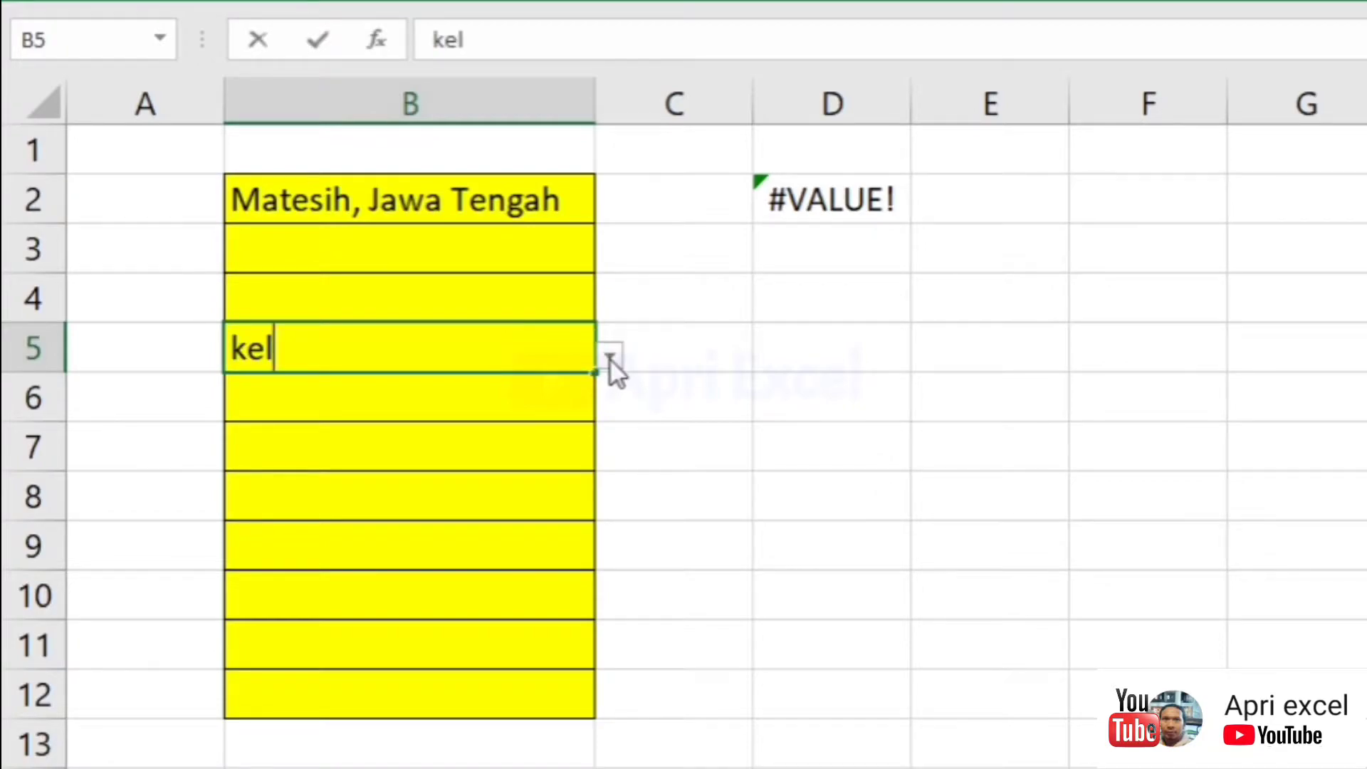
{"action": "left_click", "coordinate": [610, 356]}
{"action": "left_click", "coordinate": [542, 427]}
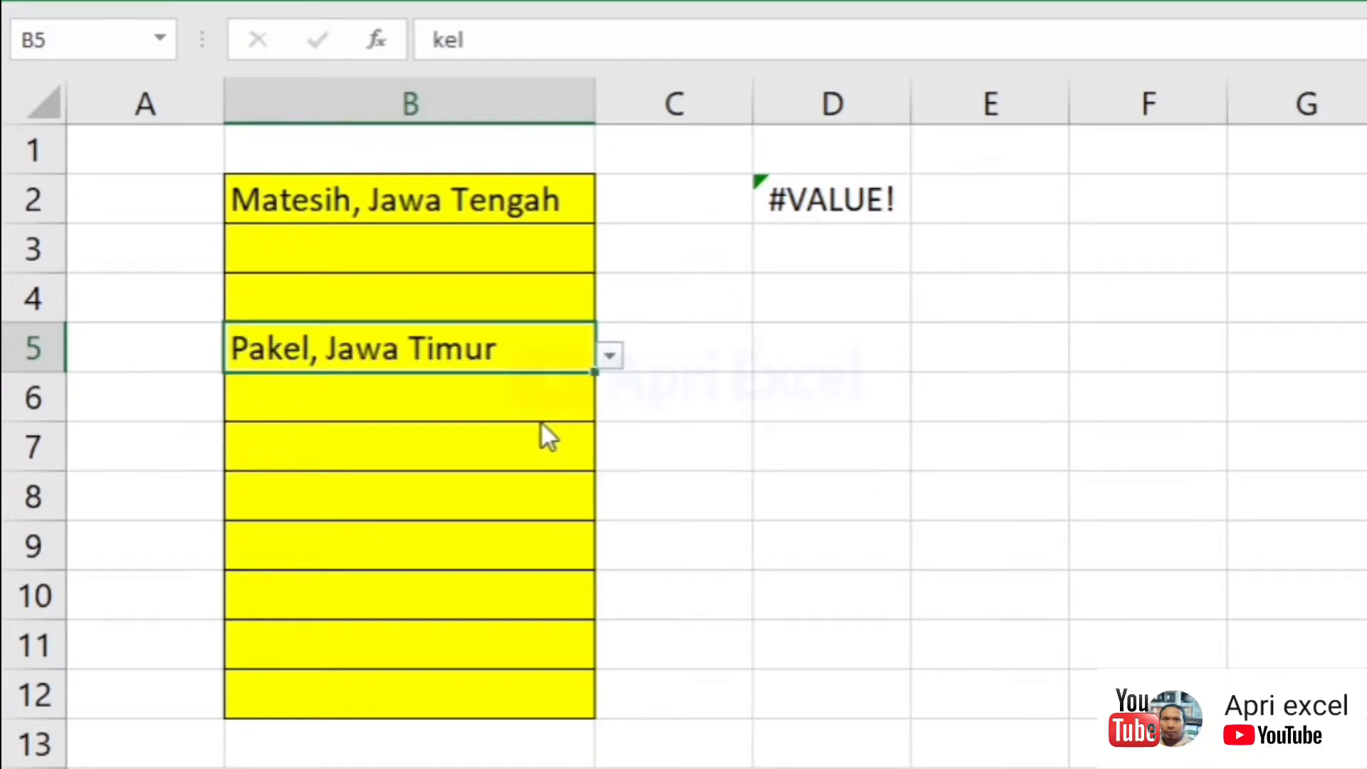
In B7, type 'tir' and pick a matching place from the filtered dropdown.
{"action": "left_click", "coordinate": [516, 457]}
{"action": "type", "text": "ti"}
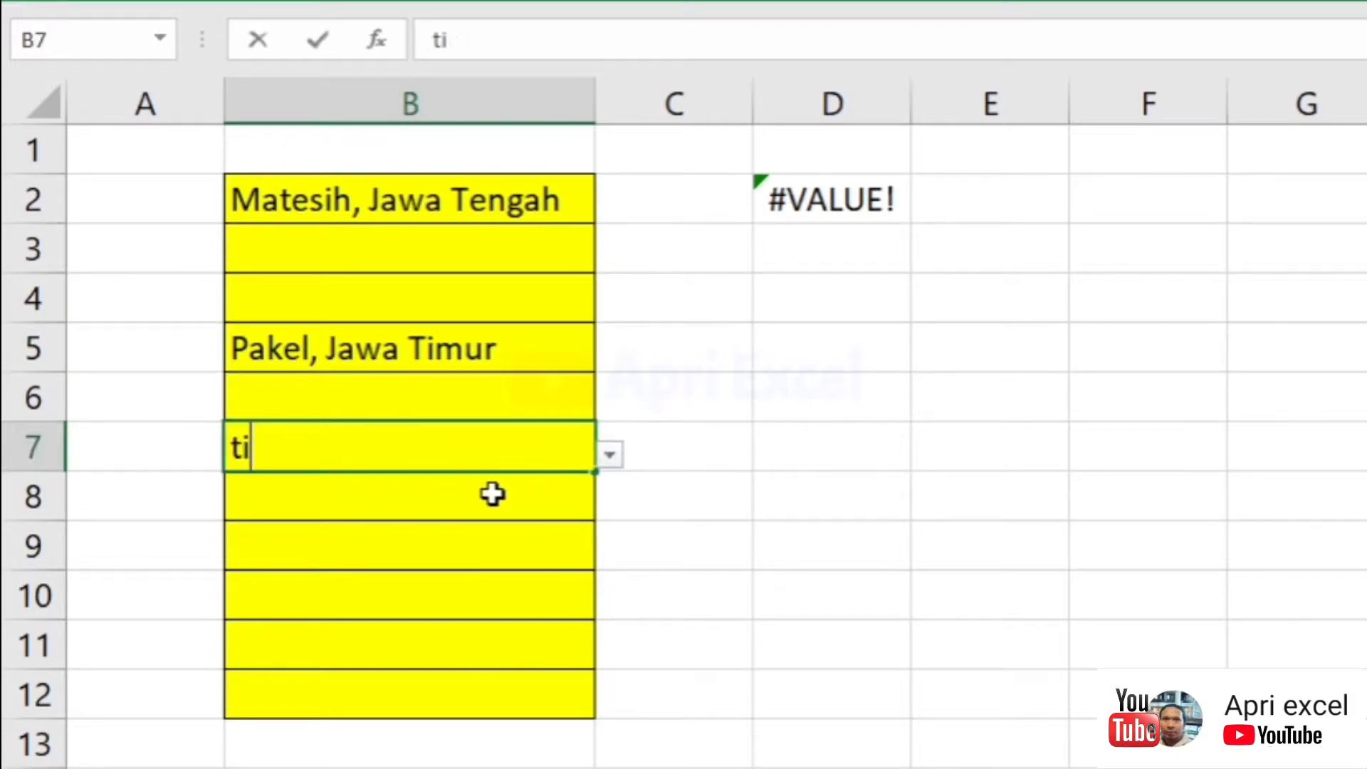
{"action": "type", "text": "r"}
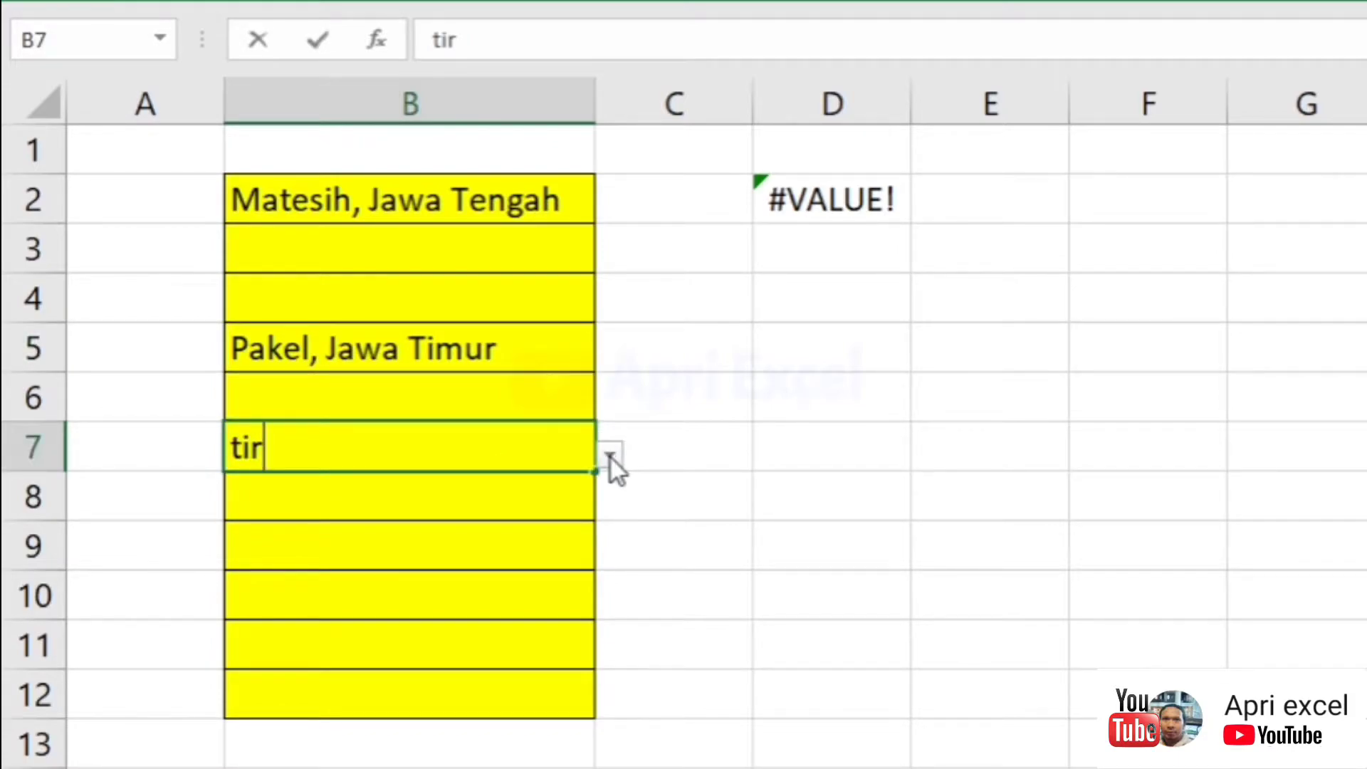
{"action": "left_click", "coordinate": [609, 455]}
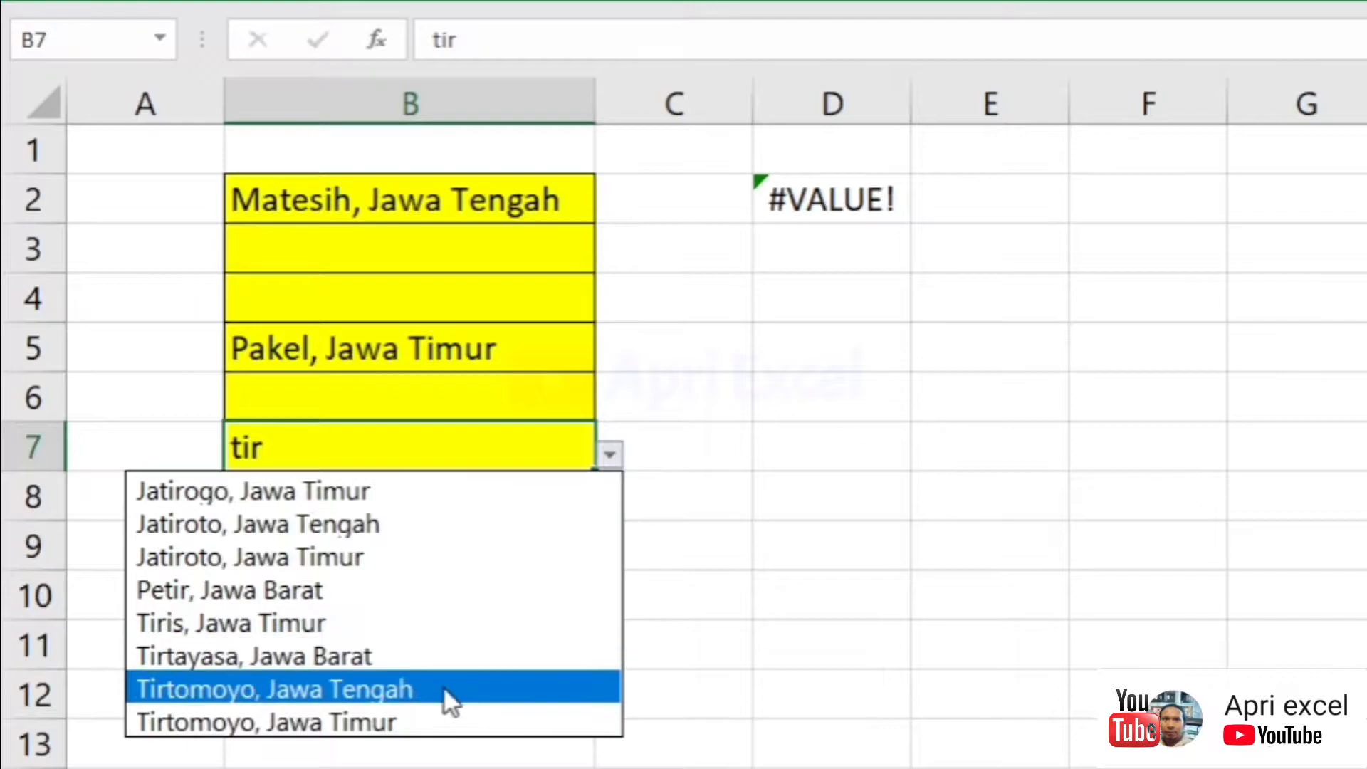
{"action": "left_click", "coordinate": [448, 662]}
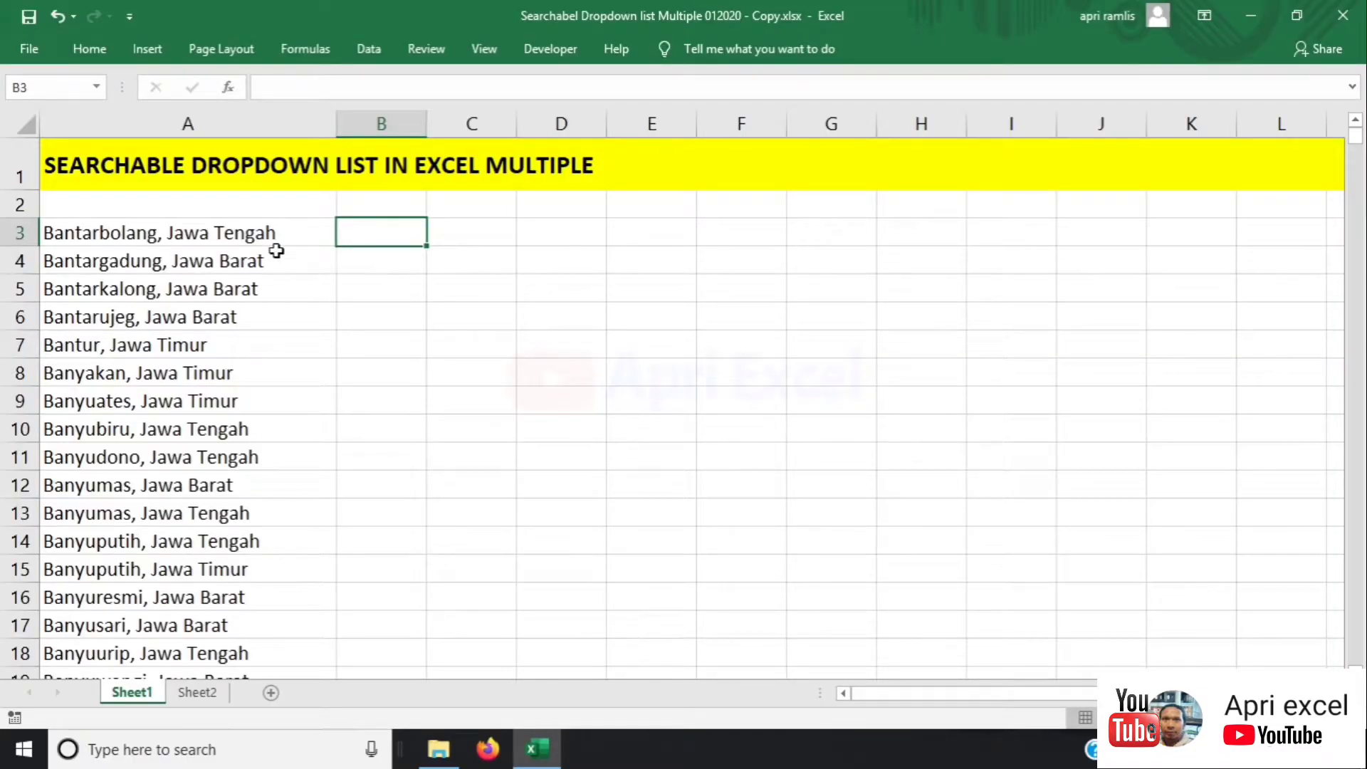
Check the extent of the place list in column A, from A3 to A1149.
{"action": "left_click", "coordinate": [253, 234]}
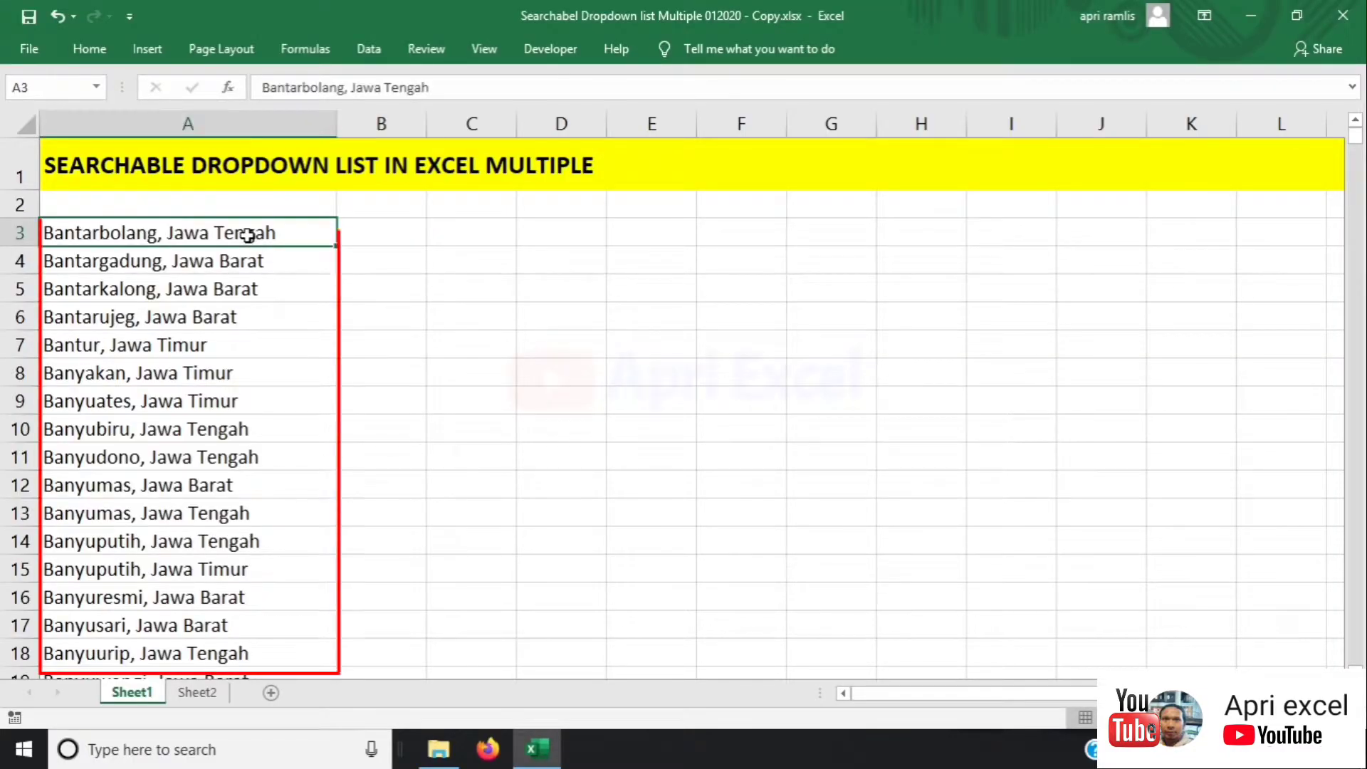
{"action": "key", "text": "ctrl+Down"}
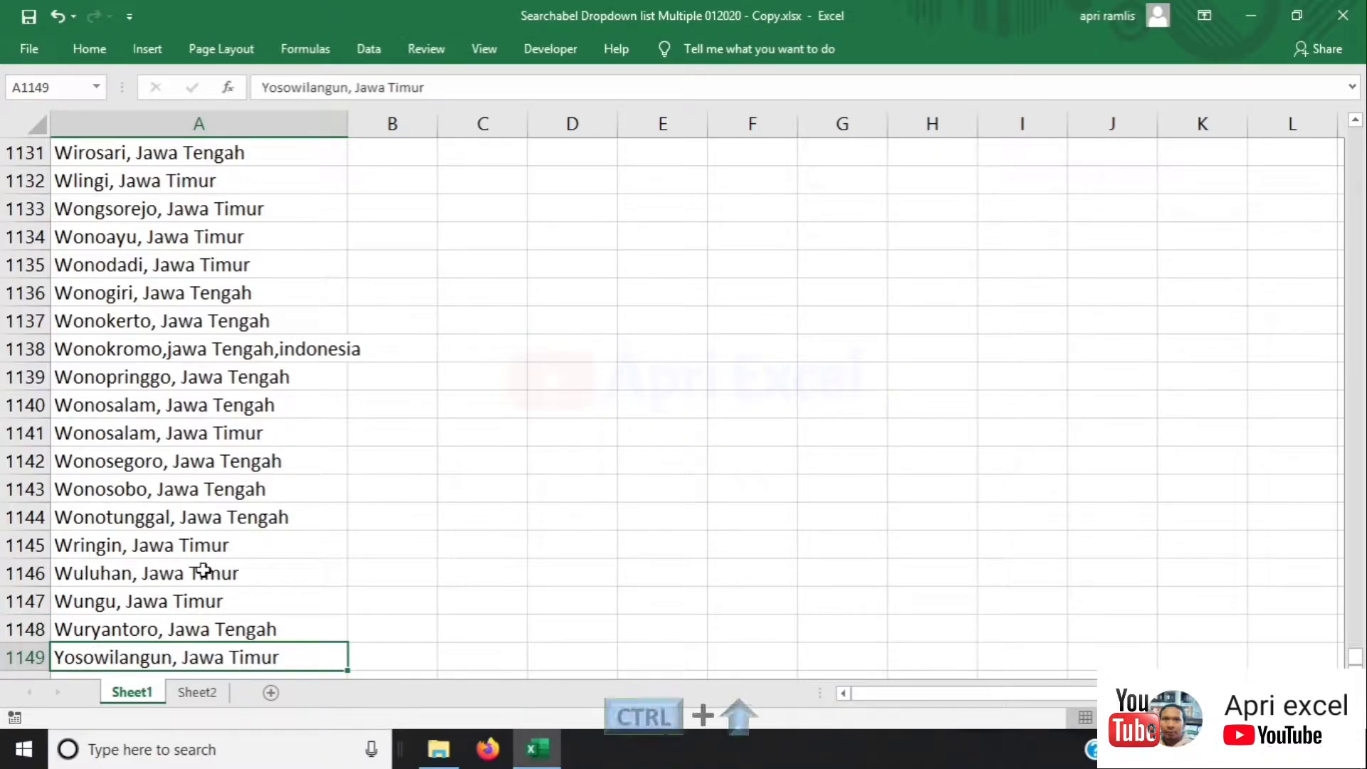
{"action": "key", "text": "ctrl+Up"}
{"action": "scroll", "coordinate": [203, 570], "scroll_direction": "up", "scroll_amount": 1}
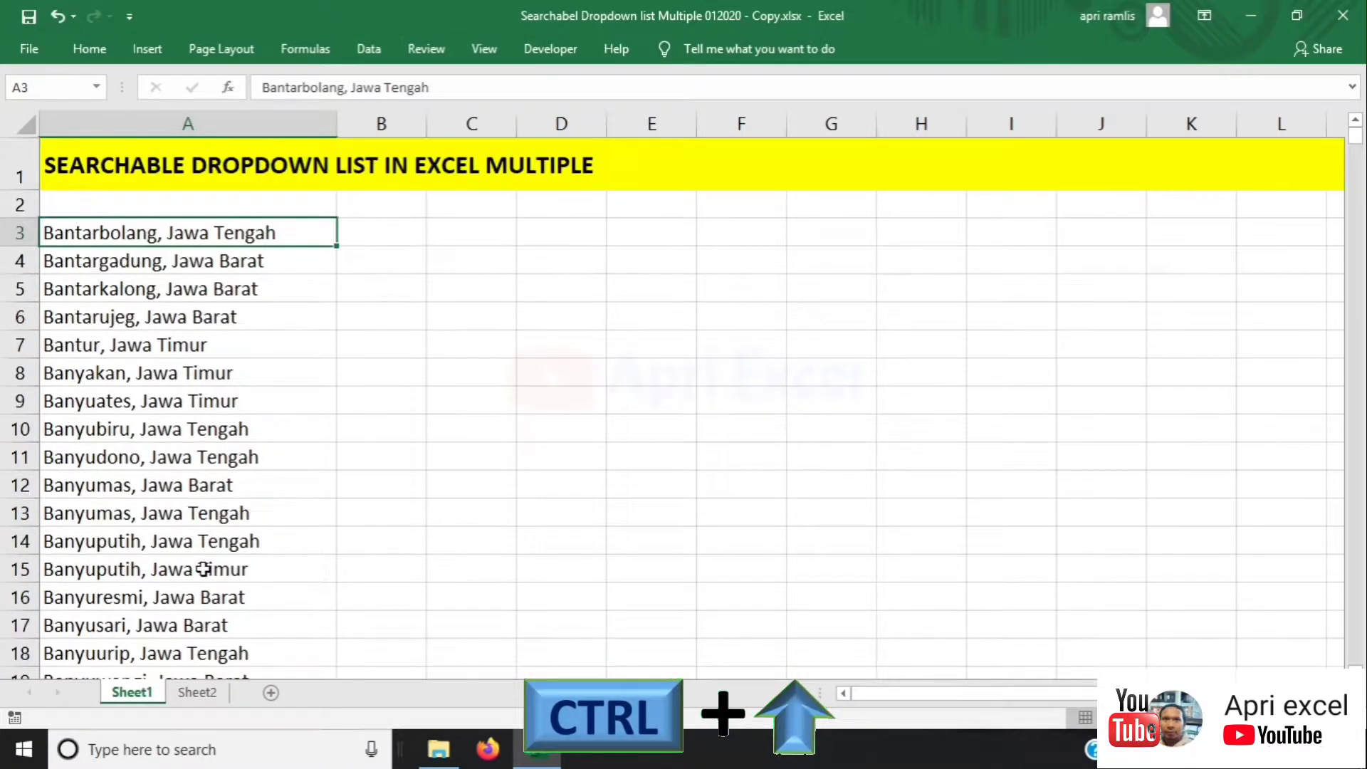
Fill cell C3 yellow and widen column C for the search text.
{"action": "left_click", "coordinate": [394, 229]}
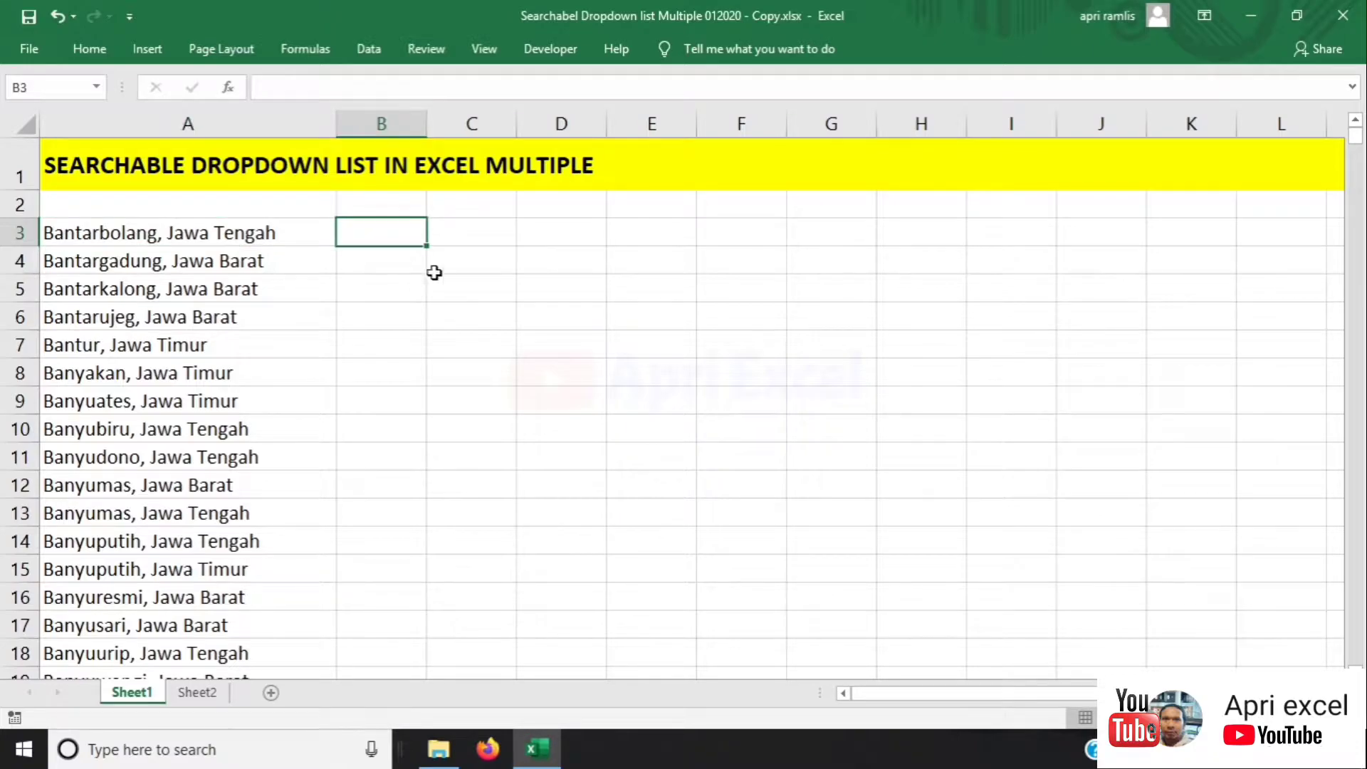
{"action": "left_click", "coordinate": [494, 227]}
{"action": "left_click", "coordinate": [90, 48]}
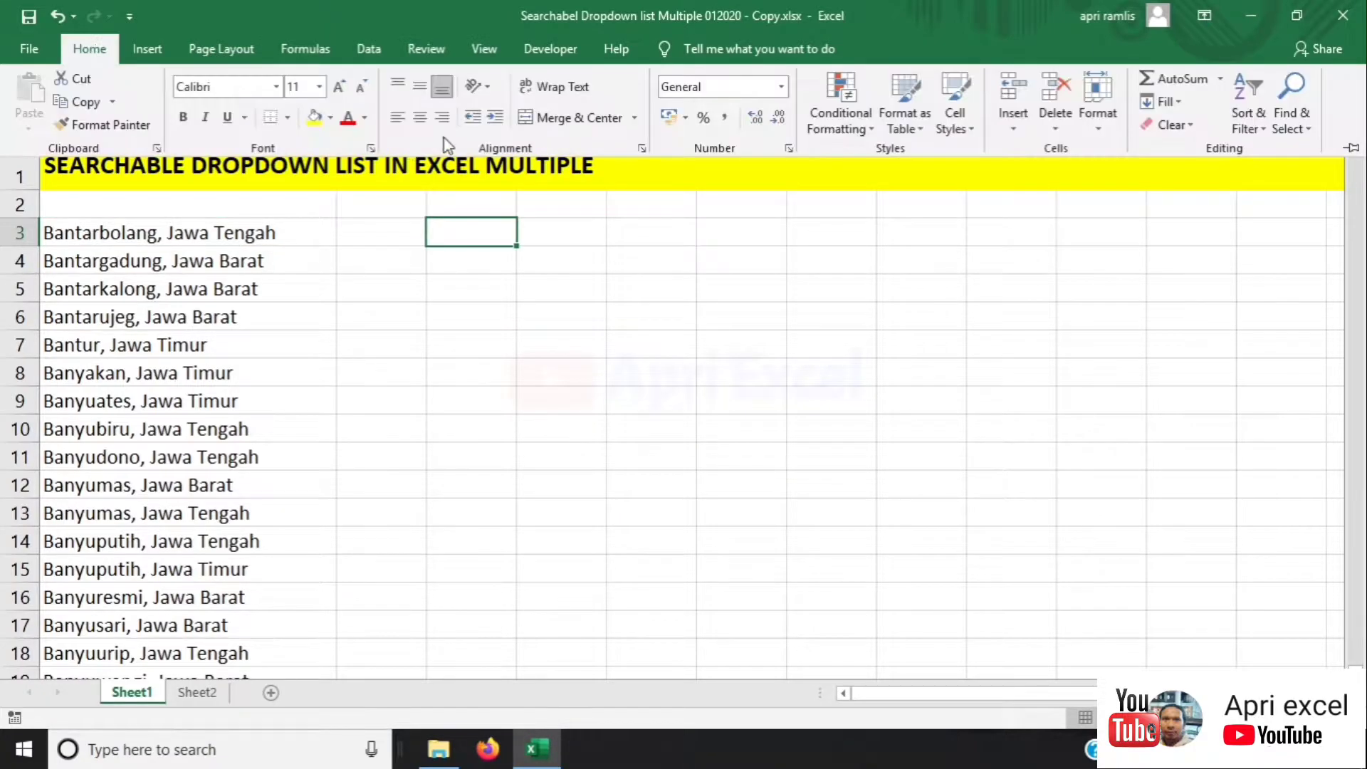
{"action": "left_click", "coordinate": [322, 118]}
{"action": "left_click_drag", "start_coordinate": [518, 131], "coordinate": [598, 131]}
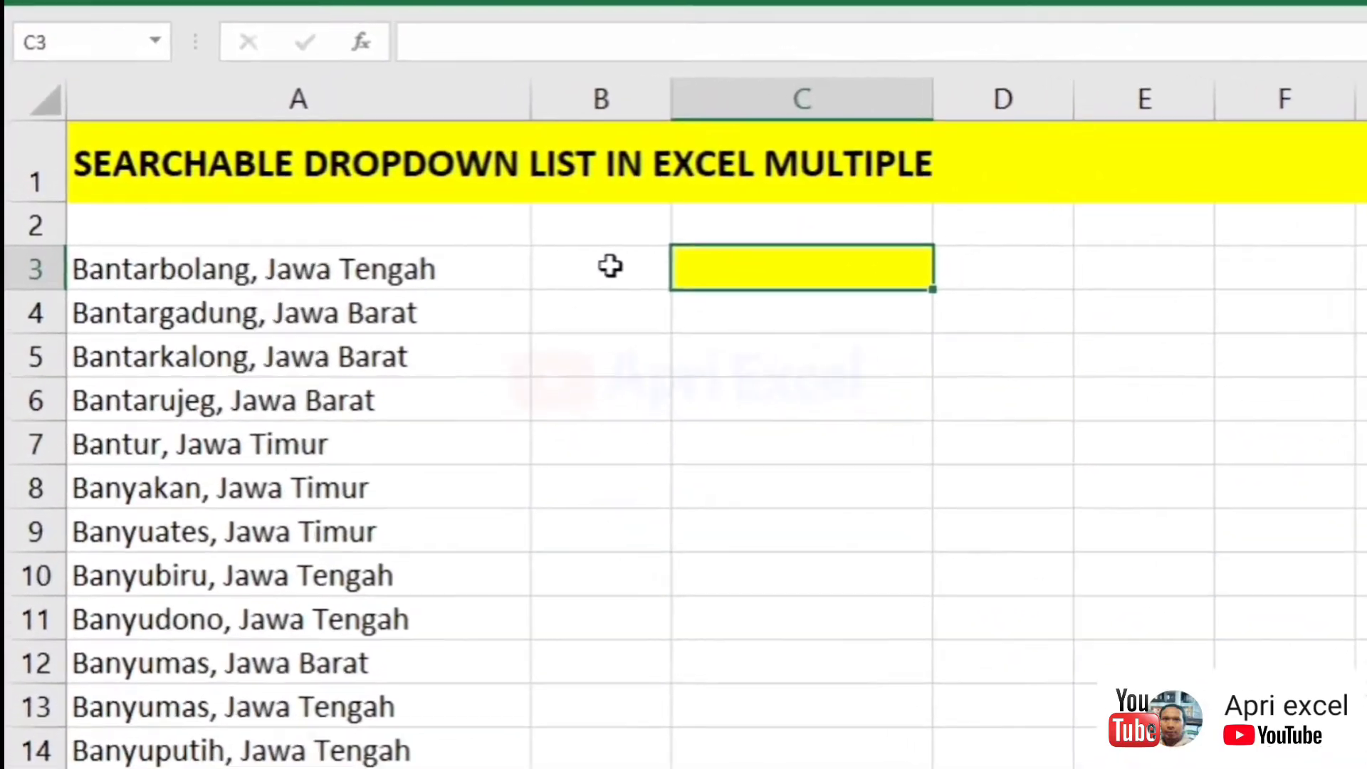
Enter =SEARCH($C$3;A3) in B3 and copy it down column B.
{"action": "left_click", "coordinate": [417, 235]}
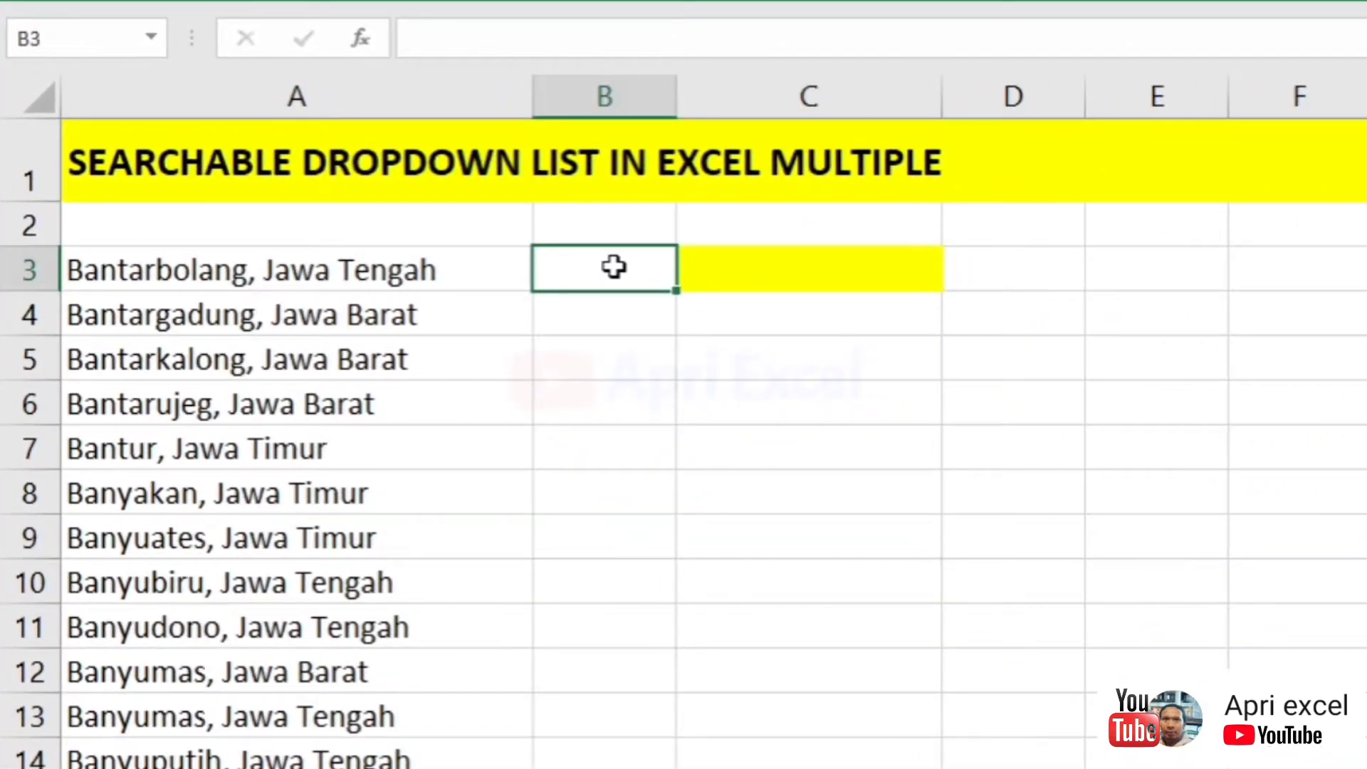
{"action": "type", "text": "=search"}
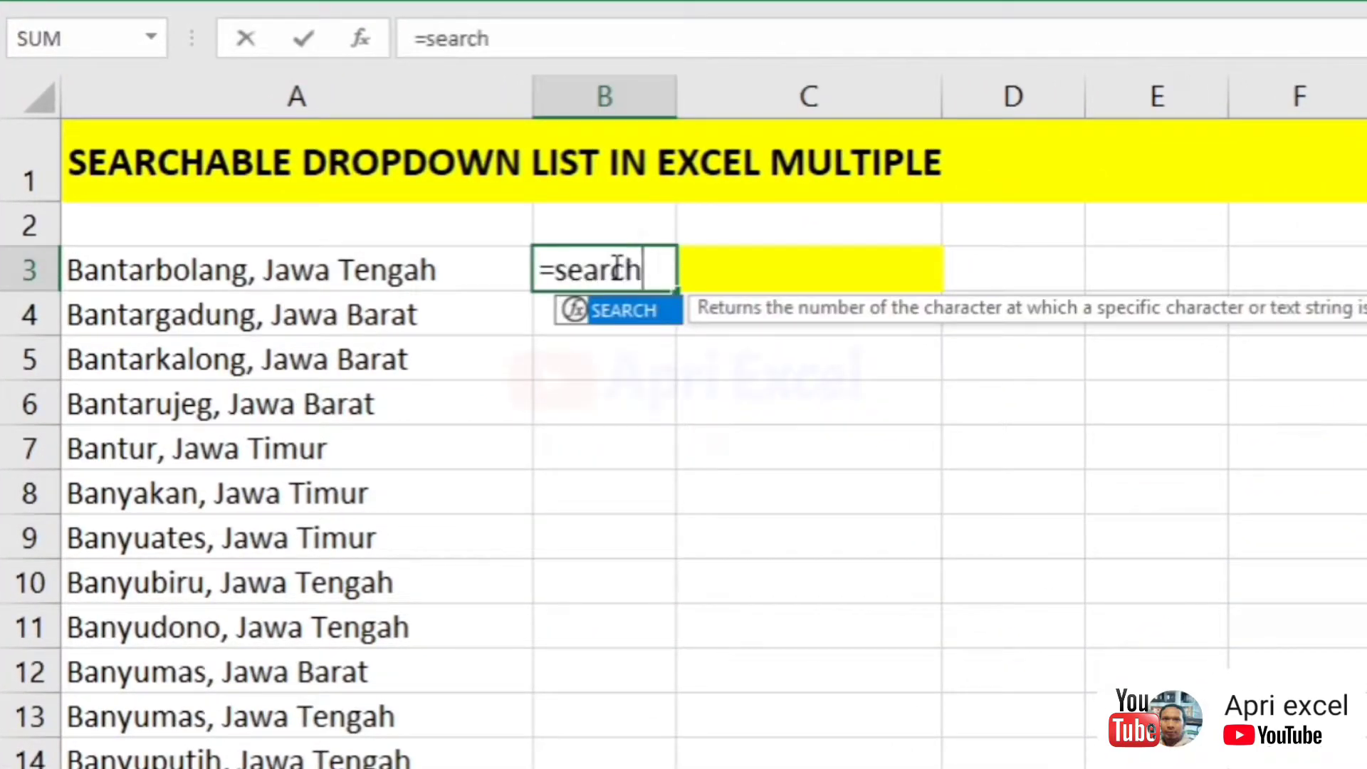
{"action": "type", "text": "("}
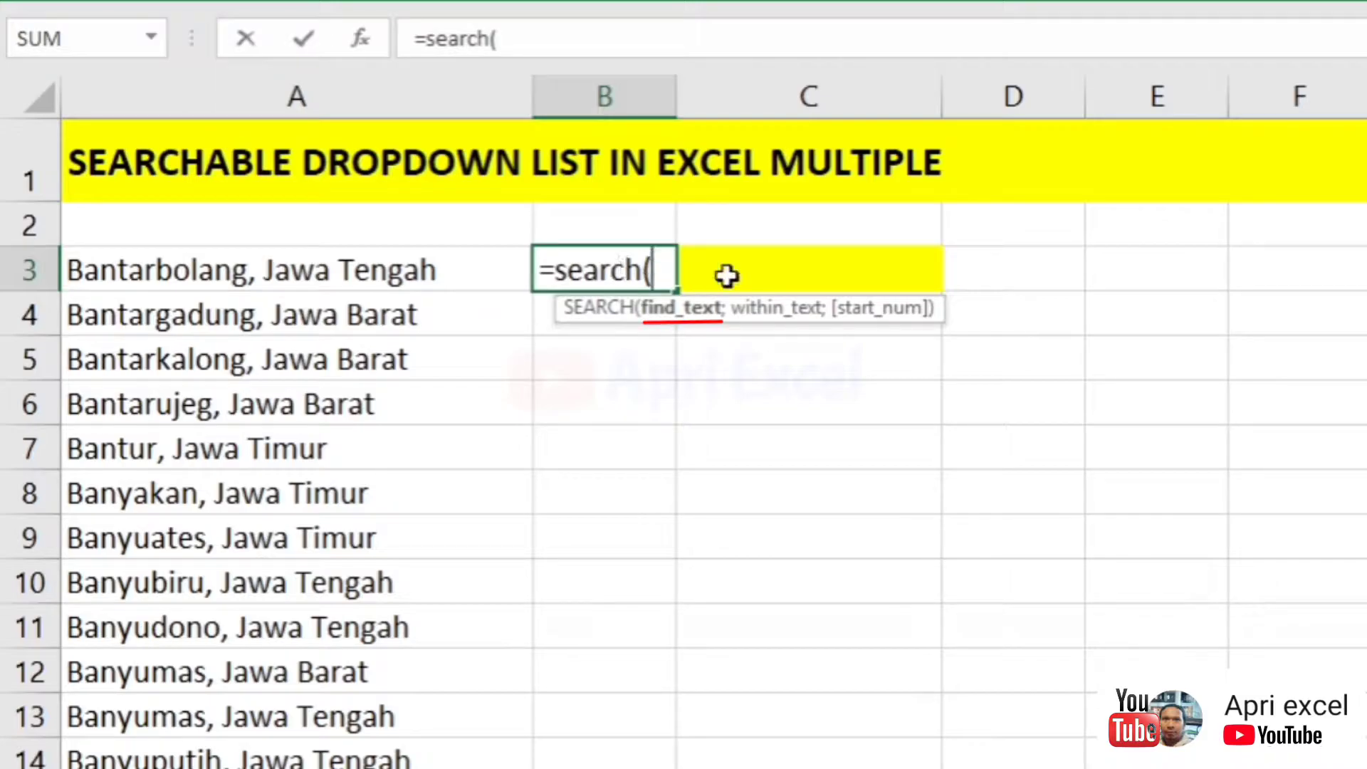
{"action": "left_click", "coordinate": [732, 274]}
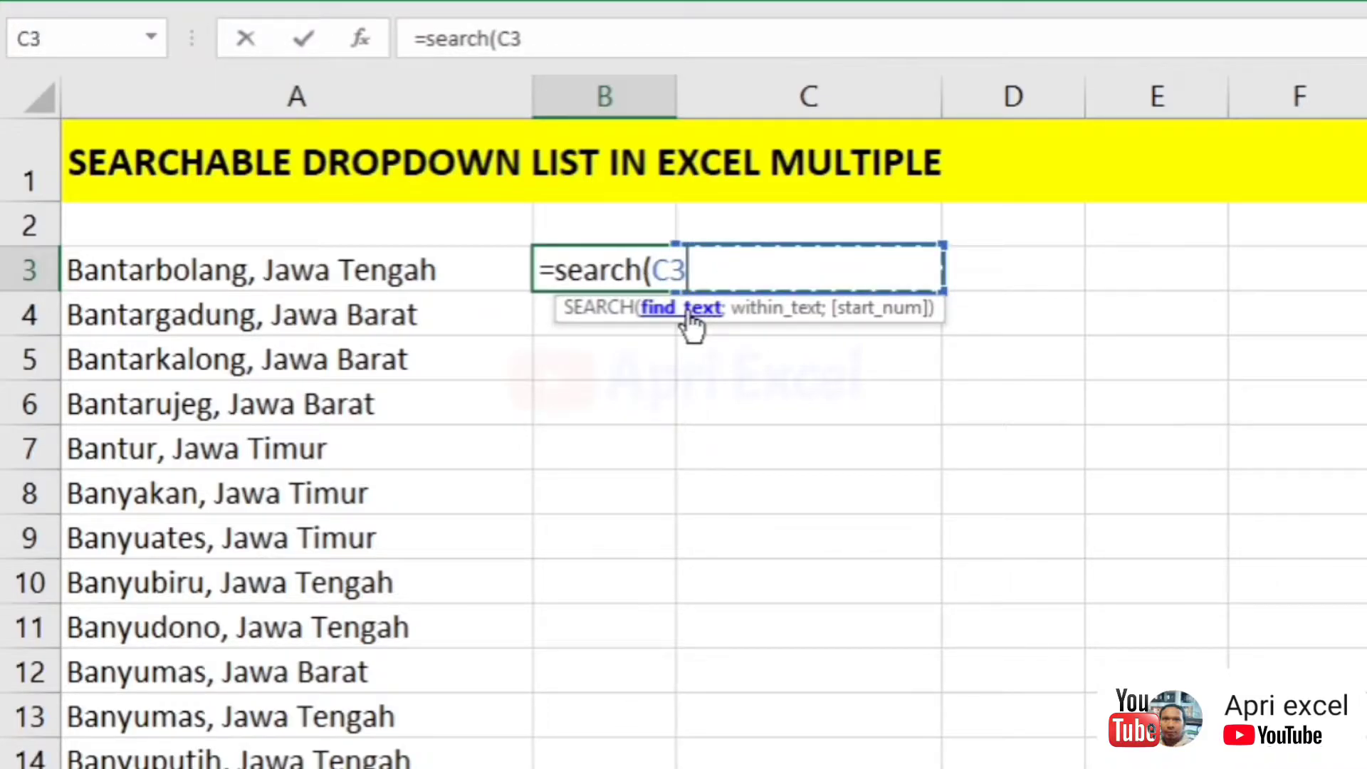
{"action": "key", "text": "F4"}
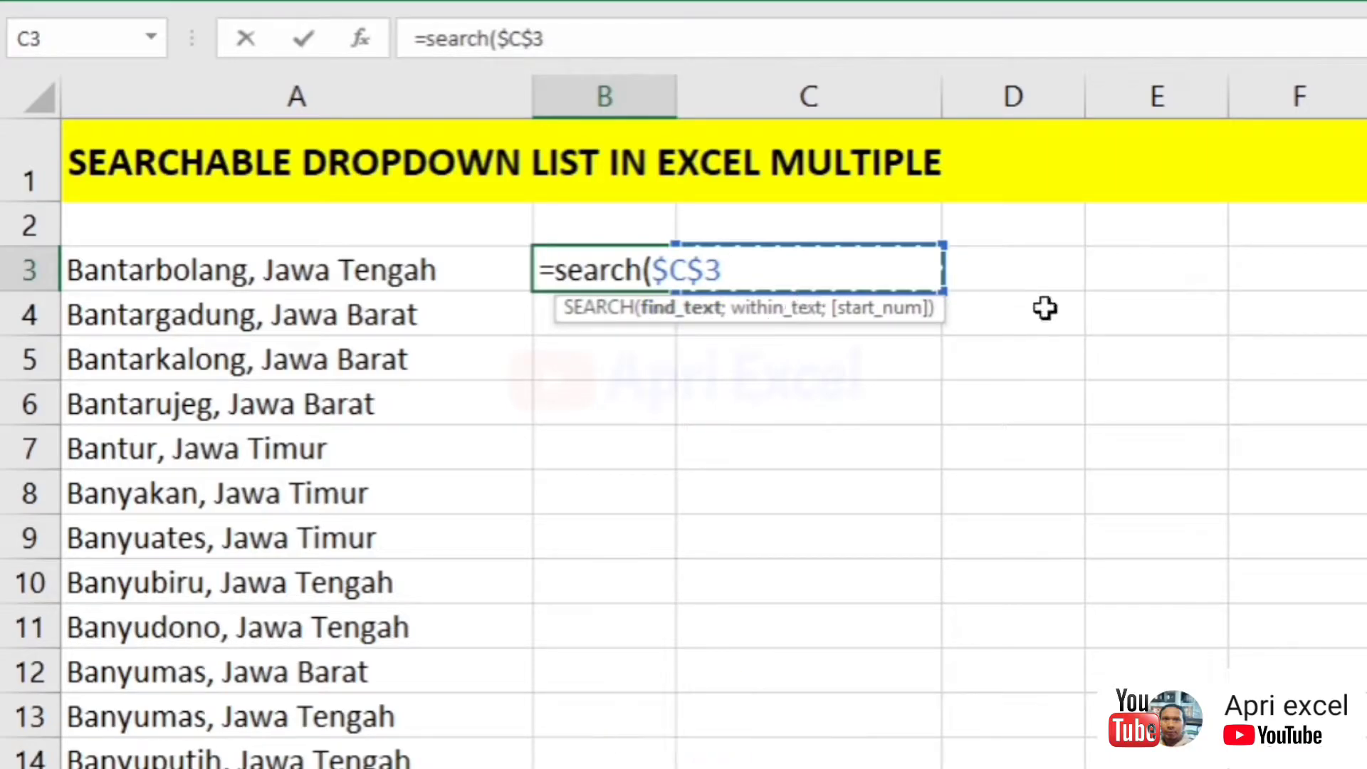
{"action": "type", "text": ";"}
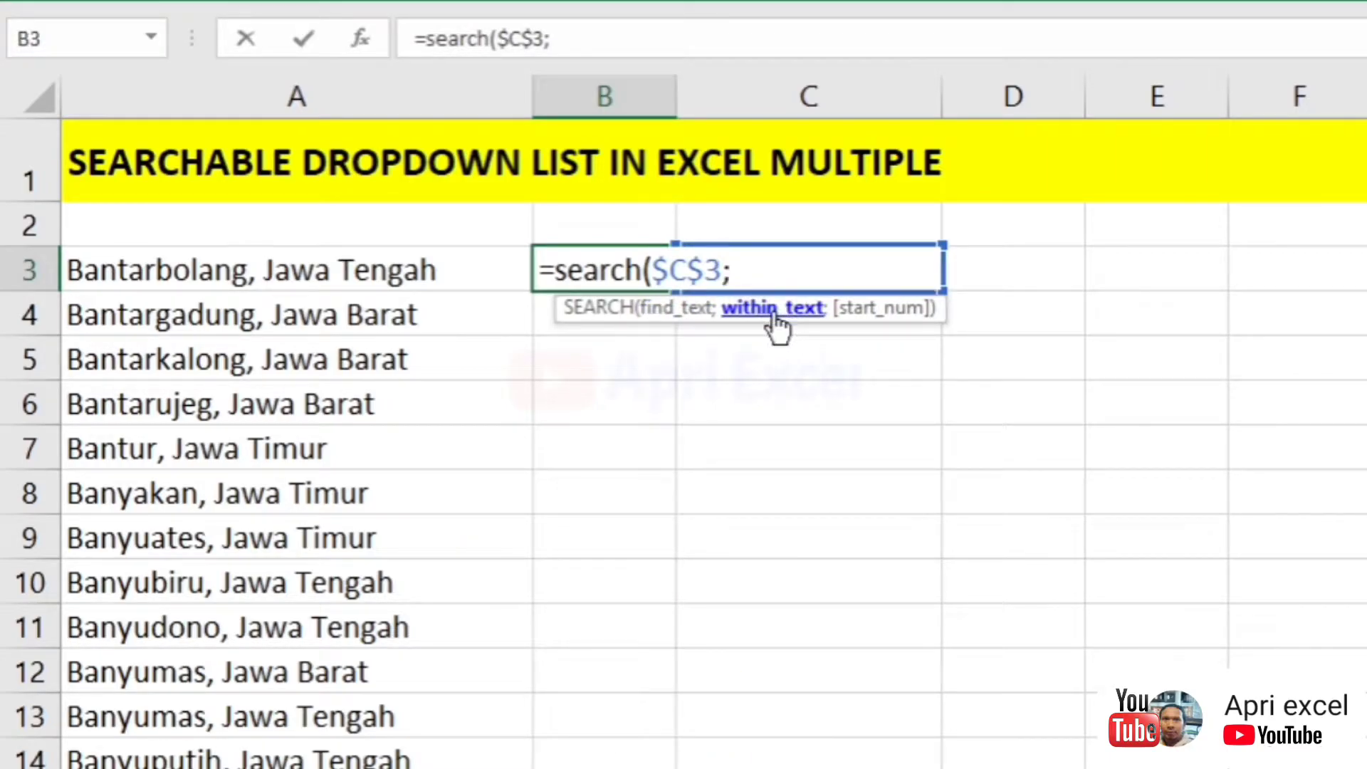
{"action": "left_click", "coordinate": [232, 268]}
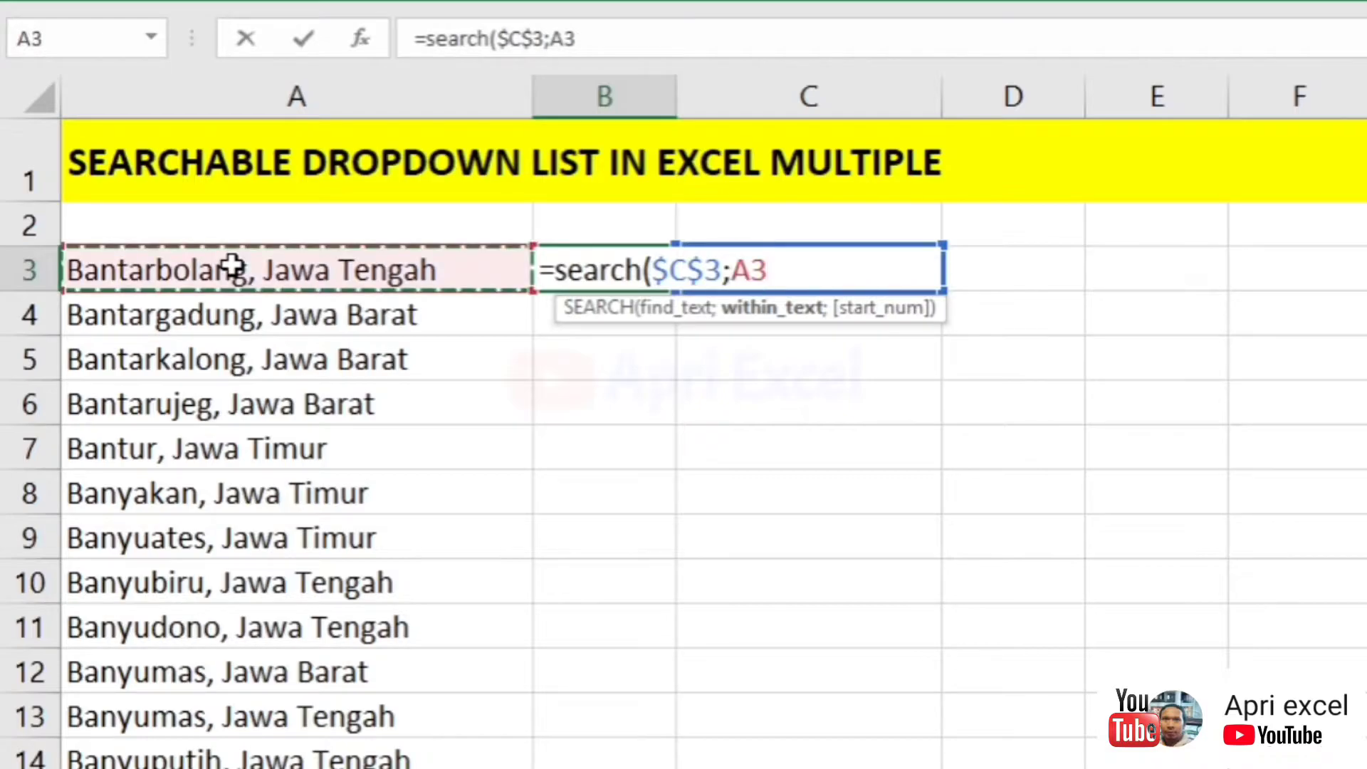
{"action": "type", "text": ")"}
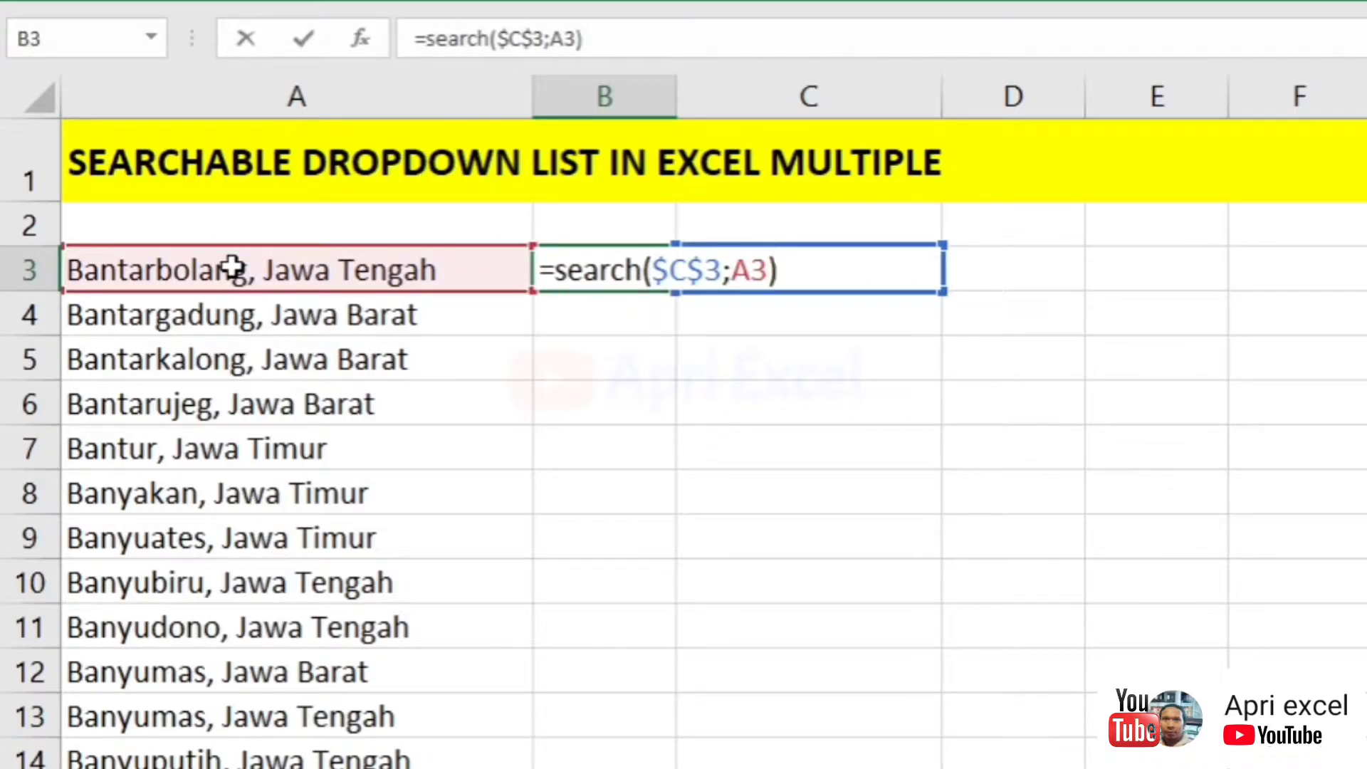
{"action": "key", "text": "Return"}
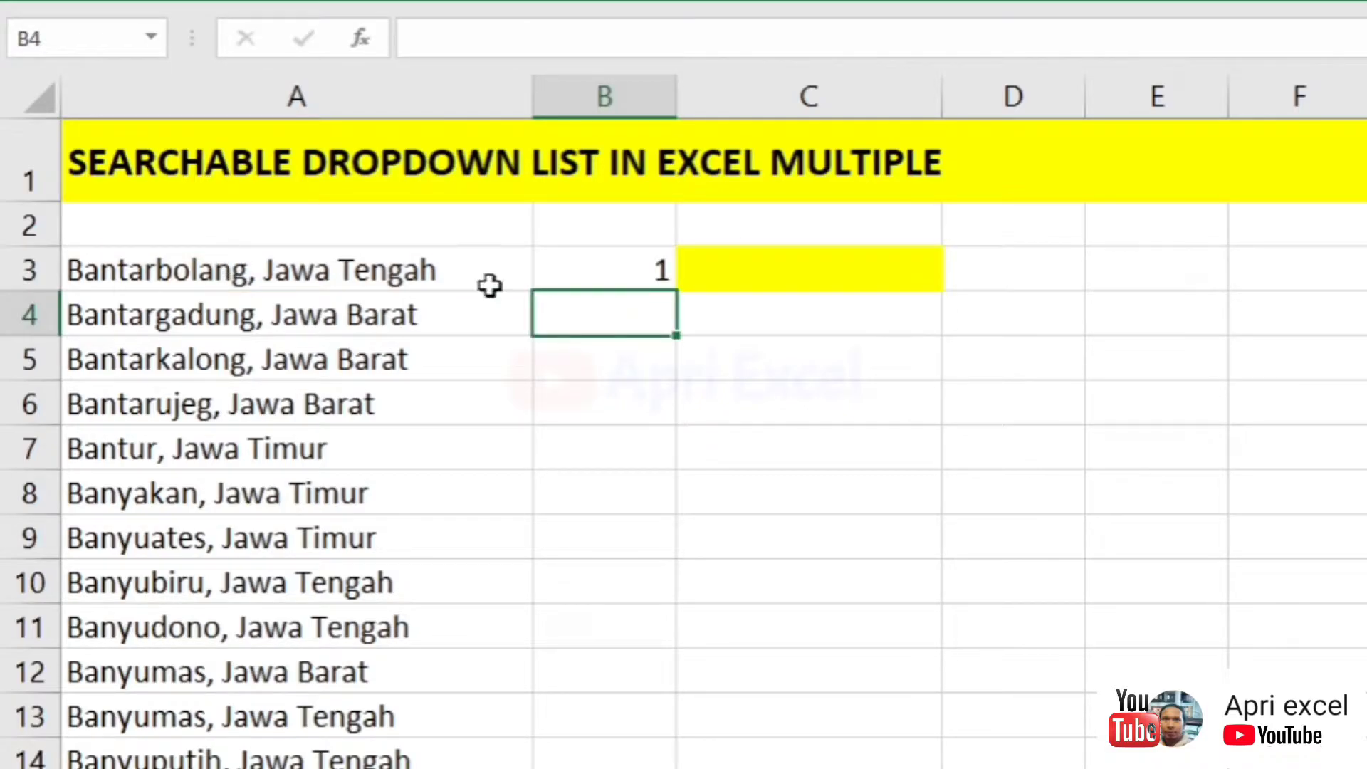
{"action": "left_click", "coordinate": [579, 270]}
{"action": "left_click_drag", "start_coordinate": [676, 290], "coordinate": [678, 289]}
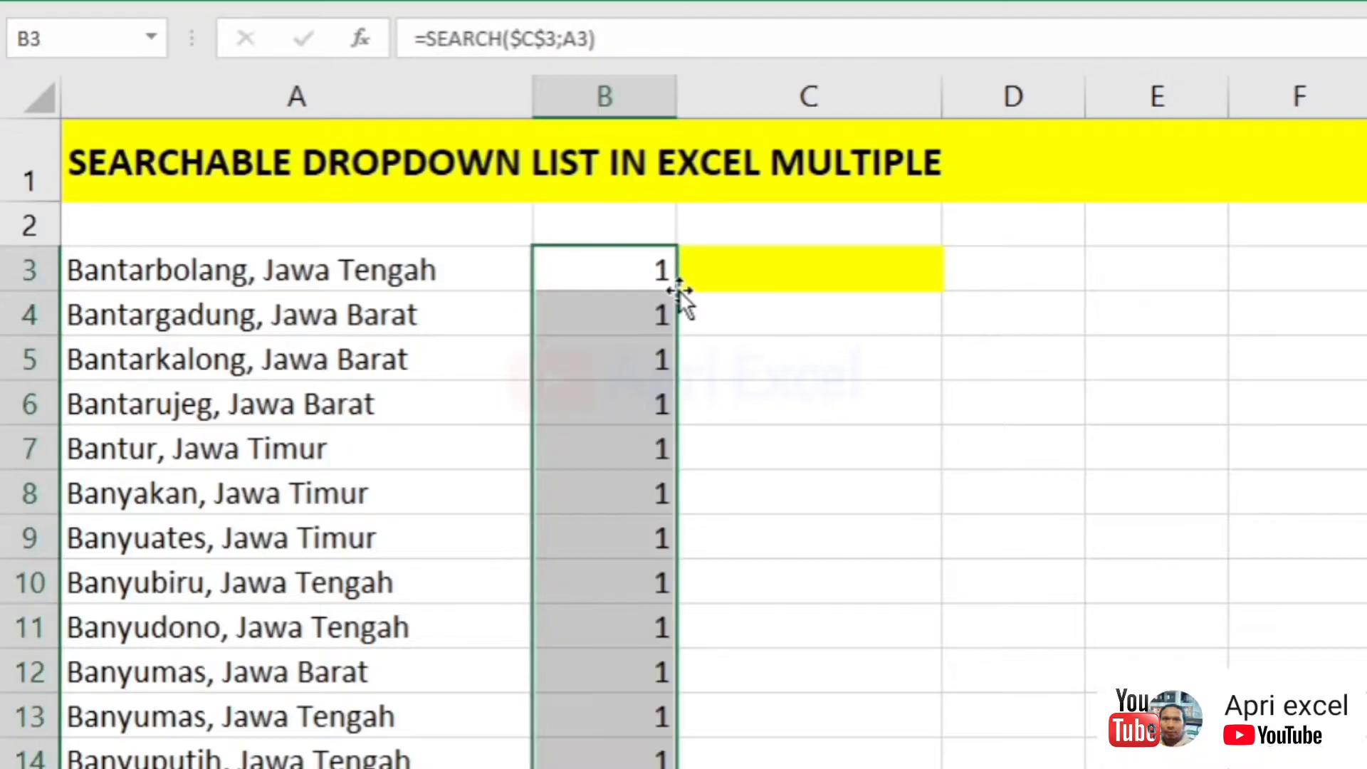
Type 'bany' as the search text in C3.
{"action": "left_click", "coordinate": [724, 273]}
{"action": "type", "text": "b"}
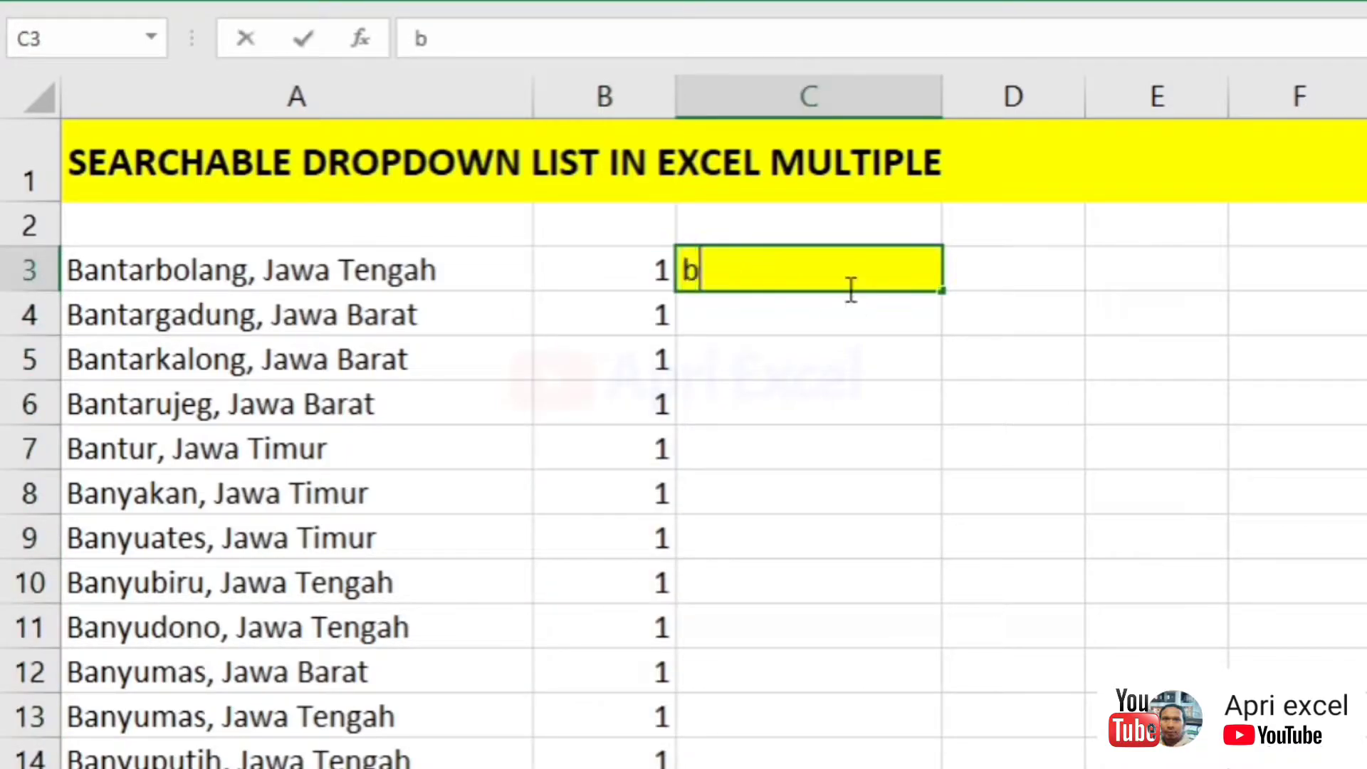
{"action": "type", "text": "any"}
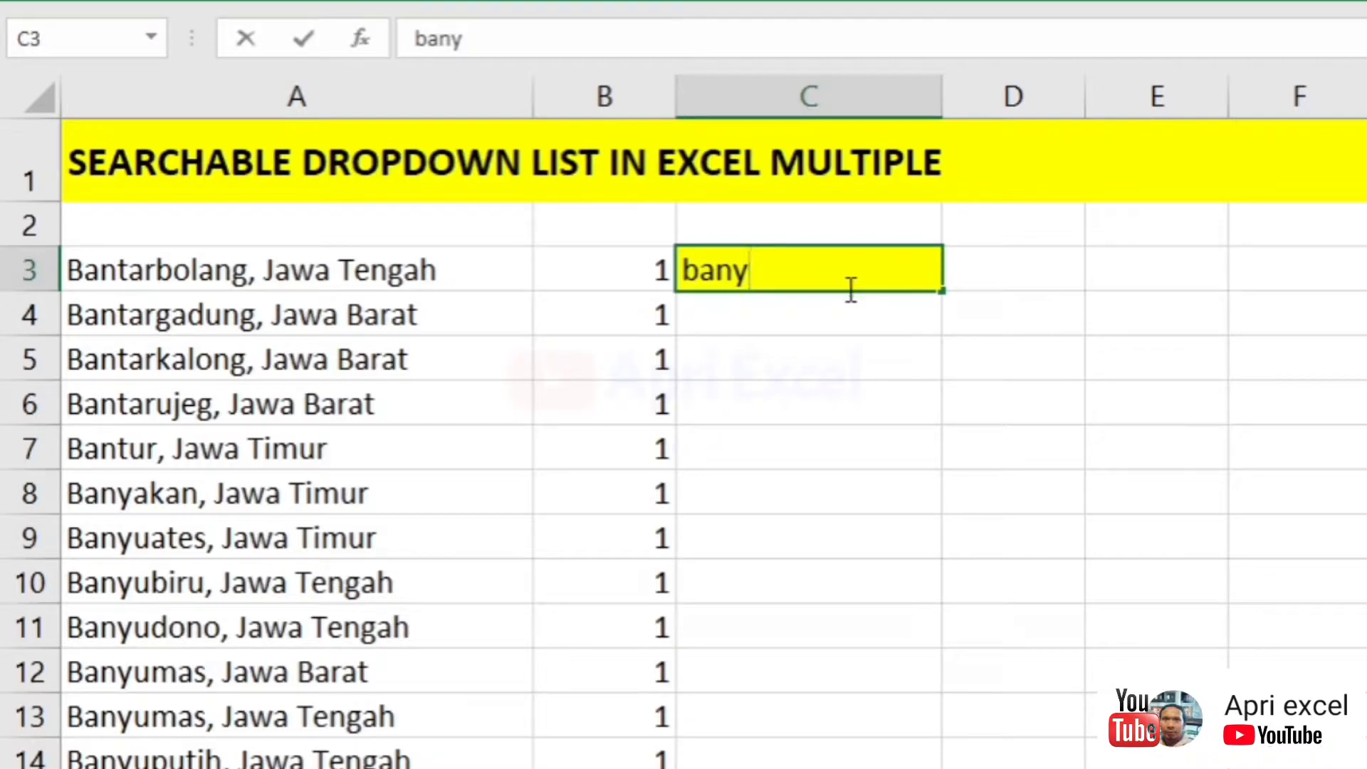
{"action": "key", "text": "Return"}
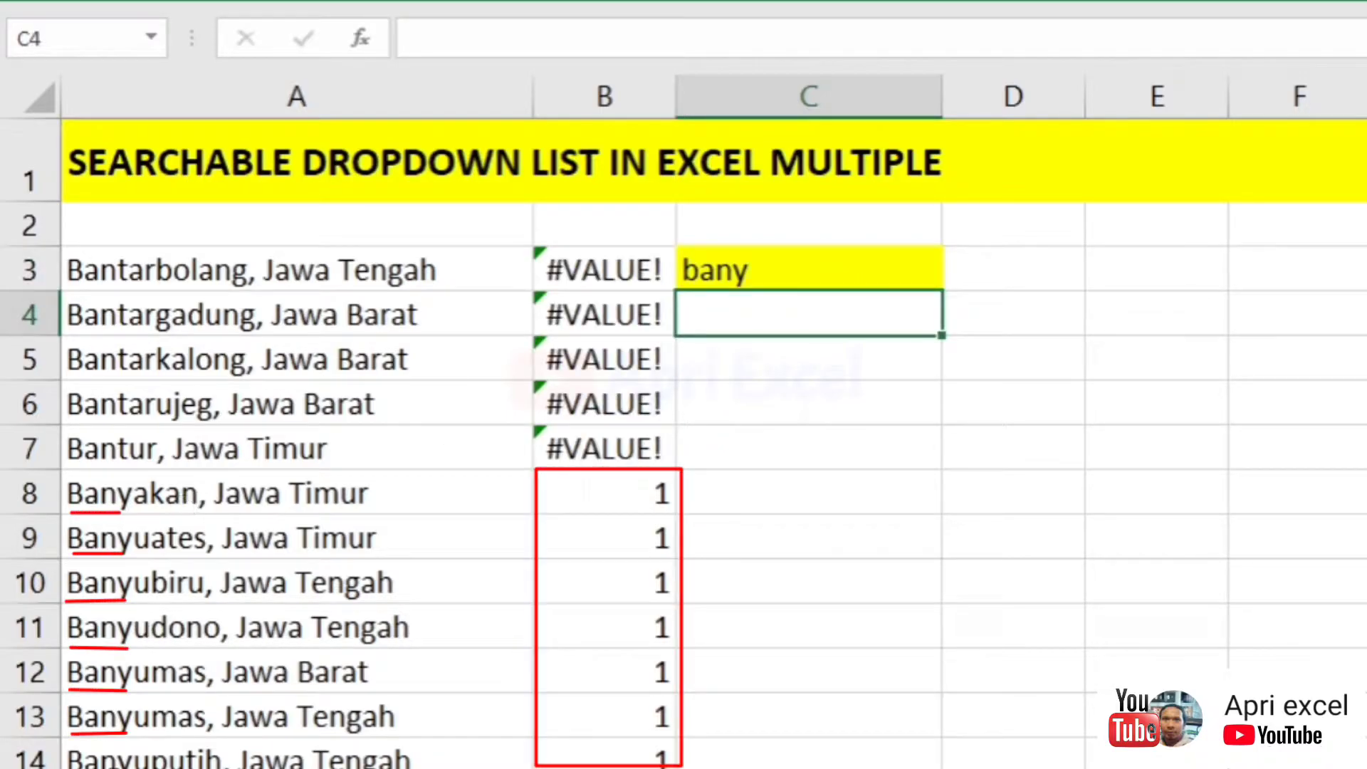
{"action": "left_click", "coordinate": [726, 262]}
Change B3 to =IF(SEARCH($C$3;A3)>0;ROW();n/a) and fill it down column B.
{"action": "left_click", "coordinate": [617, 269]}
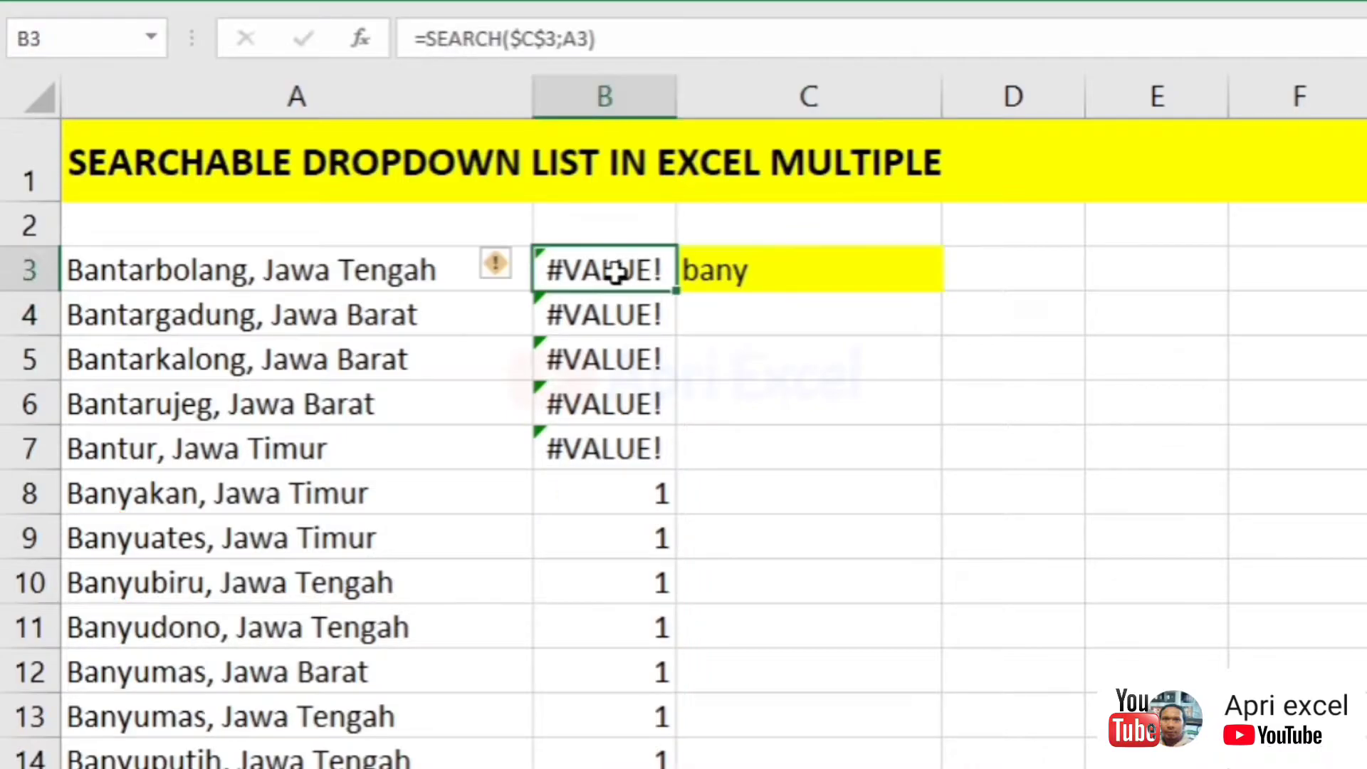
{"action": "double_click", "coordinate": [596, 272]}
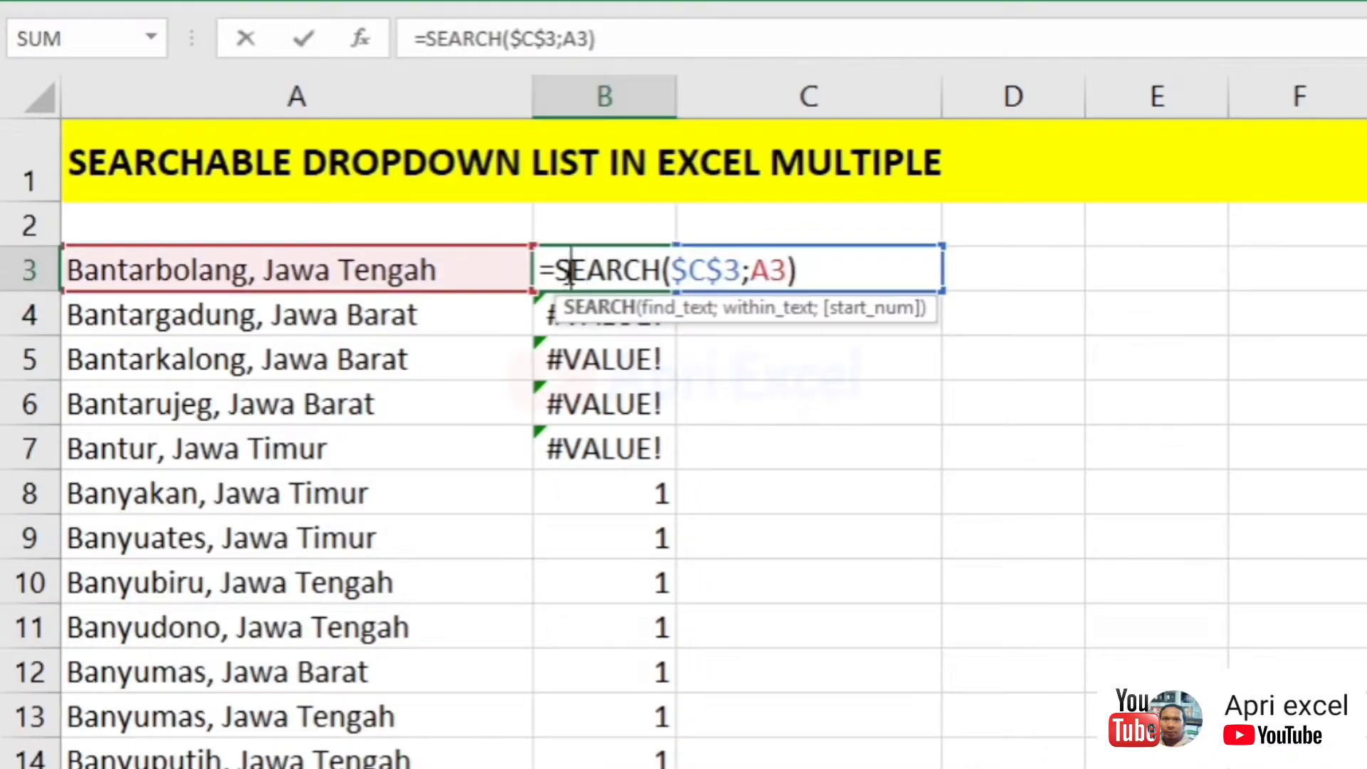
{"action": "left_click", "coordinate": [557, 270]}
{"action": "type", "text": "if"}
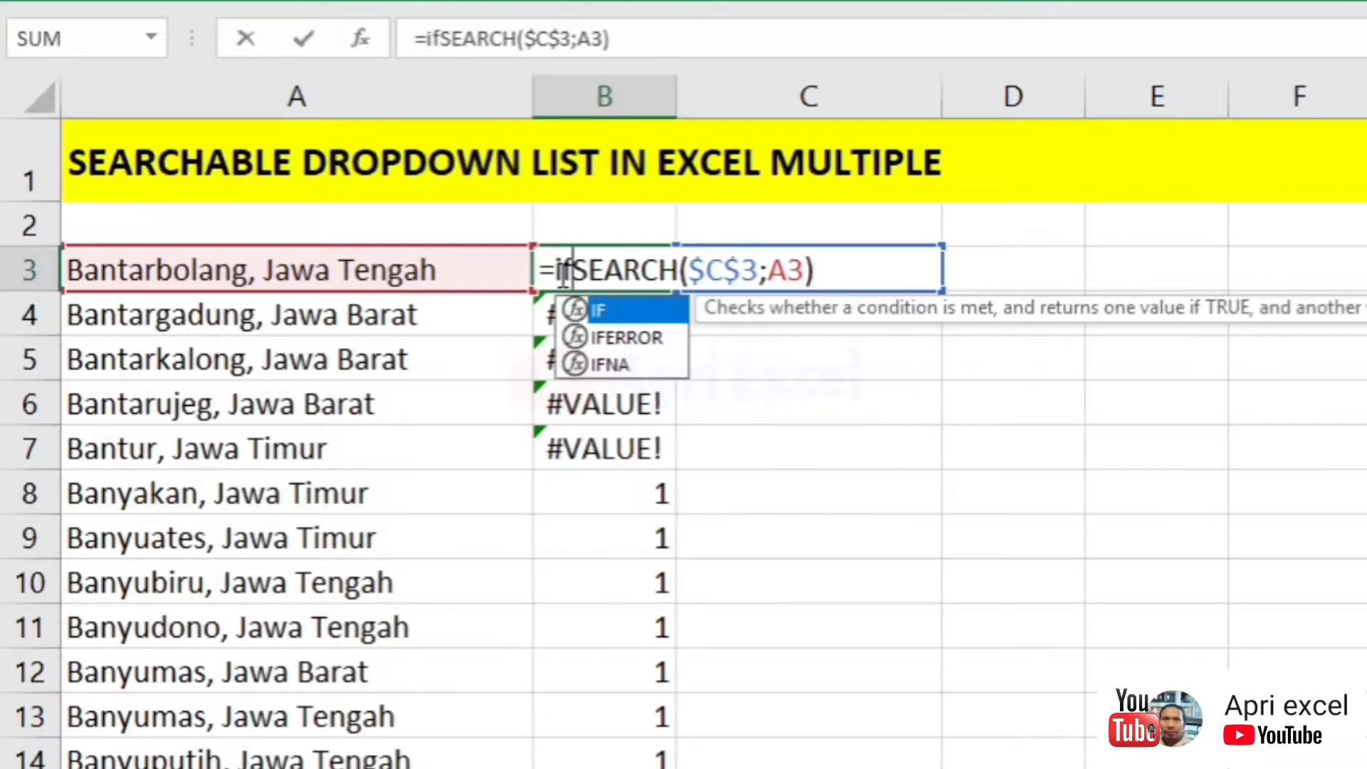
{"action": "type", "text": "("}
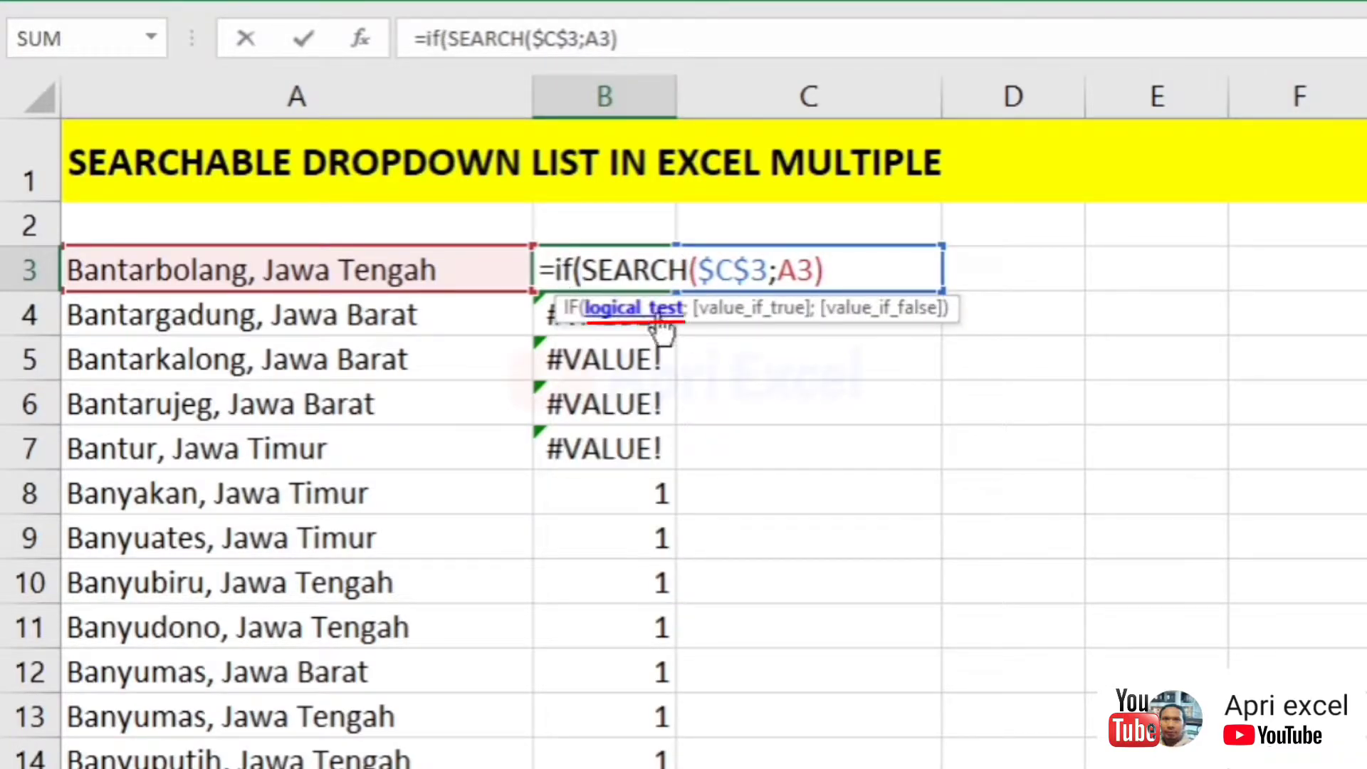
{"action": "key", "text": "shift+End"}
{"action": "left_click", "coordinate": [842, 270]}
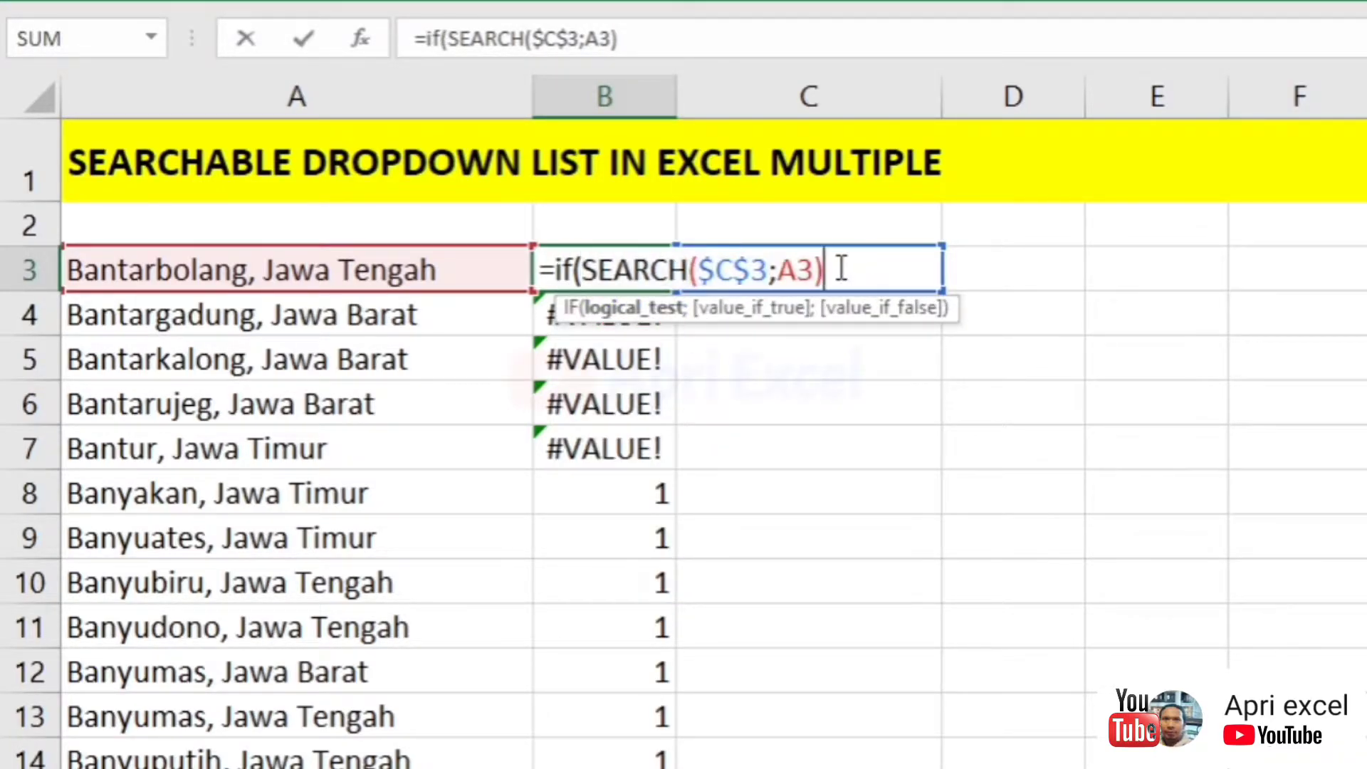
{"action": "type", "text": ">"}
{"action": "type", "text": "0;"}
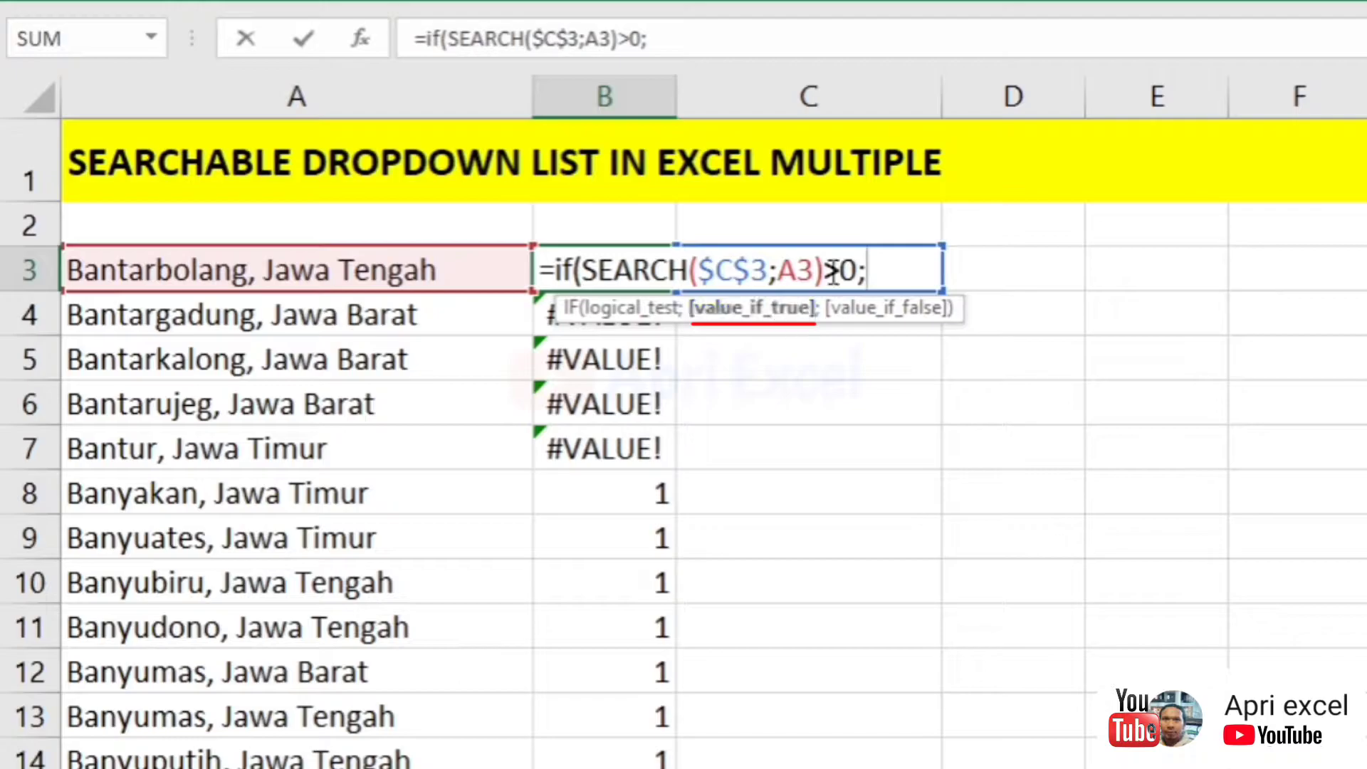
{"action": "type", "text": "row"}
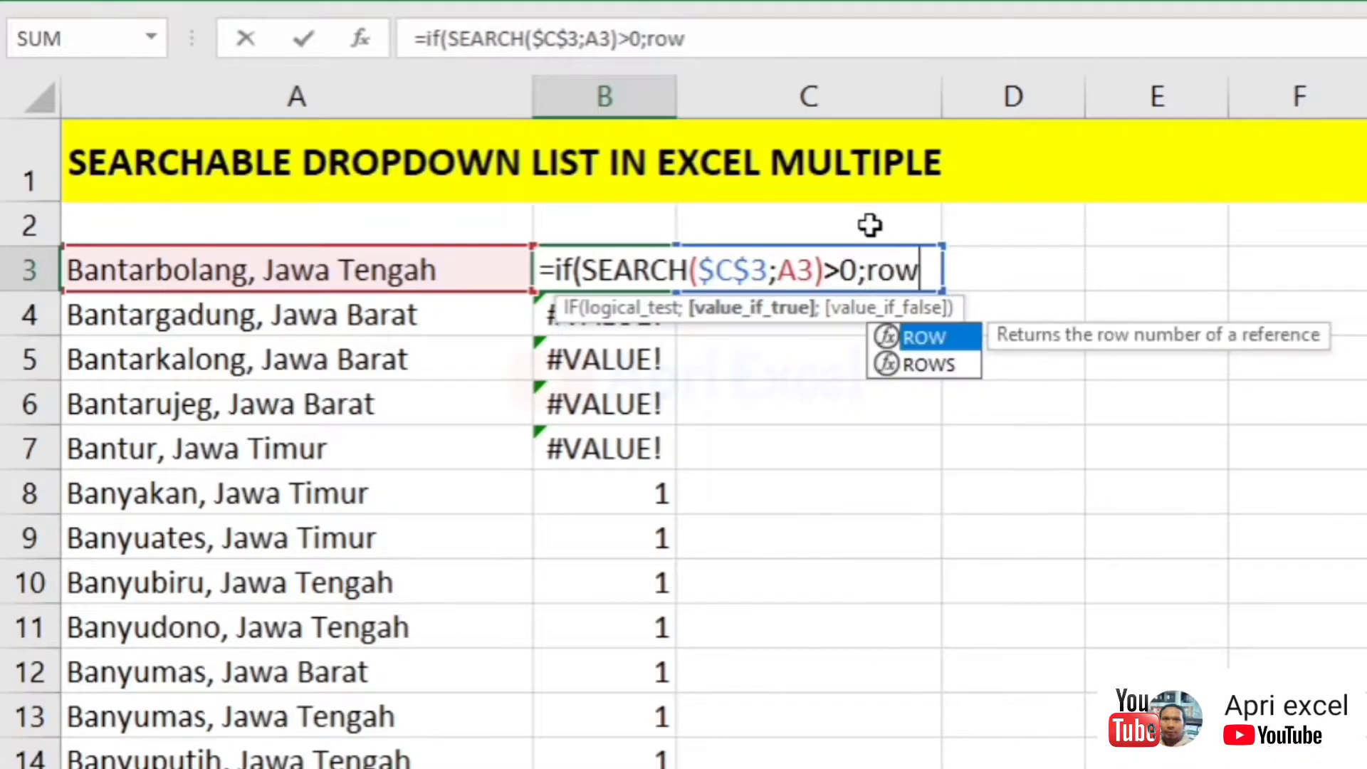
{"action": "type", "text": "()"}
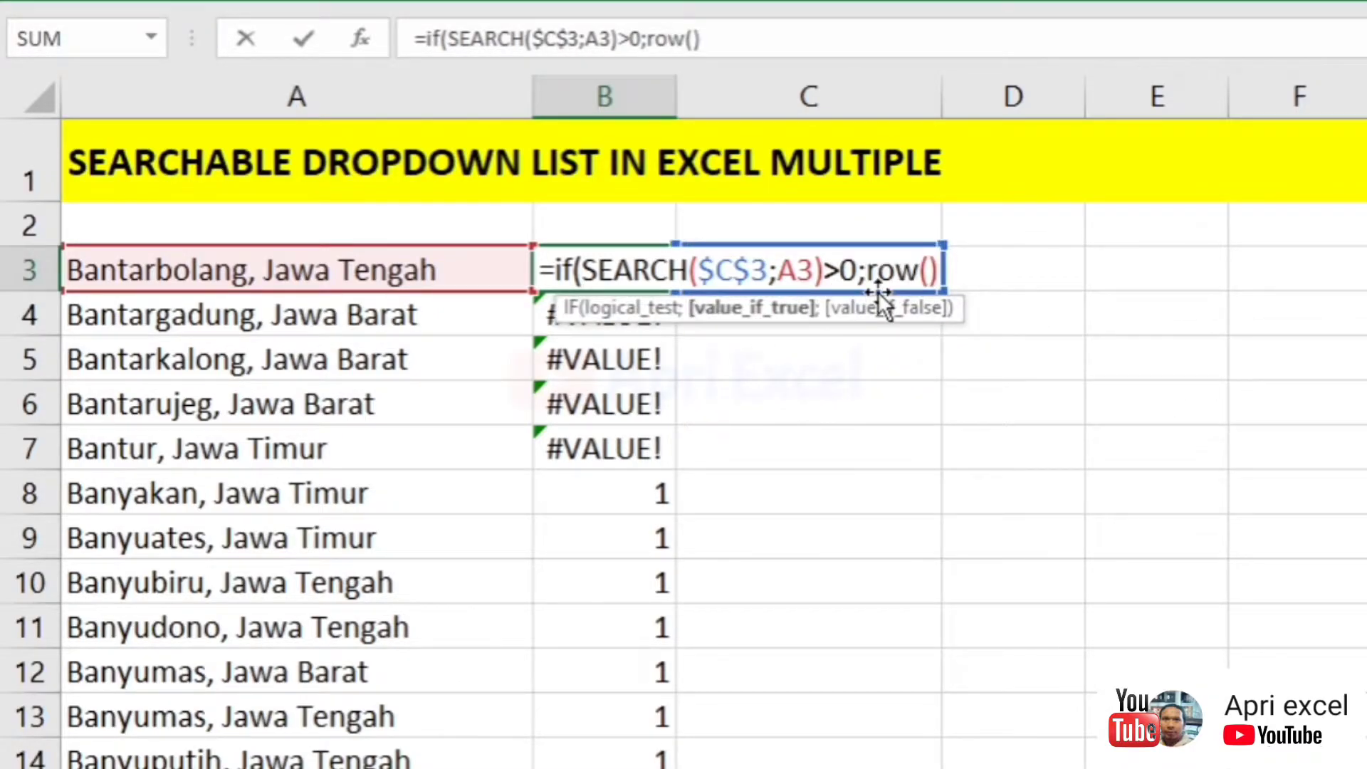
{"action": "type", "text": ";"}
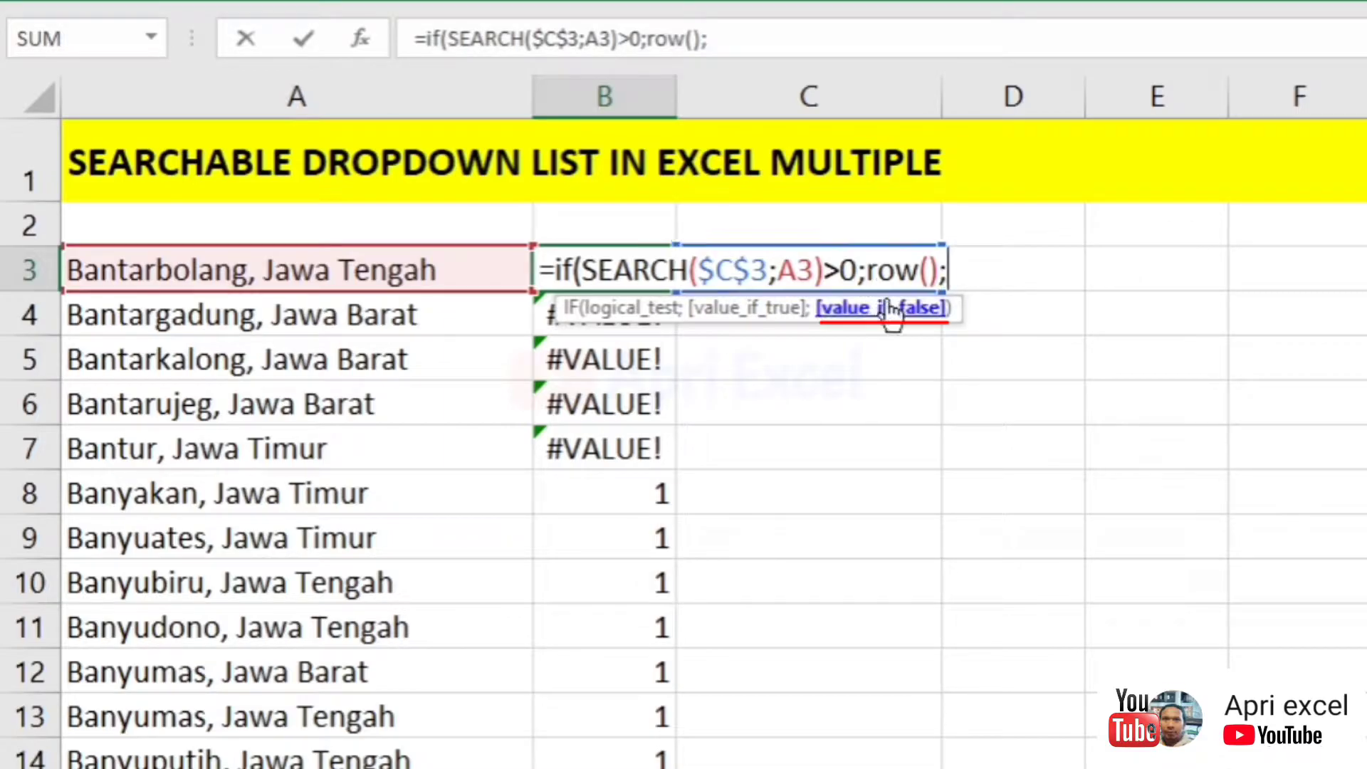
{"action": "type", "text": "n"}
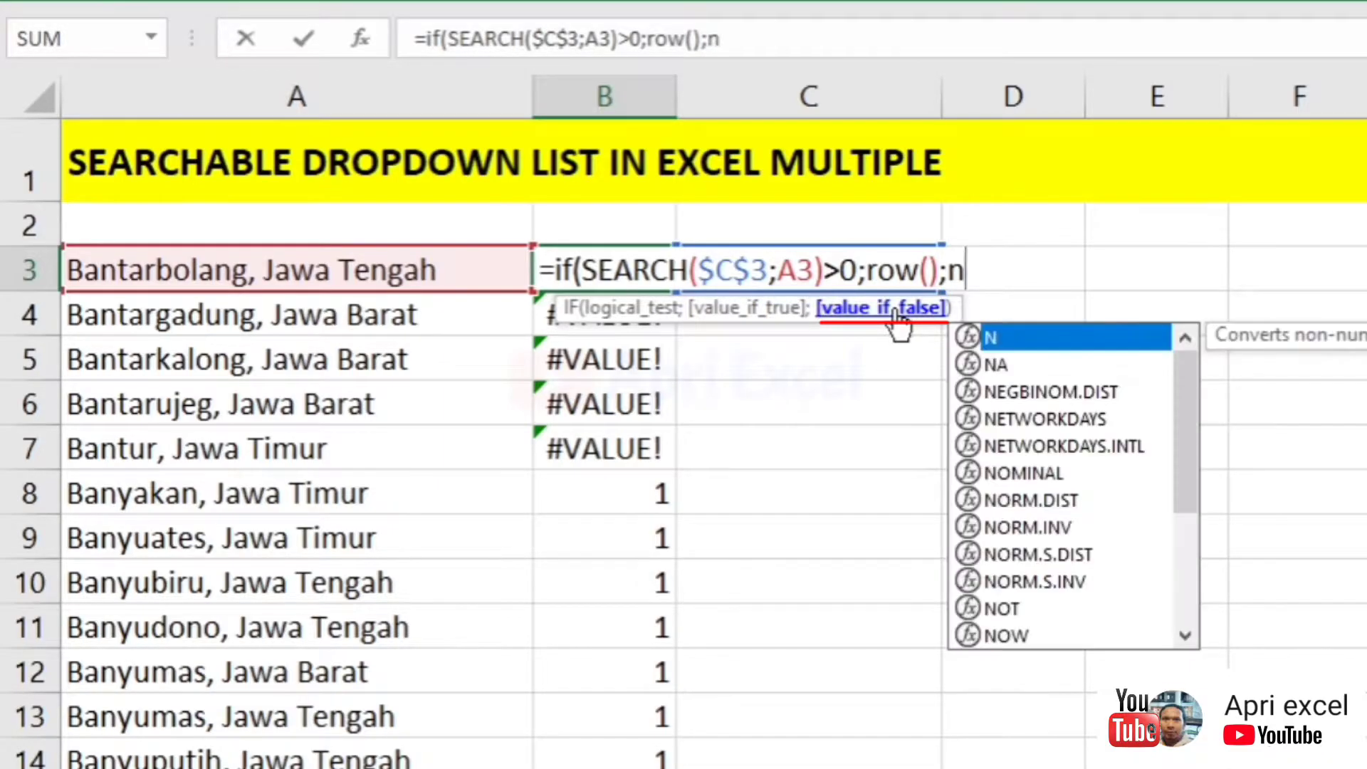
{"action": "type", "text": "/a"}
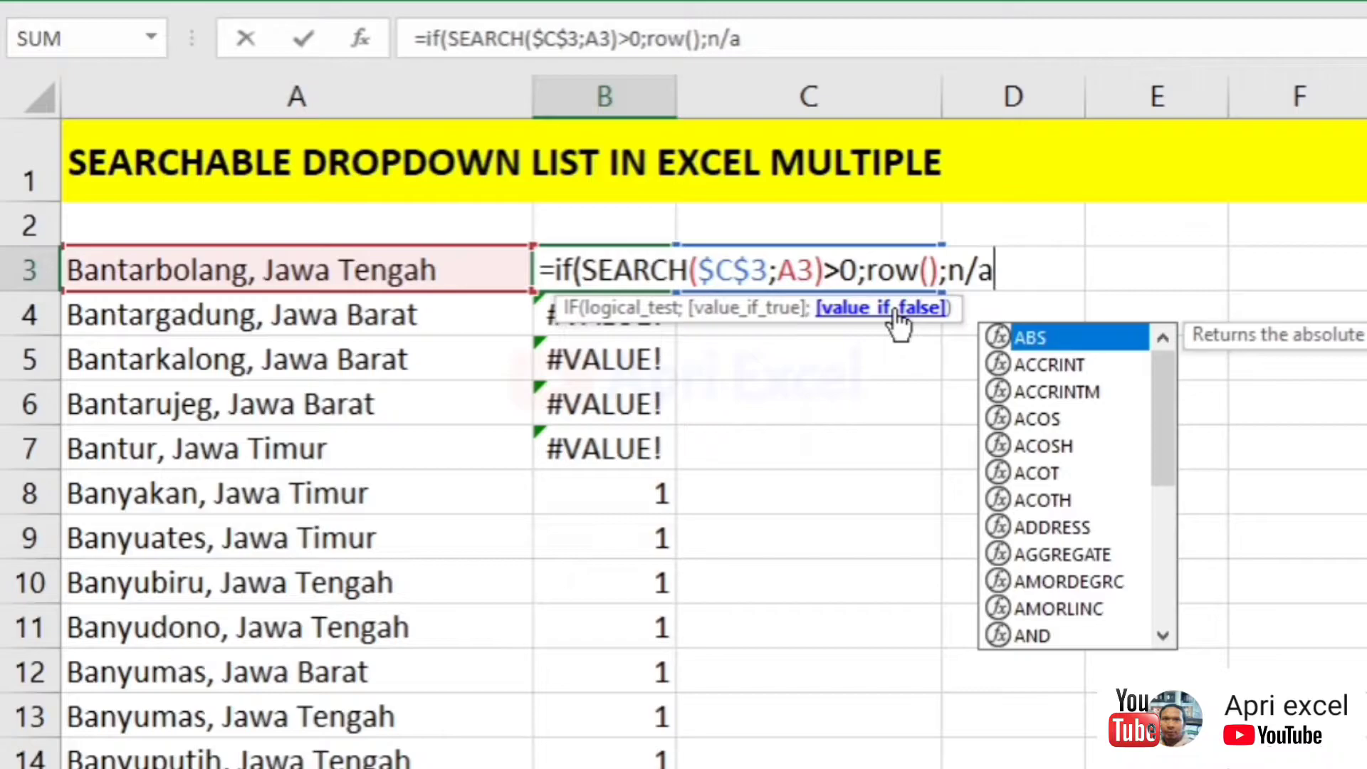
{"action": "type", "text": ")"}
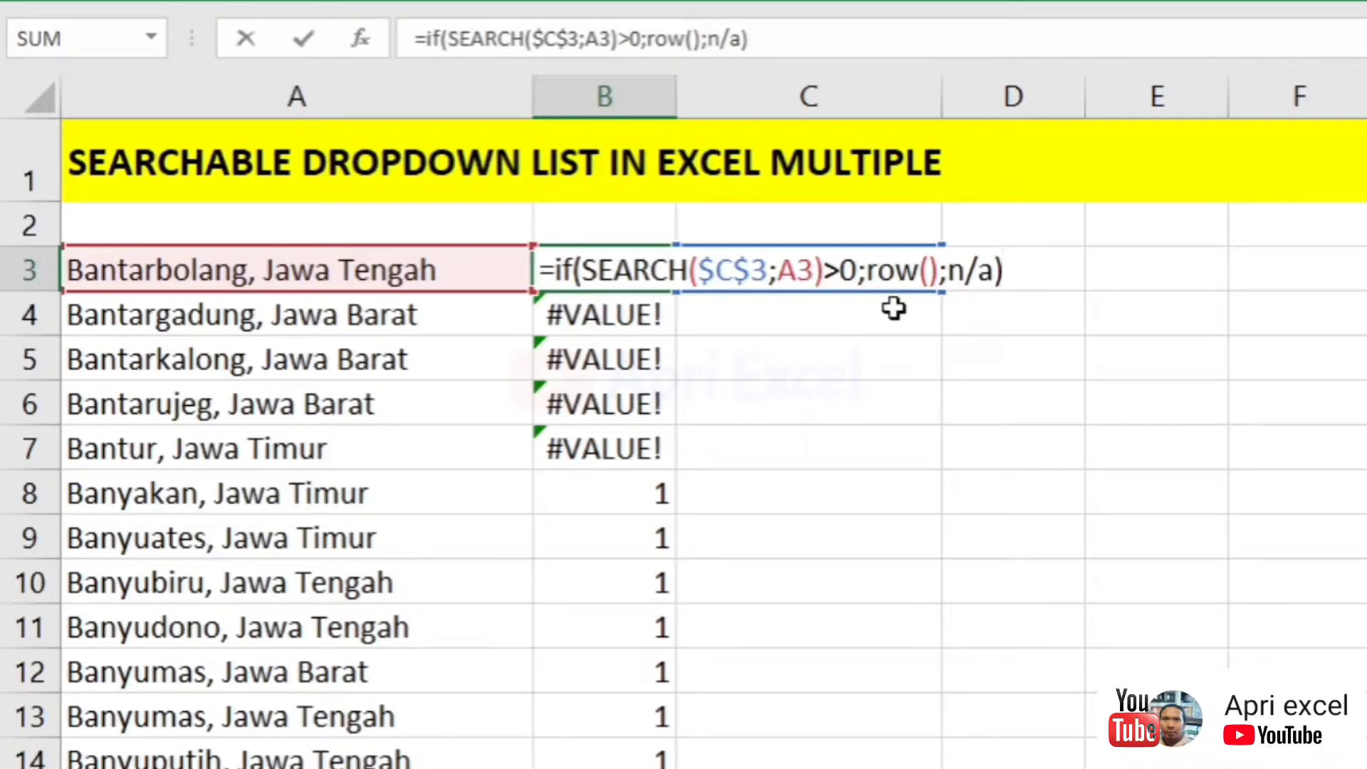
{"action": "key", "text": "Return"}
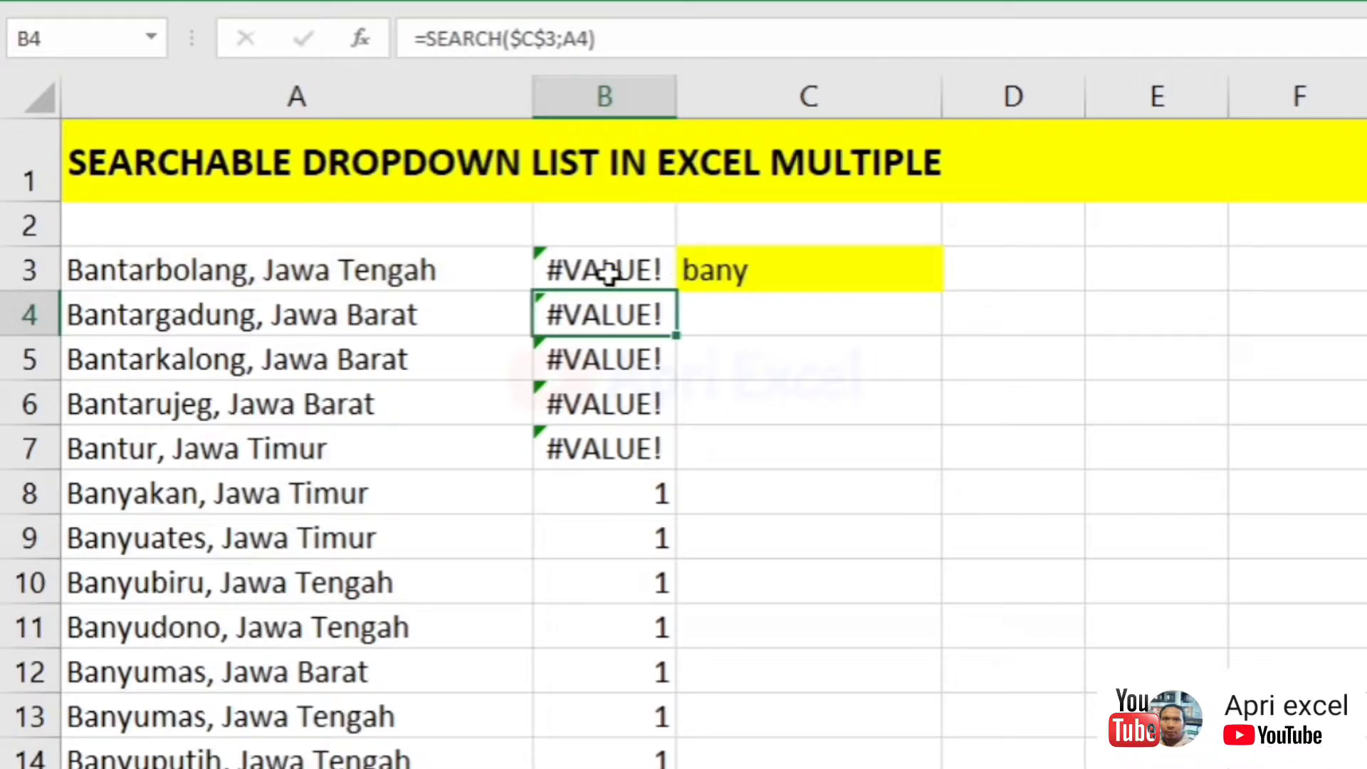
{"action": "left_click", "coordinate": [610, 268]}
{"action": "double_click", "coordinate": [676, 287]}
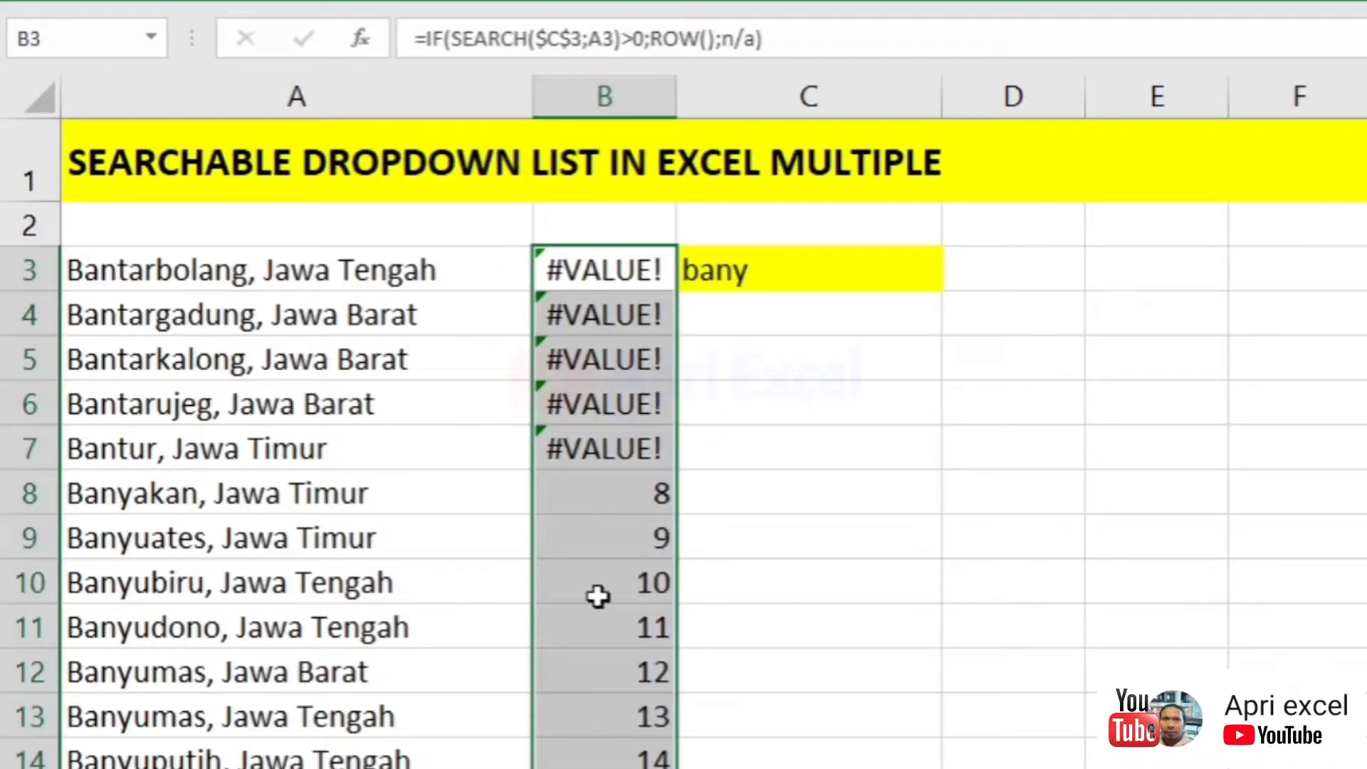
Move the yellow 'bany' search cell from C3 to D3, then select the empty C3.
{"action": "left_click", "coordinate": [779, 272]}
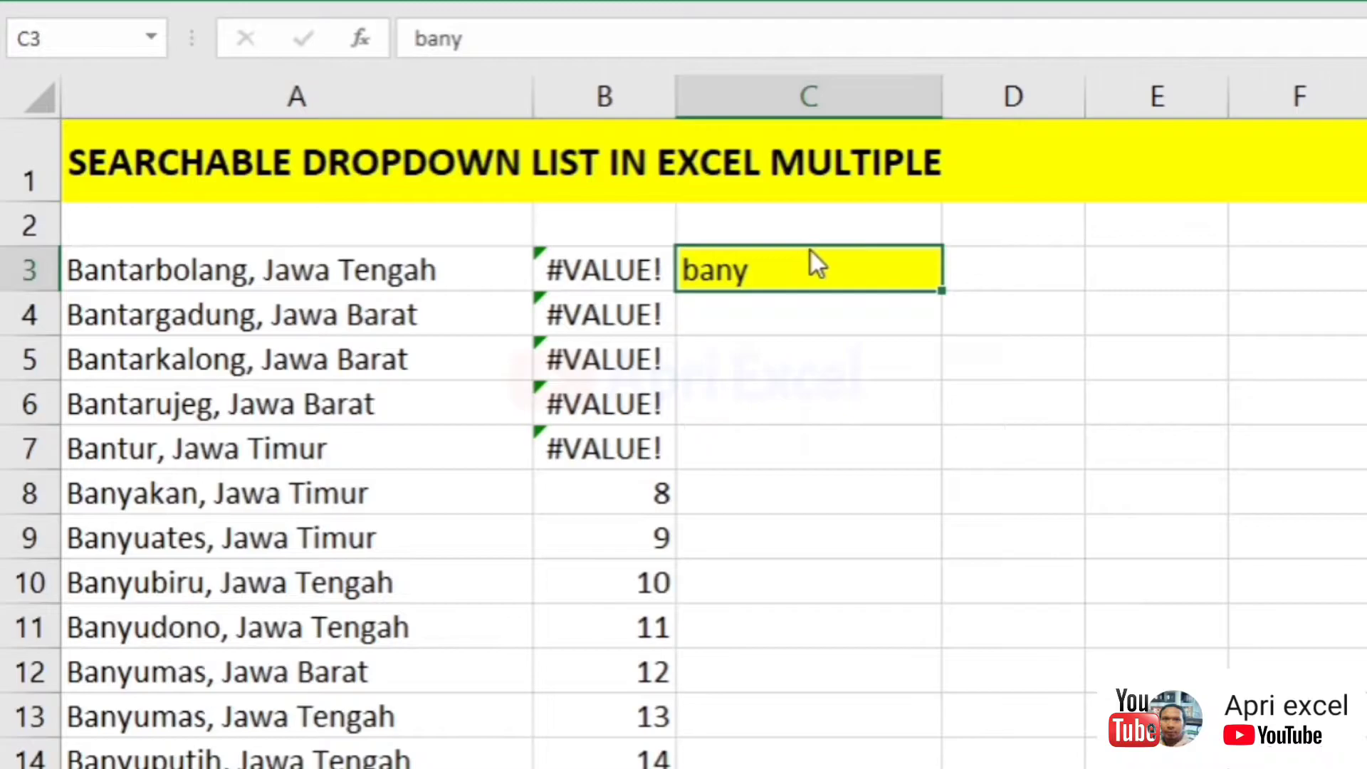
{"action": "left_click_drag", "start_coordinate": [810, 251], "coordinate": [999, 275]}
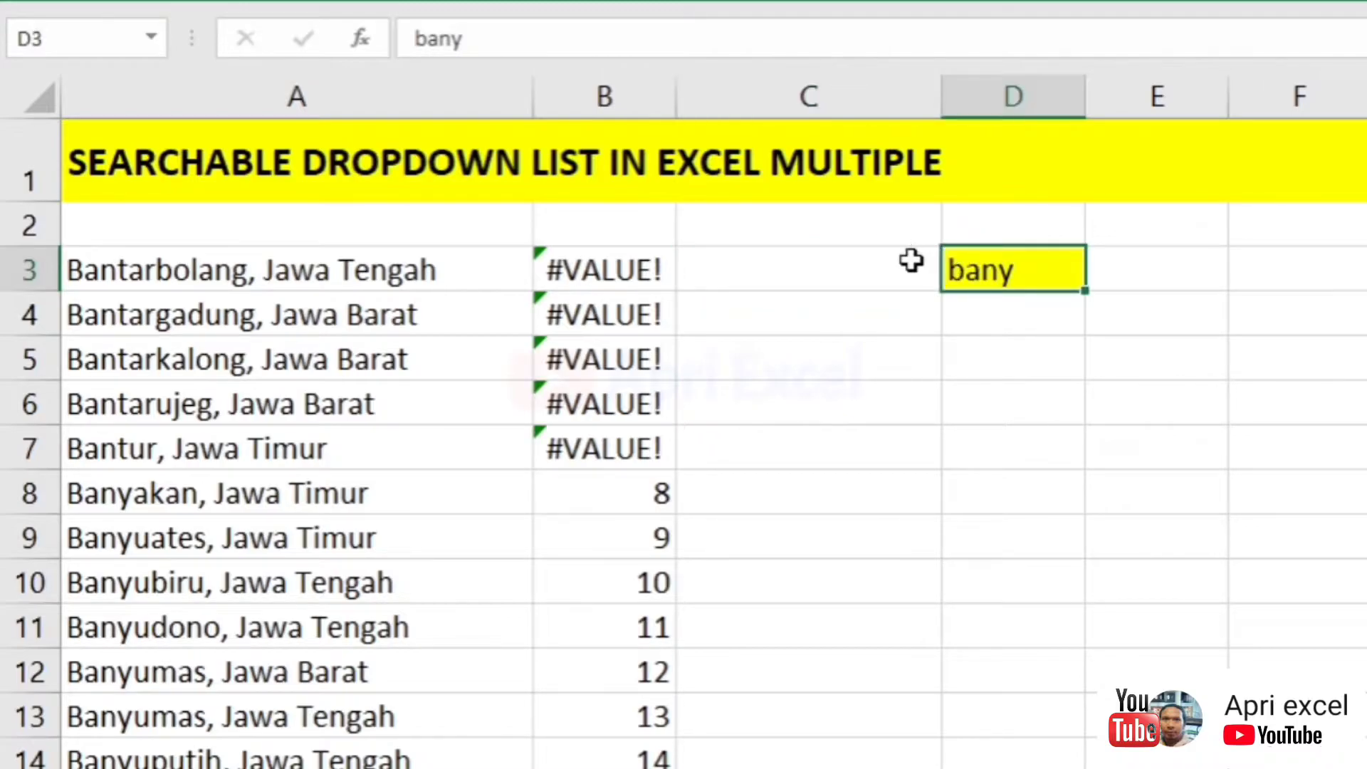
{"action": "left_click", "coordinate": [778, 257]}
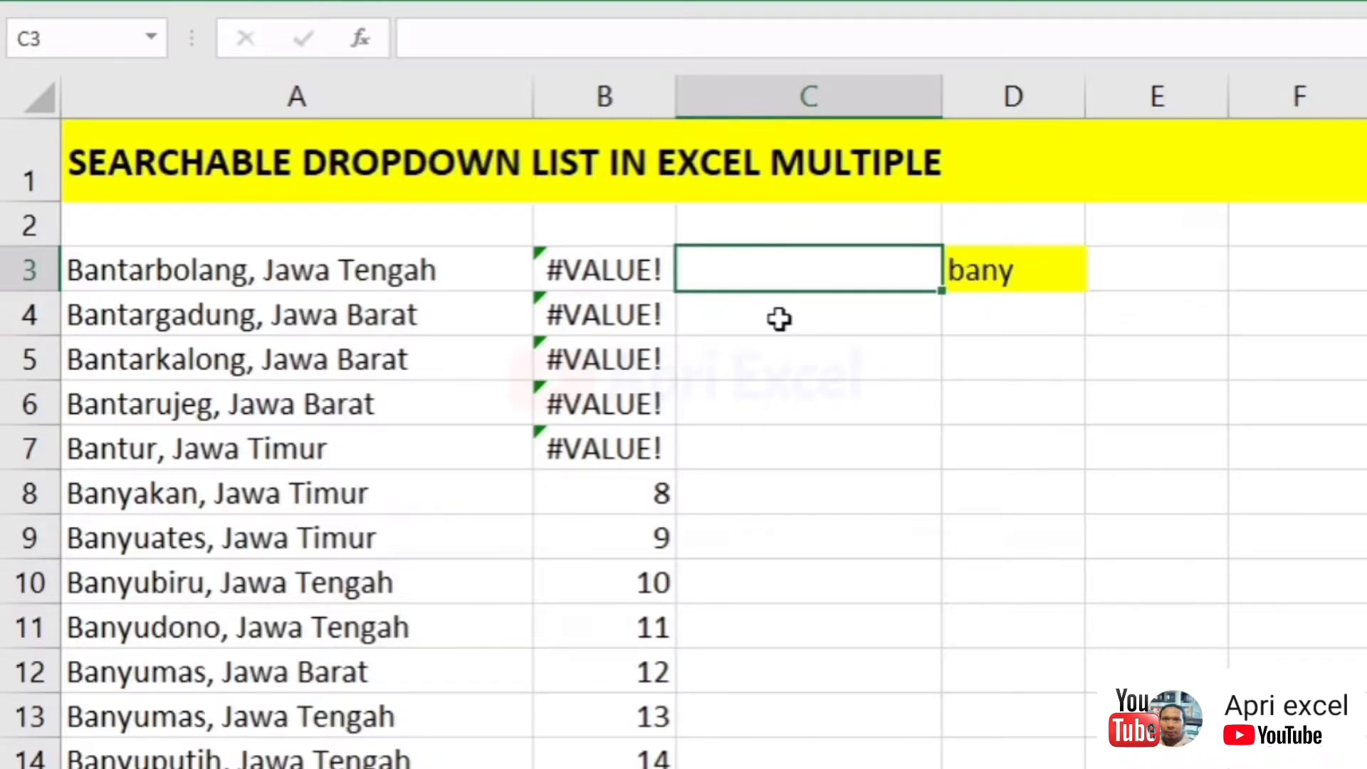
Begin C3's formula as =AGGREGATE(15;6;B:B; using SMALL and the ignore-errors option.
{"action": "type", "text": "=ag"}
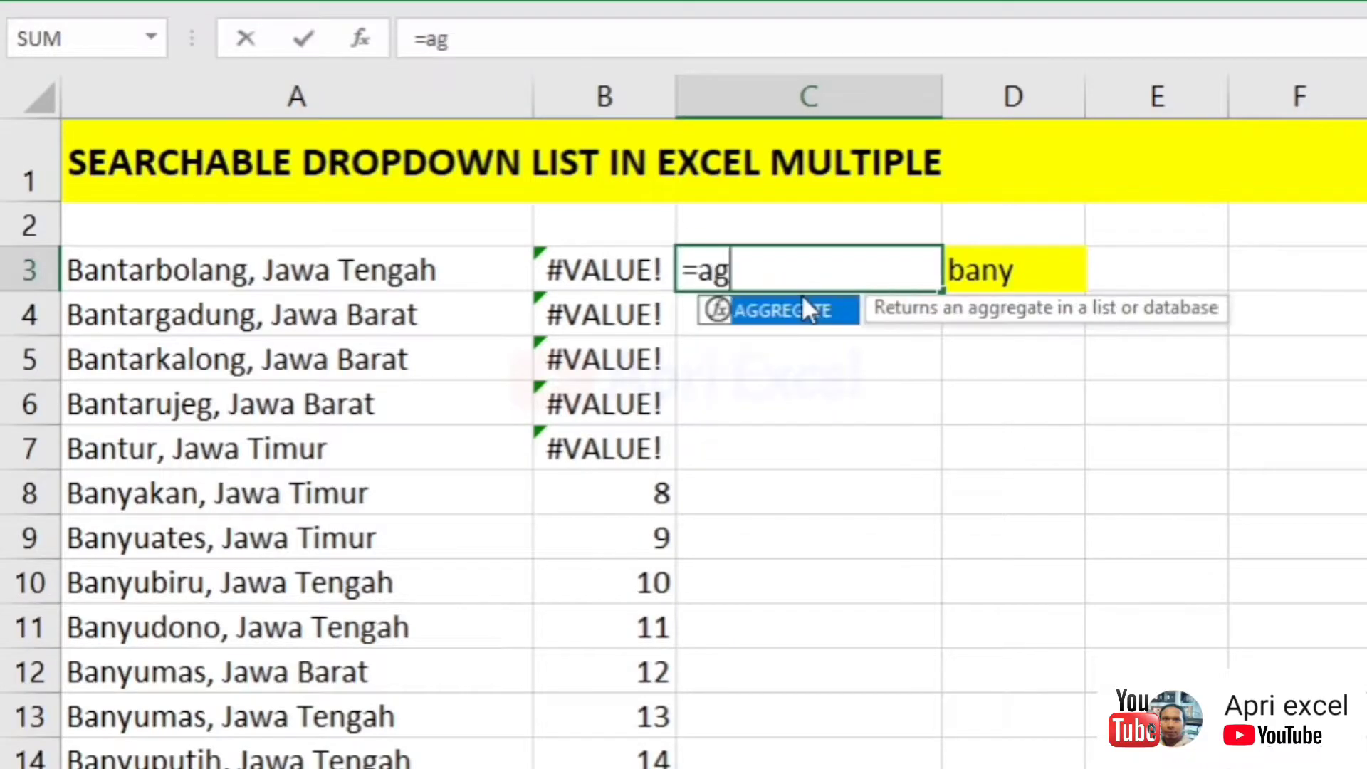
{"action": "type", "text": "gregate"}
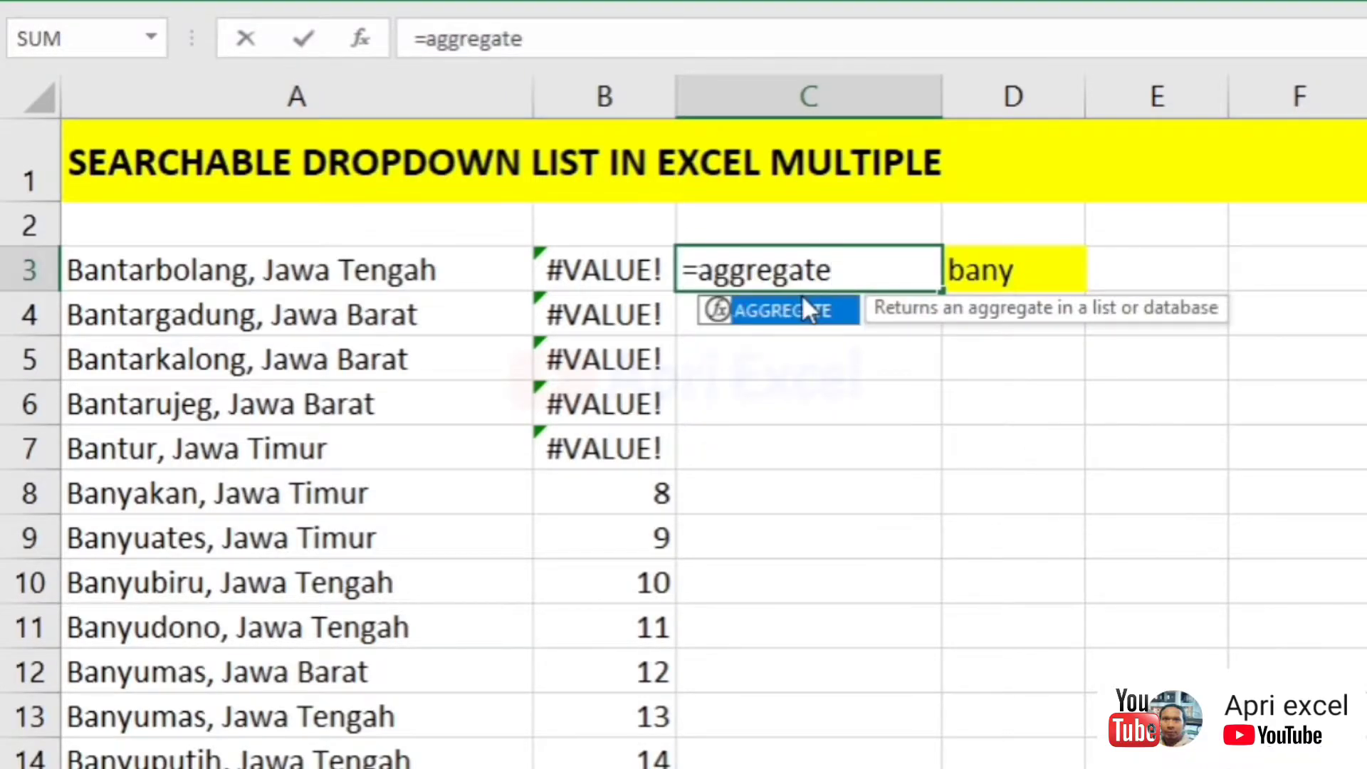
{"action": "type", "text": "("}
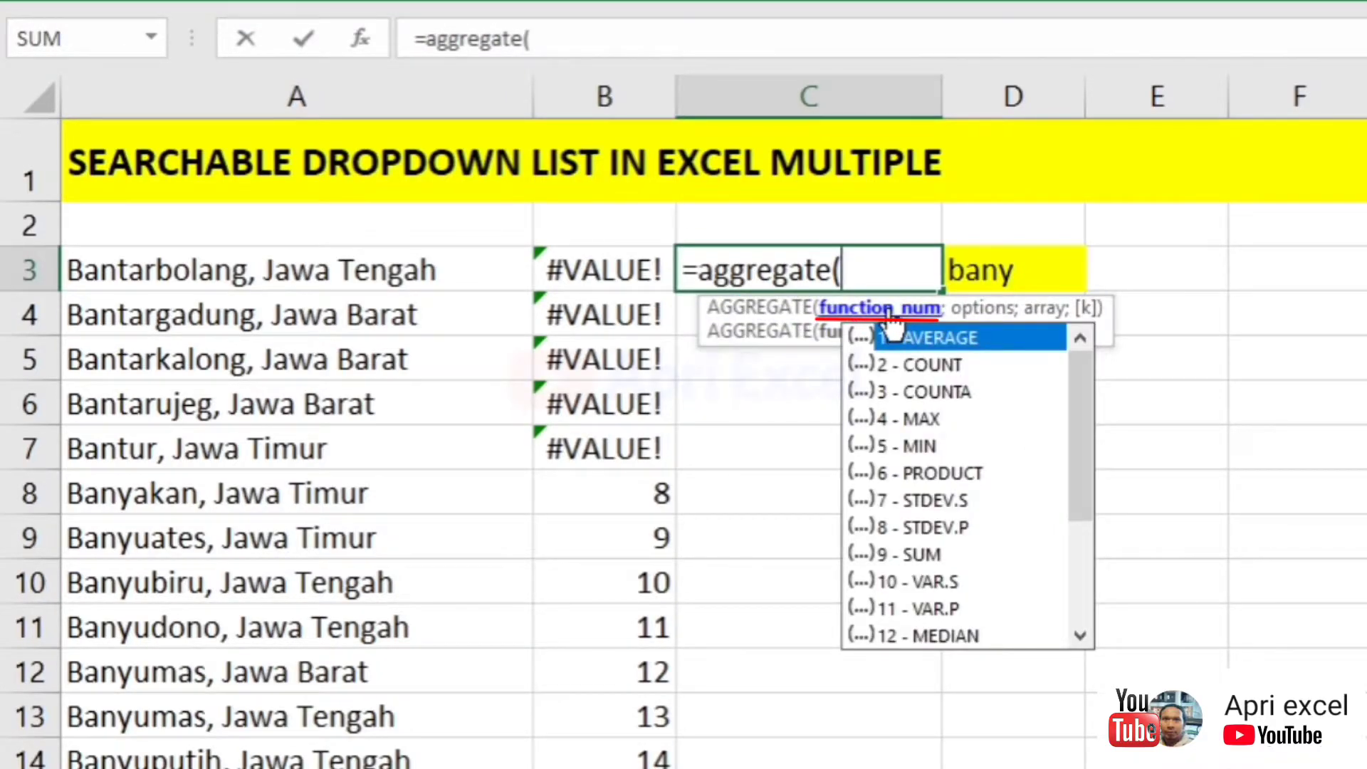
{"action": "left_click_drag", "start_coordinate": [1083, 382], "coordinate": [1074, 514]}
{"action": "left_click", "coordinate": [925, 524]}
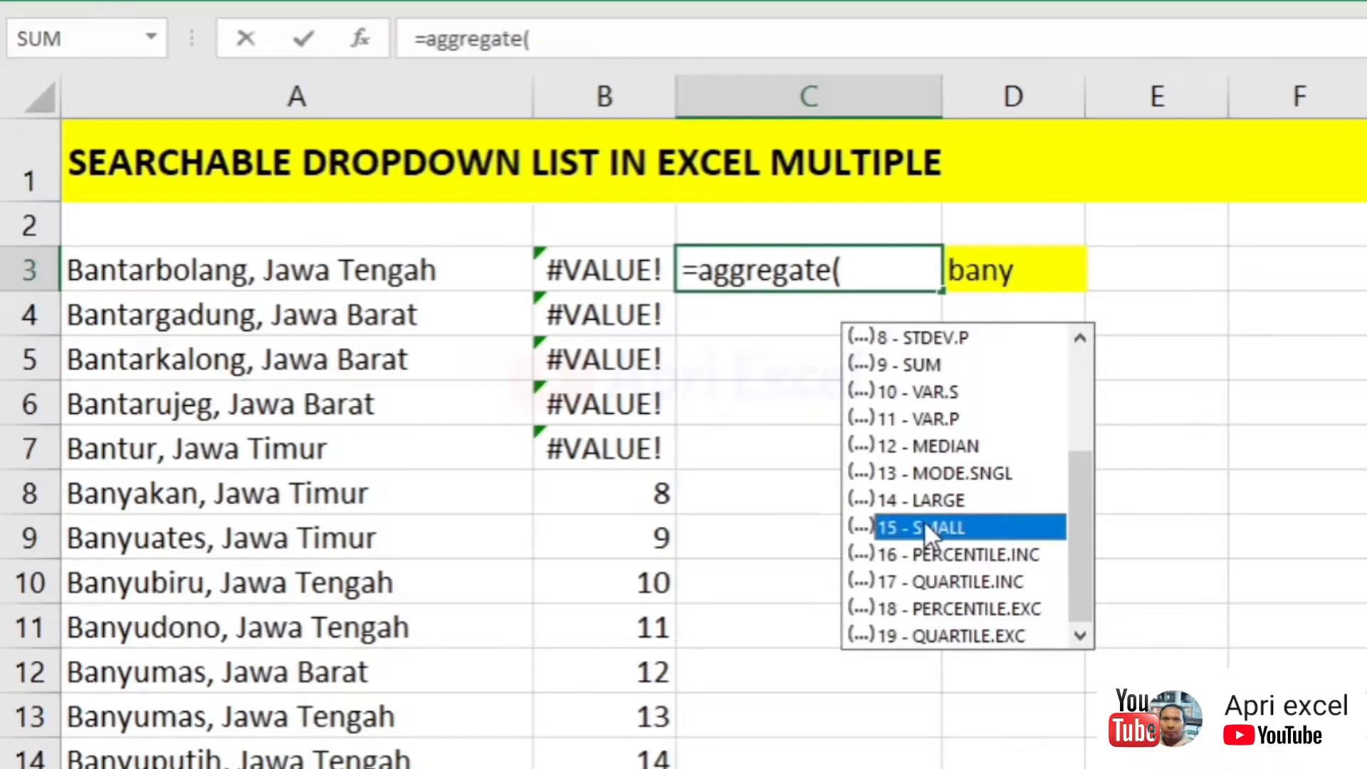
{"action": "double_click", "coordinate": [926, 528]}
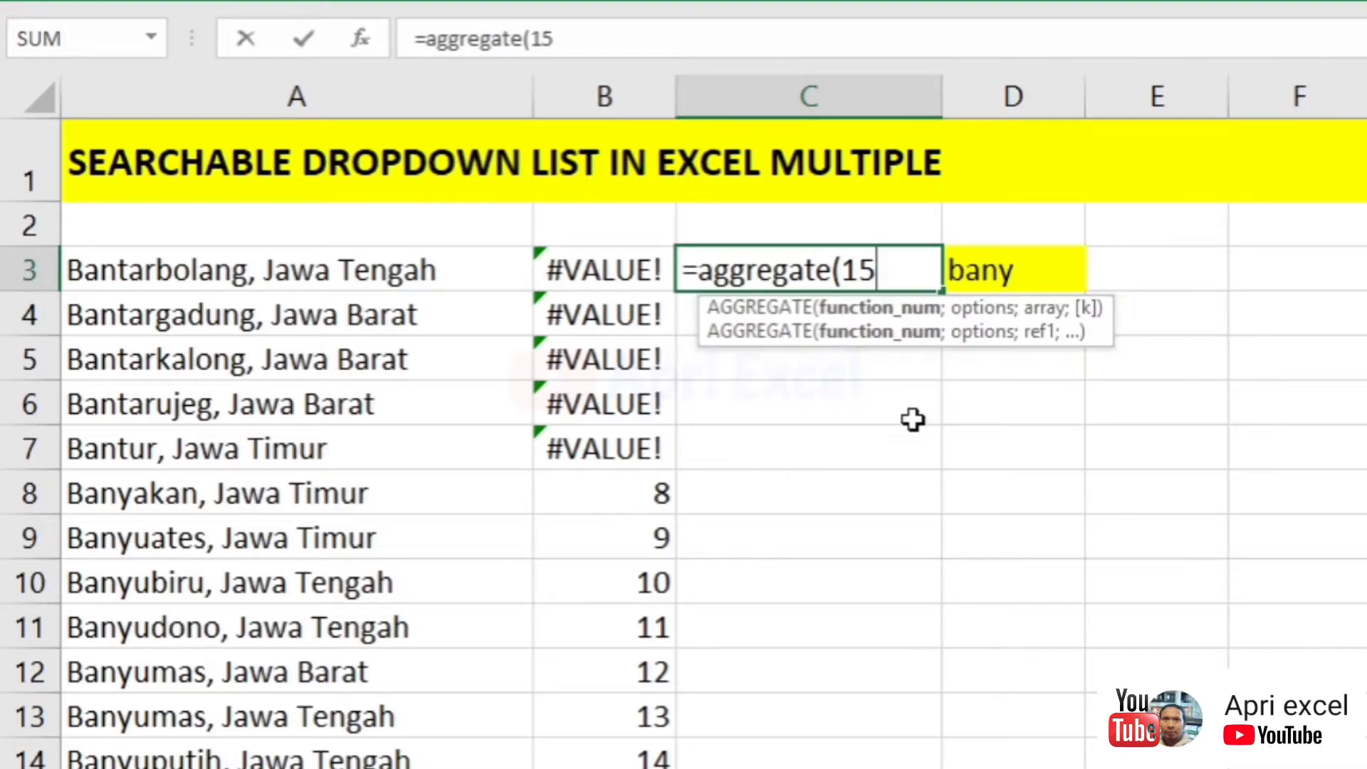
{"action": "type", "text": ";"}
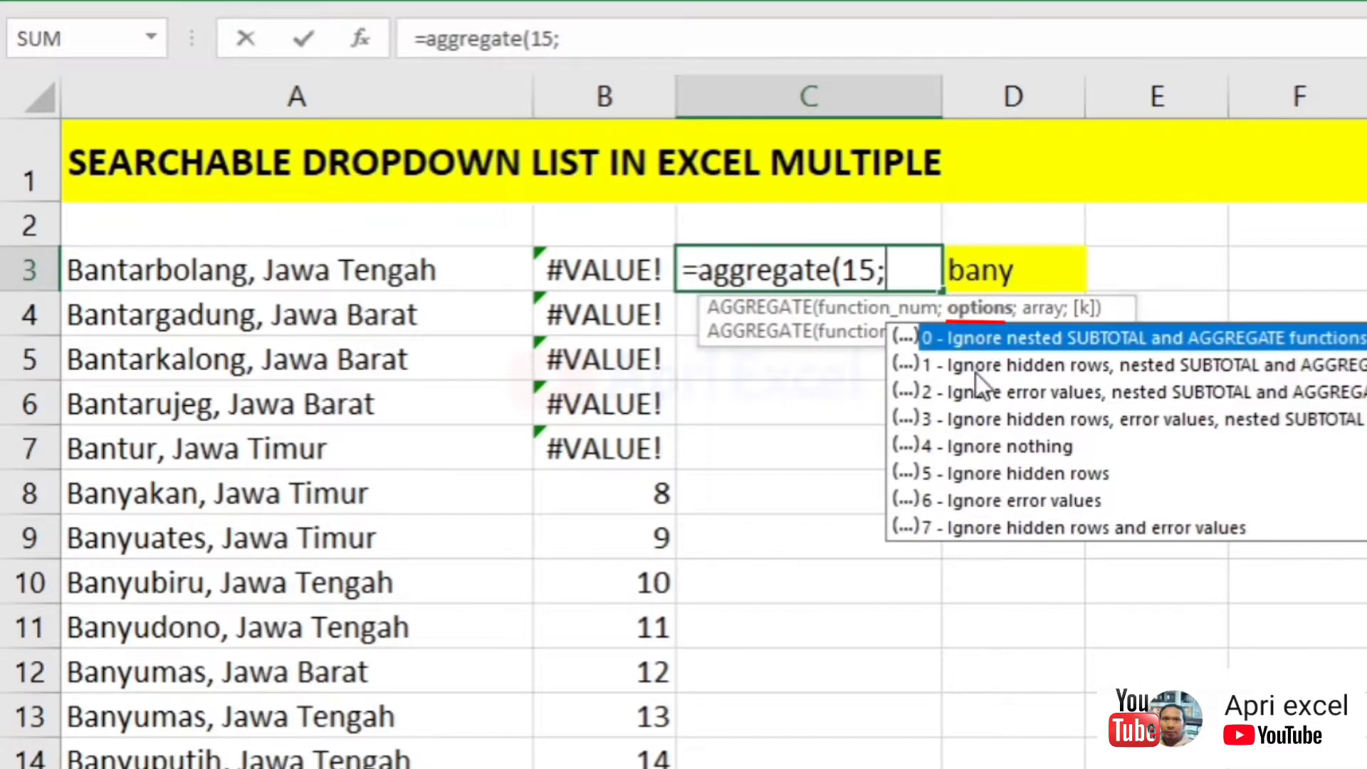
{"action": "left_click", "coordinate": [1014, 362]}
{"action": "left_click", "coordinate": [1015, 394]}
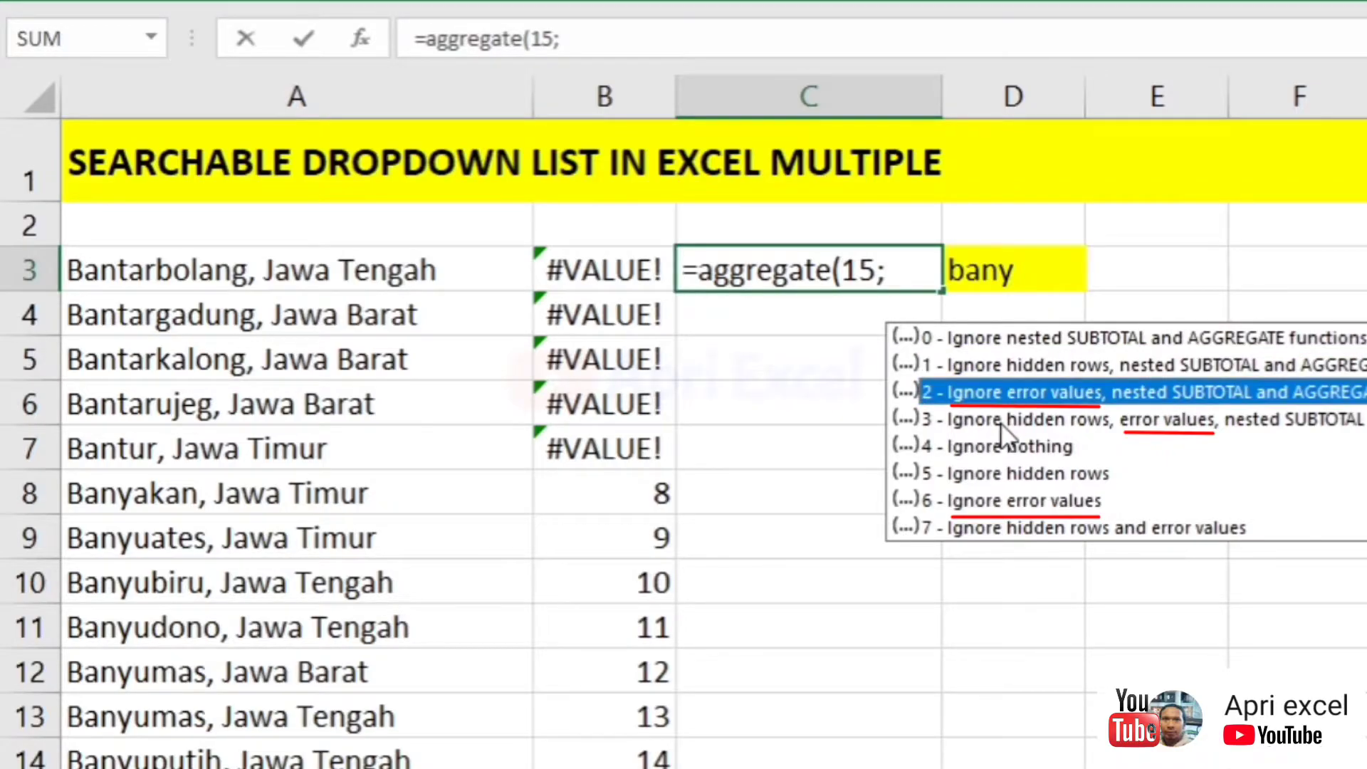
{"action": "left_click", "coordinate": [1000, 423]}
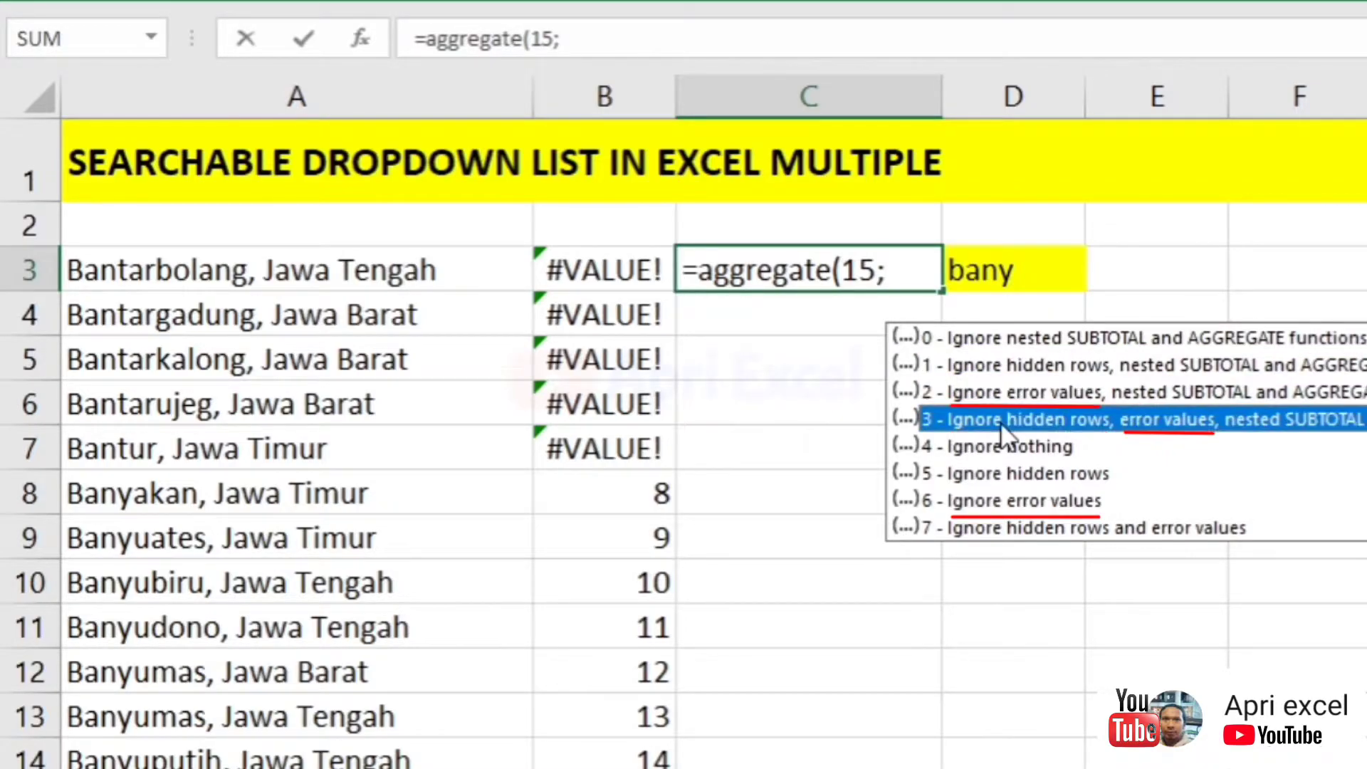
{"action": "double_click", "coordinate": [977, 498]}
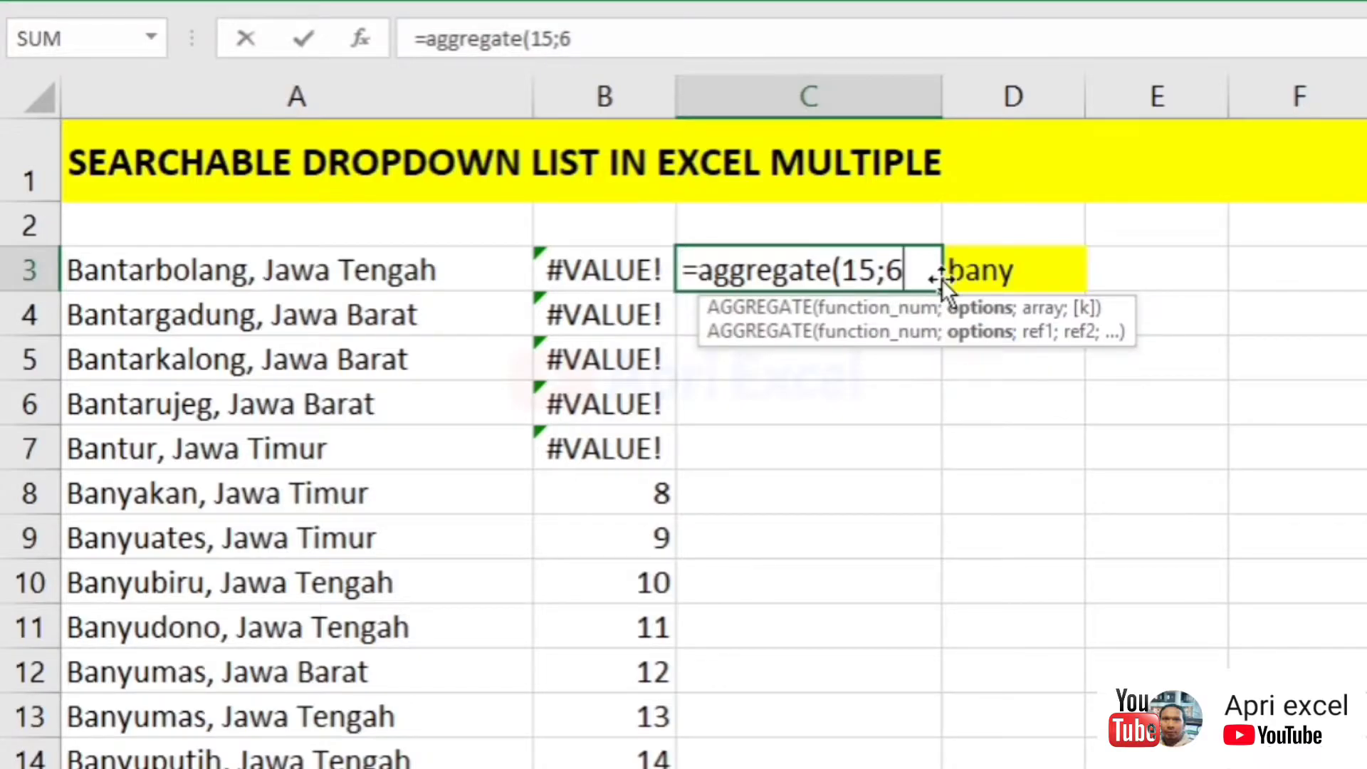
{"action": "type", "text": ";"}
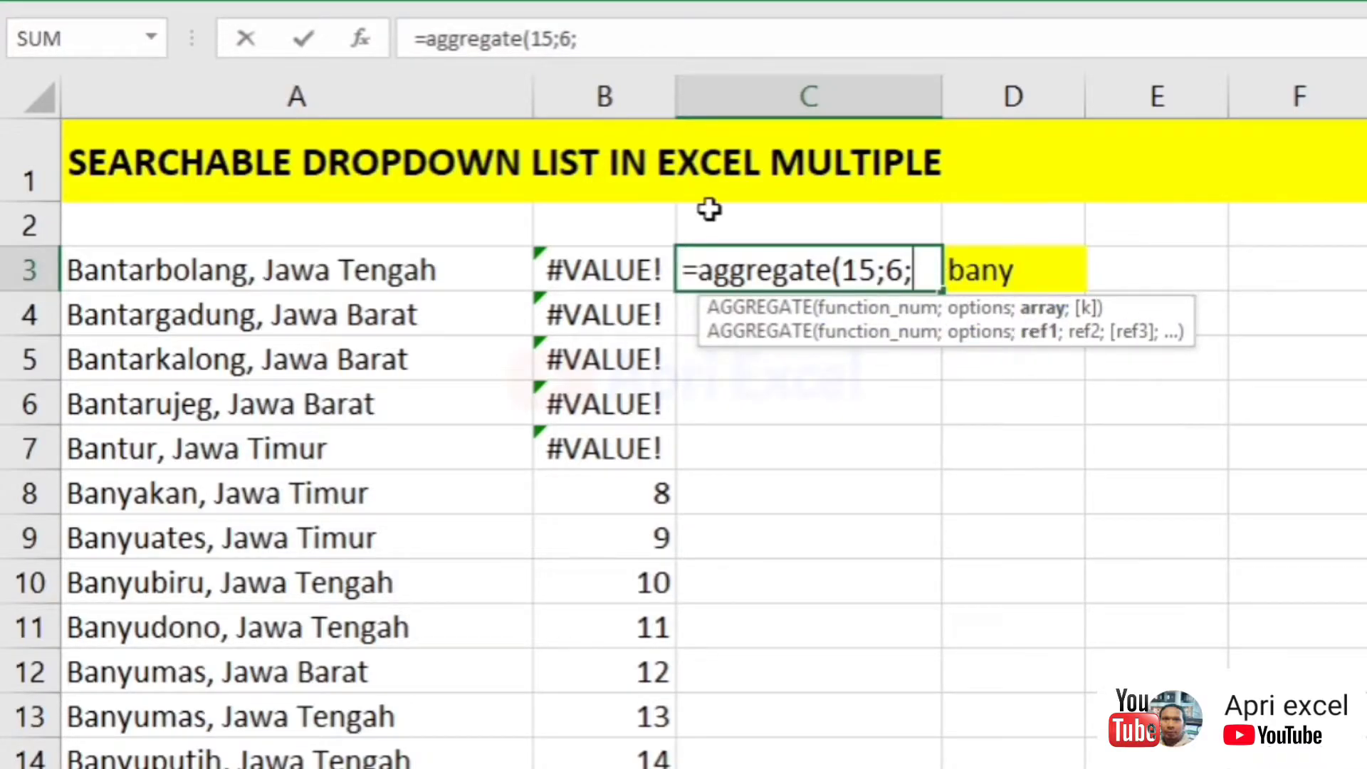
{"action": "left_click", "coordinate": [623, 91]}
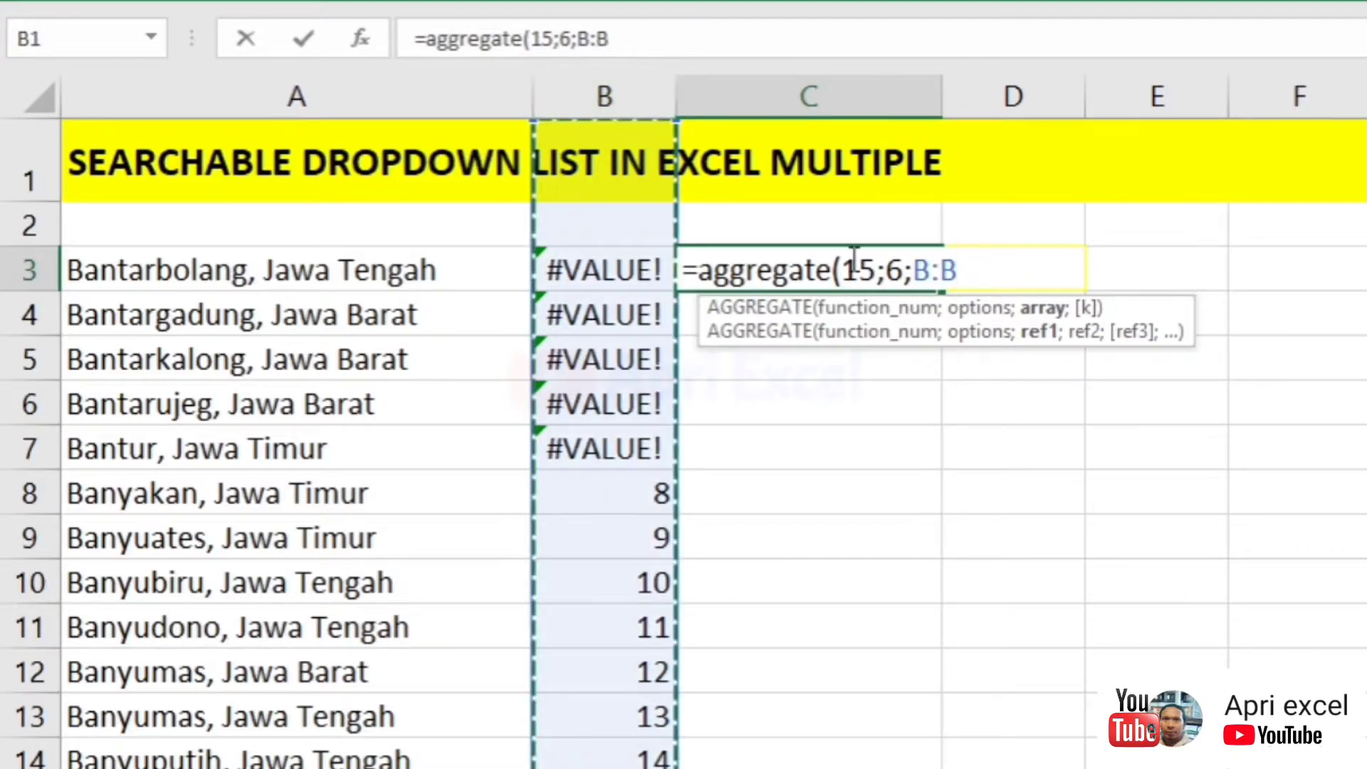
{"action": "type", "text": ";"}
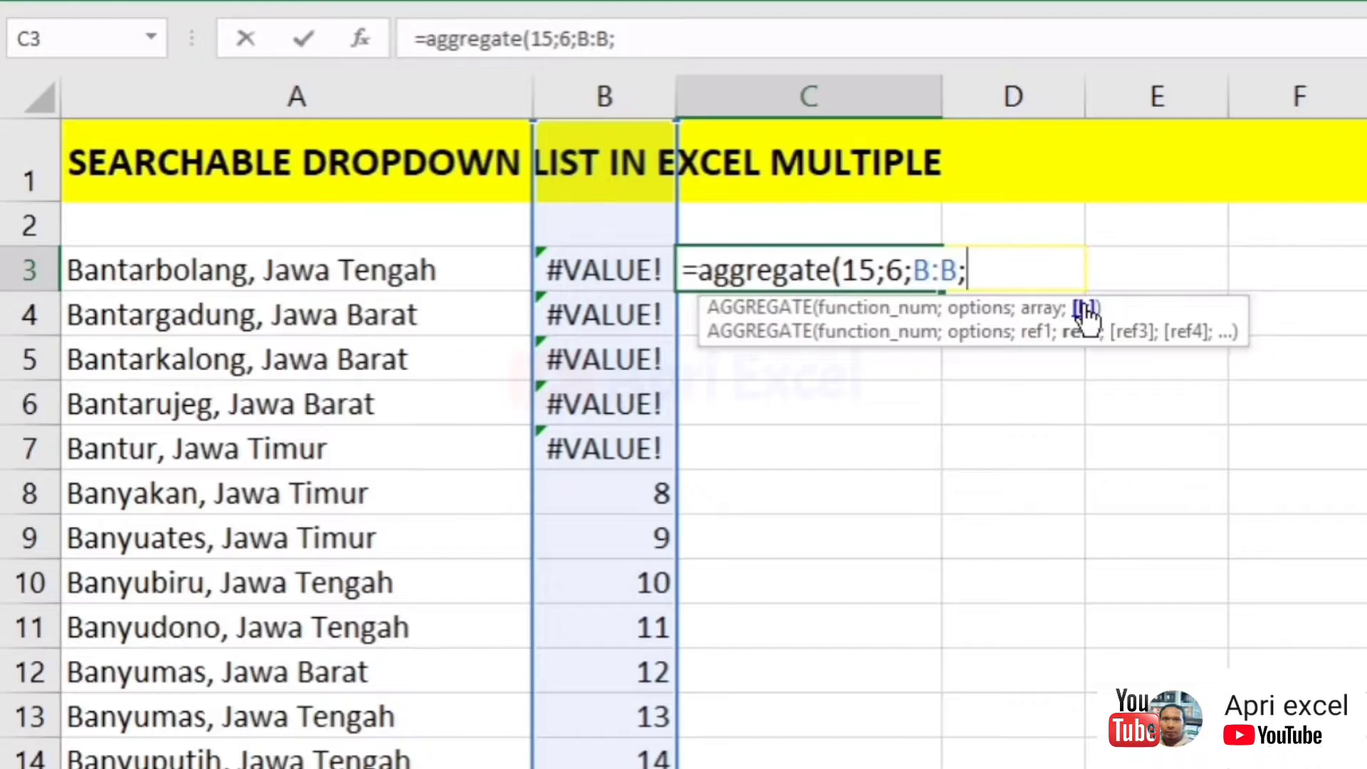
Finish with ROW(A1) and fill =AGGREGATE(15;6;B:B;ROW(A1)) down column C.
{"action": "left_click", "coordinate": [1086, 309]}
{"action": "type", "text": "row"}
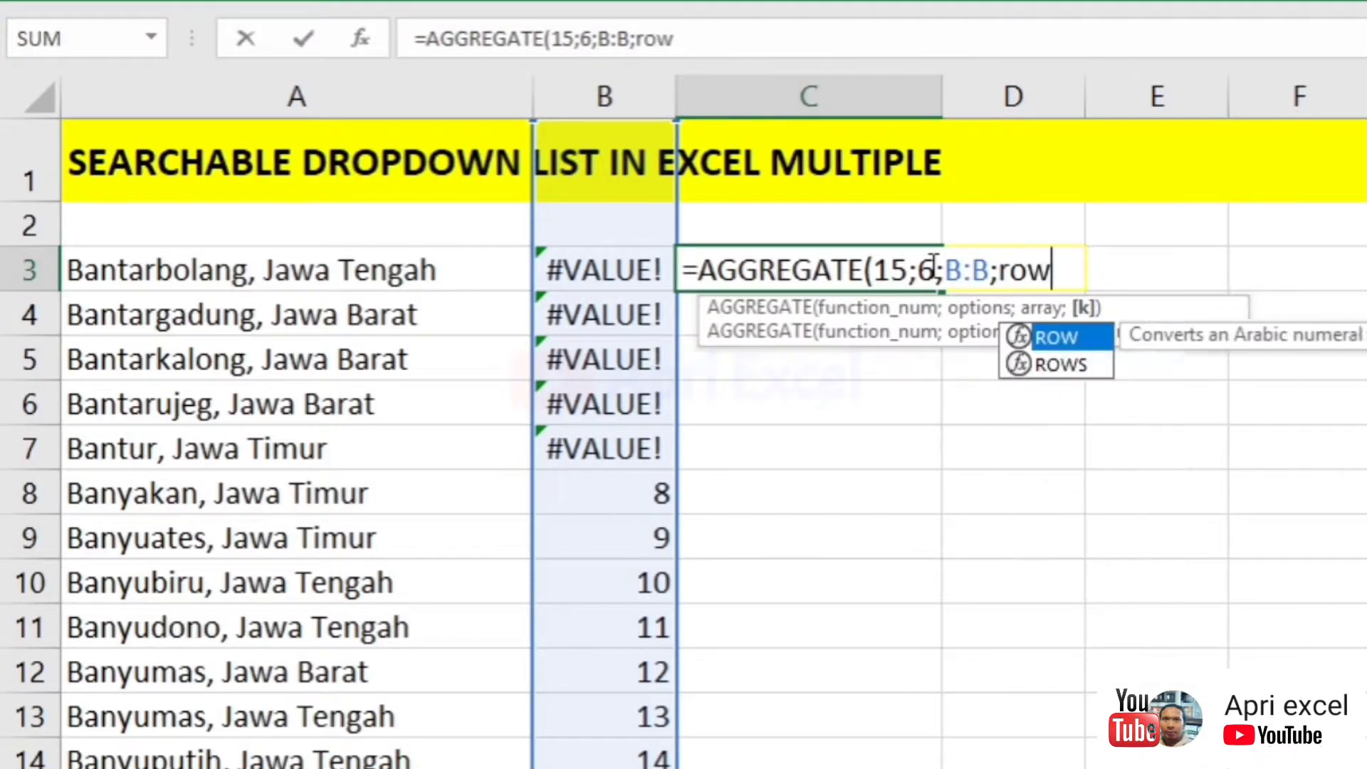
{"action": "type", "text": "("}
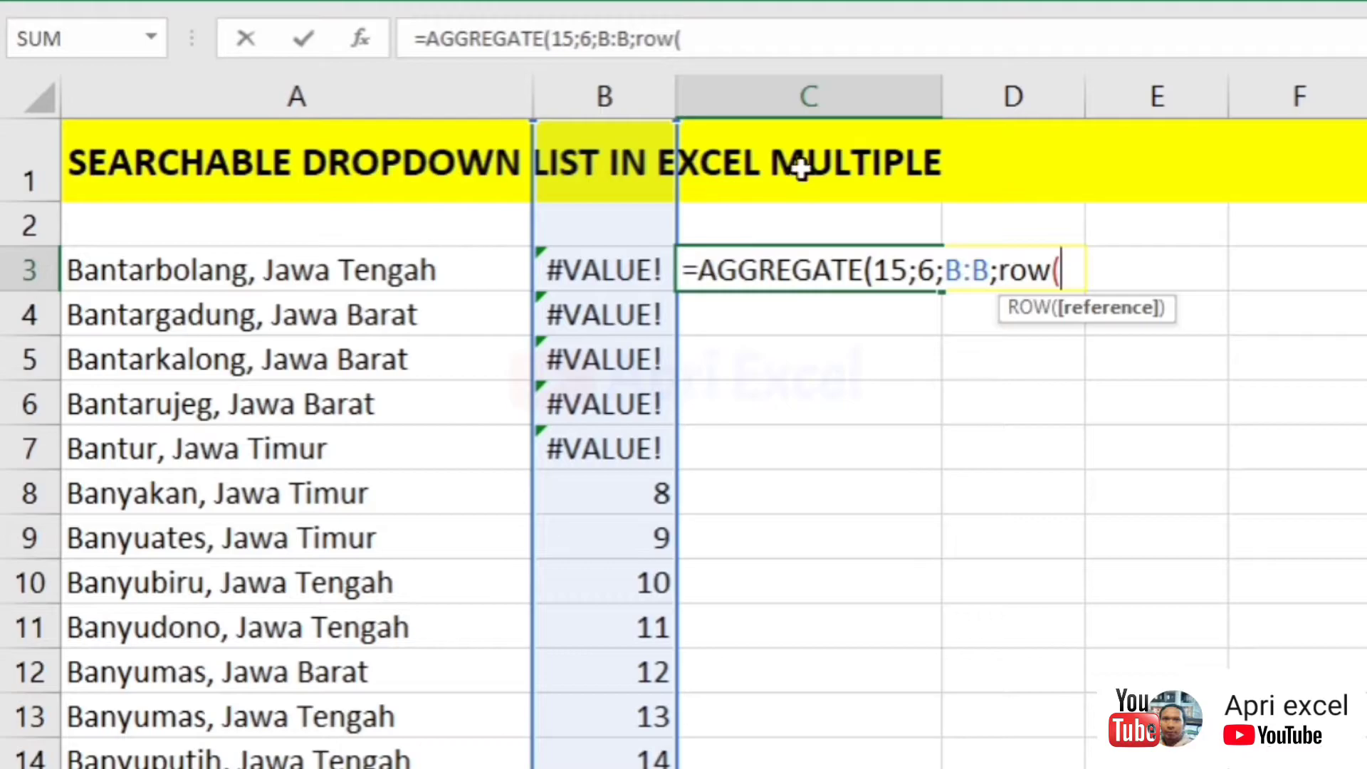
{"action": "left_click", "coordinate": [807, 163]}
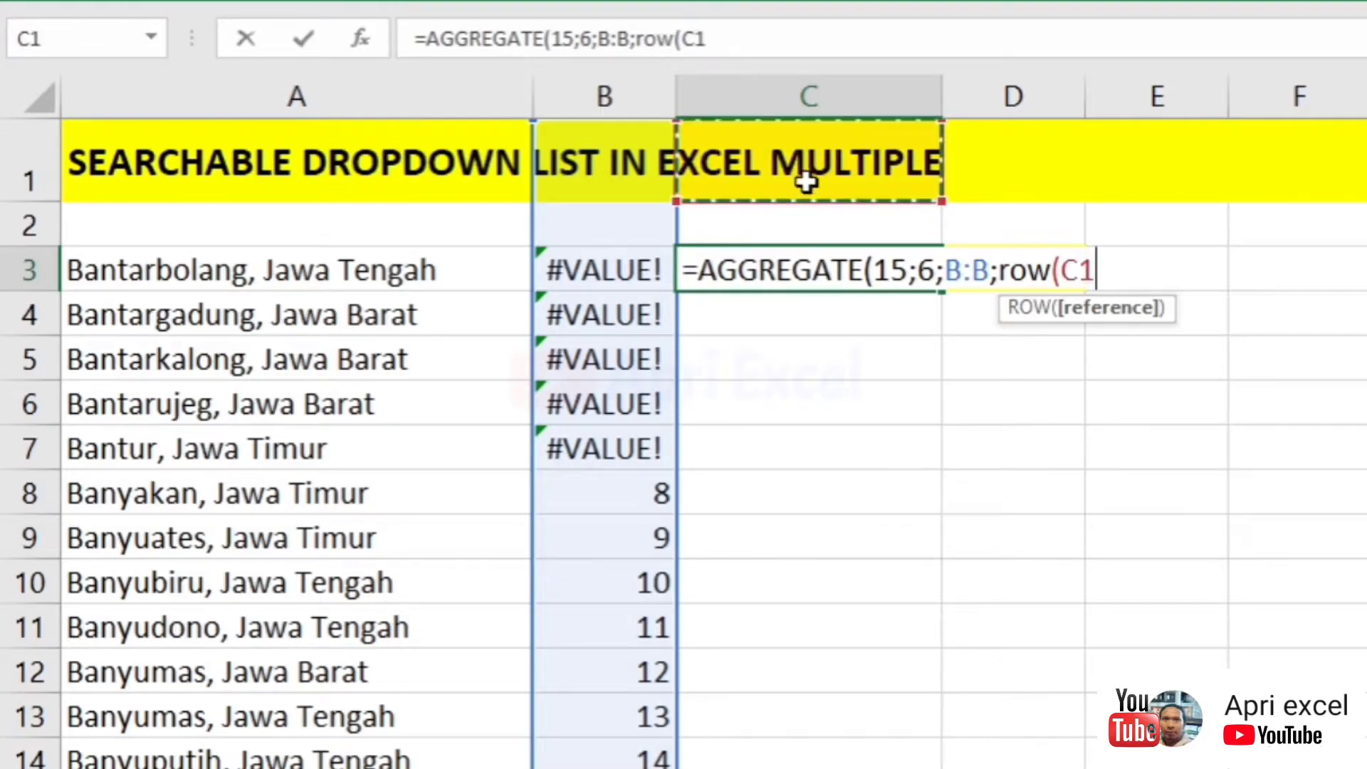
{"action": "left_click", "coordinate": [245, 158]}
{"action": "type", "text": ")"}
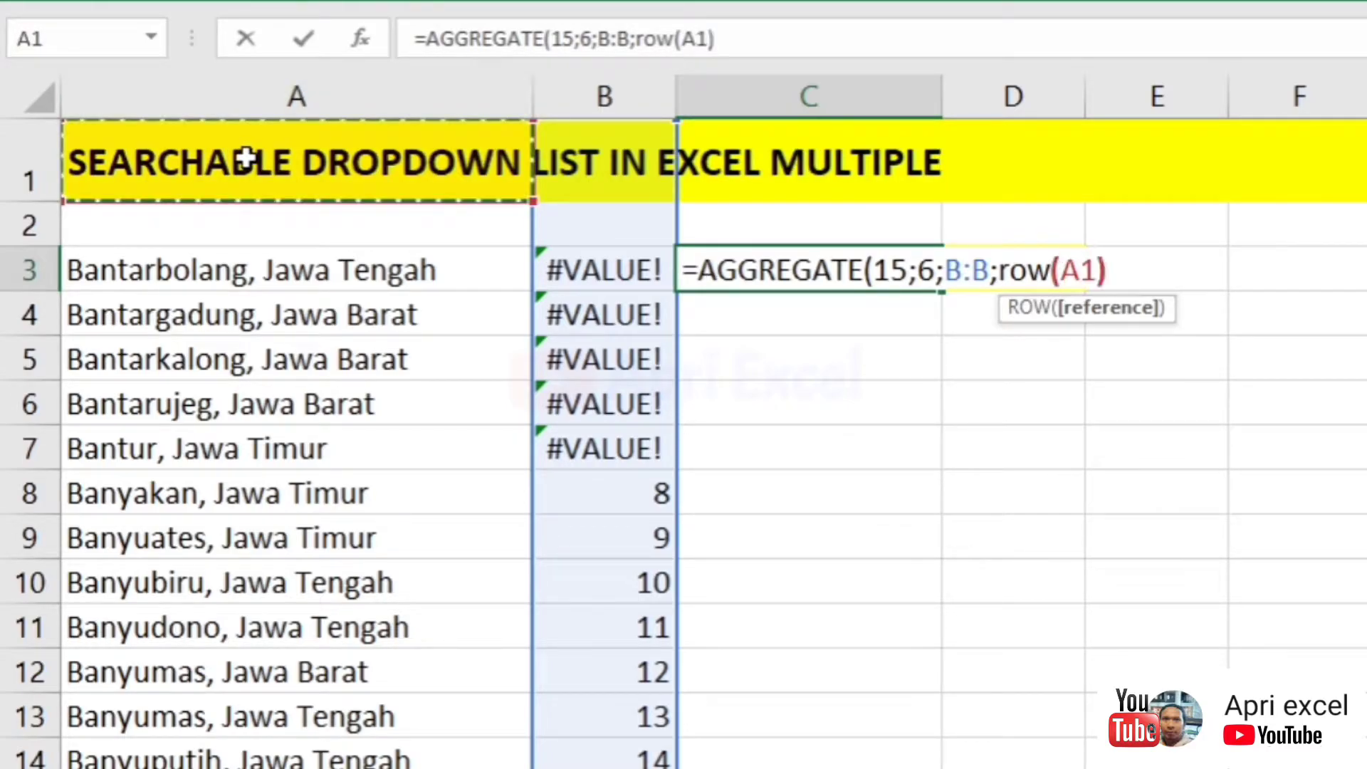
{"action": "type", "text": ")"}
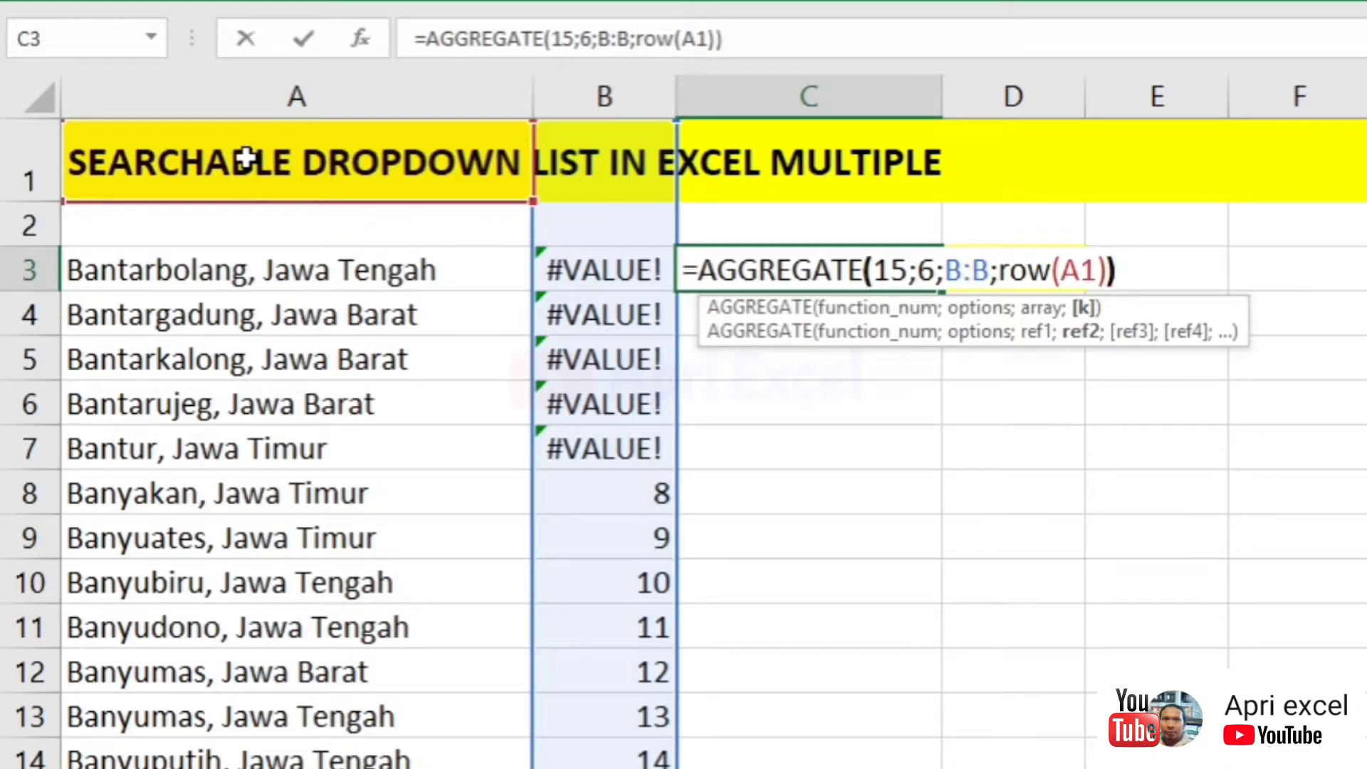
{"action": "key", "text": "Return"}
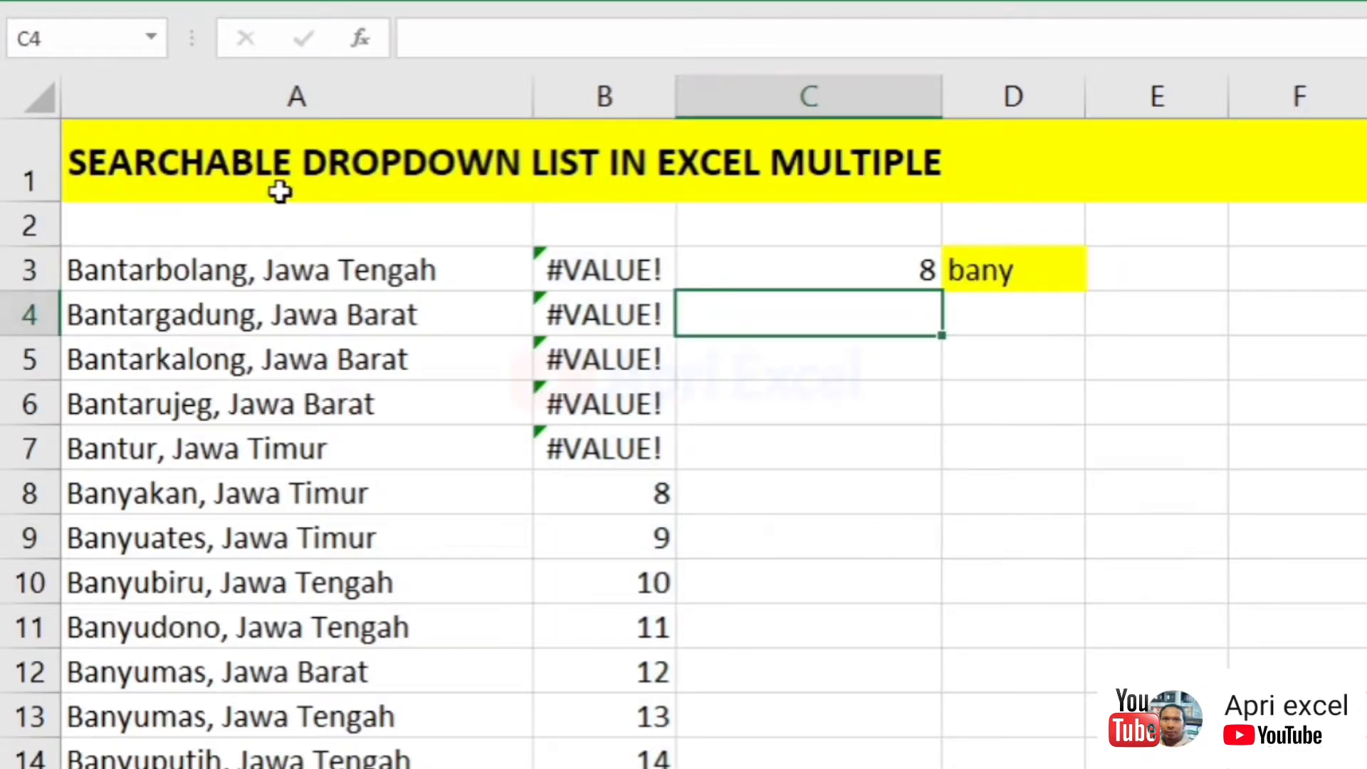
{"action": "left_click", "coordinate": [763, 285]}
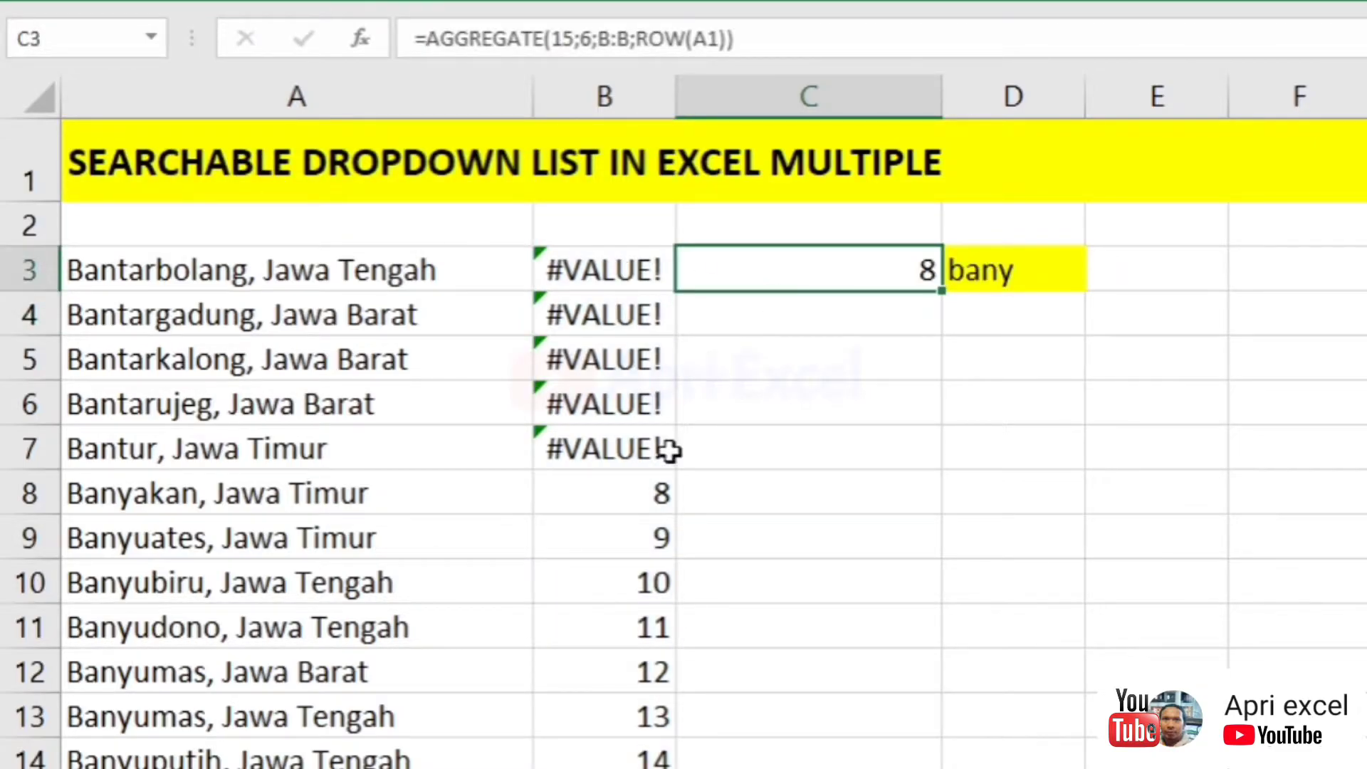
{"action": "double_click", "coordinate": [941, 290]}
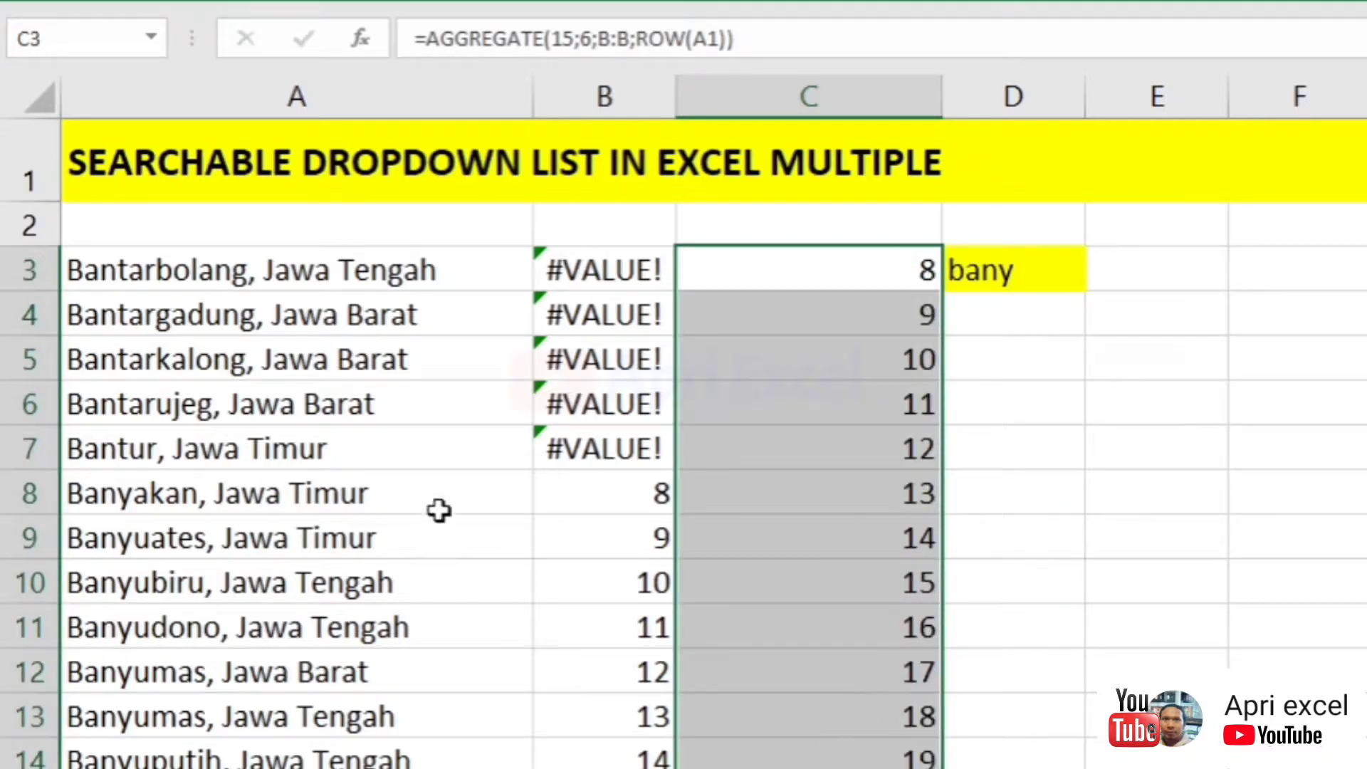
{"action": "left_click", "coordinate": [878, 270]}
{"action": "double_click", "coordinate": [877, 270]}
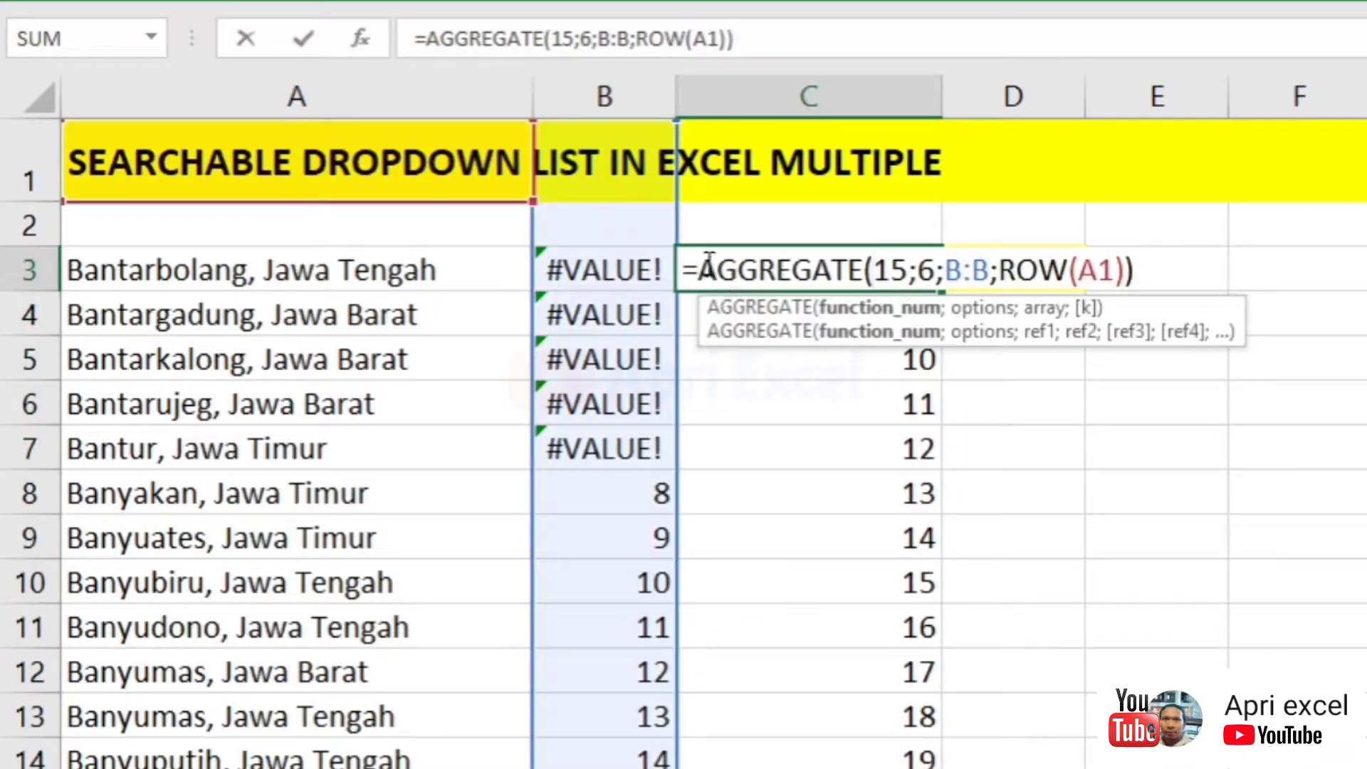
Wrap C3's formula as =INDEX($A:$A;AGGREGATE(15;6;B:B;ROW(A1))).
{"action": "left_click", "coordinate": [701, 279]}
{"action": "type", "text": "index"}
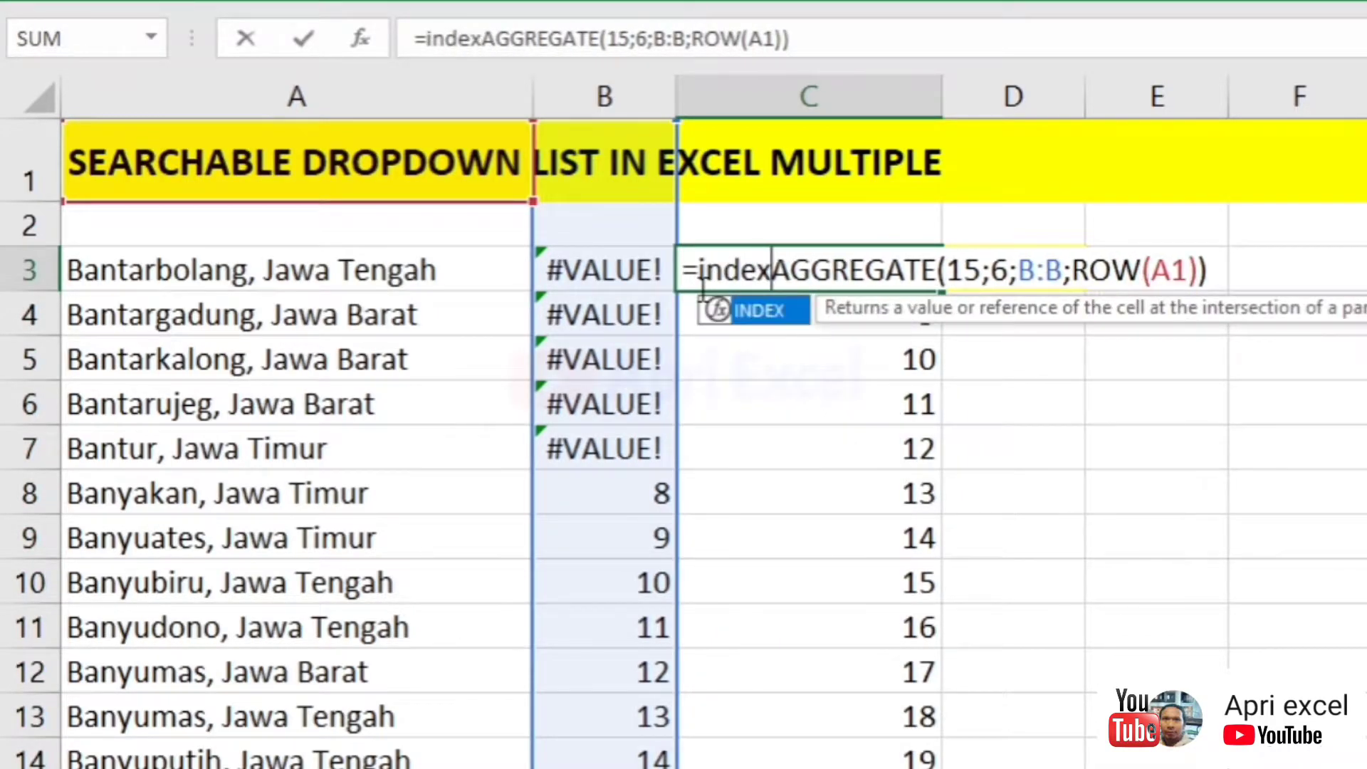
{"action": "type", "text": "("}
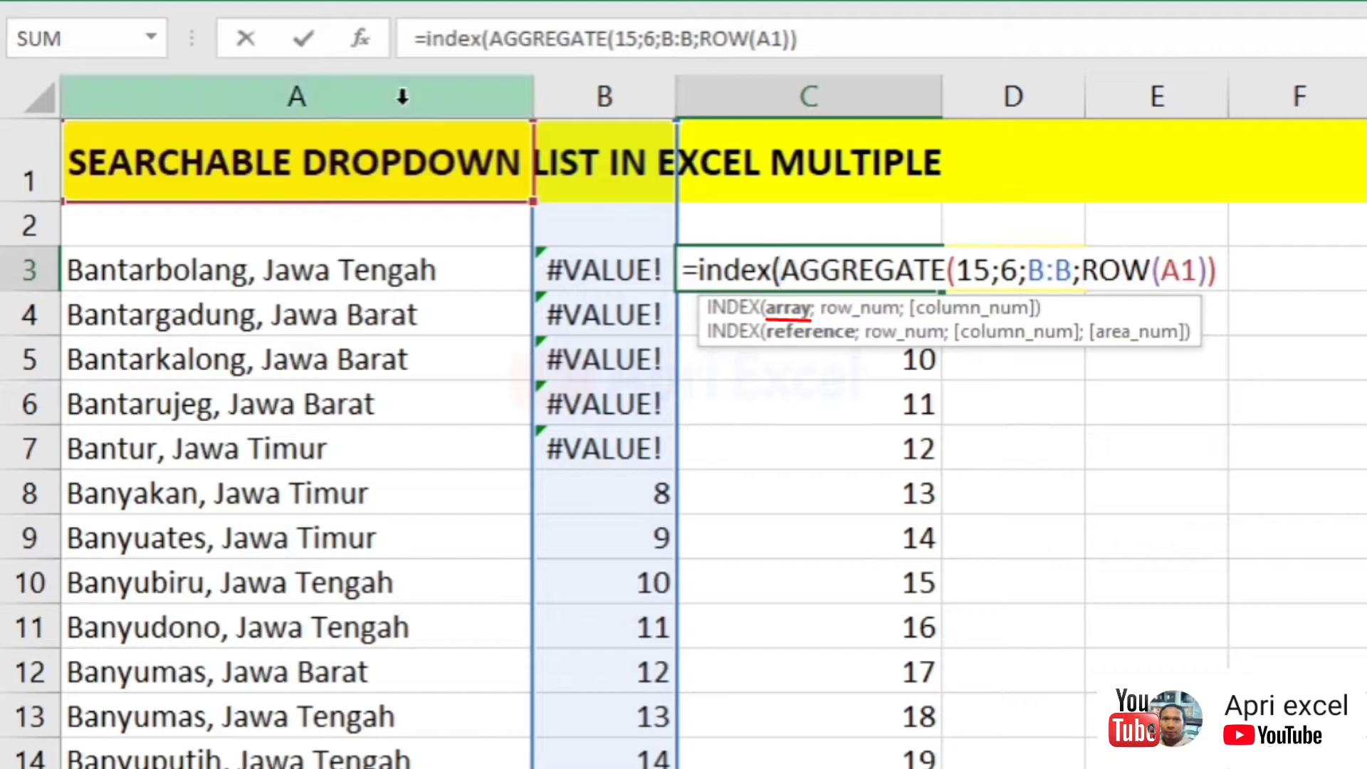
{"action": "left_click", "coordinate": [403, 96]}
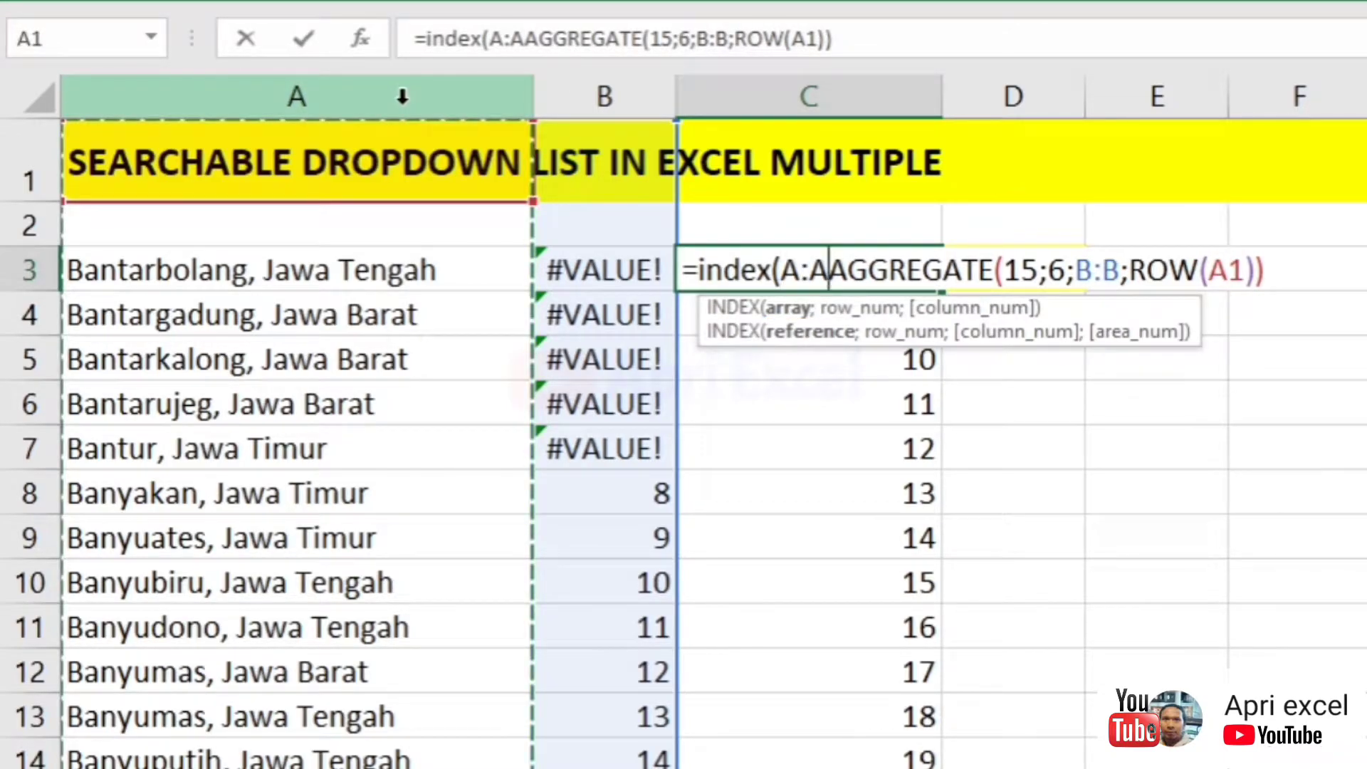
{"action": "key", "text": "F4"}
{"action": "type", "text": "$A;"}
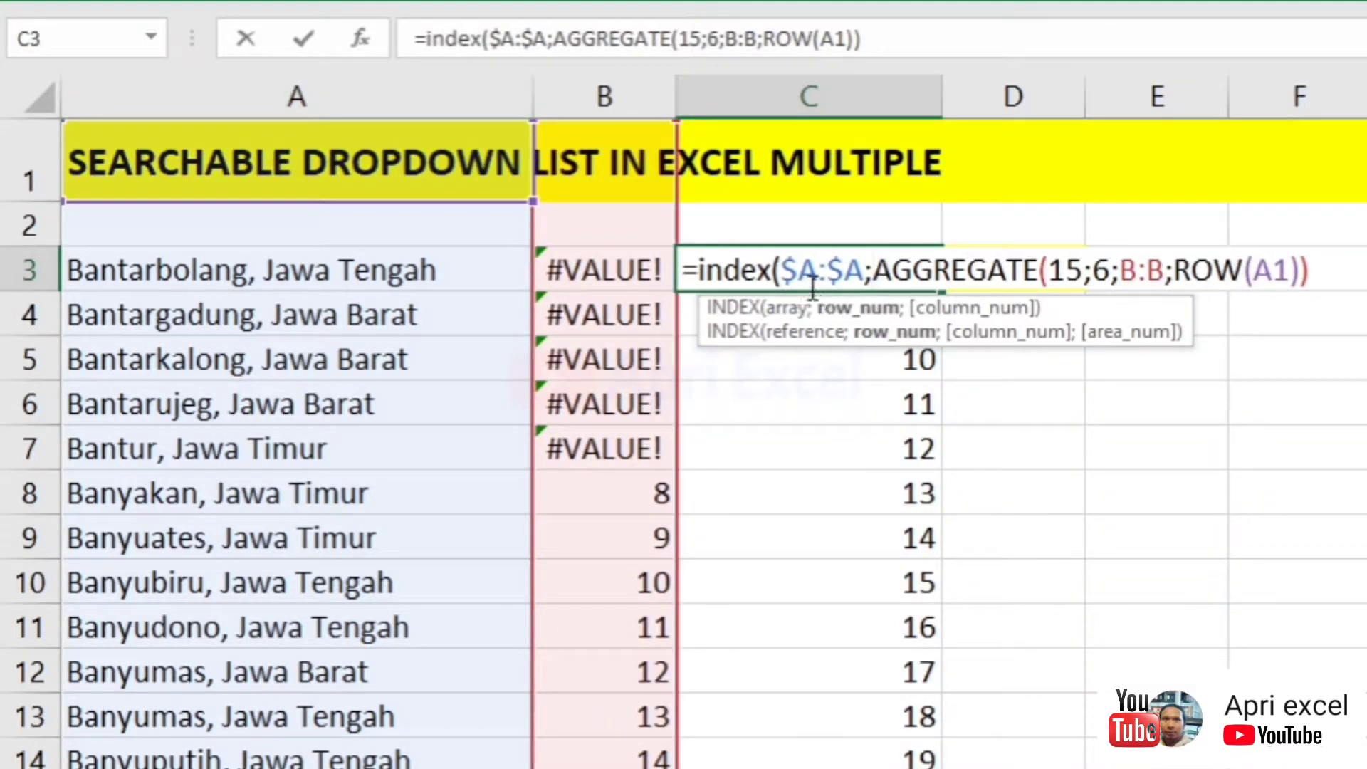
{"action": "left_click", "coordinate": [796, 311]}
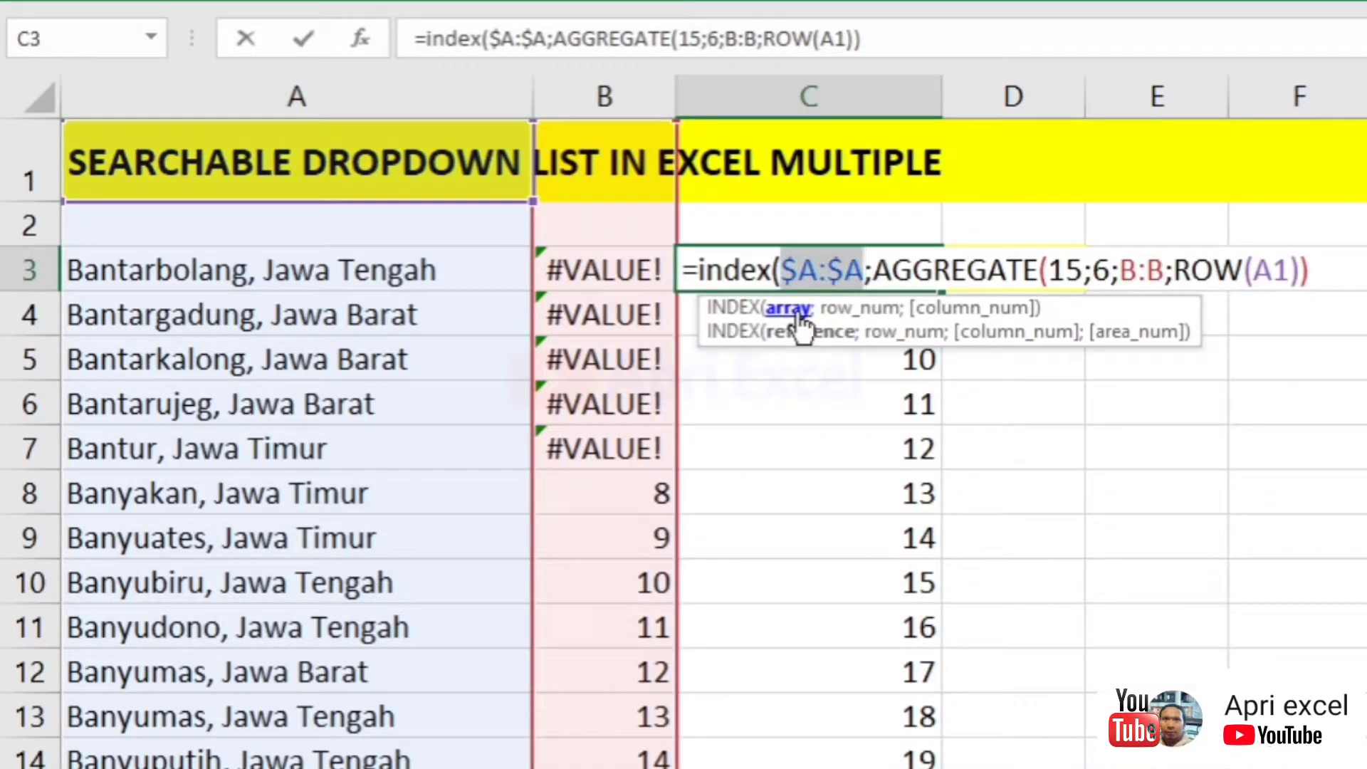
{"action": "left_click", "coordinate": [858, 308]}
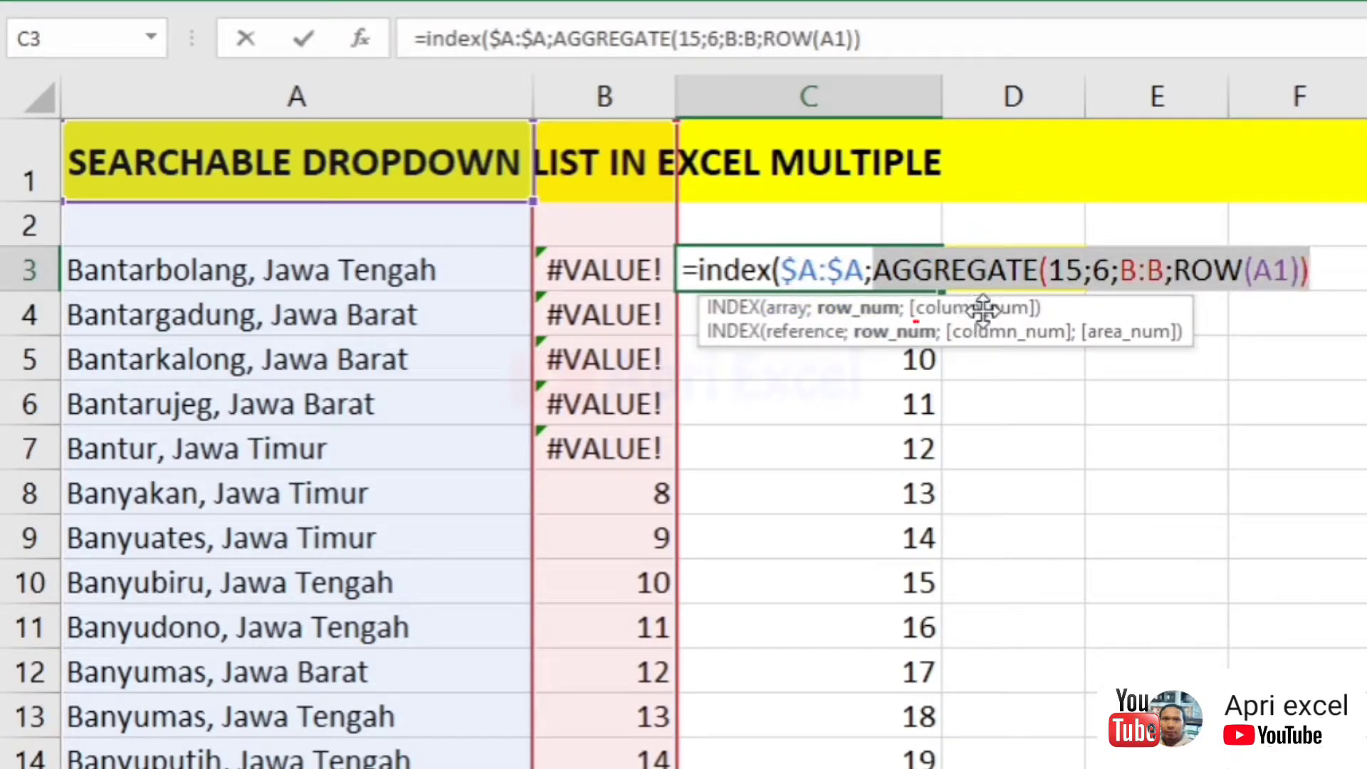
{"action": "left_click", "coordinate": [1307, 271]}
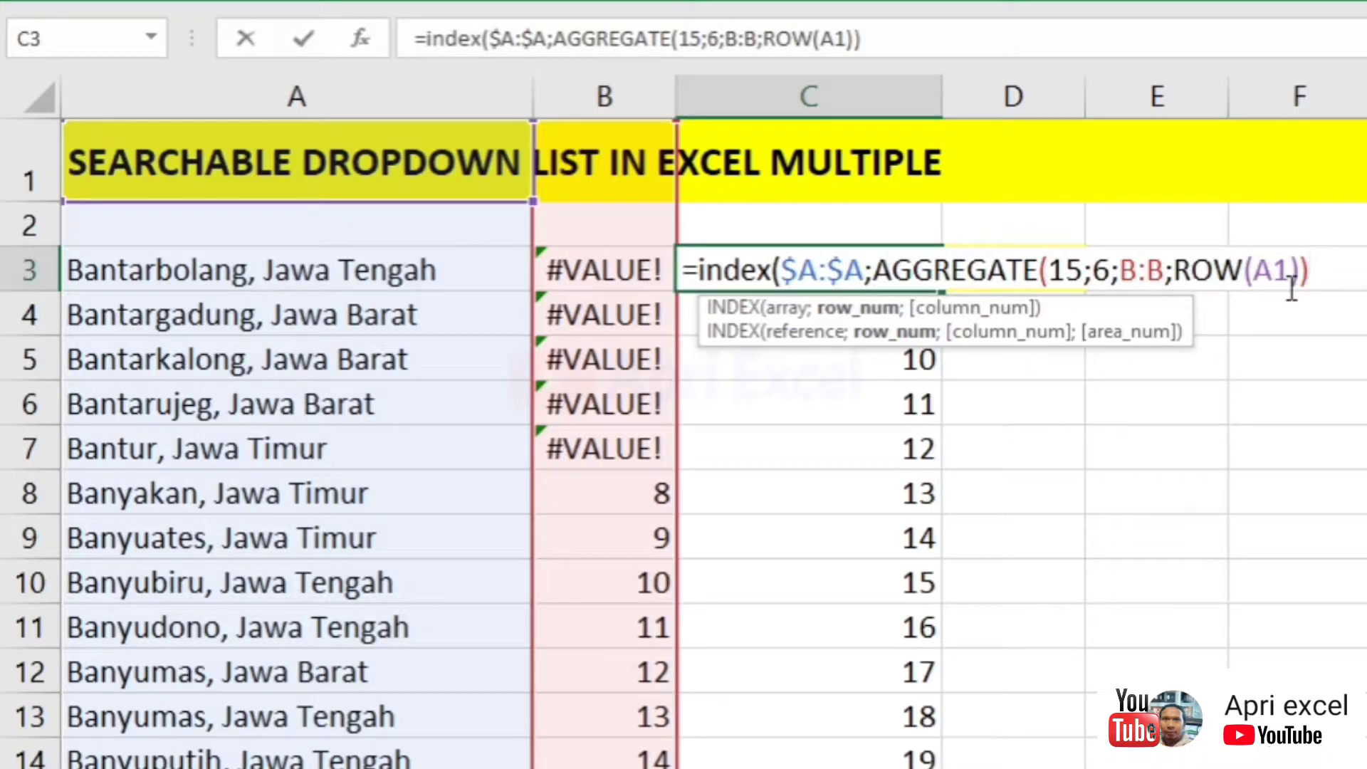
{"action": "type", "text": ")"}
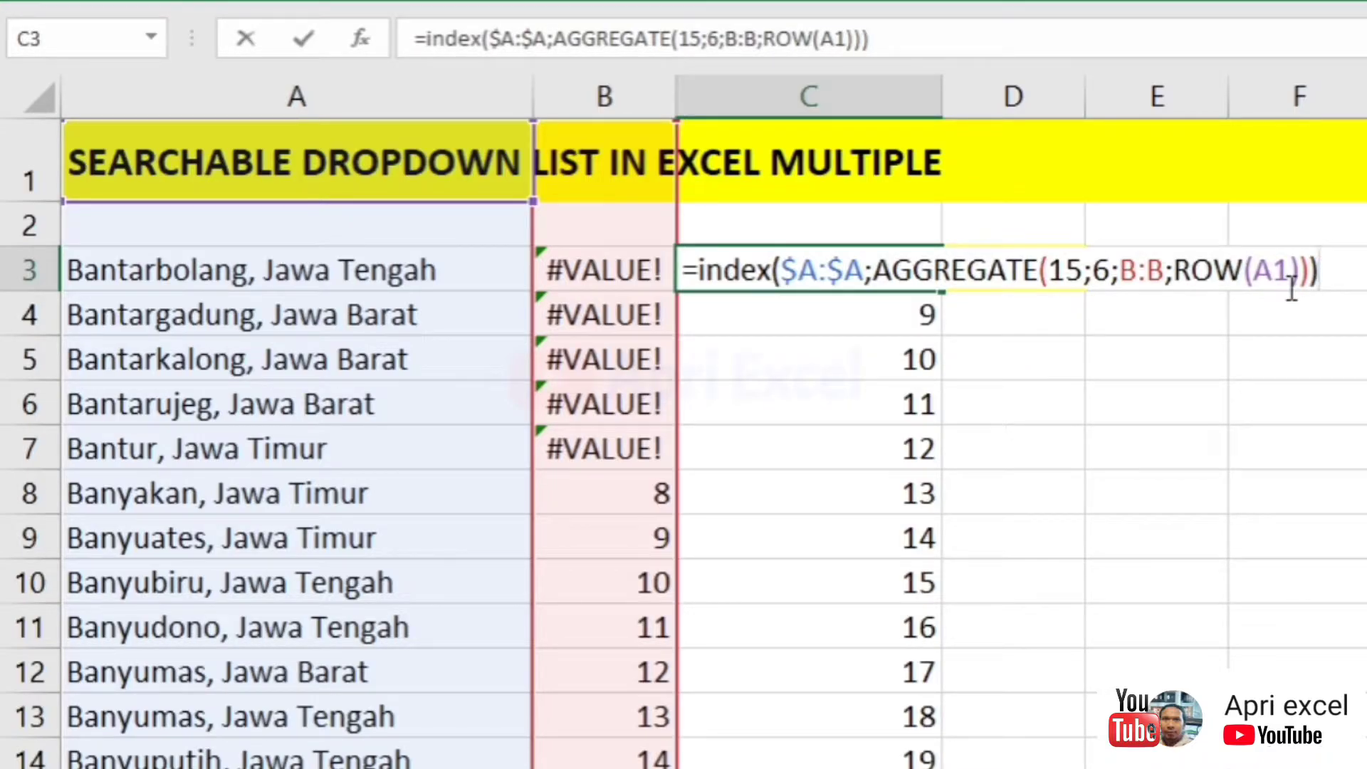
{"action": "key", "text": "Return"}
Fill the INDEX formula down column C and autofit the column to the place names.
{"action": "left_click", "coordinate": [831, 268]}
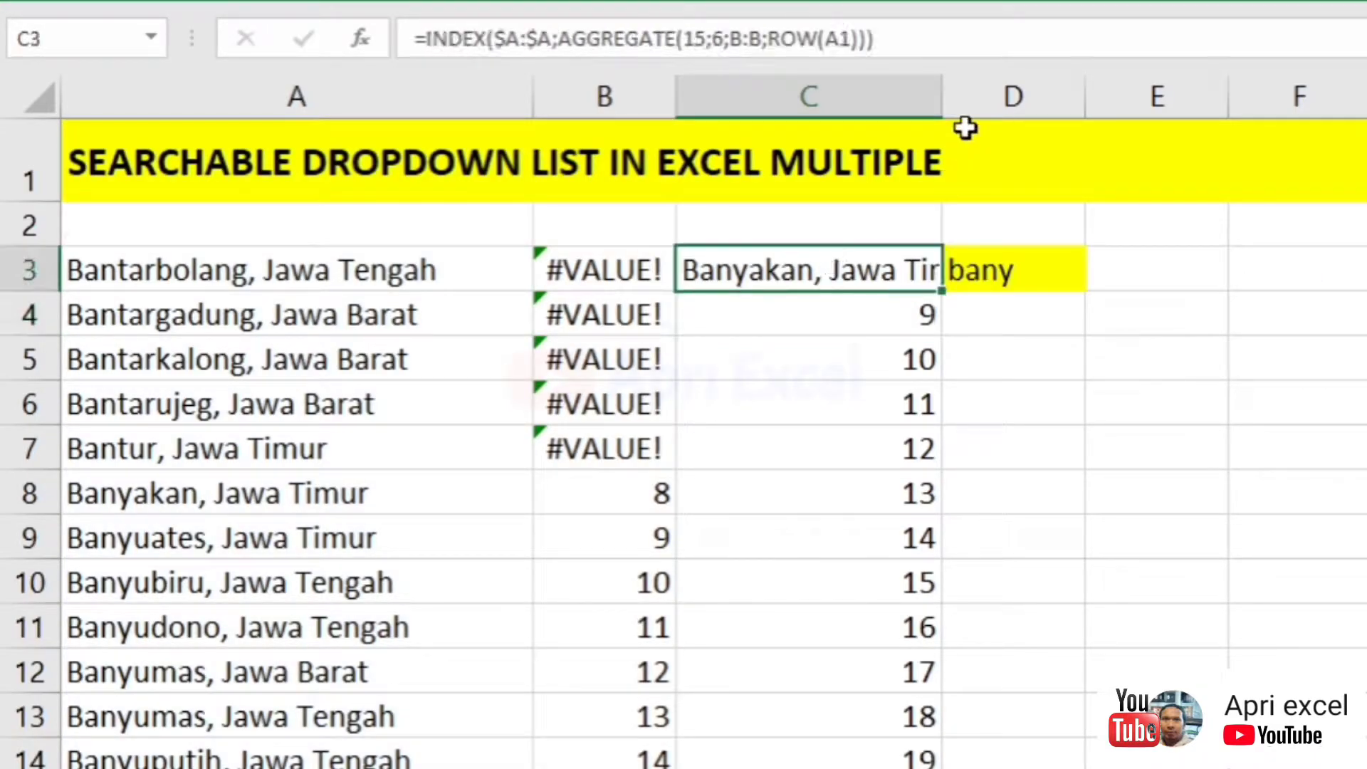
{"action": "double_click", "coordinate": [943, 100]}
{"action": "double_click", "coordinate": [998, 292]}
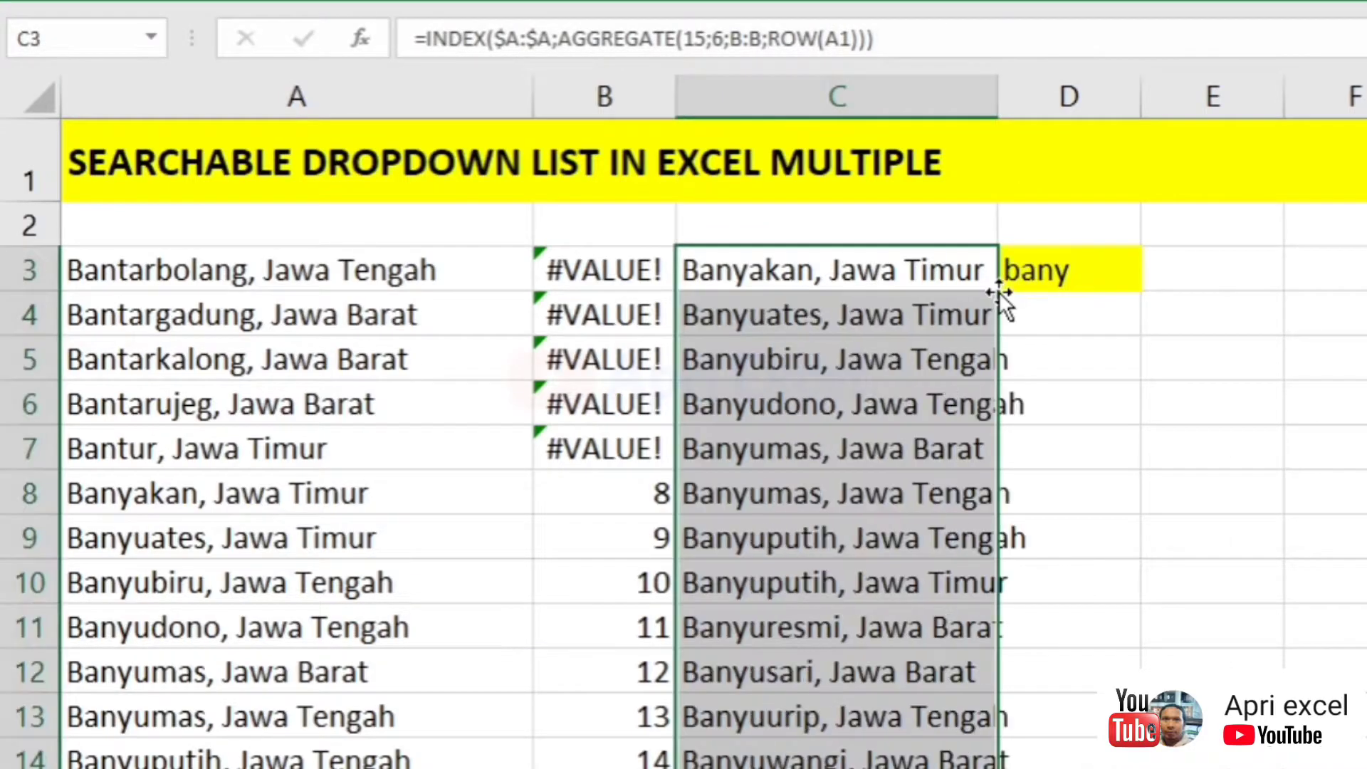
{"action": "double_click", "coordinate": [999, 104]}
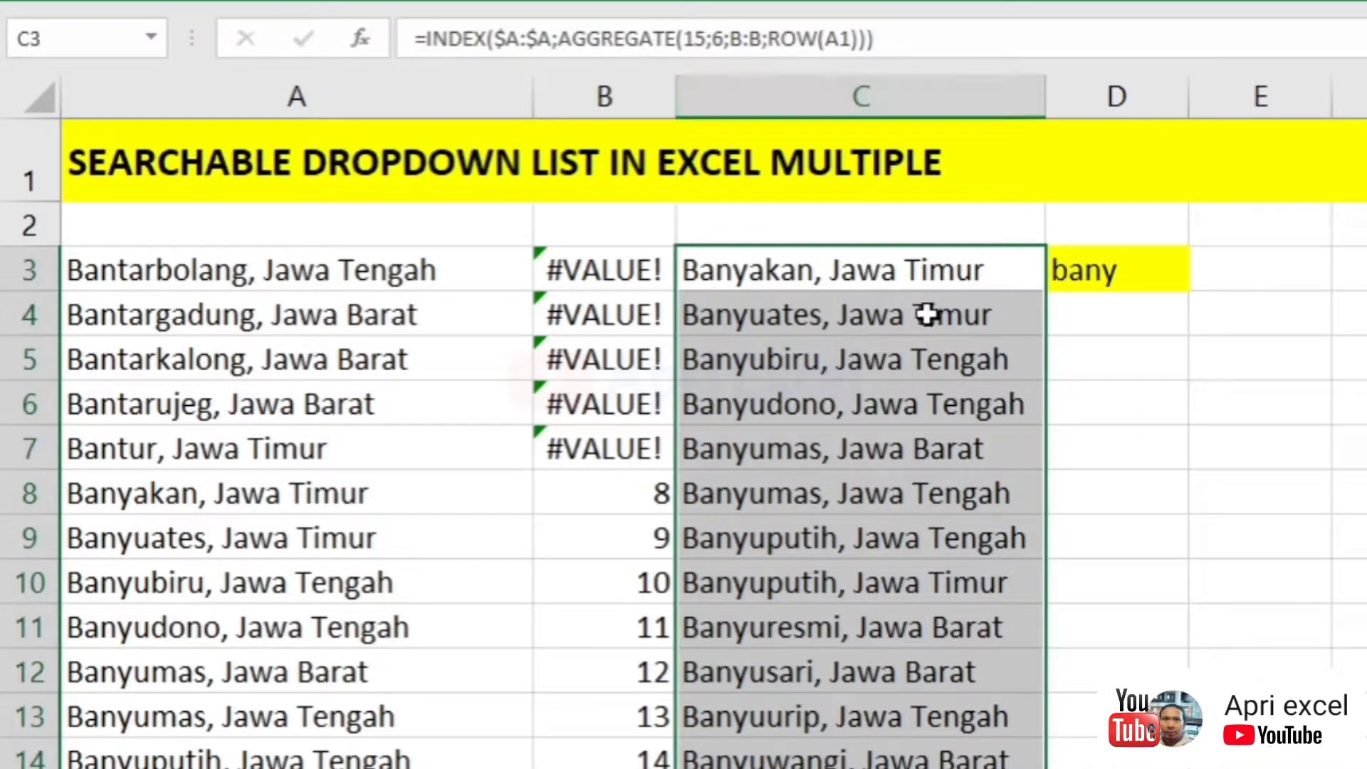
Search for 'cia' in D3 and autofit column C to show Ciambar through Ciawigebang, Jawa Barat.
{"action": "left_click", "coordinate": [1121, 275]}
{"action": "type", "text": "ci"}
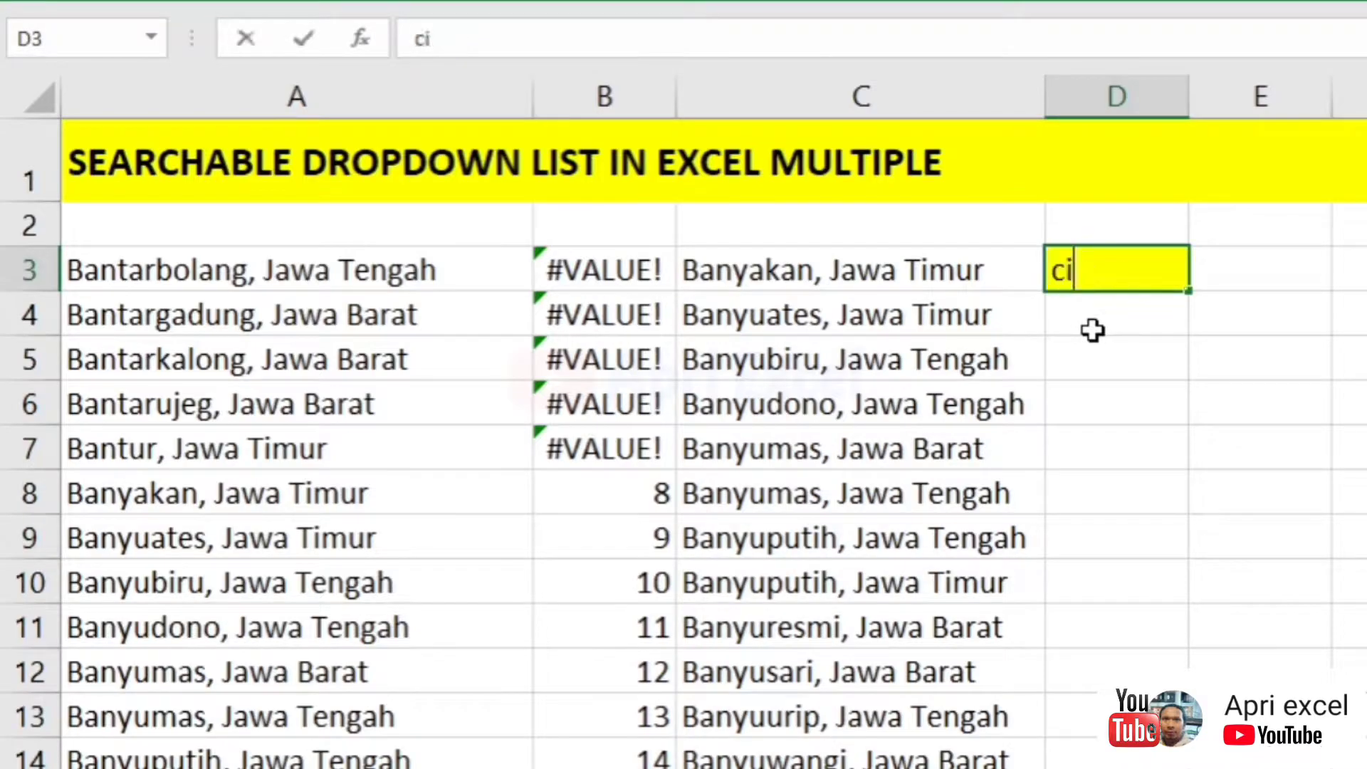
{"action": "type", "text": "a"}
{"action": "key", "text": "Return"}
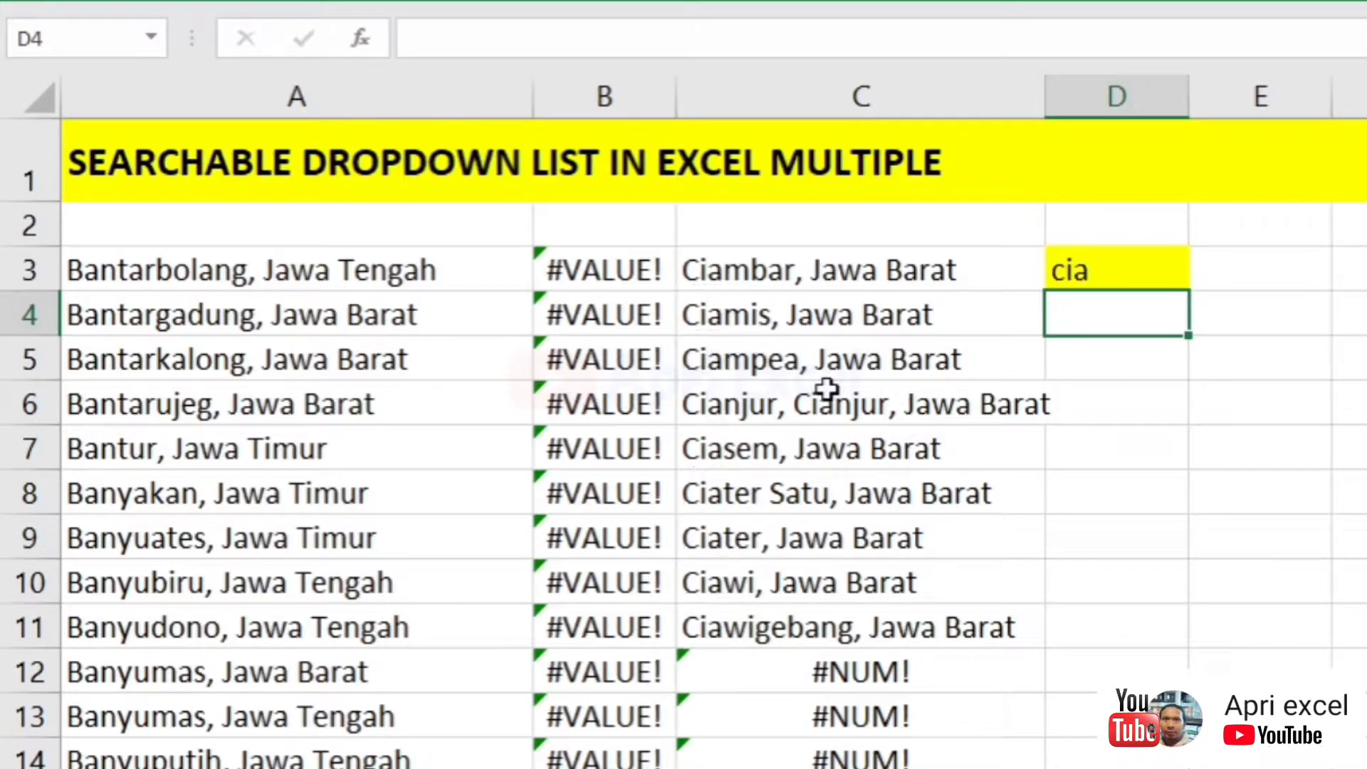
{"action": "double_click", "coordinate": [1045, 97]}
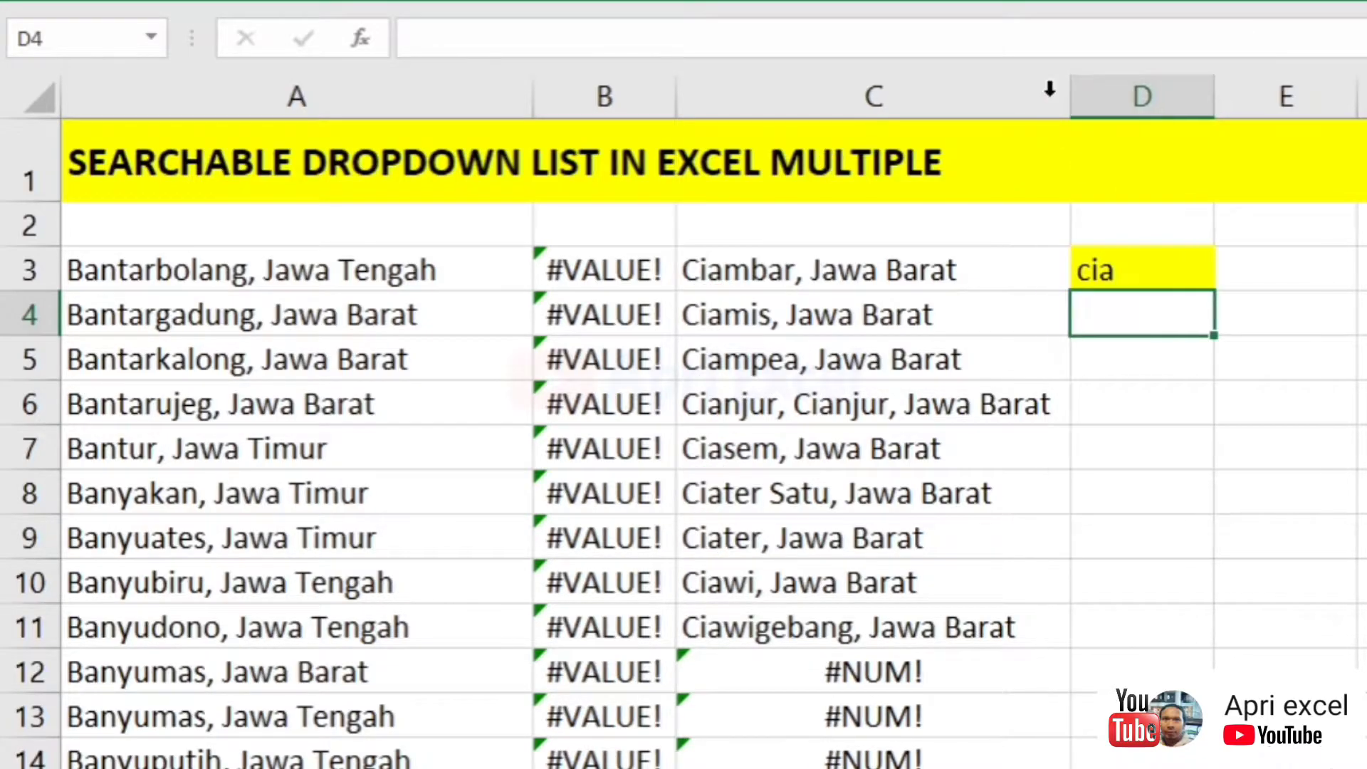
{"action": "key", "text": "Up"}
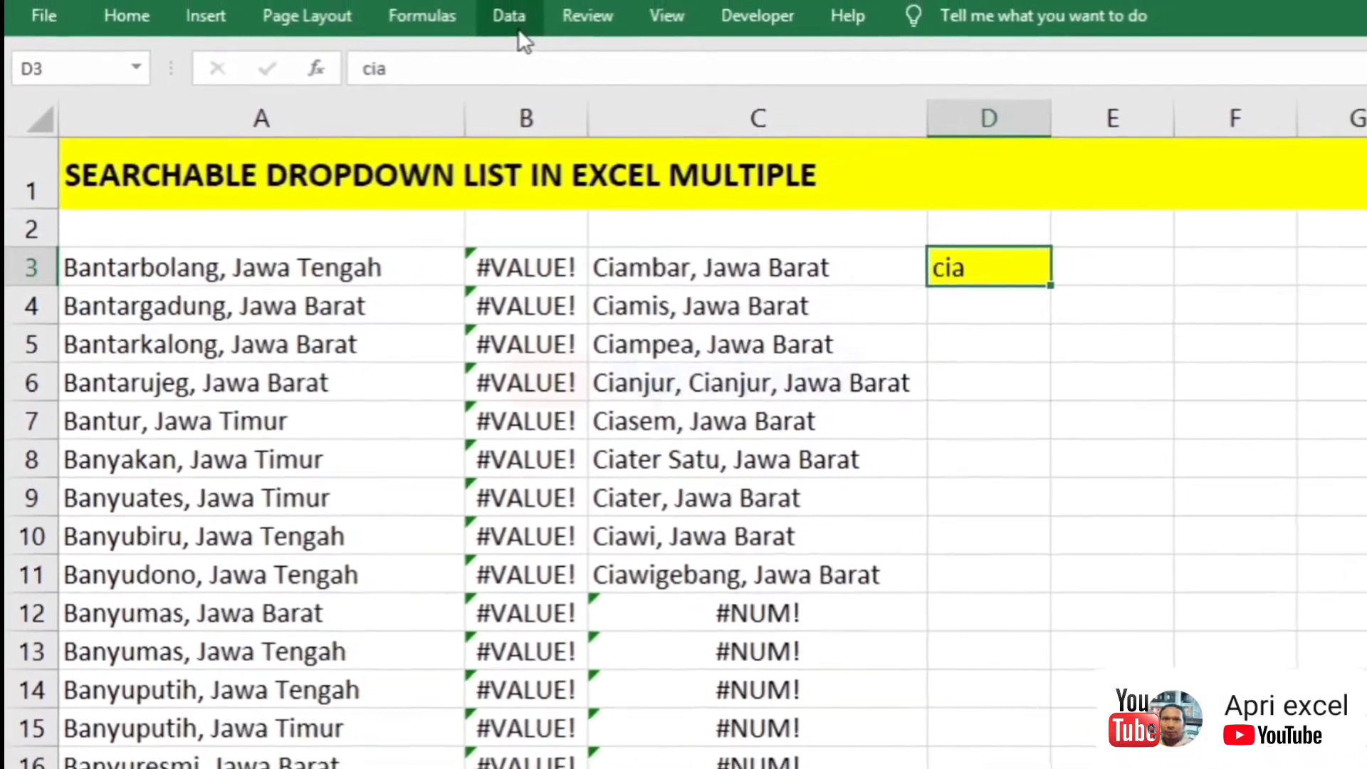
Give D3 List validation with source =$C$3:$C$1149 and the error alert turned off.
{"action": "left_click", "coordinate": [507, 39]}
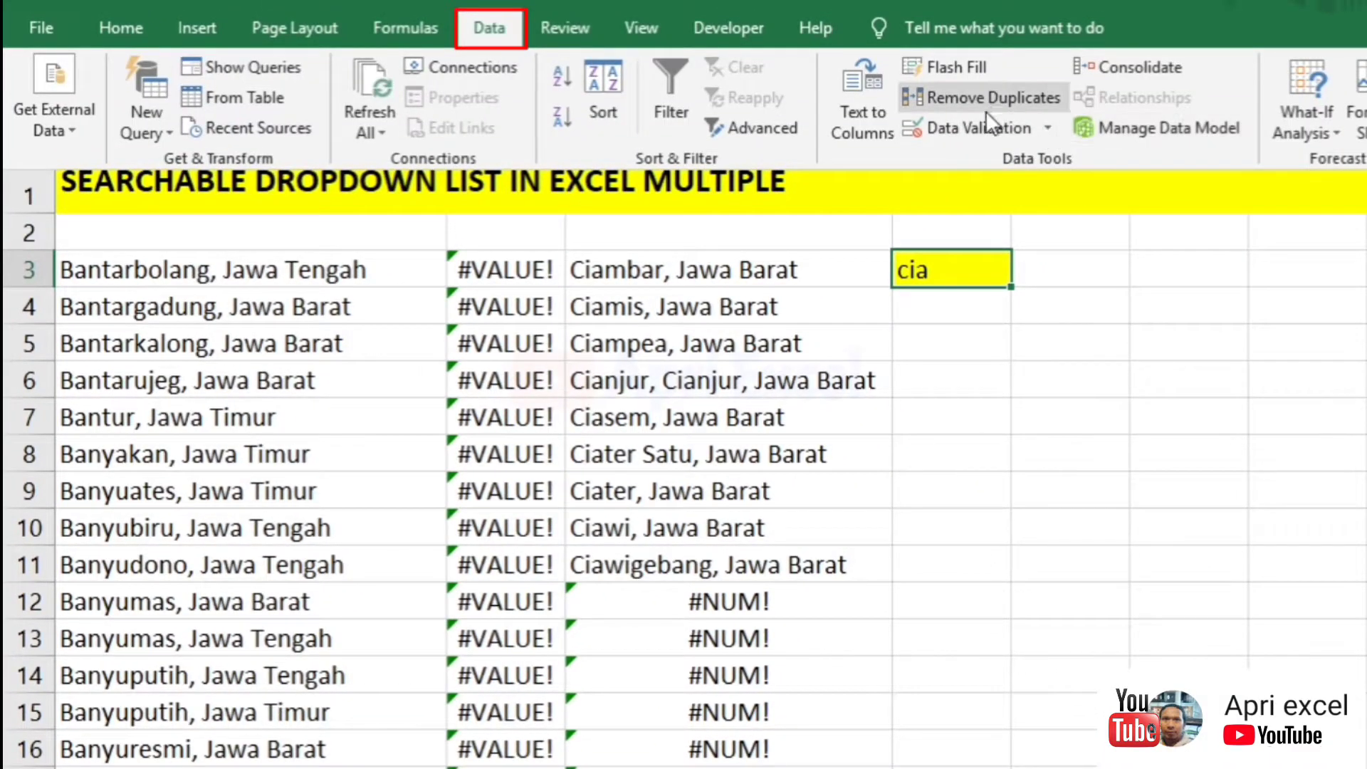
{"action": "left_click", "coordinate": [974, 127]}
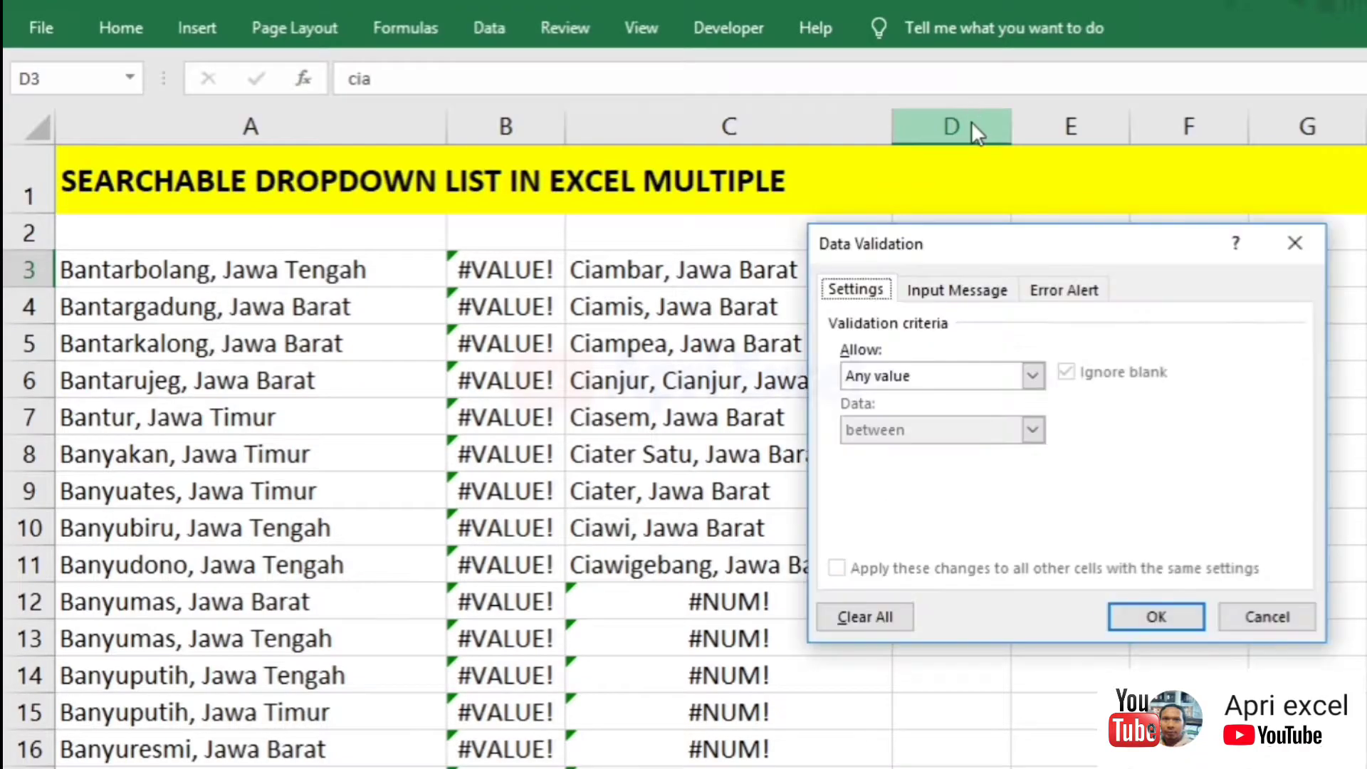
{"action": "left_click", "coordinate": [931, 375]}
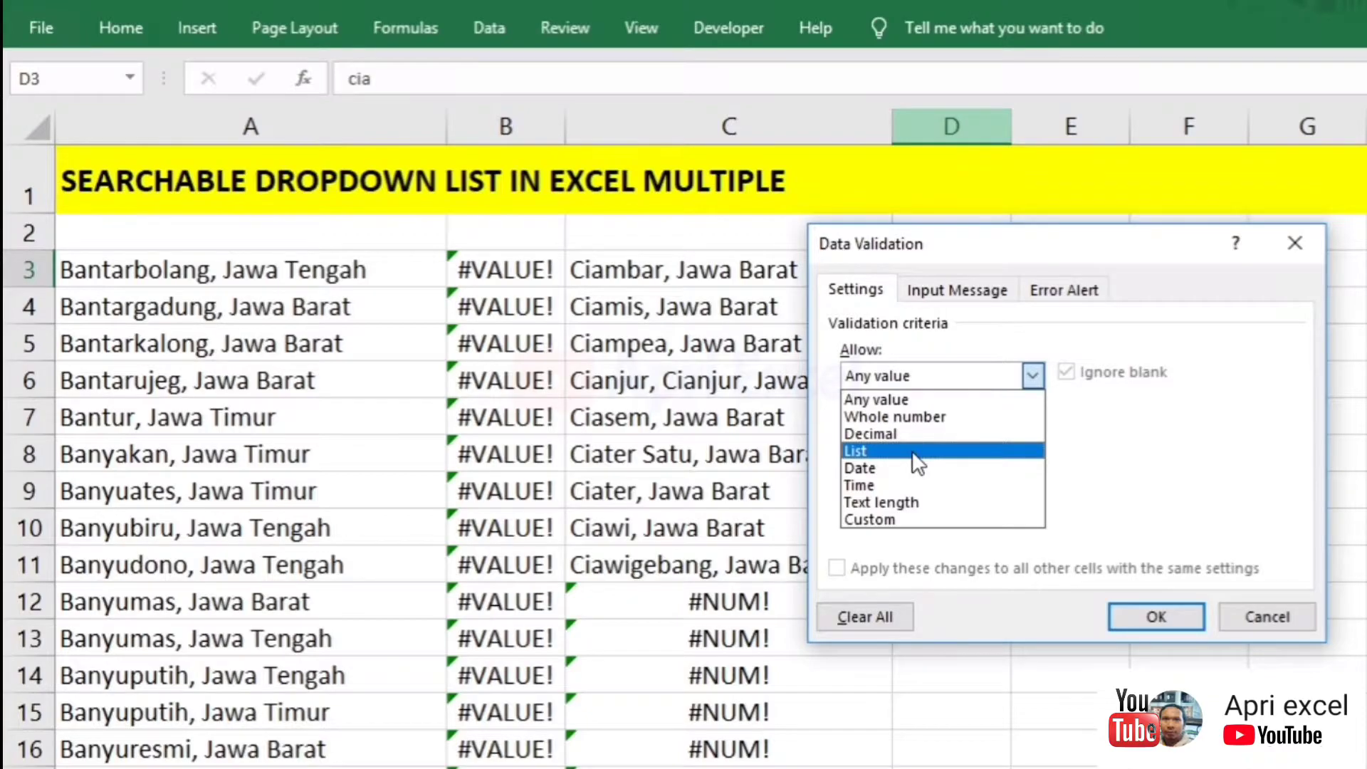
{"action": "left_click", "coordinate": [917, 456]}
{"action": "left_click", "coordinate": [903, 484]}
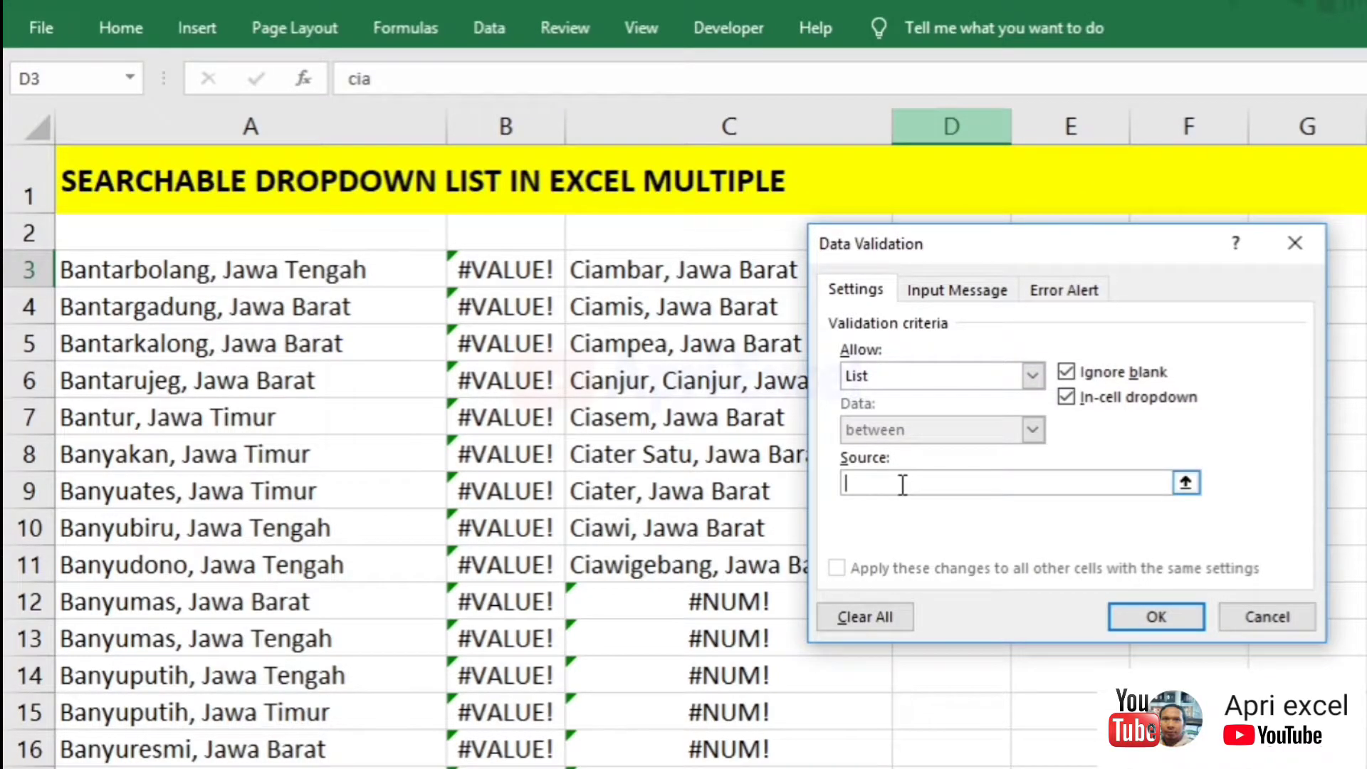
{"action": "left_click", "coordinate": [705, 270]}
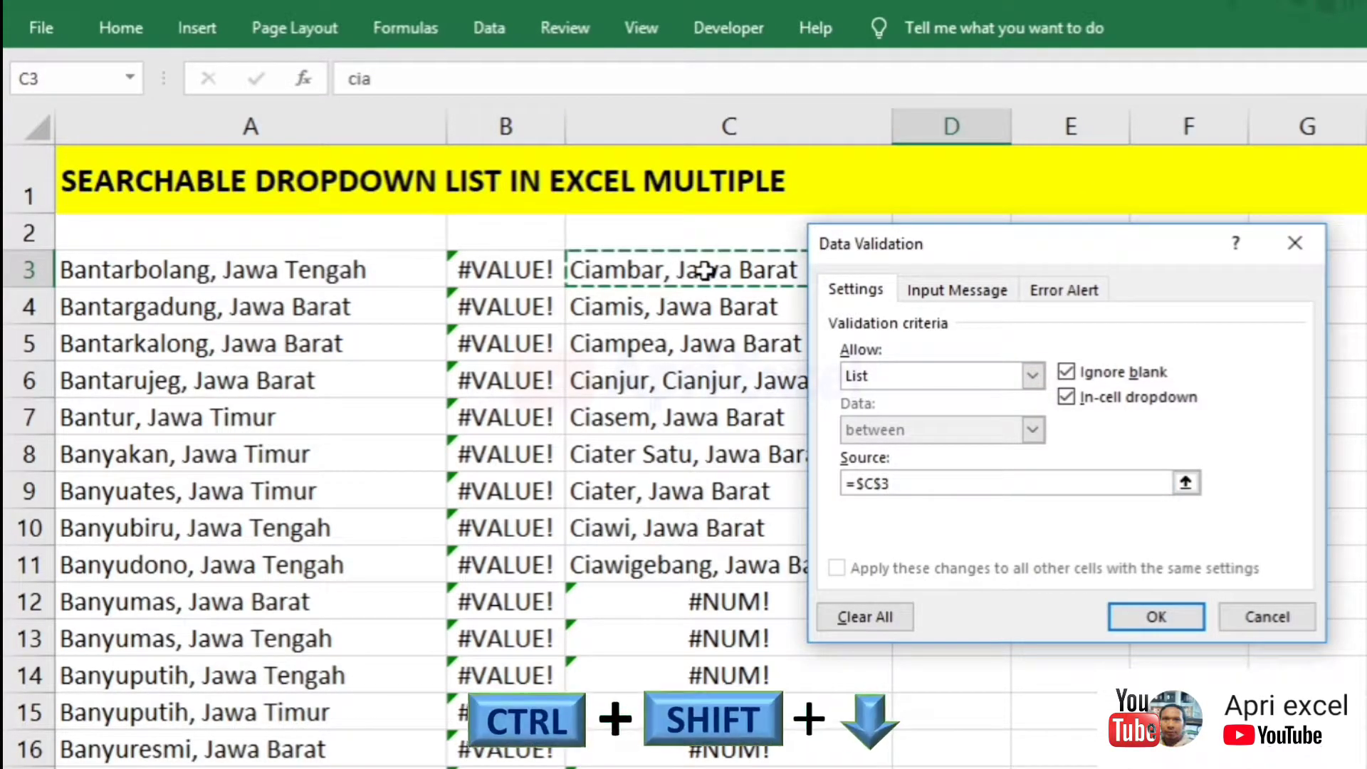
{"action": "key", "text": "ctrl+shift+Down"}
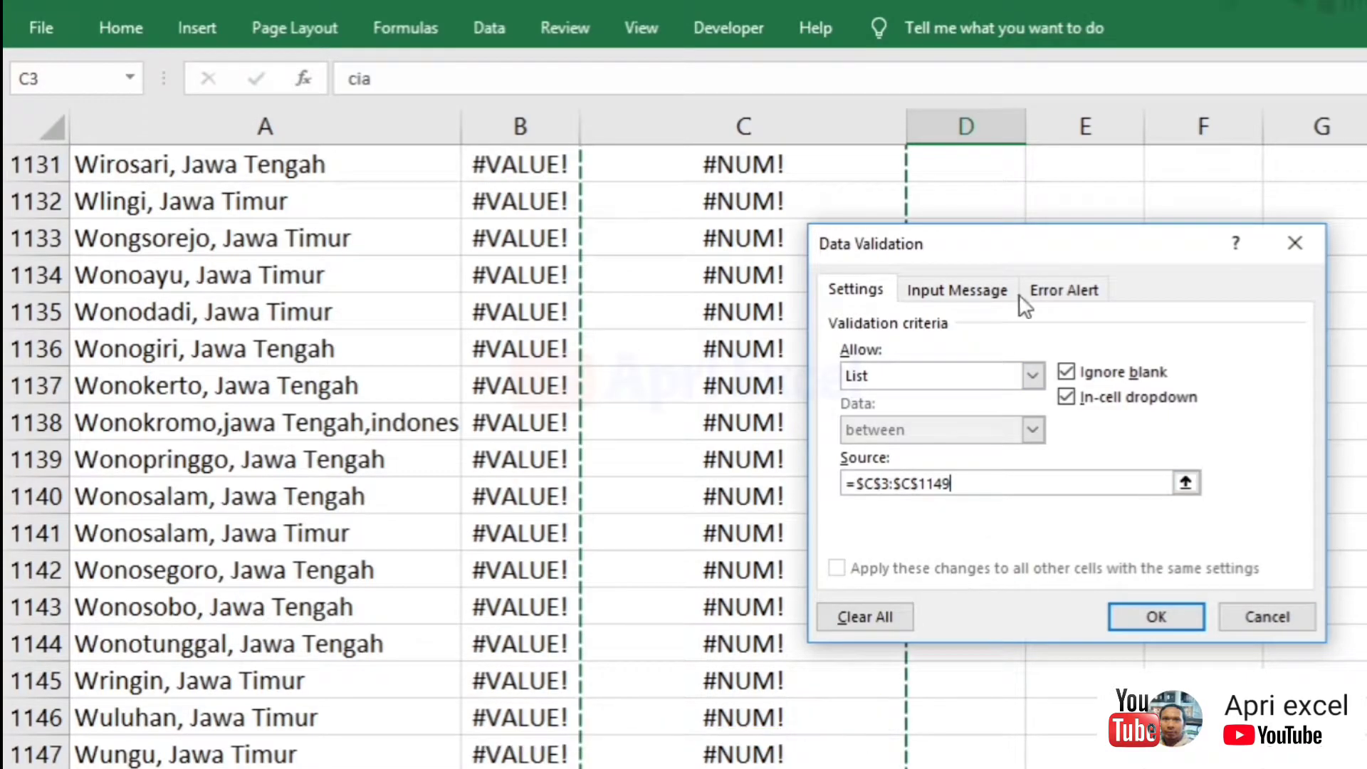
{"action": "left_click", "coordinate": [1048, 288]}
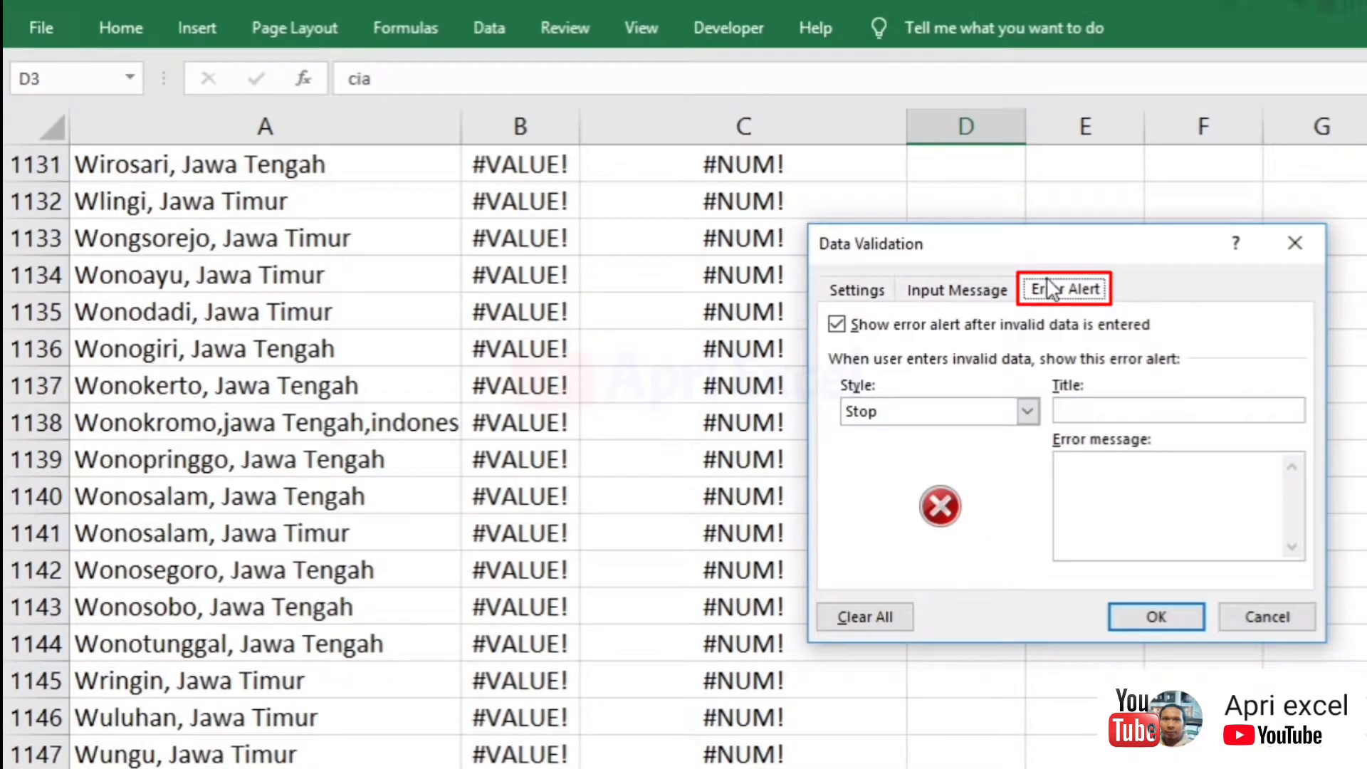
{"action": "left_click", "coordinate": [838, 325]}
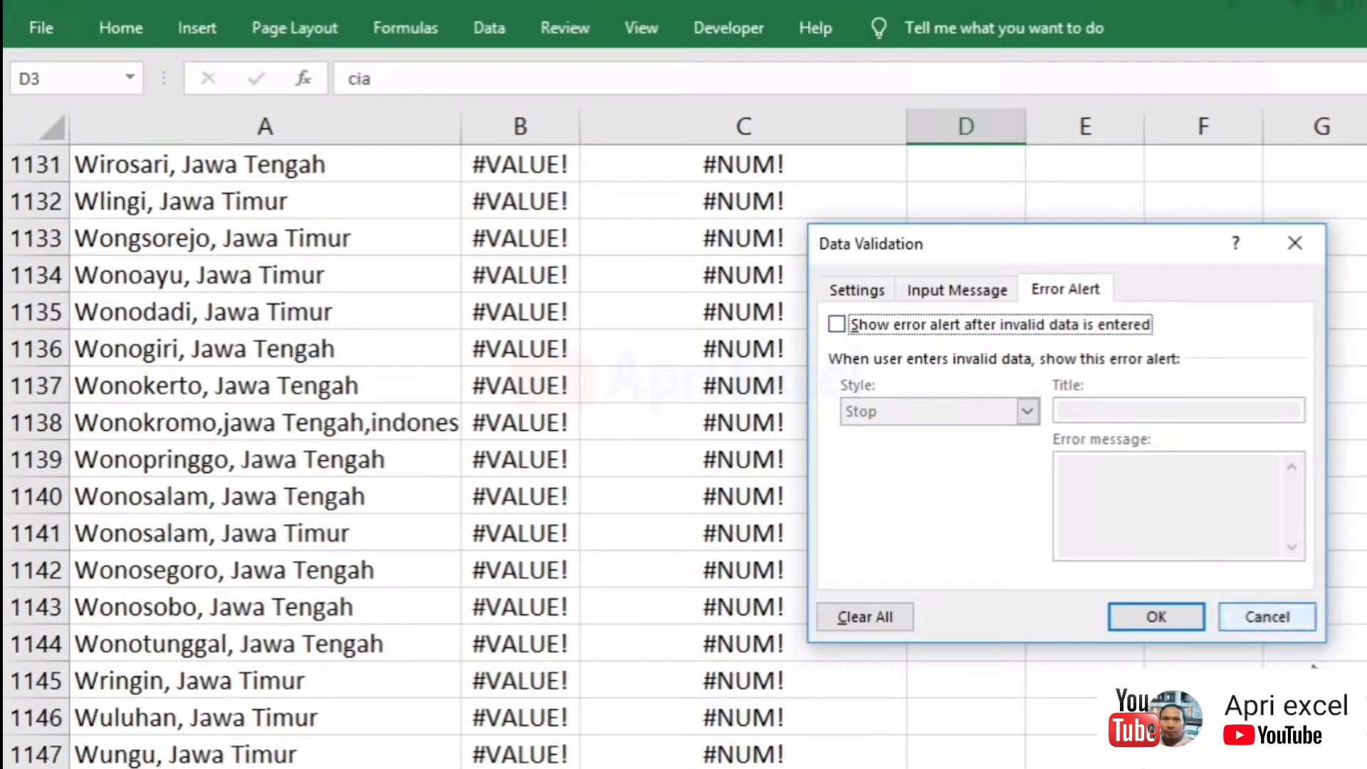
{"action": "left_click", "coordinate": [1171, 622]}
Change D3's search text to 'cika' and pick Cikampek, Jawa Barat from the dropdown.
{"action": "left_click", "coordinate": [804, 459]}
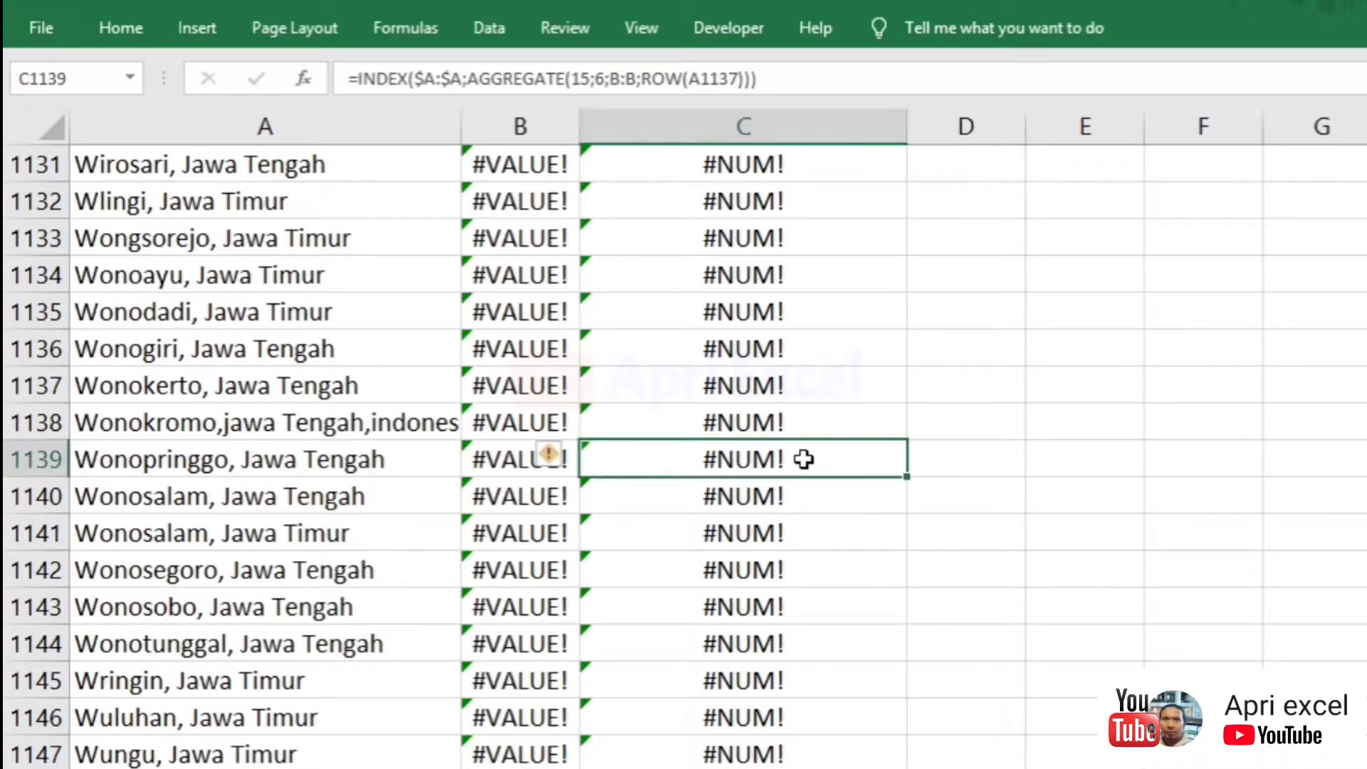
{"action": "key", "text": "ctrl+Up"}
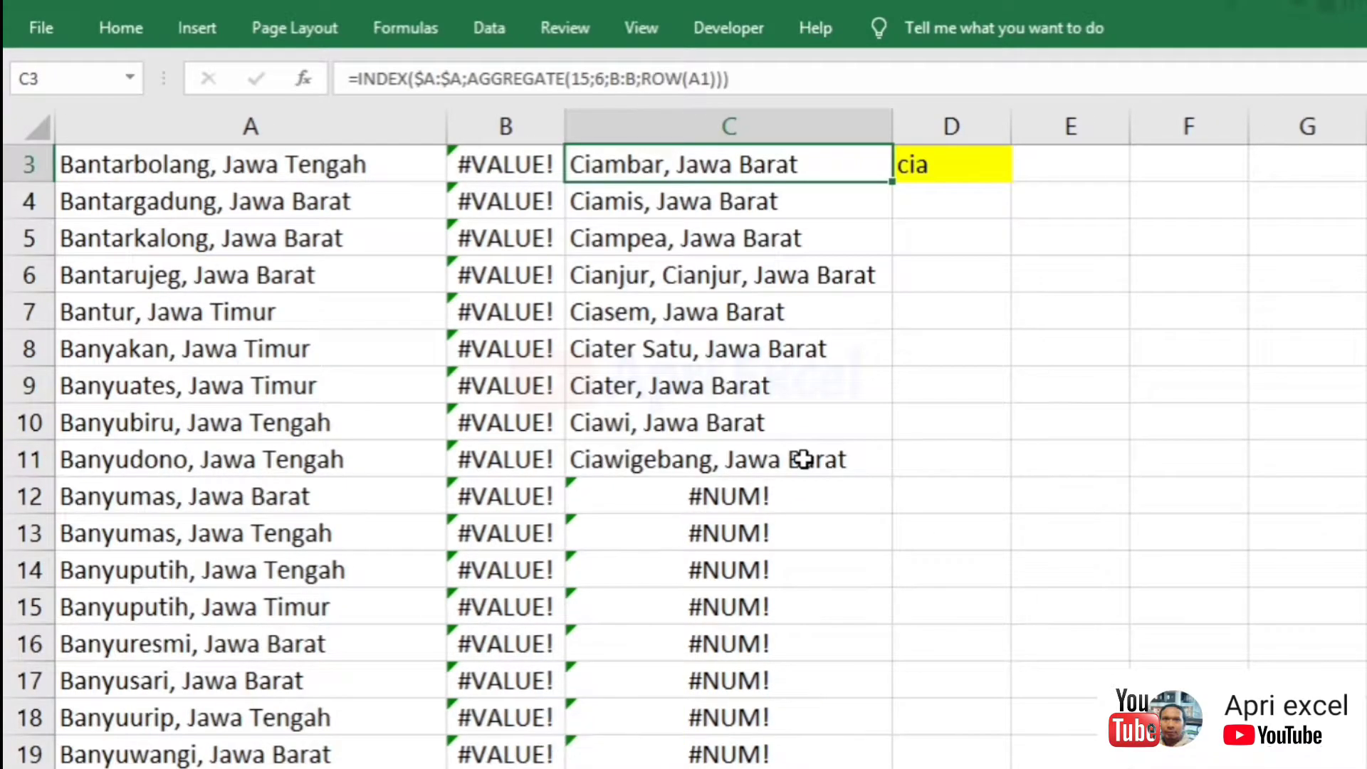
{"action": "scroll", "coordinate": [804, 459], "scroll_direction": "up", "scroll_amount": 1}
{"action": "left_click", "coordinate": [924, 269]}
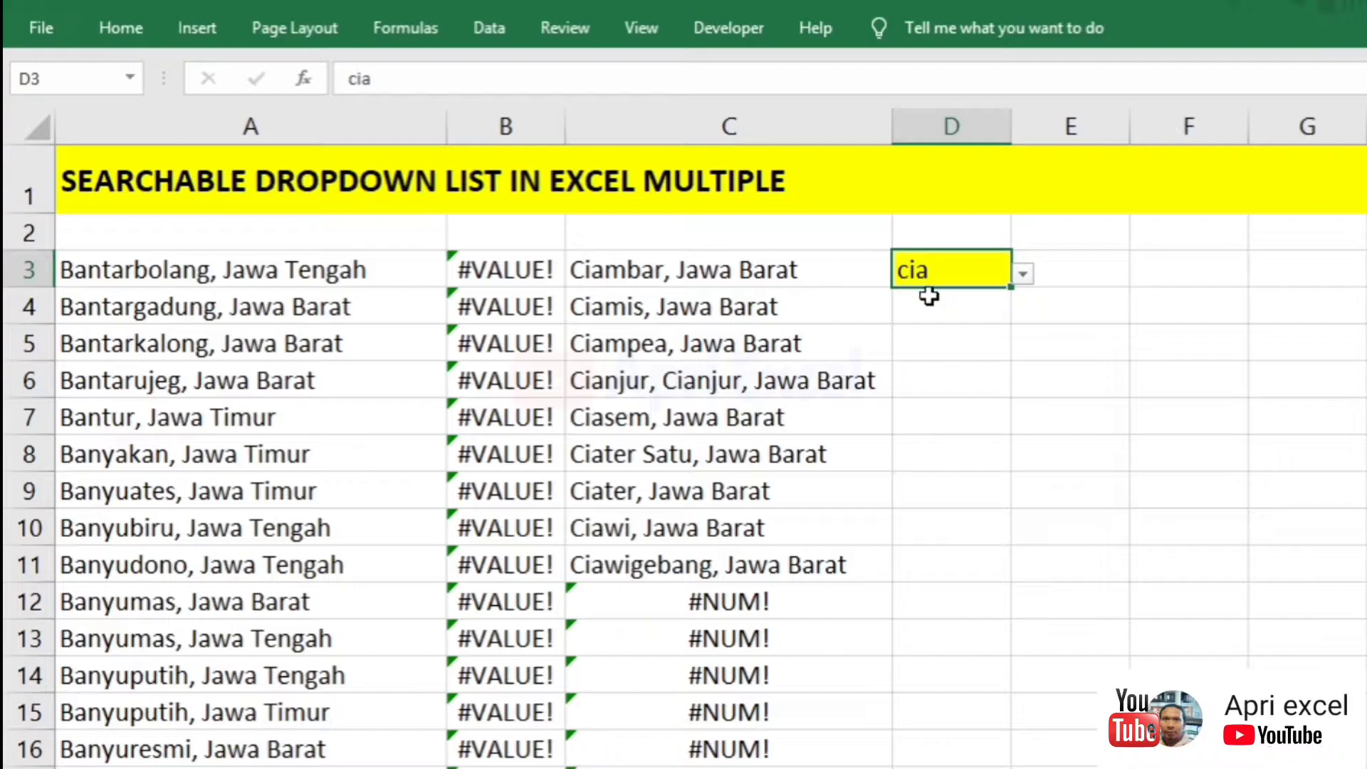
{"action": "key", "text": "F2"}
{"action": "key", "text": "BackSpace"}
{"action": "type", "text": "ka"}
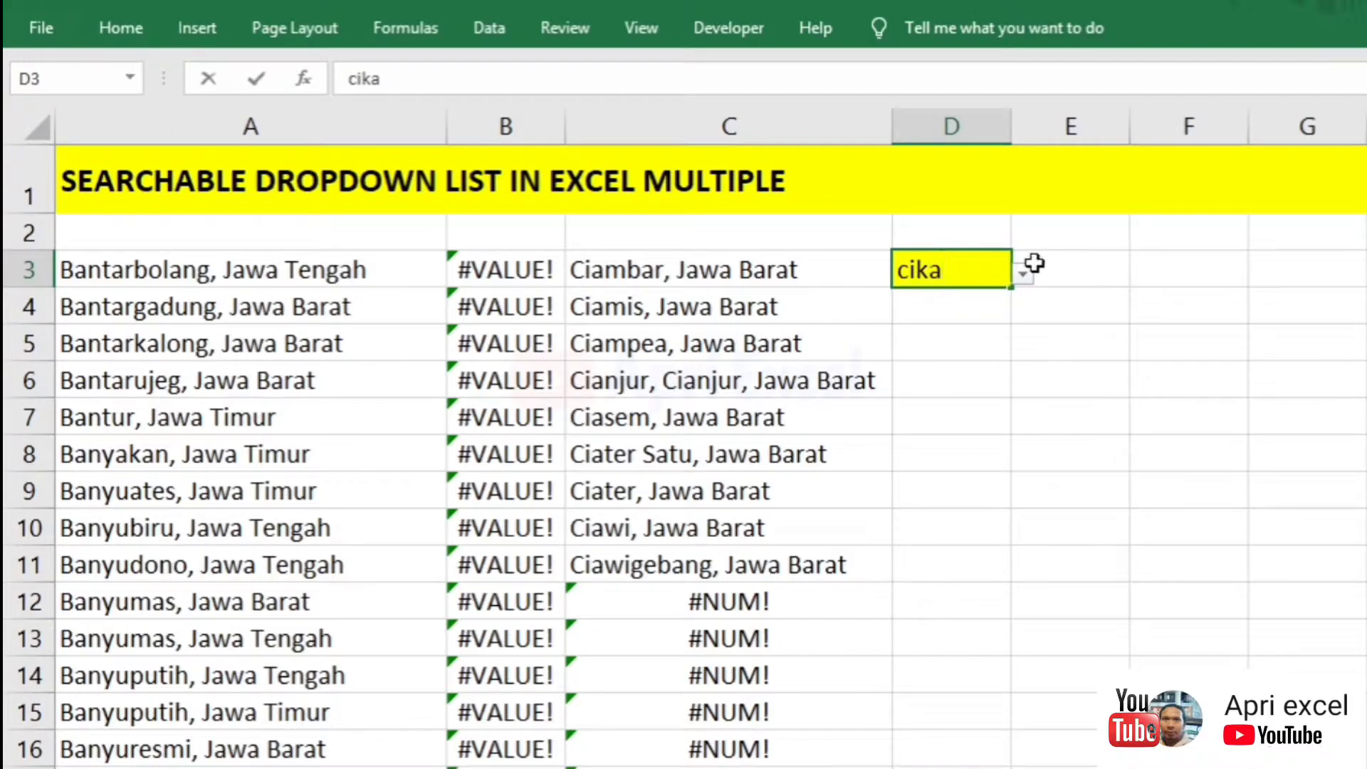
{"action": "left_click", "coordinate": [1026, 273]}
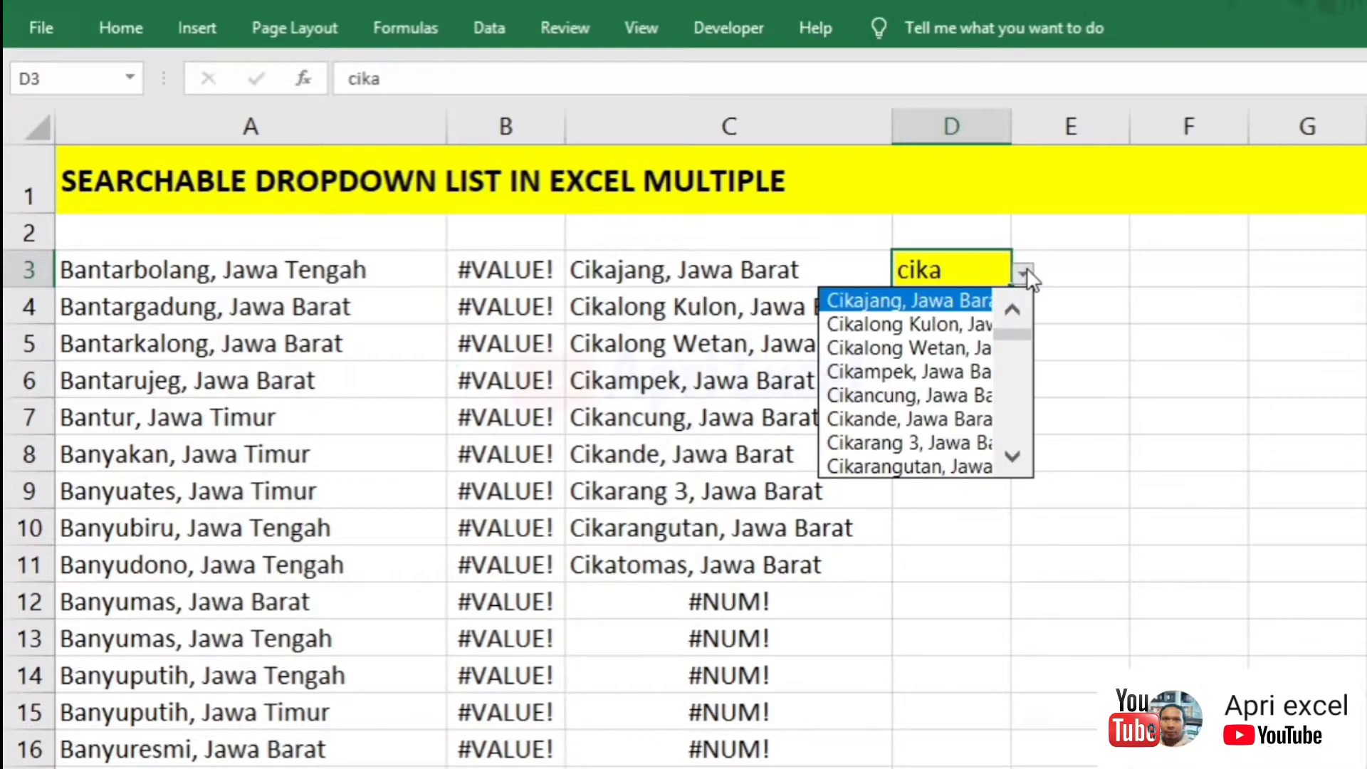
{"action": "left_click", "coordinate": [929, 369]}
Widen column D, then type 'cila' and pick Cilawu, Jawa Barat.
{"action": "left_click_drag", "start_coordinate": [1011, 125], "coordinate": [1155, 124]}
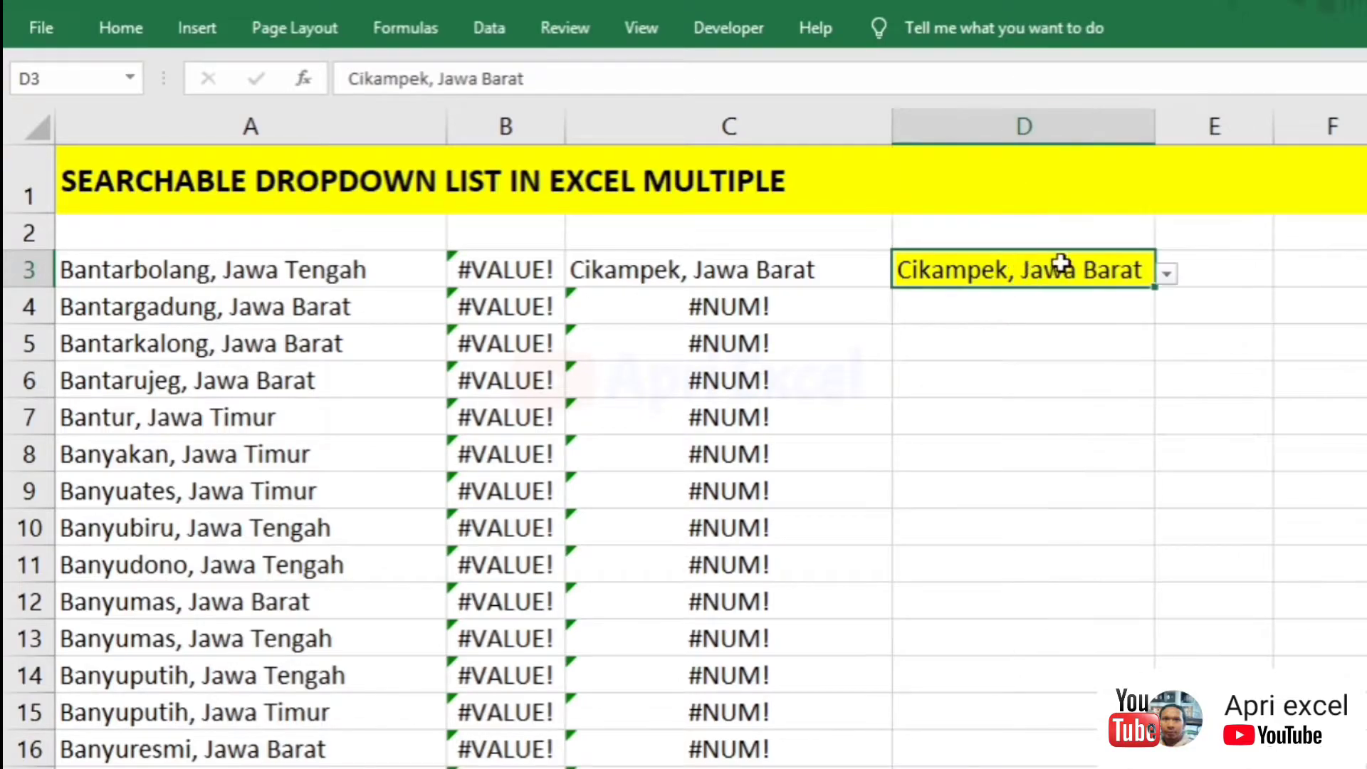
{"action": "type", "text": "cila"}
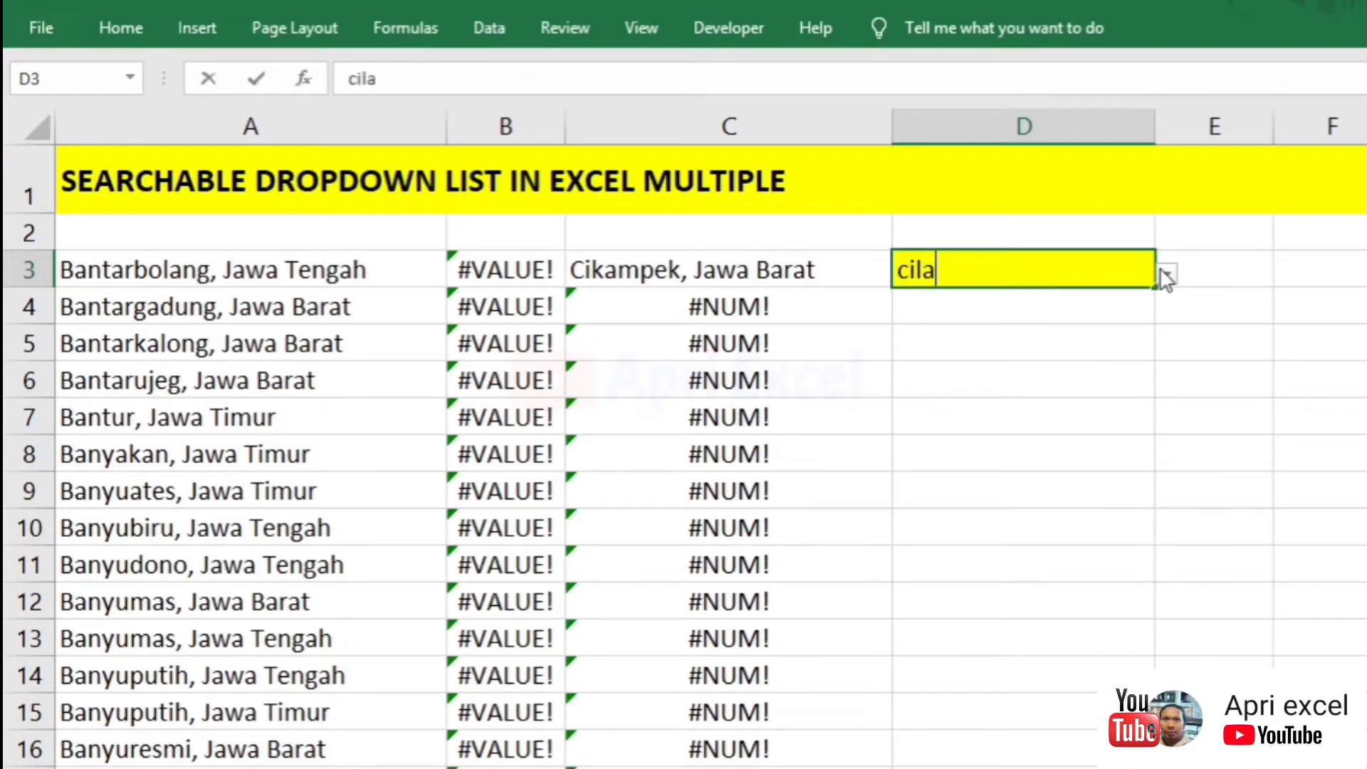
{"action": "left_click", "coordinate": [1165, 273]}
{"action": "left_click", "coordinate": [1080, 299]}
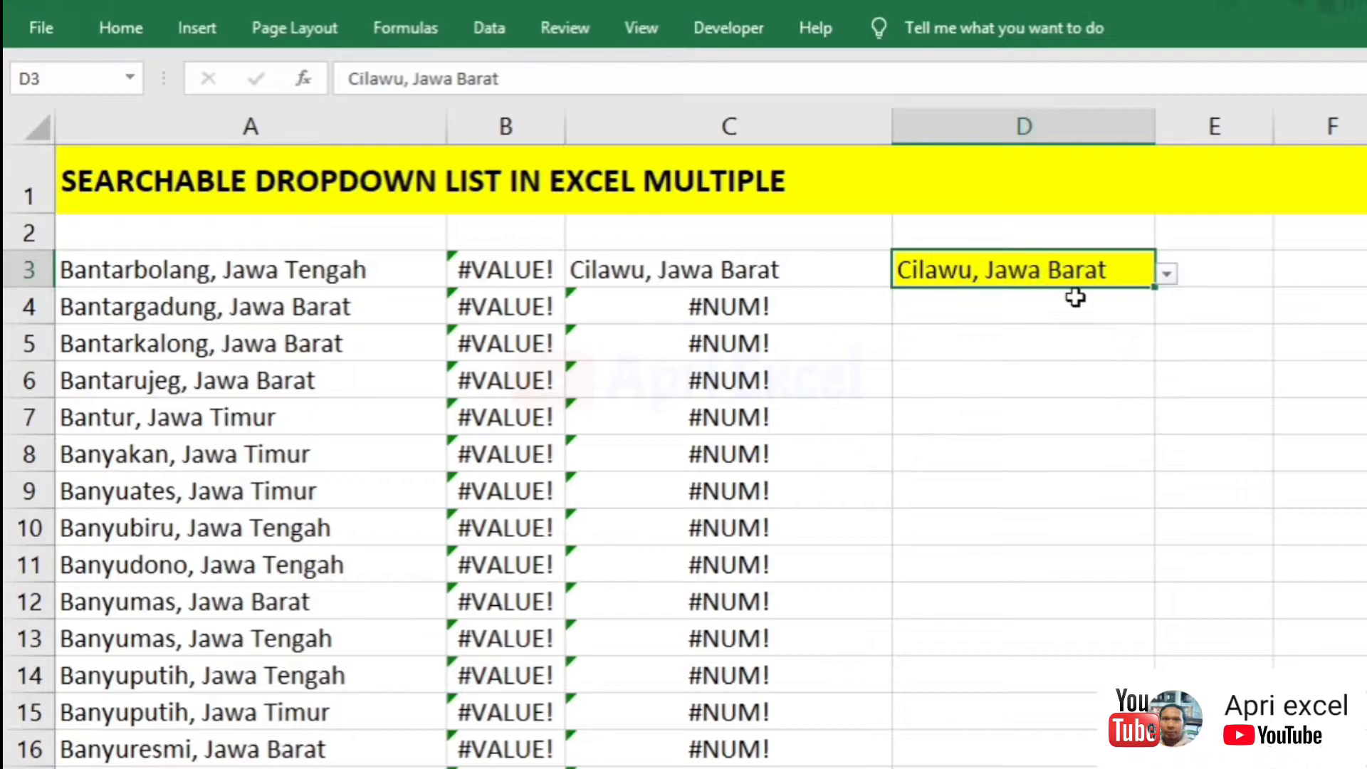
Type 'banyu' in D3 and choose Banyubiru, Jawa Tengah from the filtered list.
{"action": "type", "text": "banyu"}
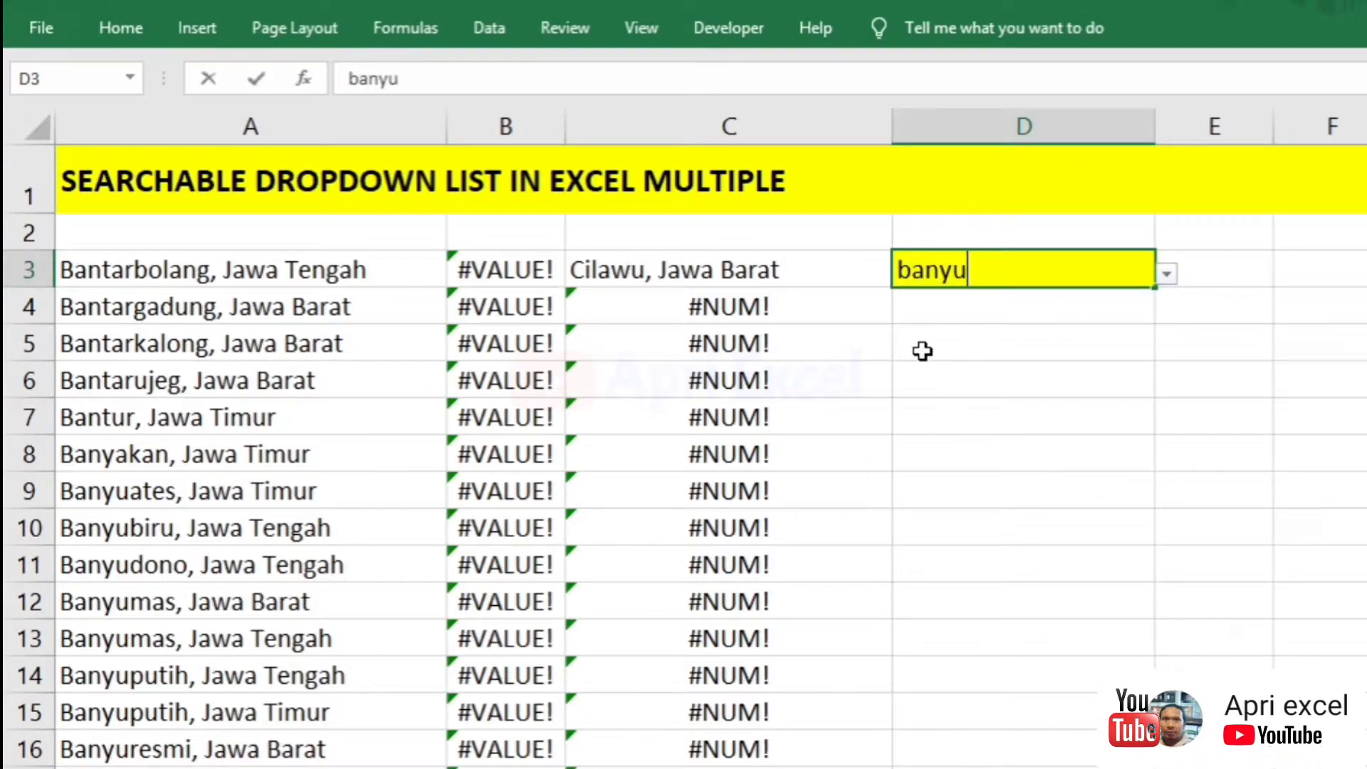
{"action": "left_click", "coordinate": [1165, 274]}
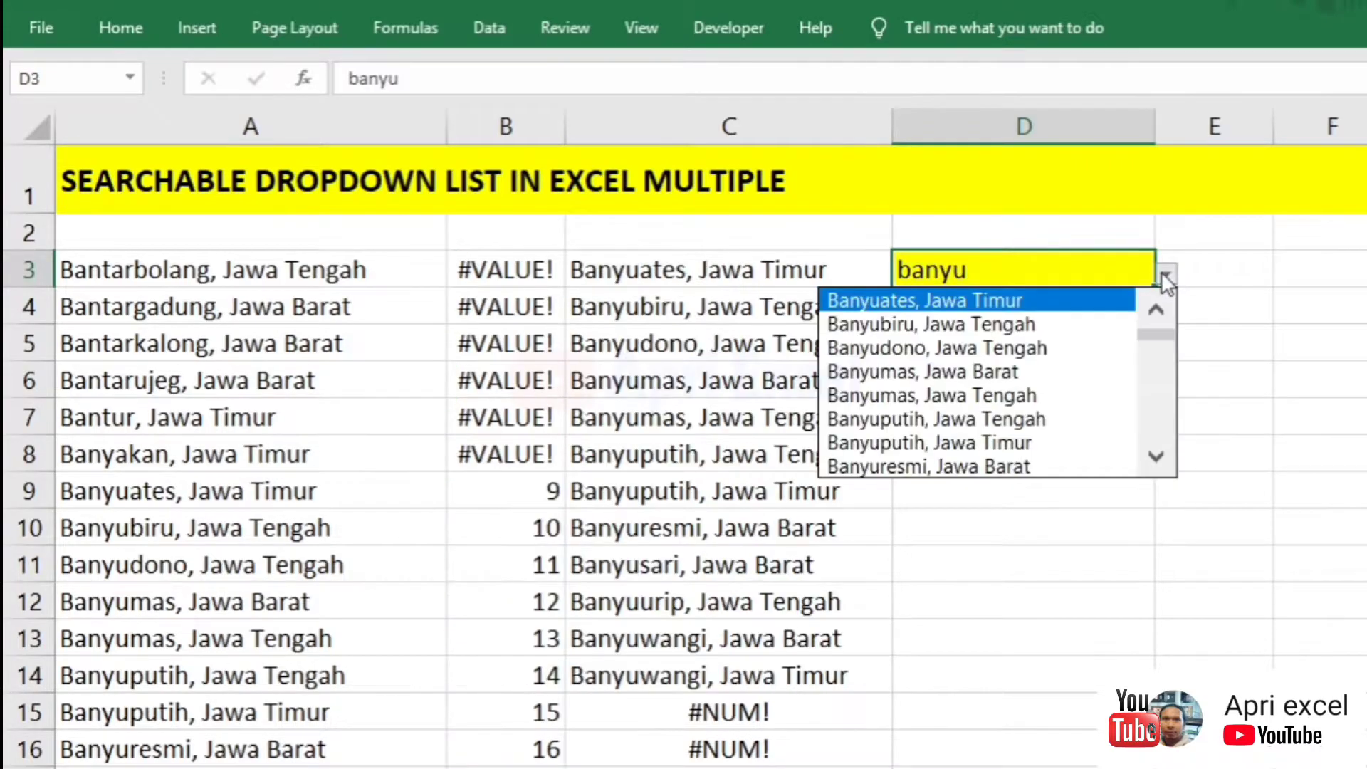
{"action": "left_click", "coordinate": [1109, 329]}
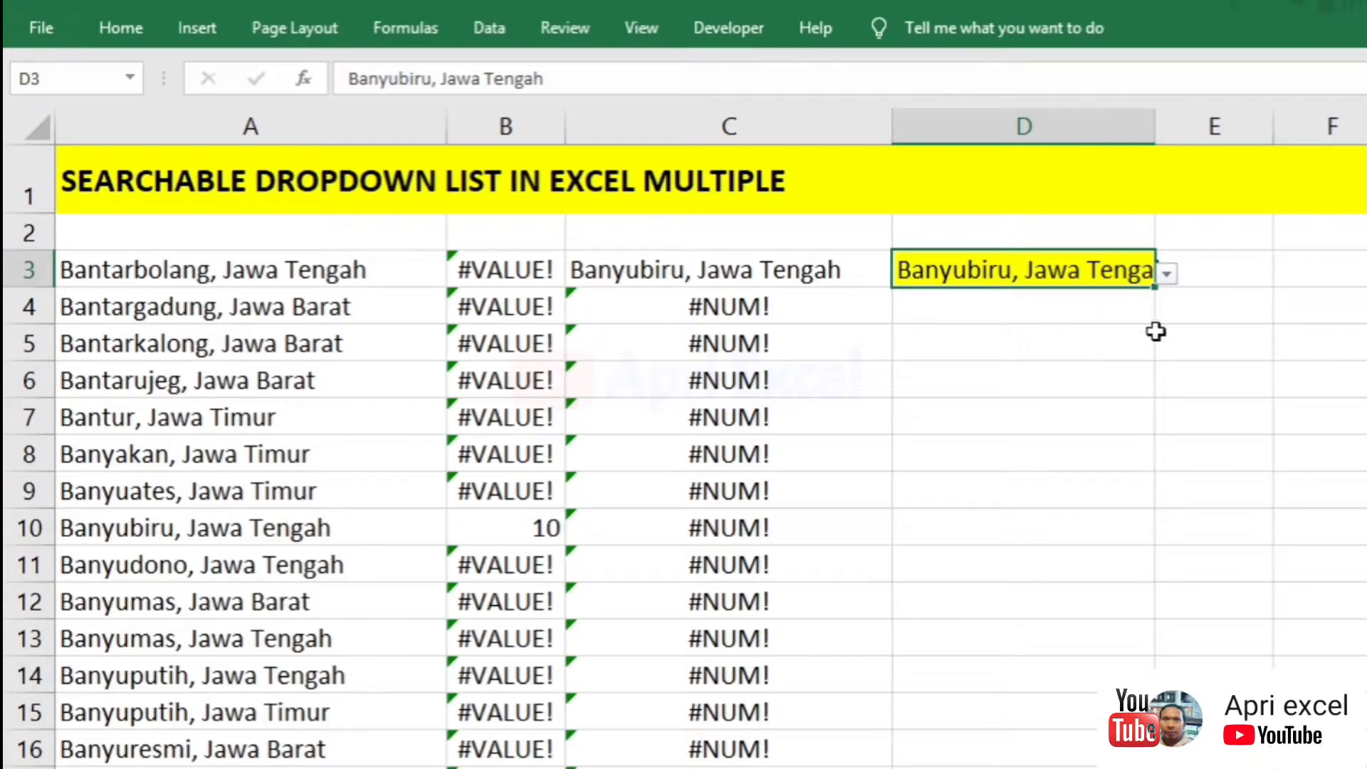
{"action": "left_click", "coordinate": [1218, 274]}
Widen column D to fit place names and fill cells E3 downward yellow.
{"action": "left_click_drag", "start_coordinate": [1154, 129], "coordinate": [1182, 128]}
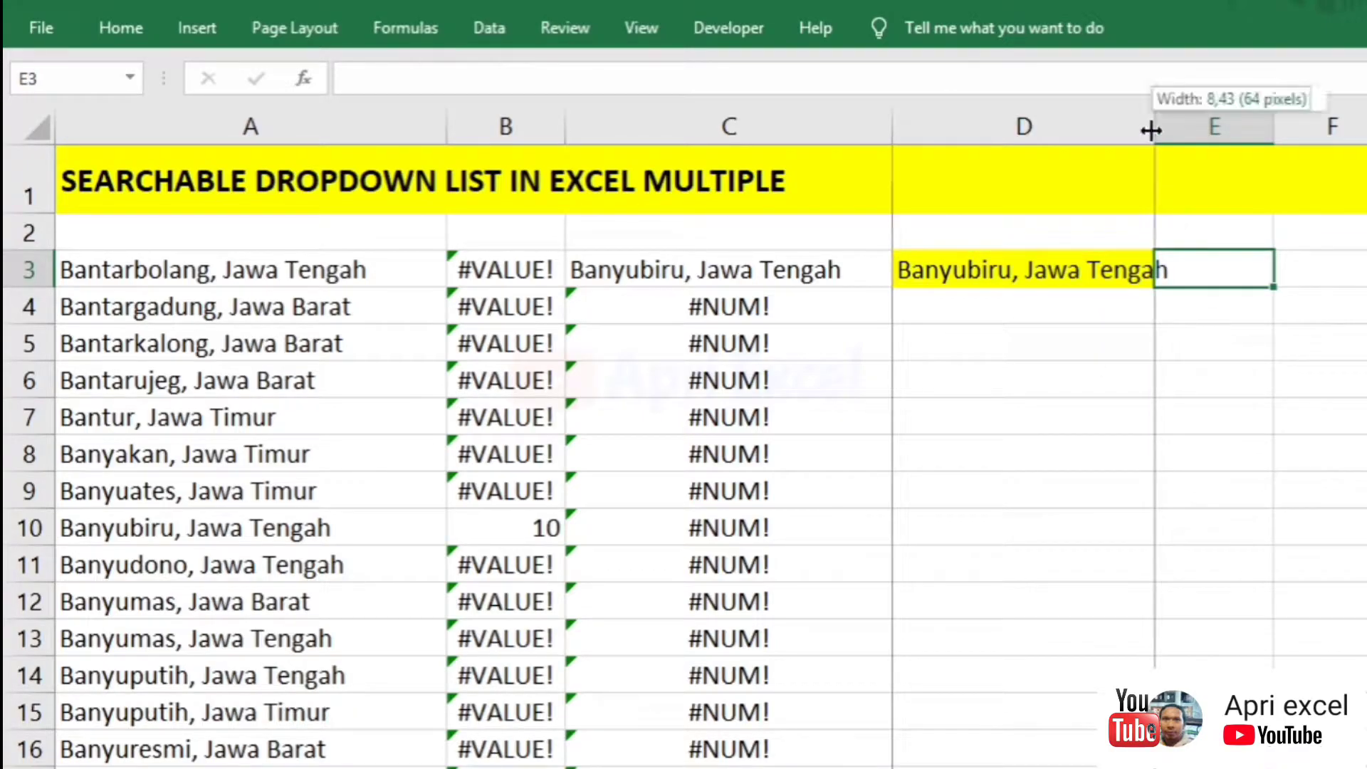
{"action": "mouse_move", "coordinate": [1212, 275]}
{"action": "left_mouse_down"}
{"action": "mouse_move", "coordinate": [1246, 485]}
{"action": "mouse_move", "coordinate": [1246, 747]}
{"action": "left_mouse_up"}
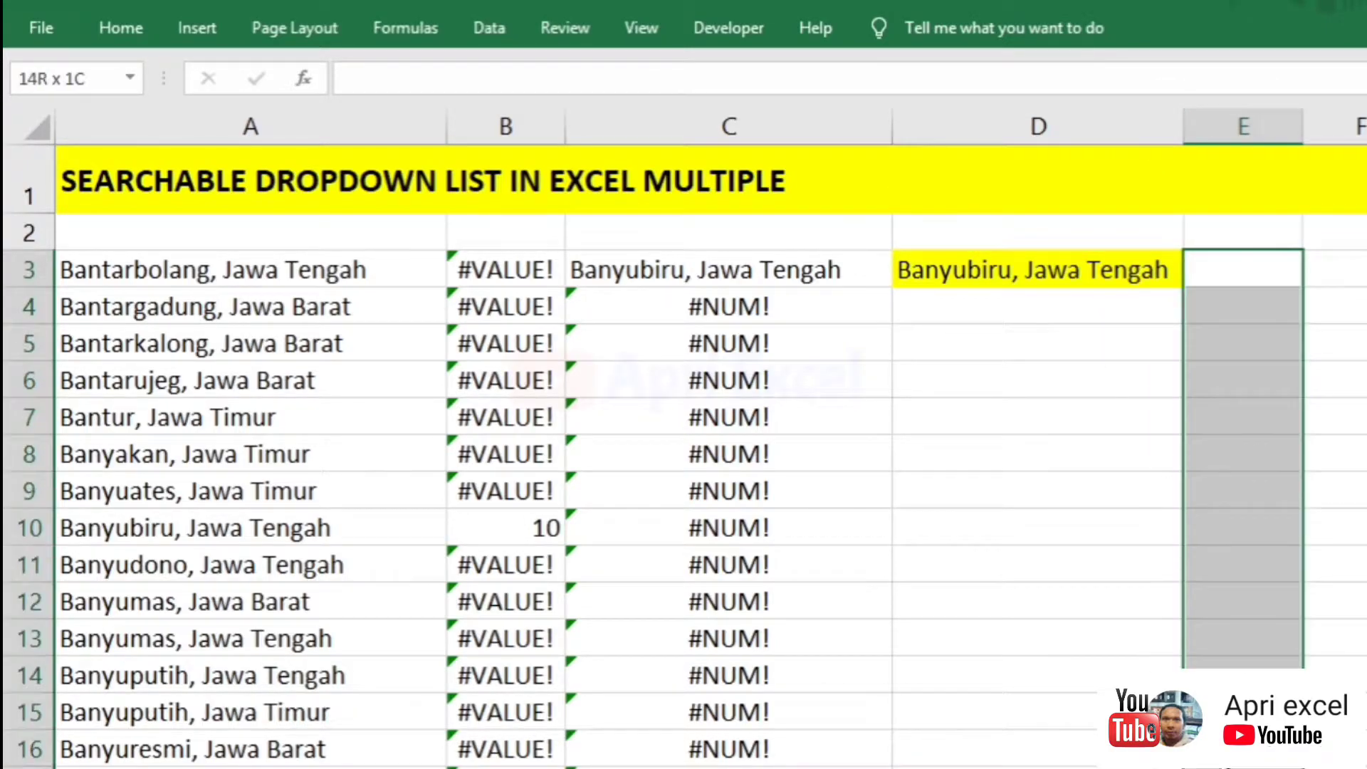
{"action": "left_click", "coordinate": [121, 29]}
{"action": "left_click", "coordinate": [415, 116]}
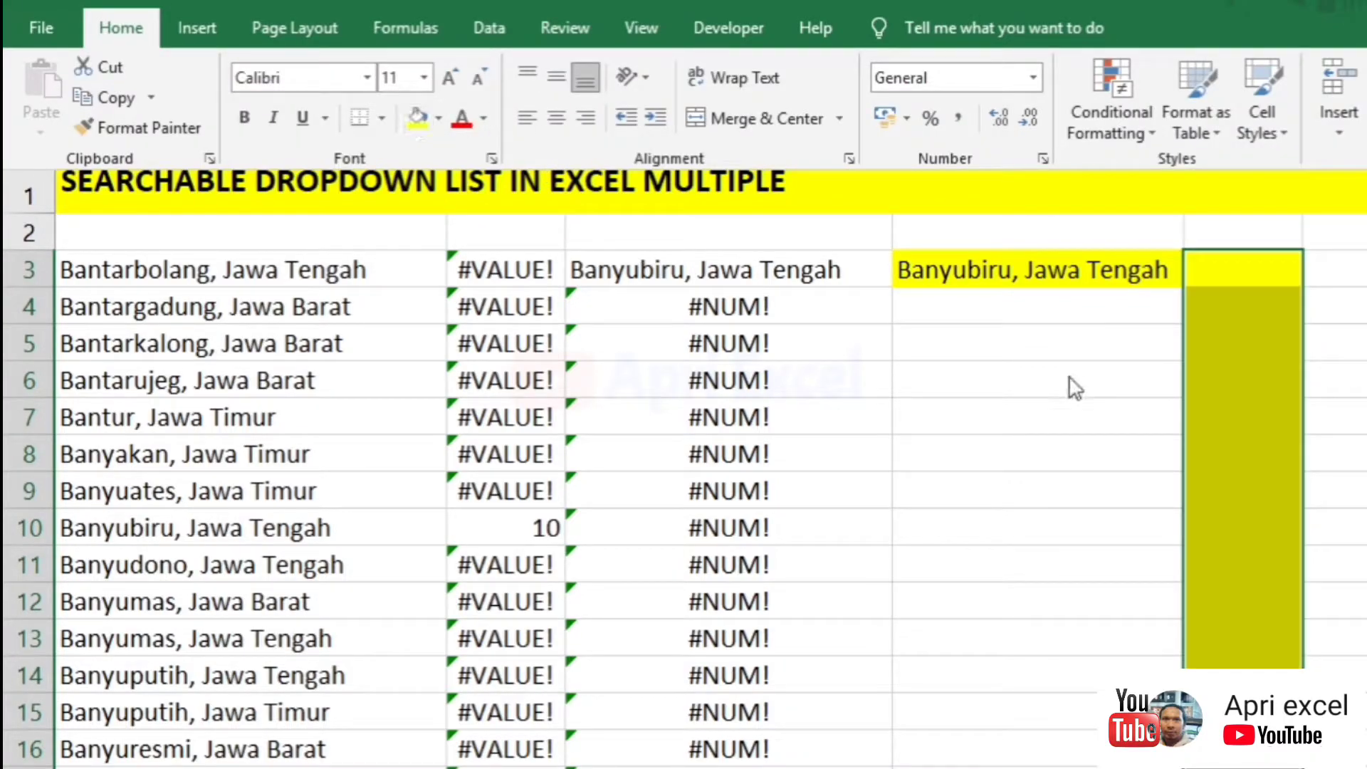
Give the yellow E3-downward cells outline and inside borders.
{"action": "key", "text": "ctrl+1"}
{"action": "left_click", "coordinate": [1088, 257]}
{"action": "left_click", "coordinate": [1155, 263]}
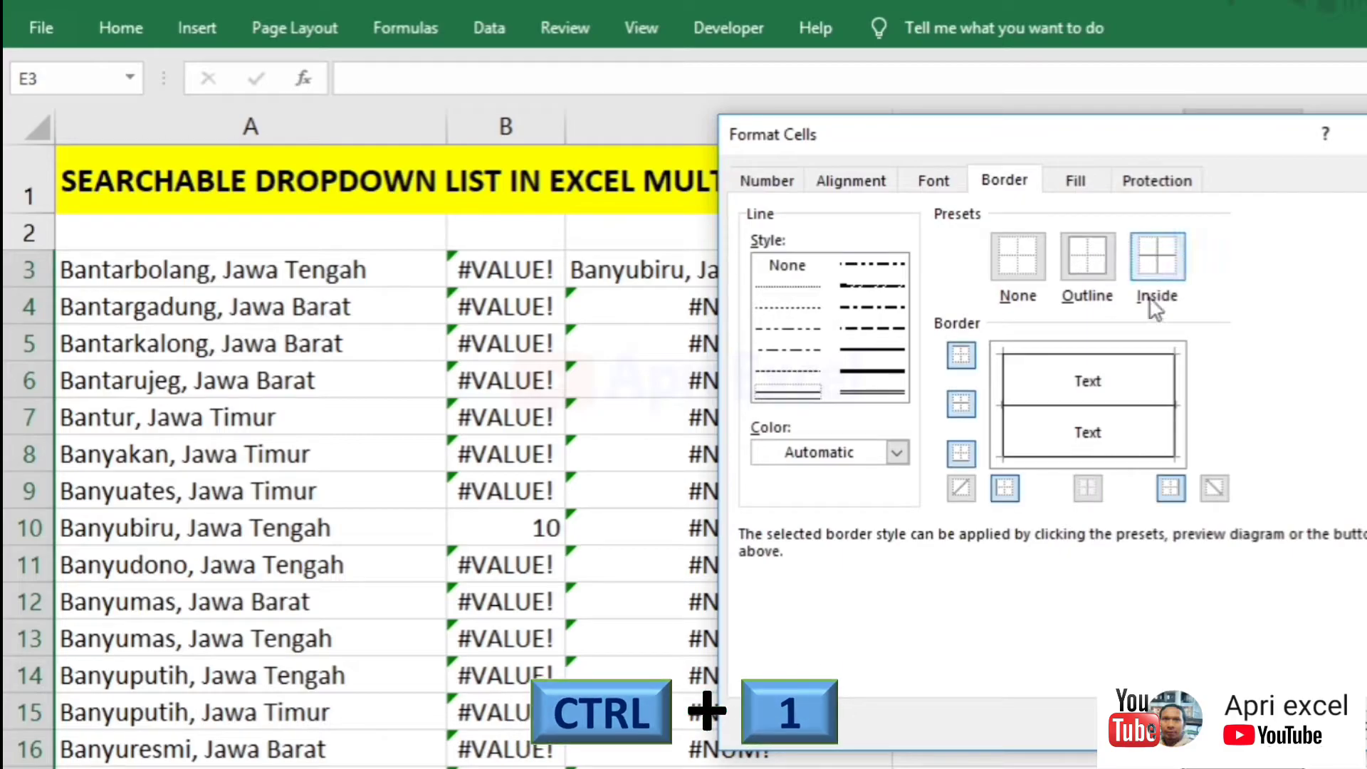
{"action": "key", "text": "Return"}
{"action": "left_click", "coordinate": [990, 281]}
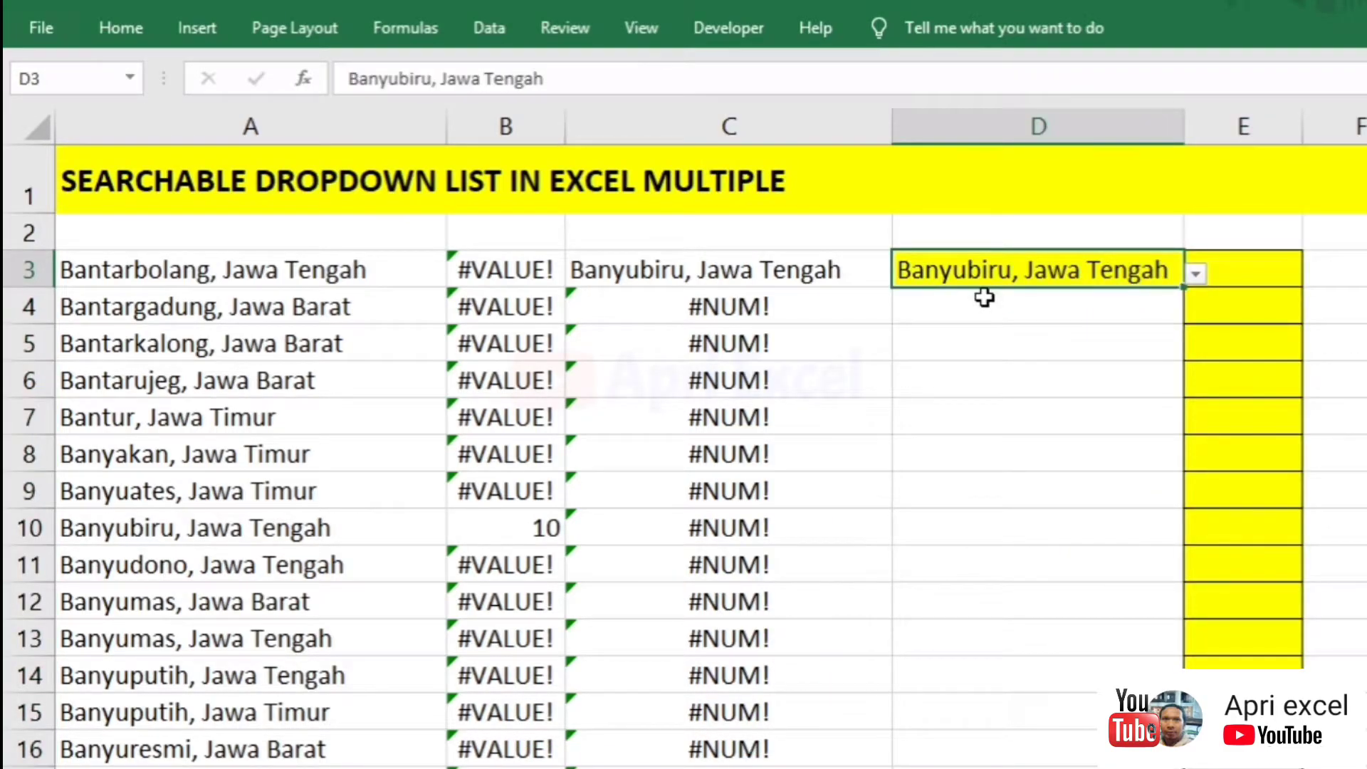
Clear all of D3's data validation so Banyubiru, Jawa Tengah stays without a dropdown.
{"action": "left_click", "coordinate": [502, 20]}
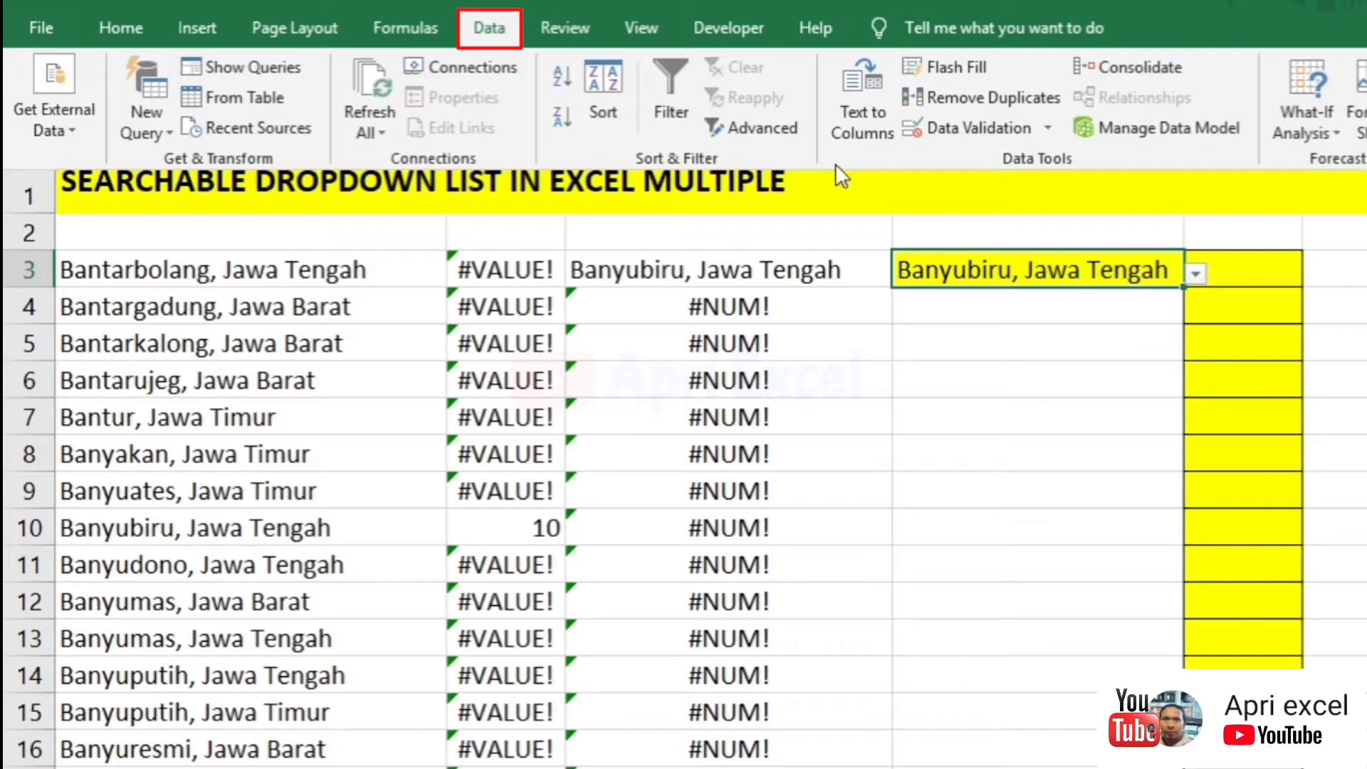
{"action": "left_click", "coordinate": [952, 130]}
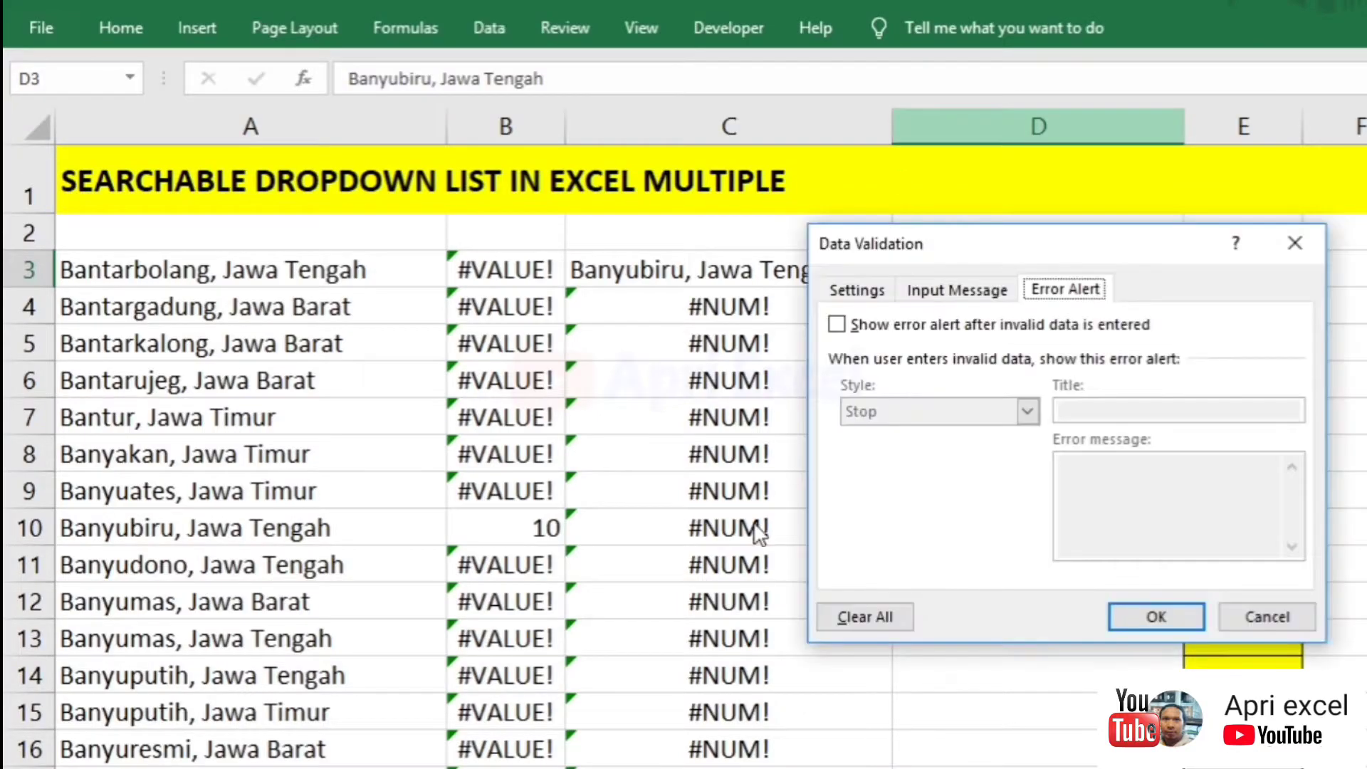
{"action": "left_click", "coordinate": [883, 619]}
{"action": "left_click", "coordinate": [1125, 614]}
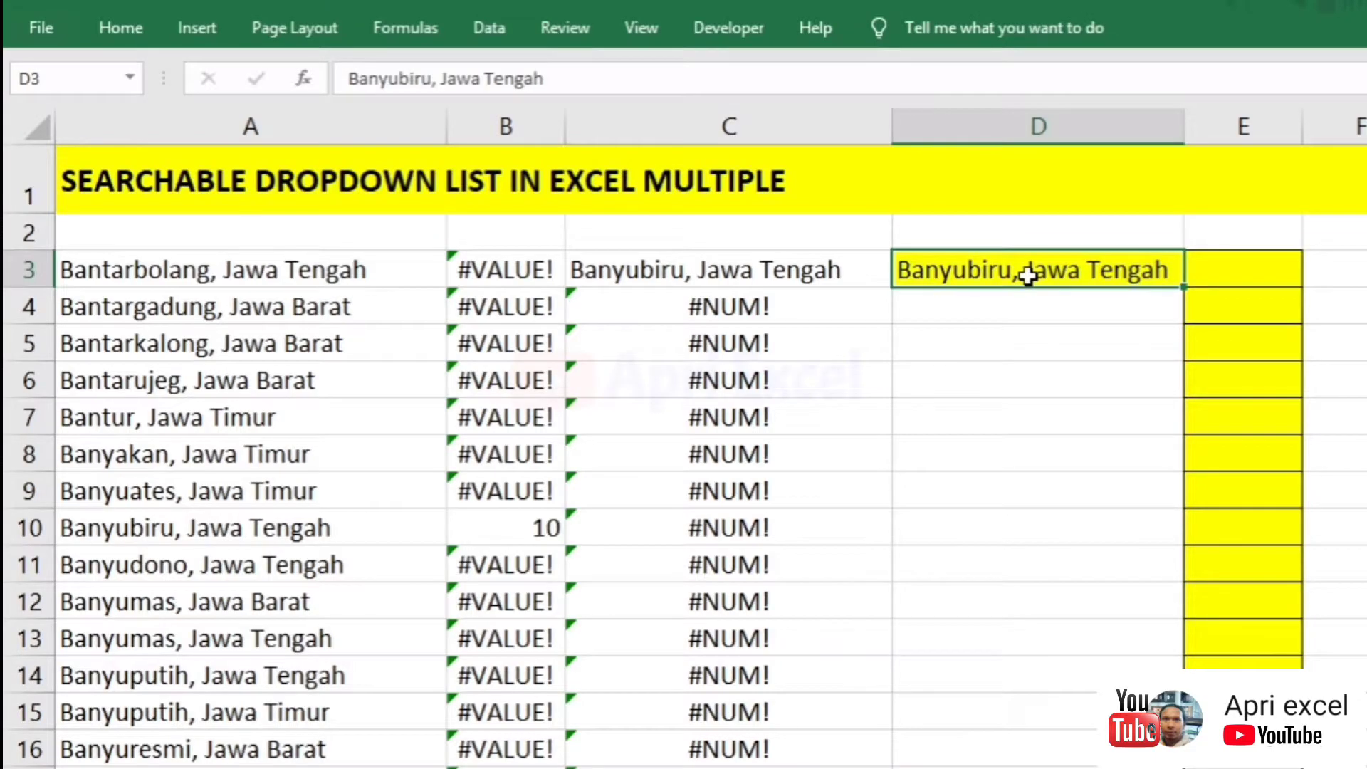
Enter =OFFSET($E$1;0;0;1;1) in D3.
{"action": "type", "text": "=o"}
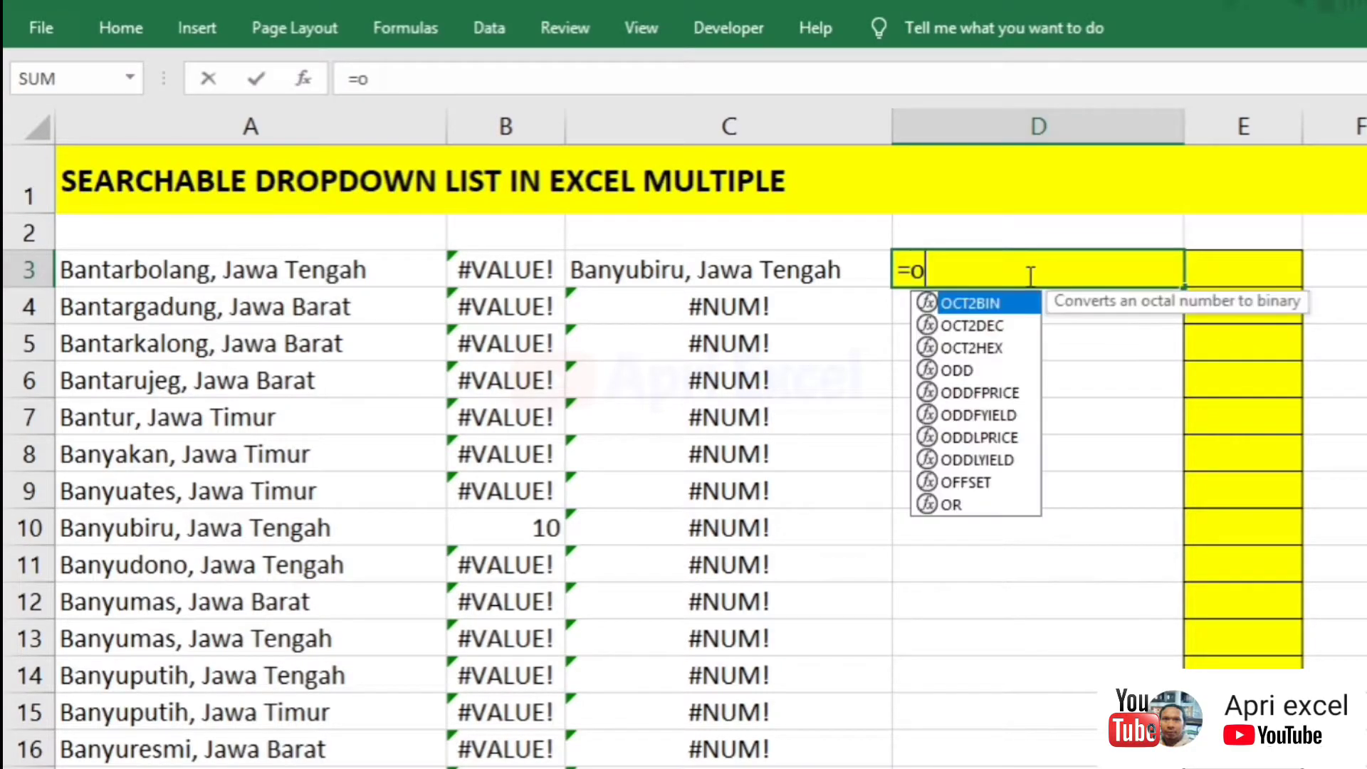
{"action": "type", "text": "ffset("}
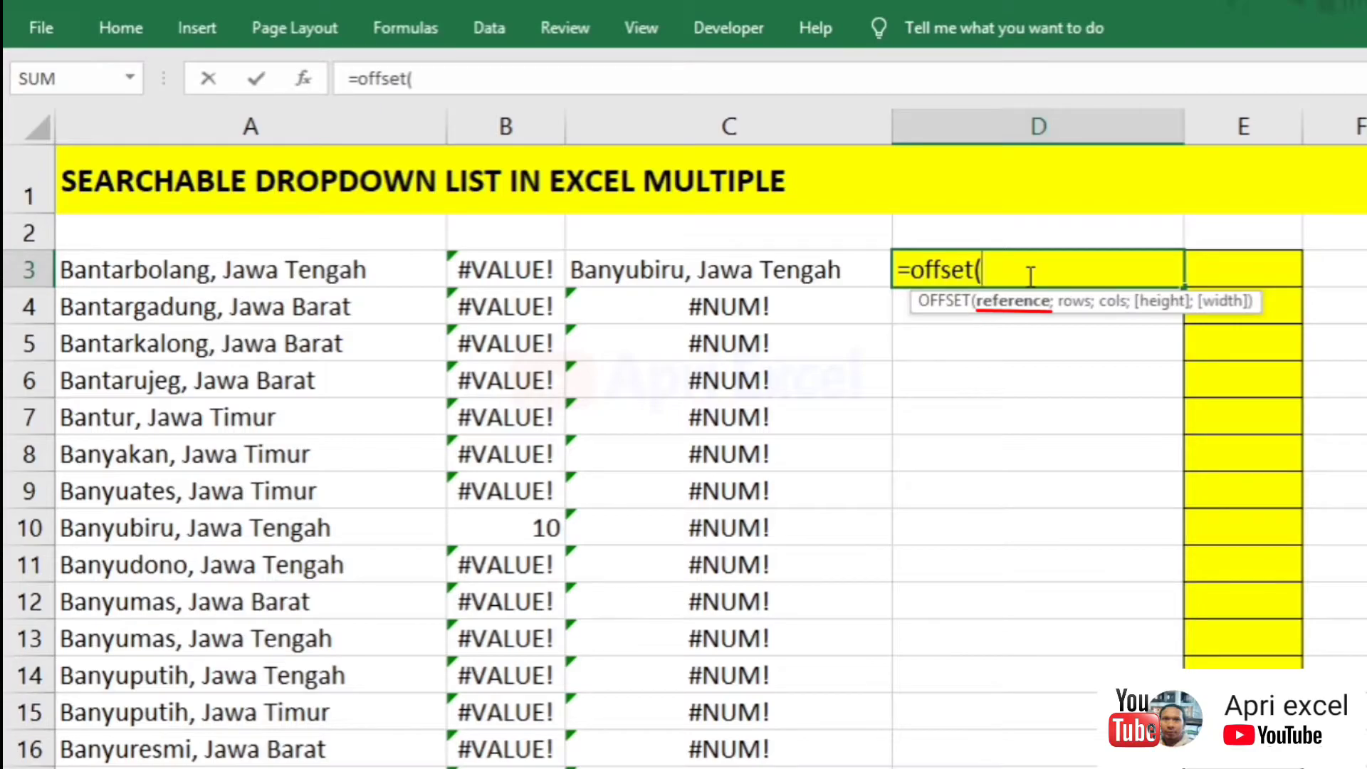
{"action": "left_click", "coordinate": [1247, 154]}
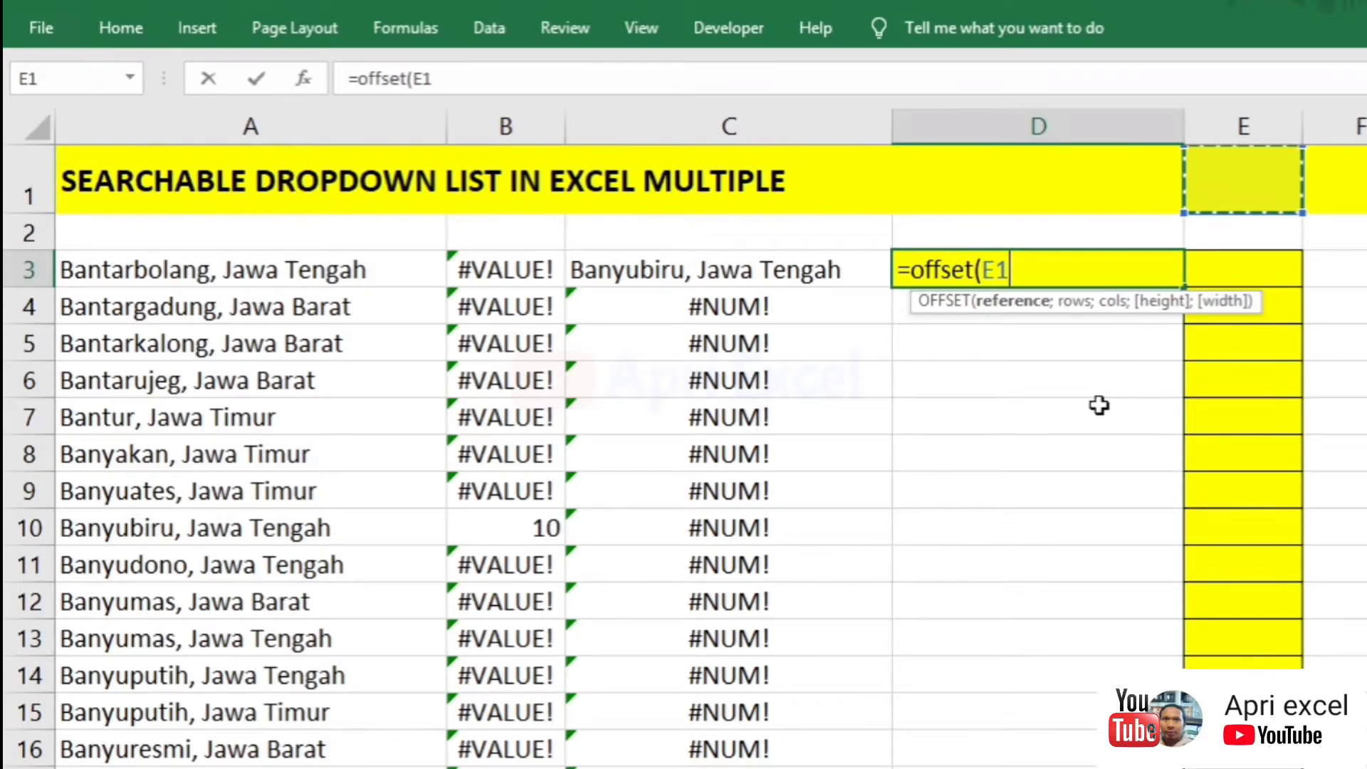
{"action": "key", "text": "F4"}
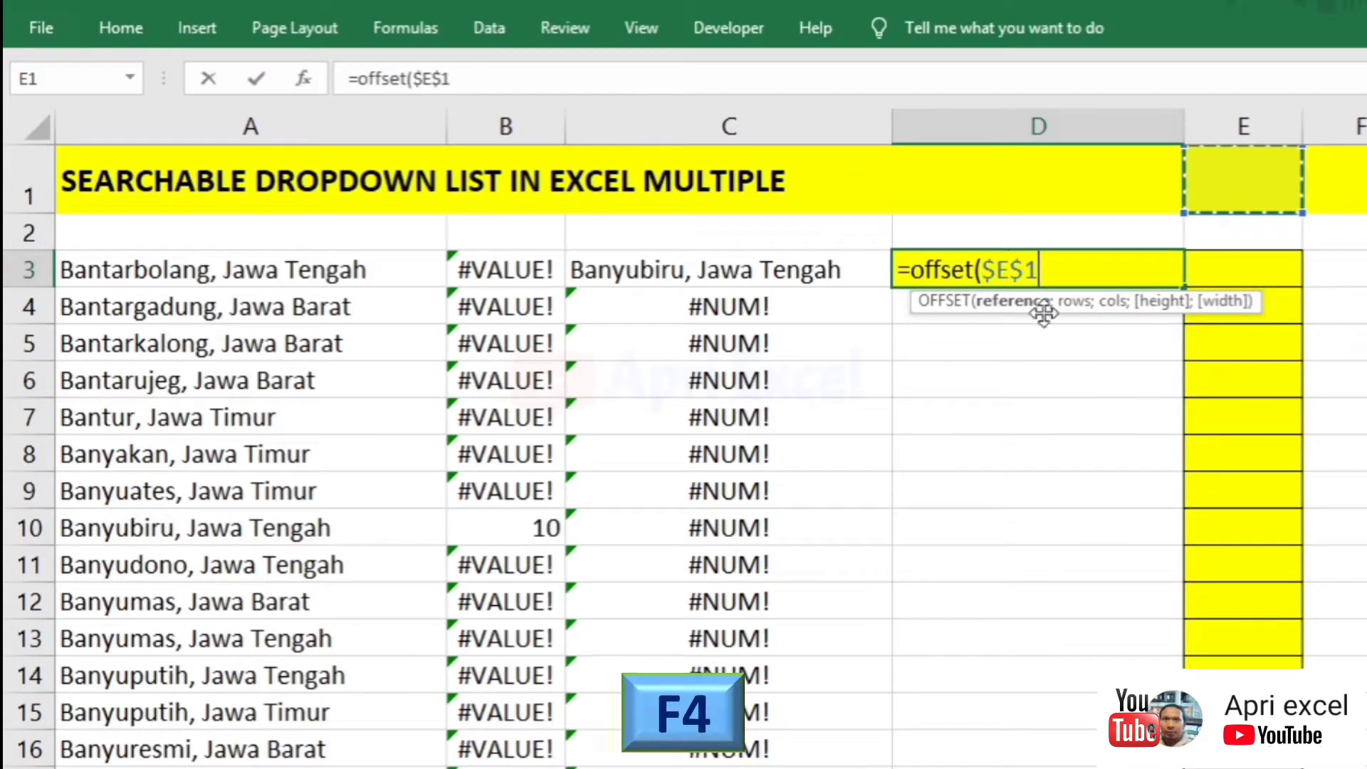
{"action": "type", "text": ";"}
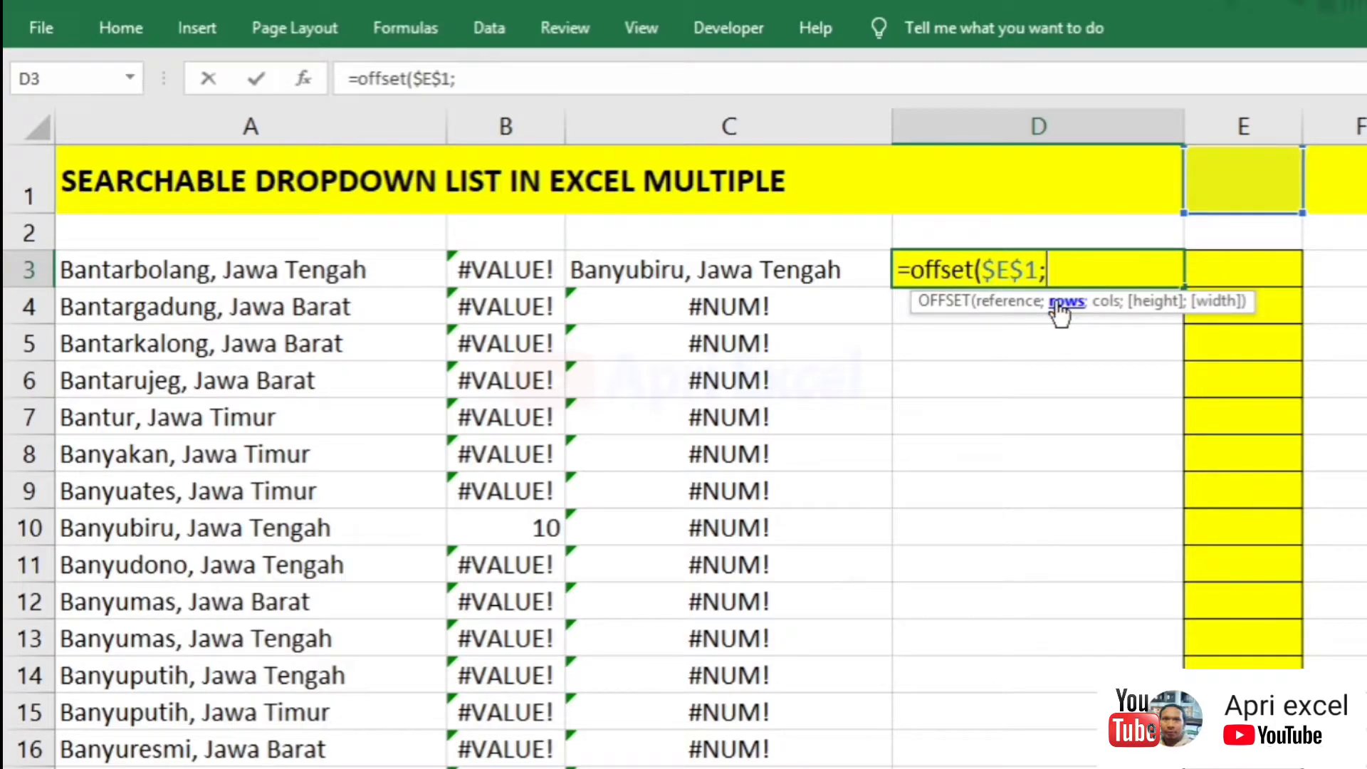
{"action": "type", "text": "0"}
{"action": "type", "text": ";0"}
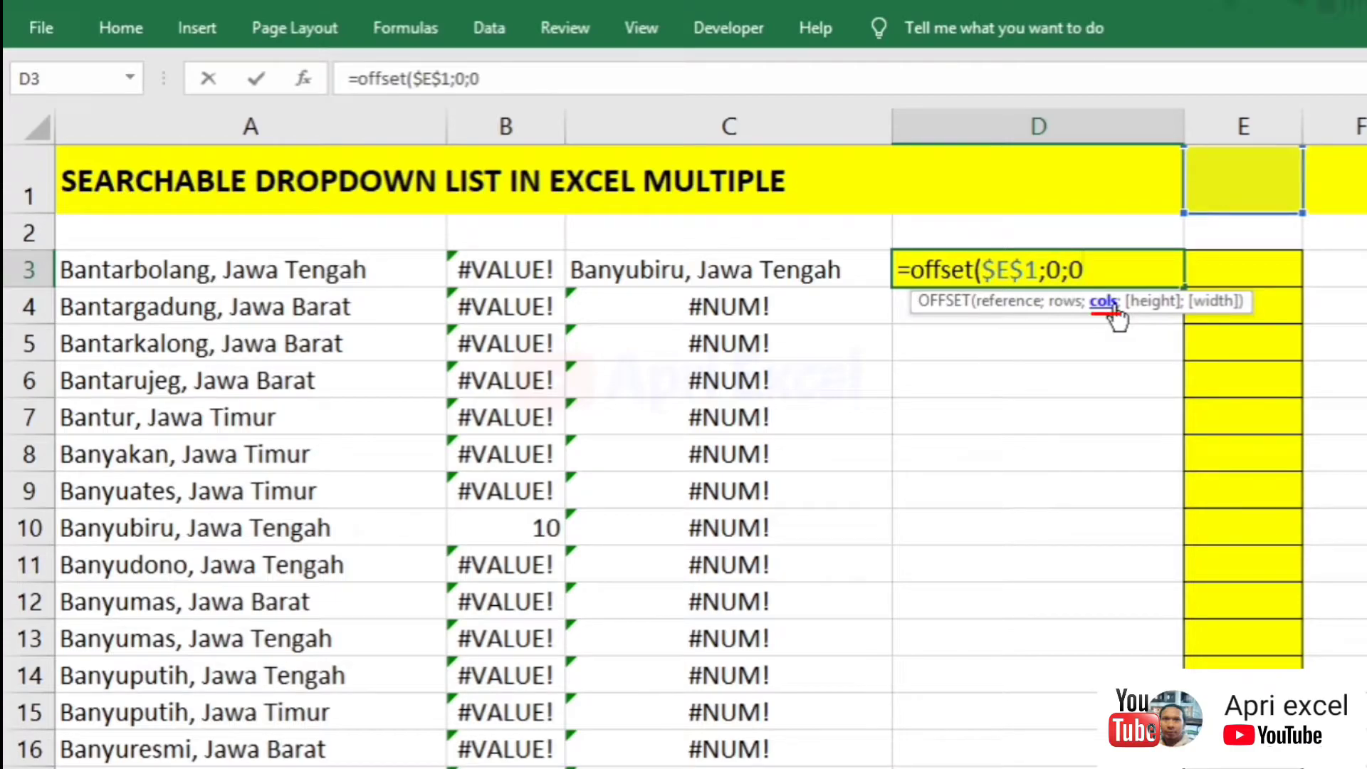
{"action": "type", "text": ";"}
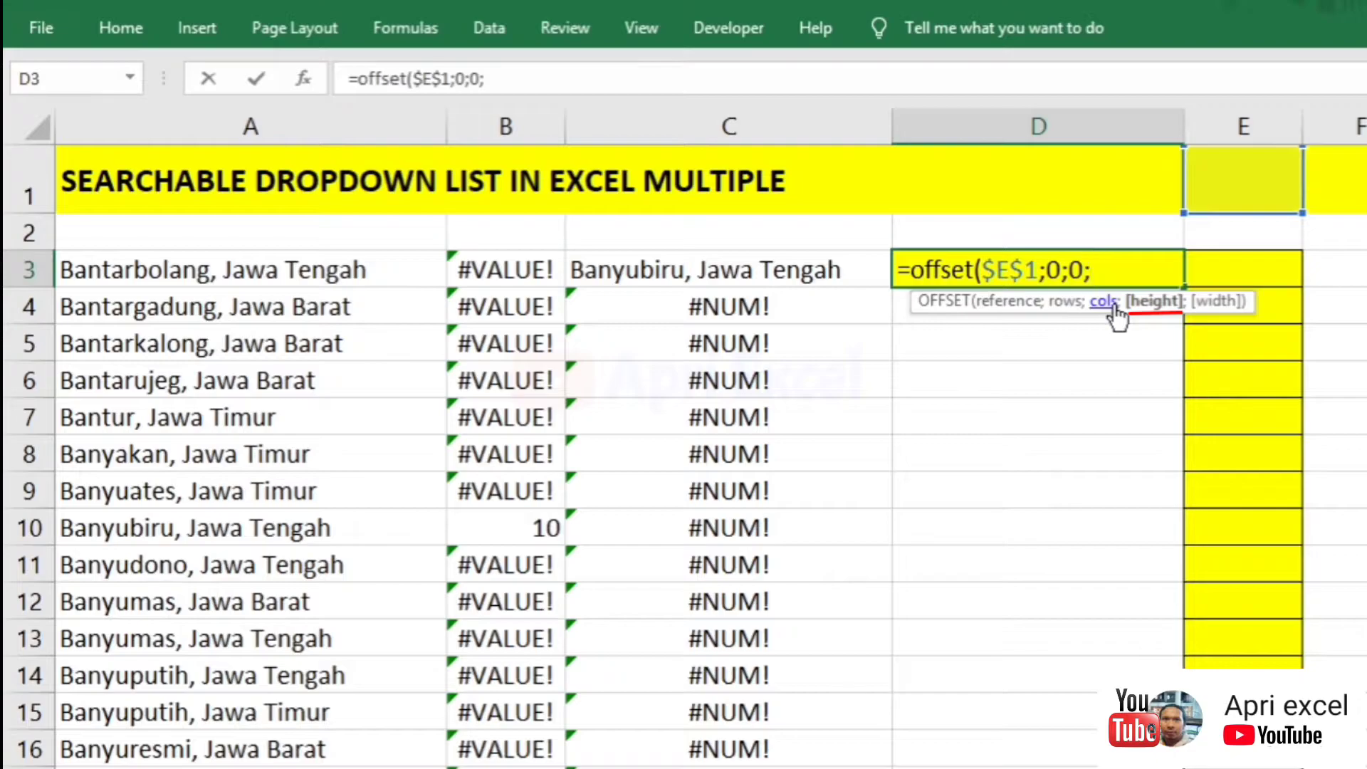
{"action": "type", "text": "1;1"}
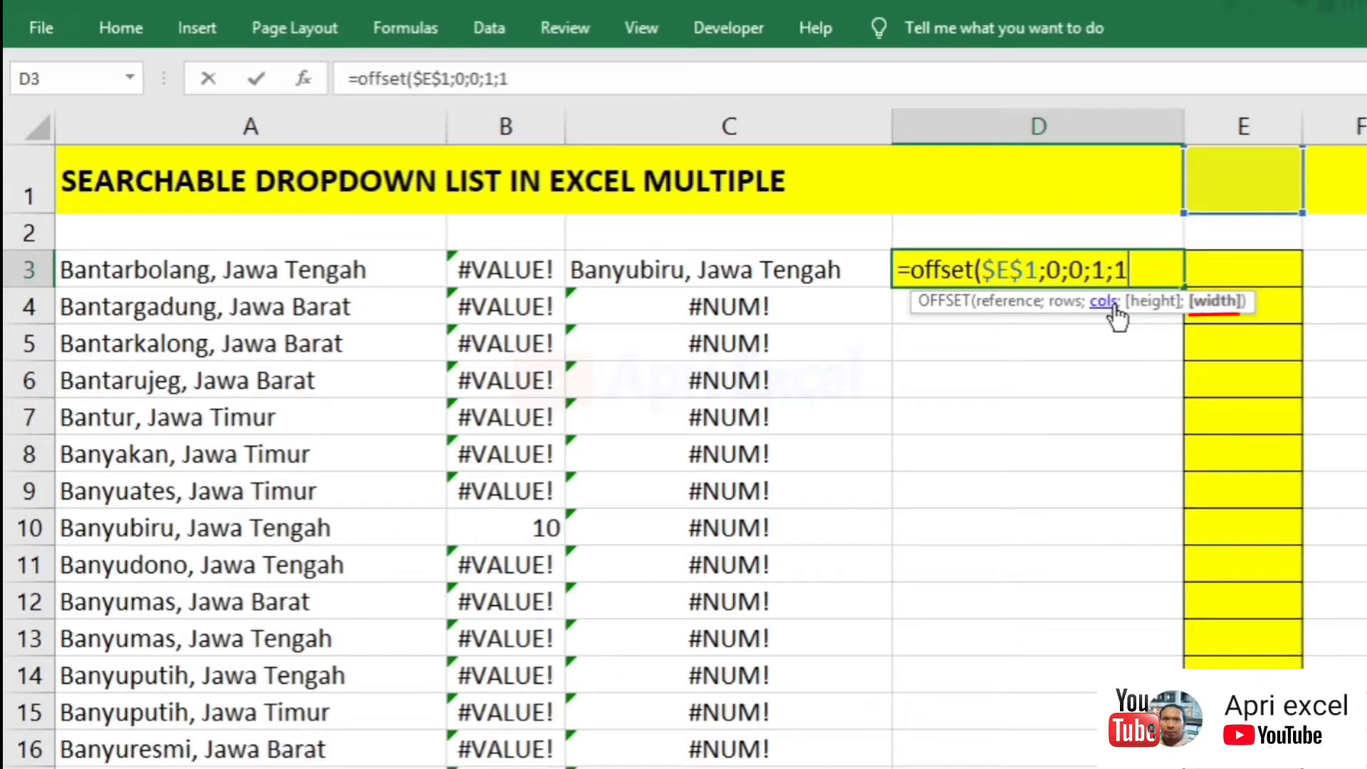
{"action": "type", "text": ")"}
{"action": "key", "text": "Return"}
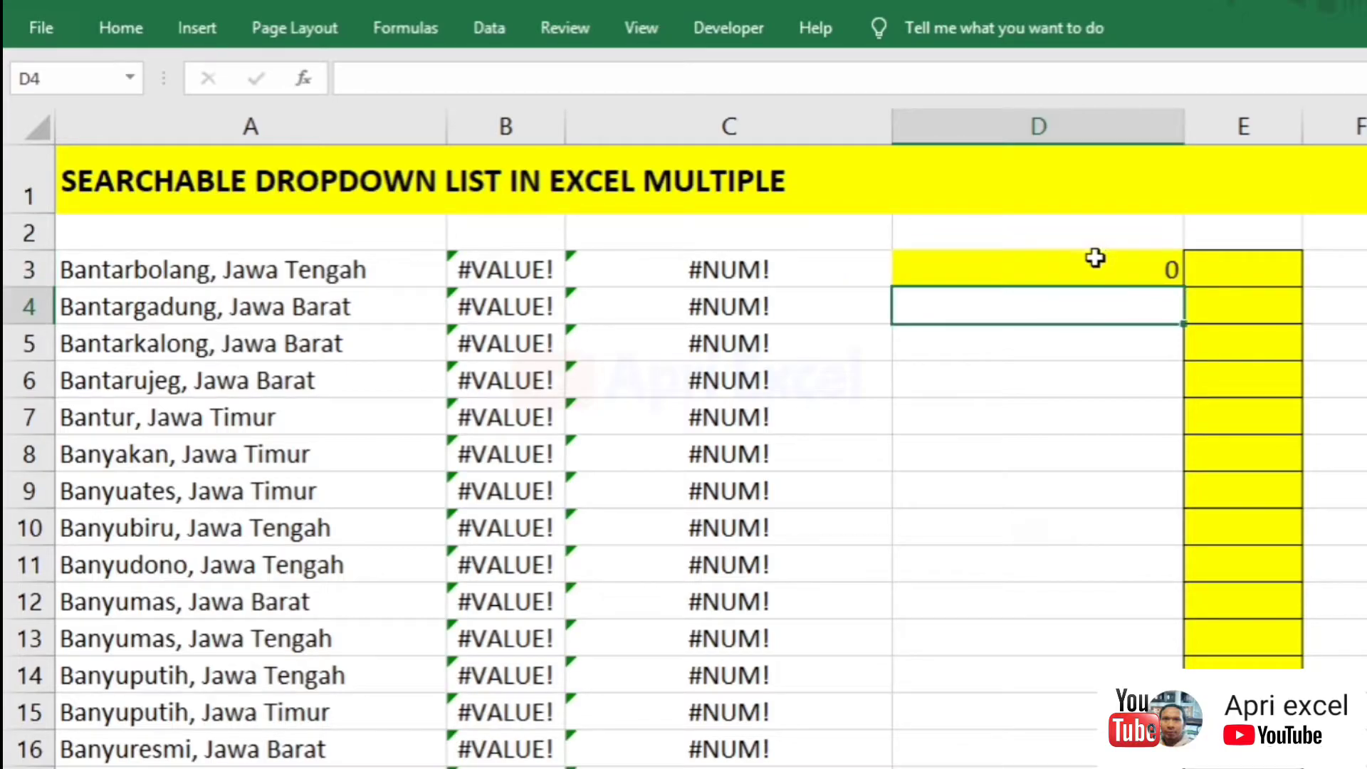
Edit and recommit D3's formula as =OFFSET(E1;0;0;1;1), which shows 0.
{"action": "double_click", "coordinate": [1093, 262]}
{"action": "left_click", "coordinate": [1056, 274]}
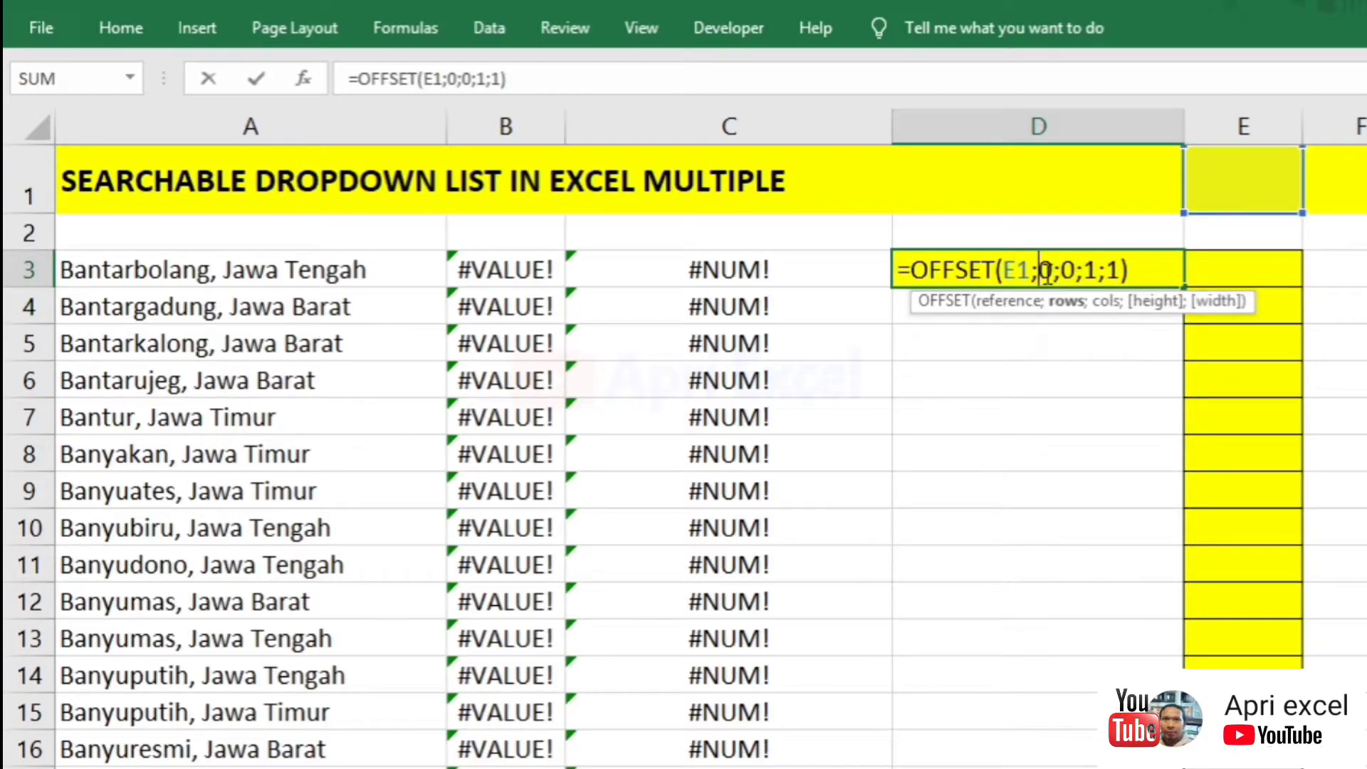
{"action": "double_click", "coordinate": [1046, 272]}
{"action": "key", "text": "ctrl+Return"}
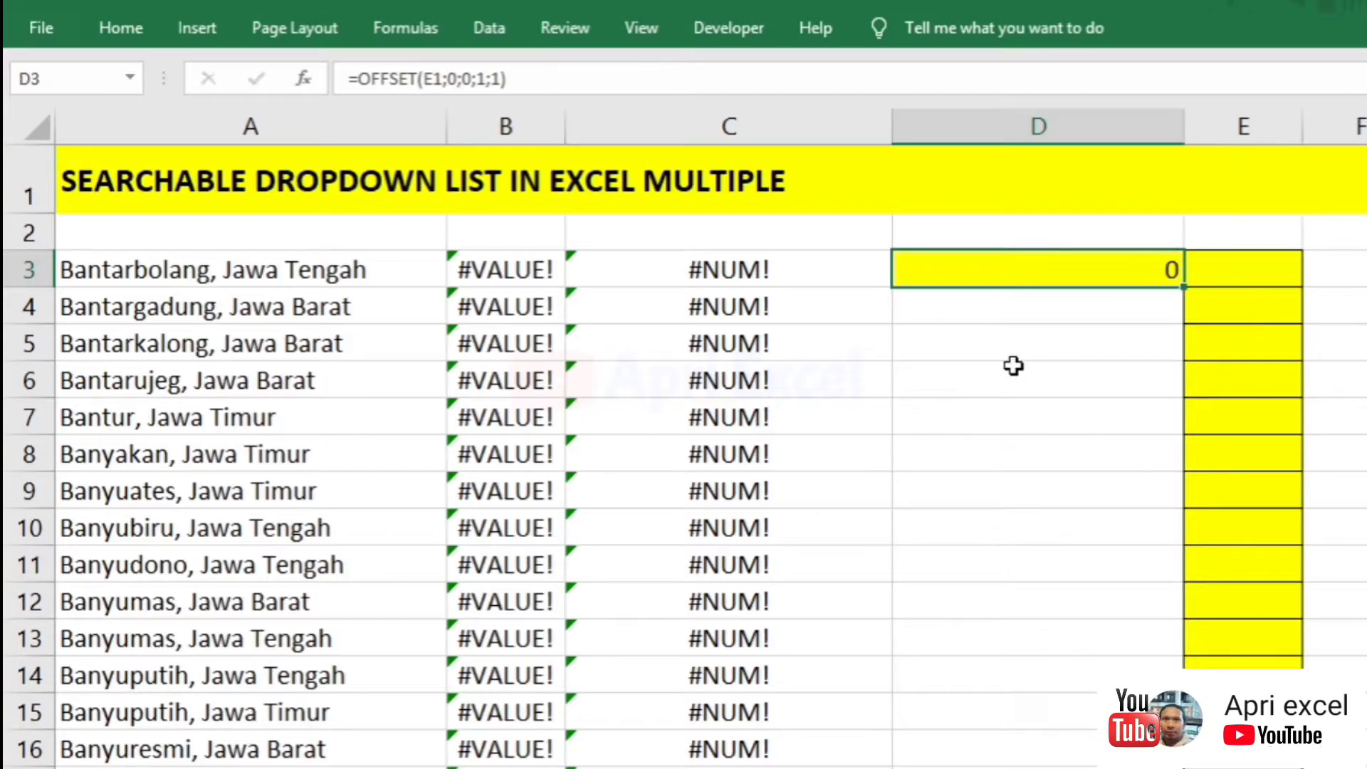
{"action": "left_click", "coordinate": [1002, 345]}
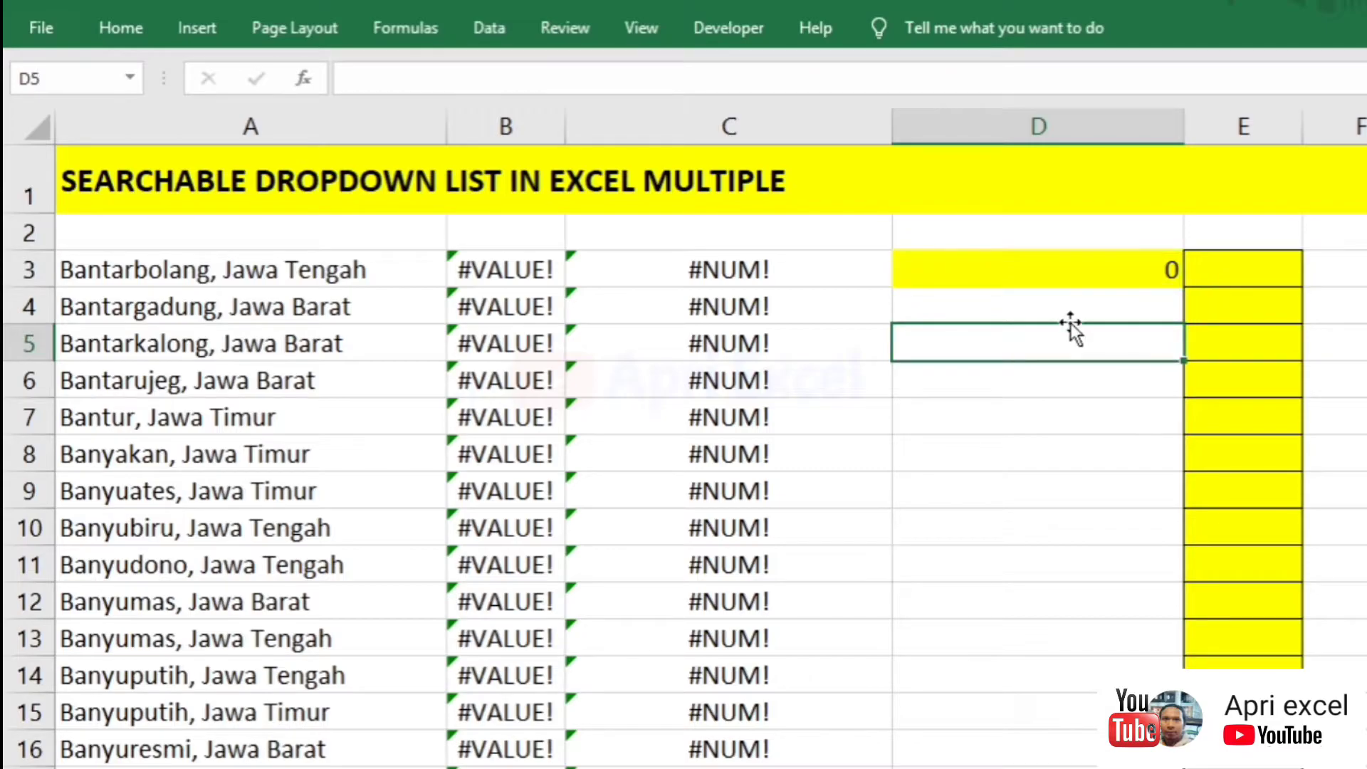
Build D5's array formula =MAX(IF(E:E<>"";ROW(E:E);"")) with Ctrl+Shift+Enter.
{"action": "type", "text": "=if("}
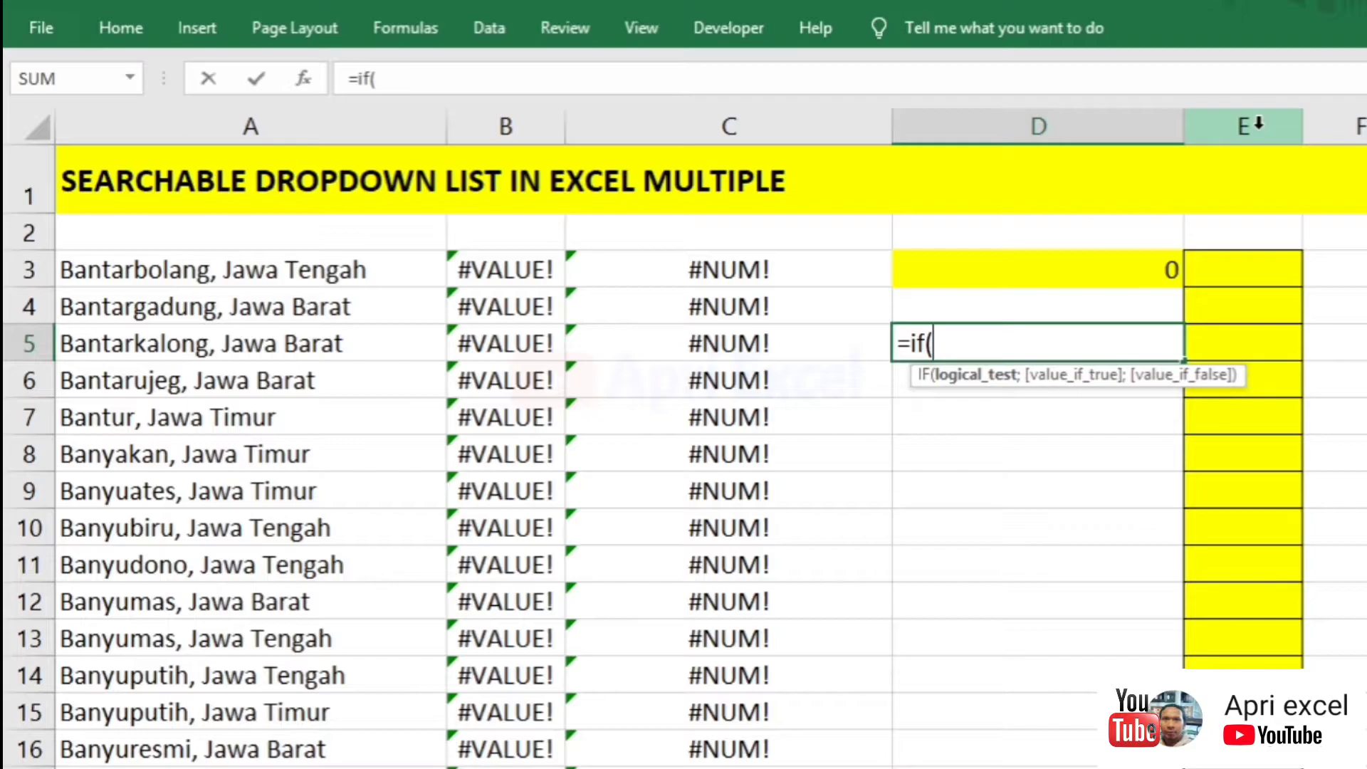
{"action": "left_click", "coordinate": [1257, 125]}
{"action": "type", "text": "<>\"\""}
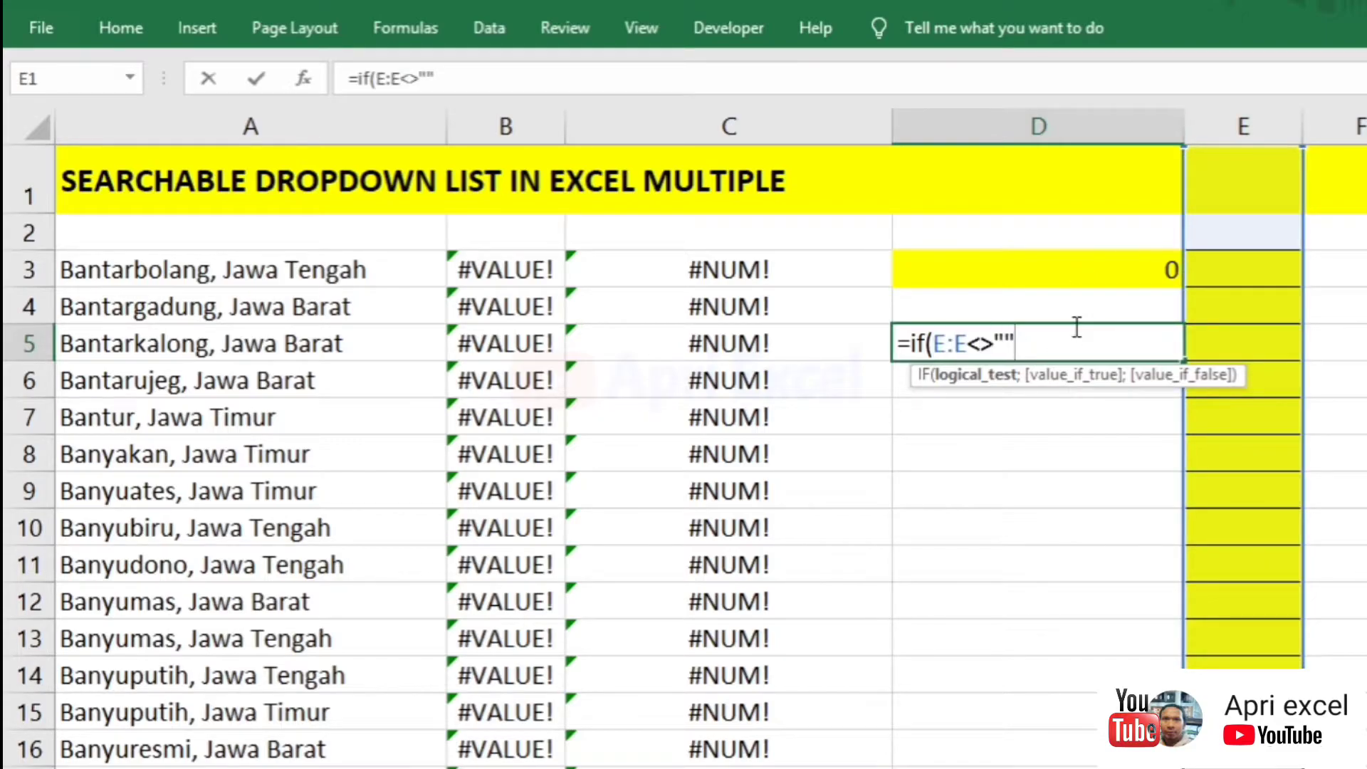
{"action": "type", "text": ";"}
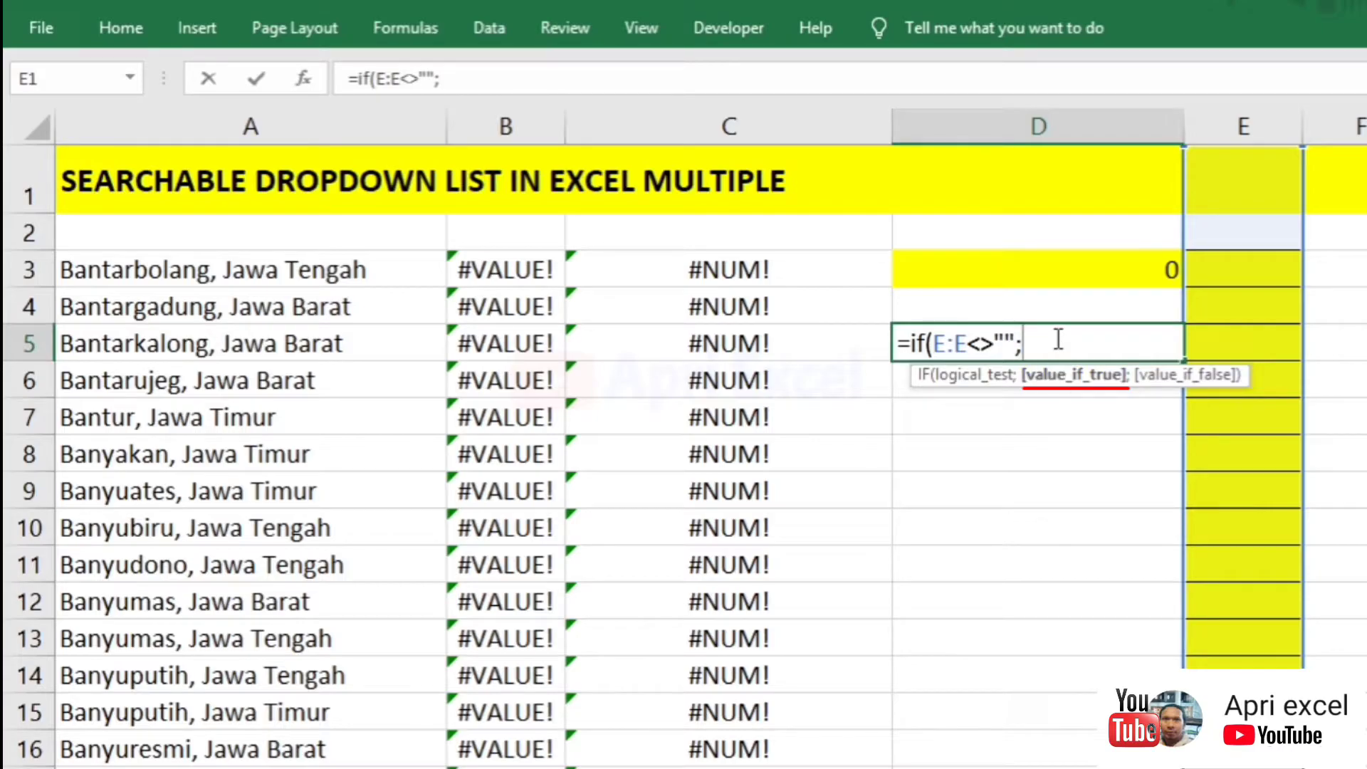
{"action": "type", "text": "row("}
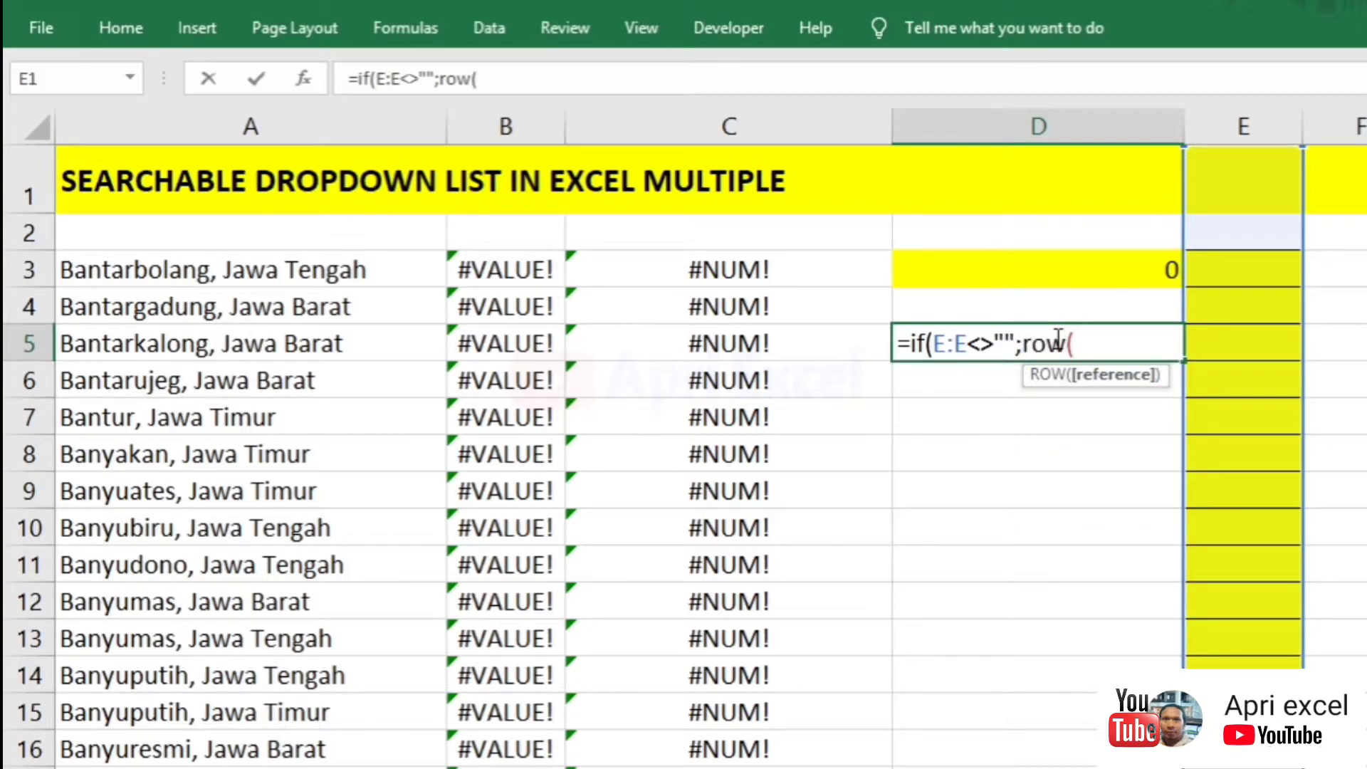
{"action": "left_click", "coordinate": [1227, 118]}
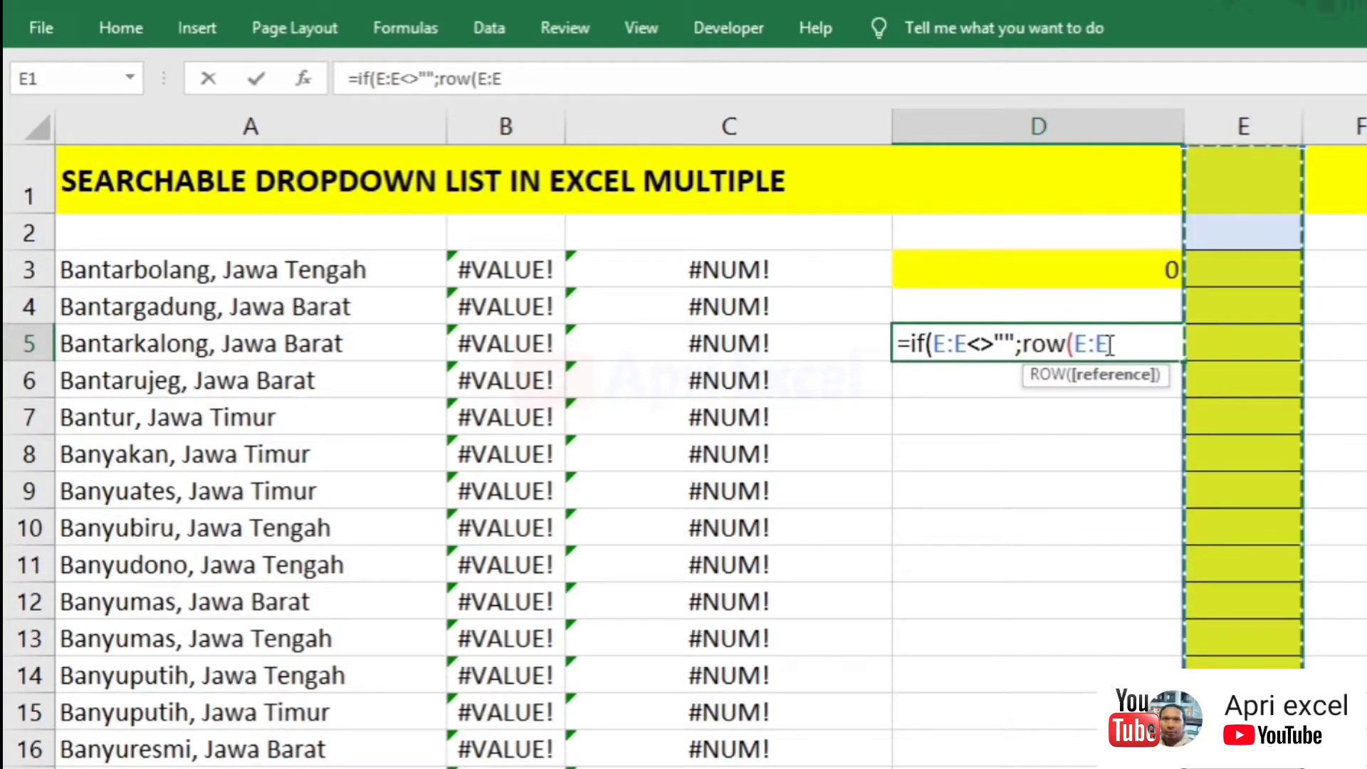
{"action": "type", "text": ")"}
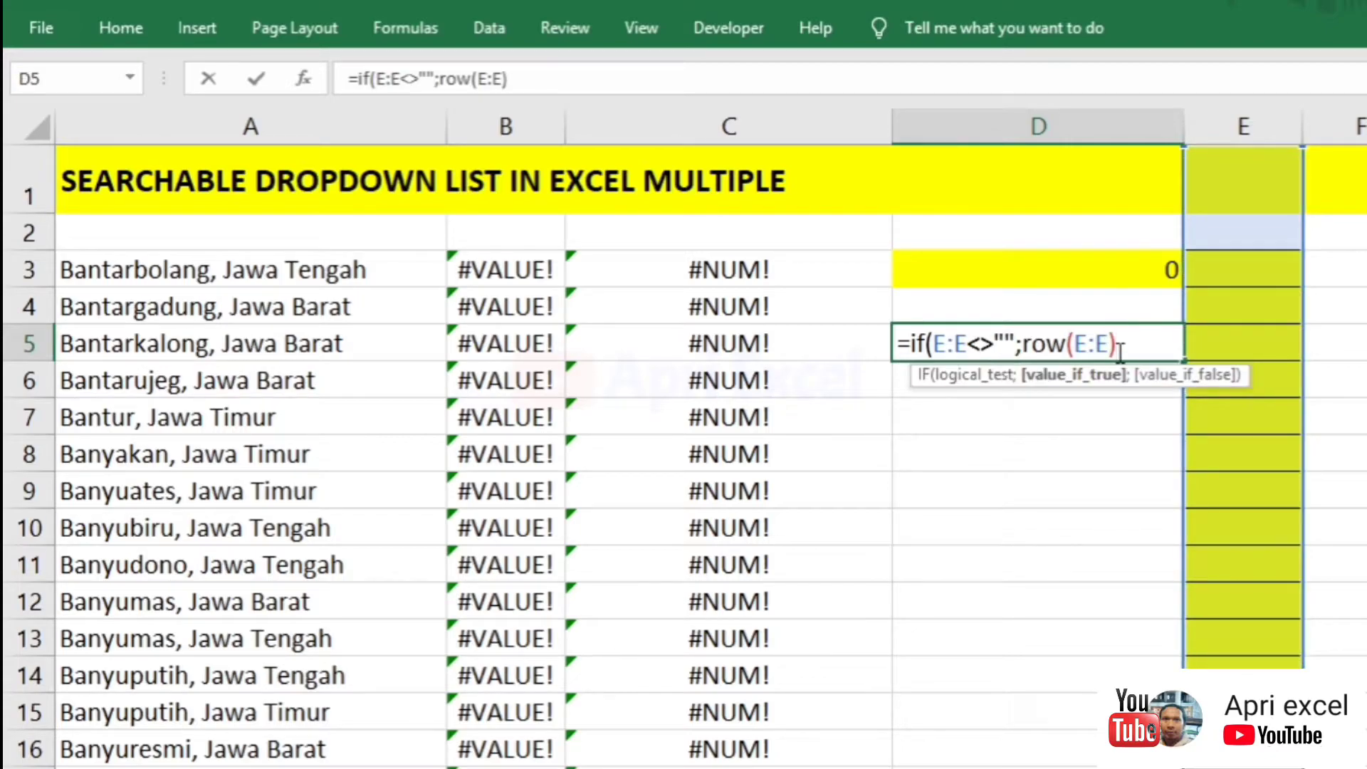
{"action": "type", "text": ";"}
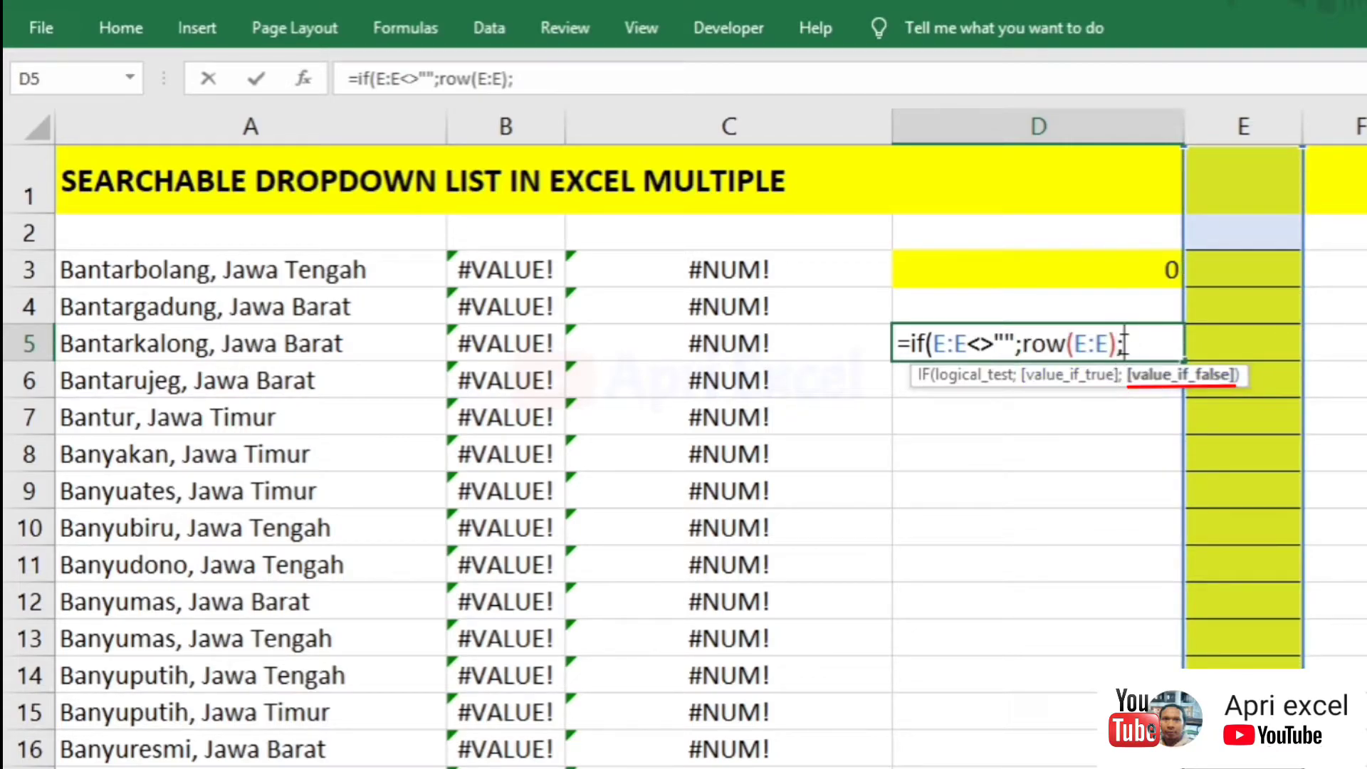
{"action": "type", "text": "\"\""}
{"action": "type", "text": ")"}
{"action": "left_click", "coordinate": [912, 342]}
{"action": "key", "text": "Return"}
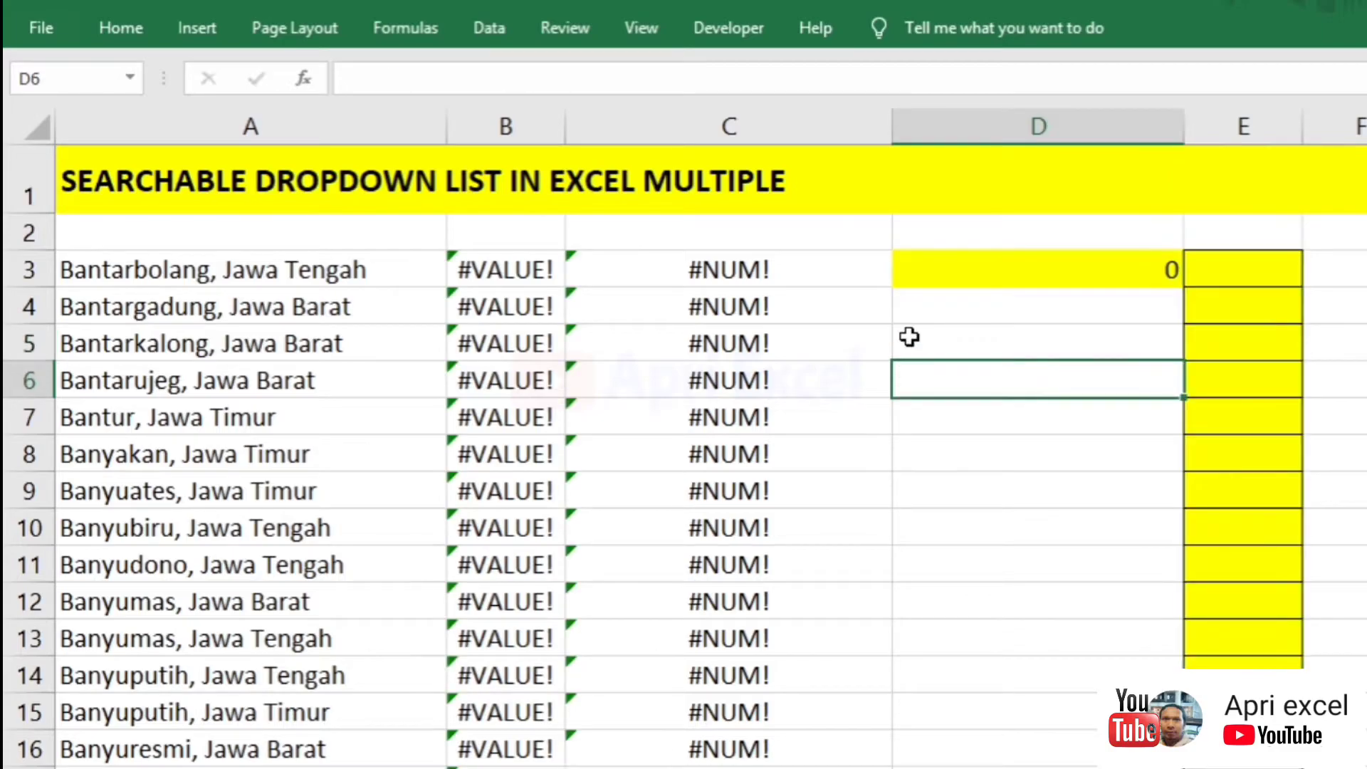
{"action": "double_click", "coordinate": [909, 336]}
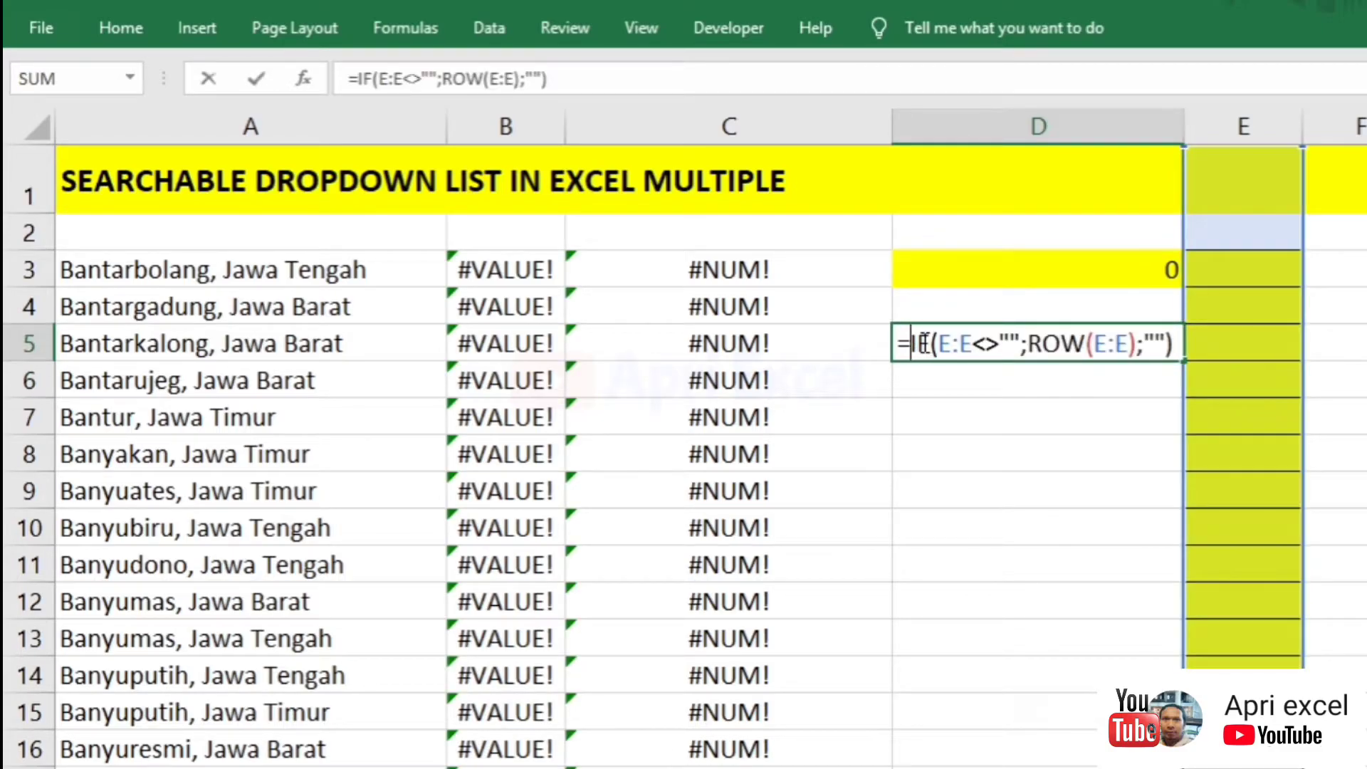
{"action": "type", "text": "max("}
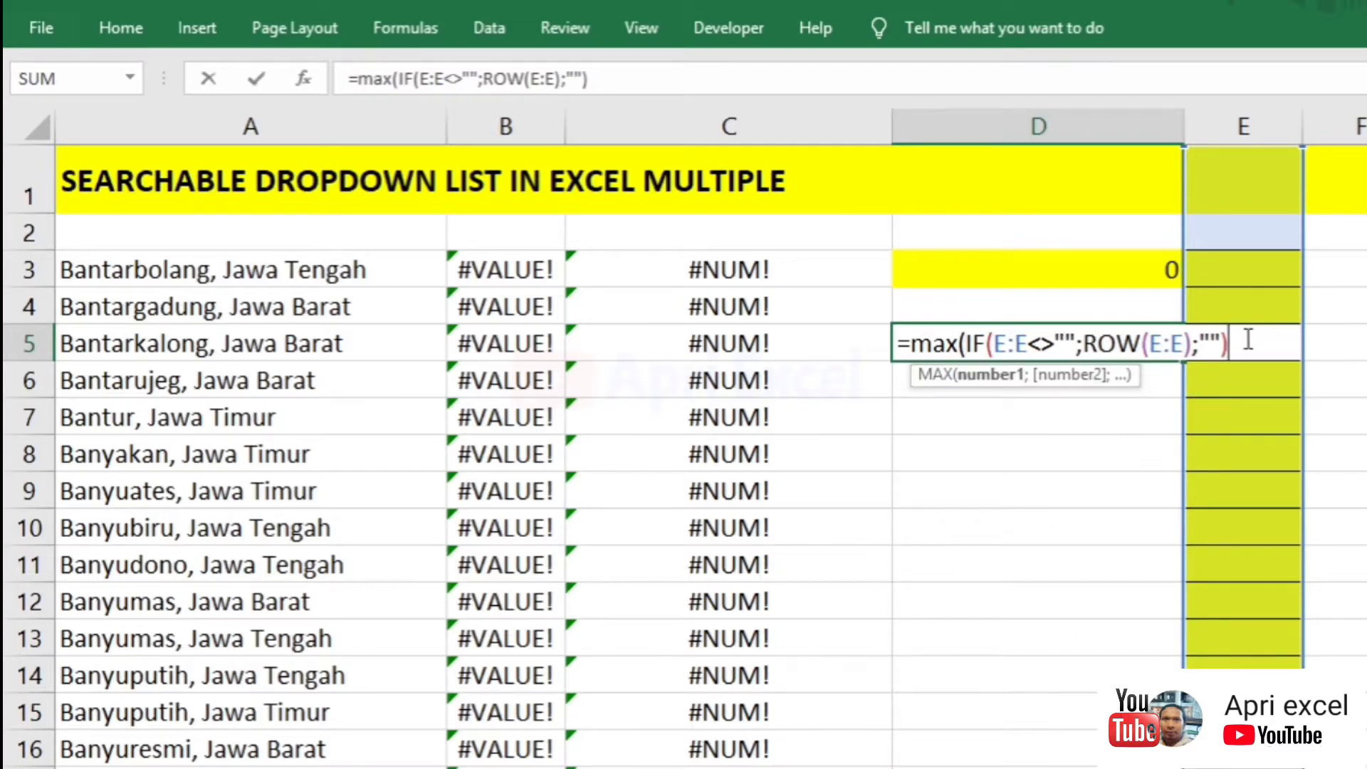
{"action": "type", "text": ")"}
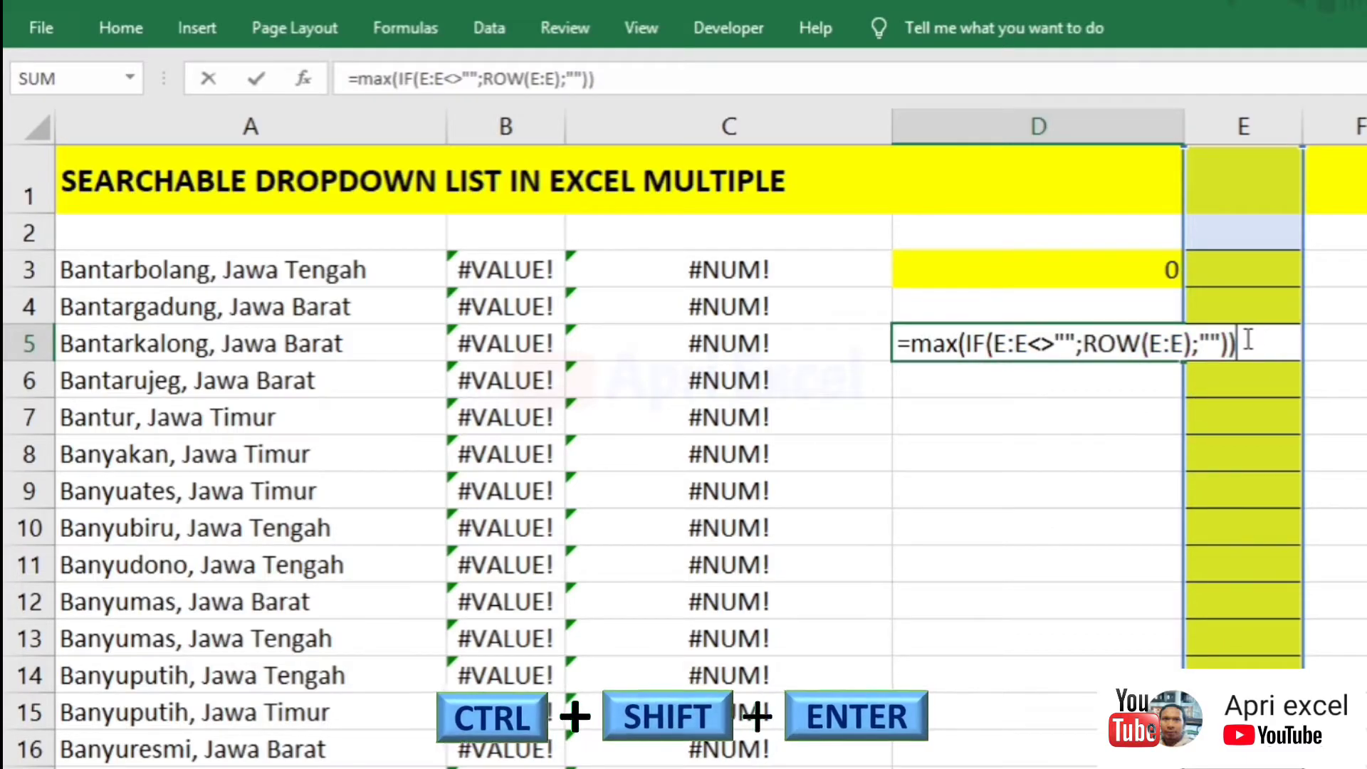
{"action": "key", "text": "ctrl+shift+Return"}
Test D5 with entries 'la' in E3 and 'tir' in E8, then clear E3.
{"action": "left_click", "coordinate": [1236, 286]}
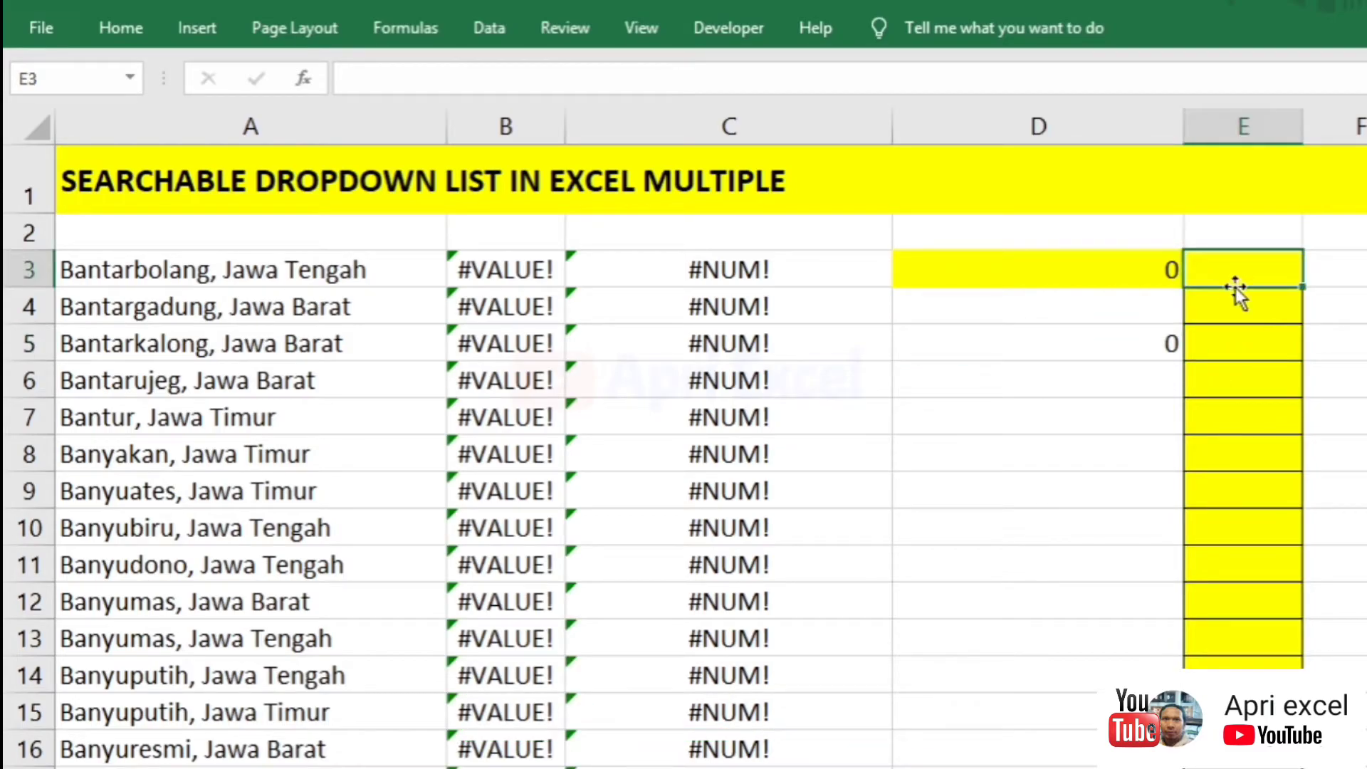
{"action": "type", "text": "lab"}
{"action": "key", "text": "Return"}
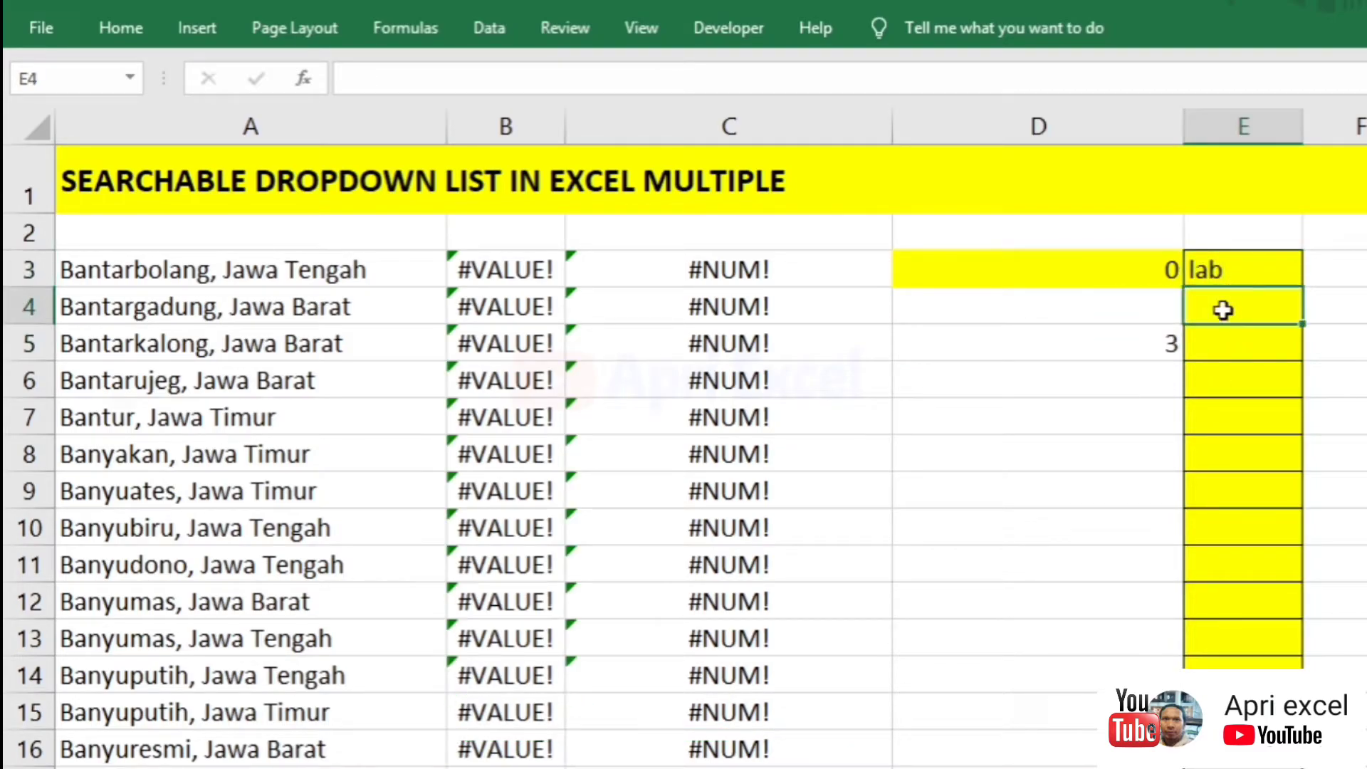
{"action": "left_click", "coordinate": [1257, 456]}
{"action": "type", "text": "tir"}
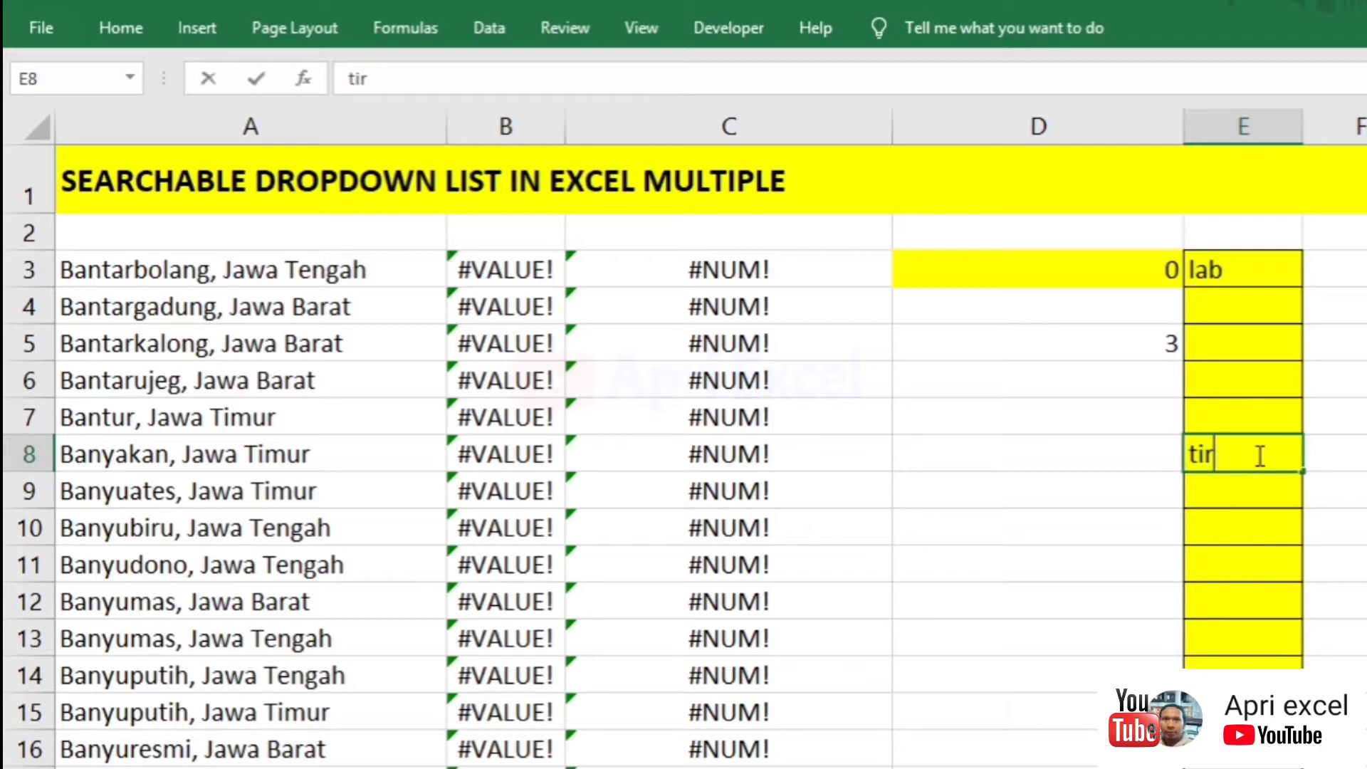
{"action": "key", "text": "Return"}
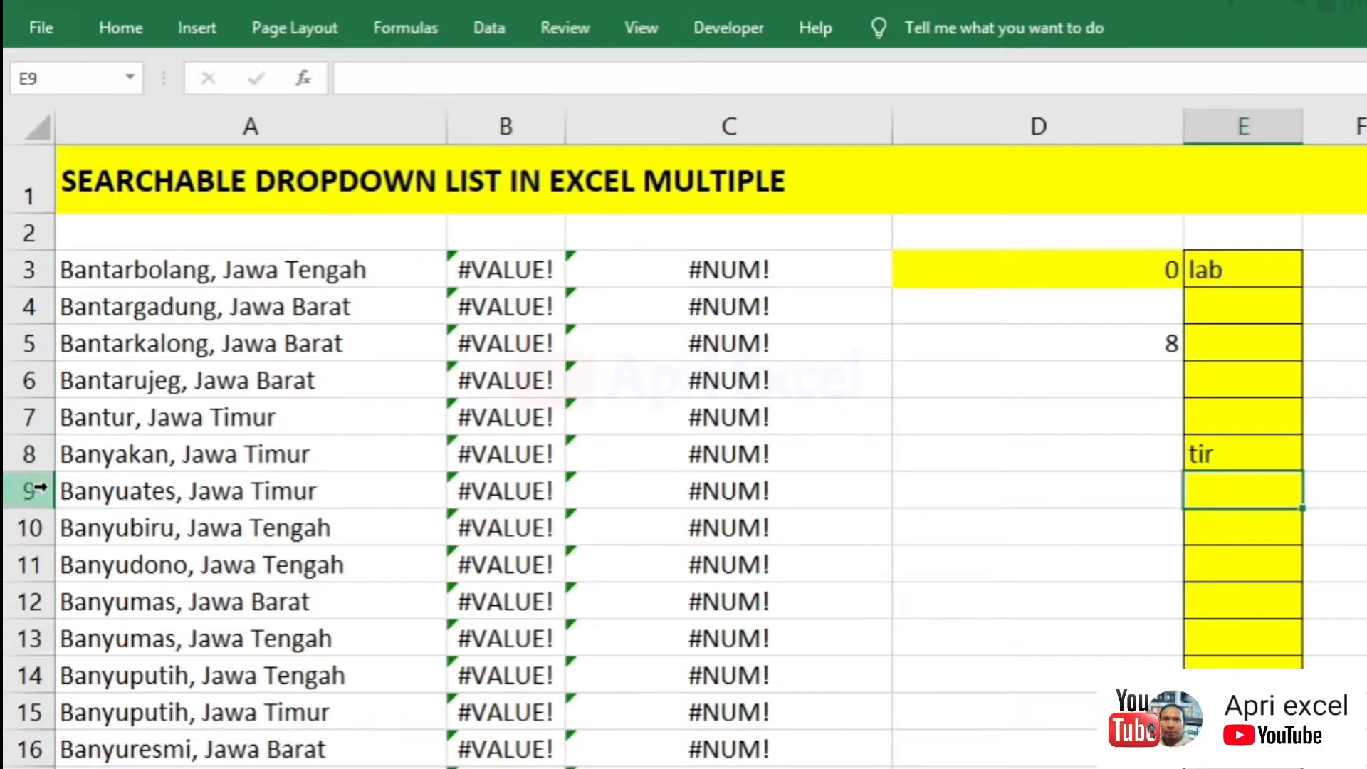
{"action": "left_click", "coordinate": [13, 454]}
{"action": "left_click", "coordinate": [1241, 445]}
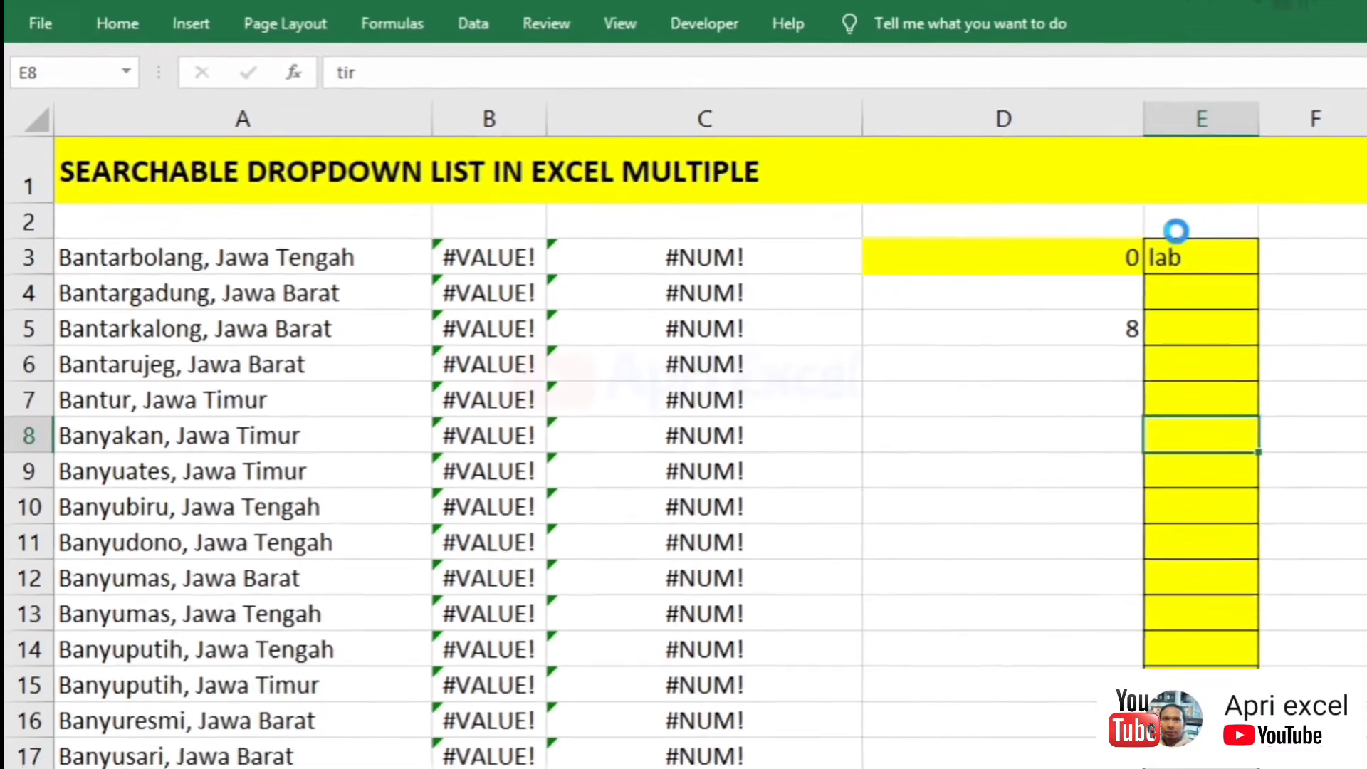
{"action": "left_click", "coordinate": [1175, 260]}
{"action": "key", "text": "Delete"}
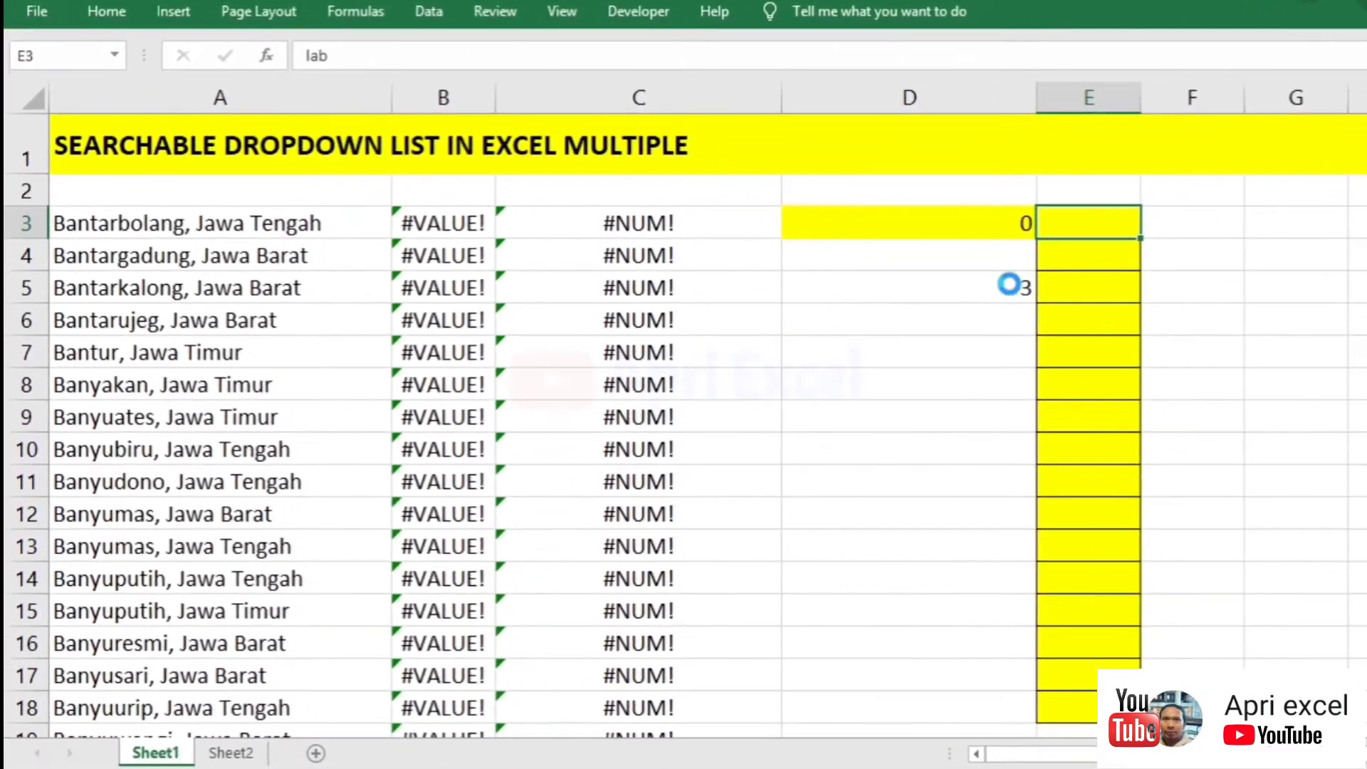
{"action": "left_click", "coordinate": [1112, 326]}
Move D5's MAX formula into D3's OFFSET rows argument with ROW(E:E)-1, as an array formula.
{"action": "double_click", "coordinate": [1008, 285]}
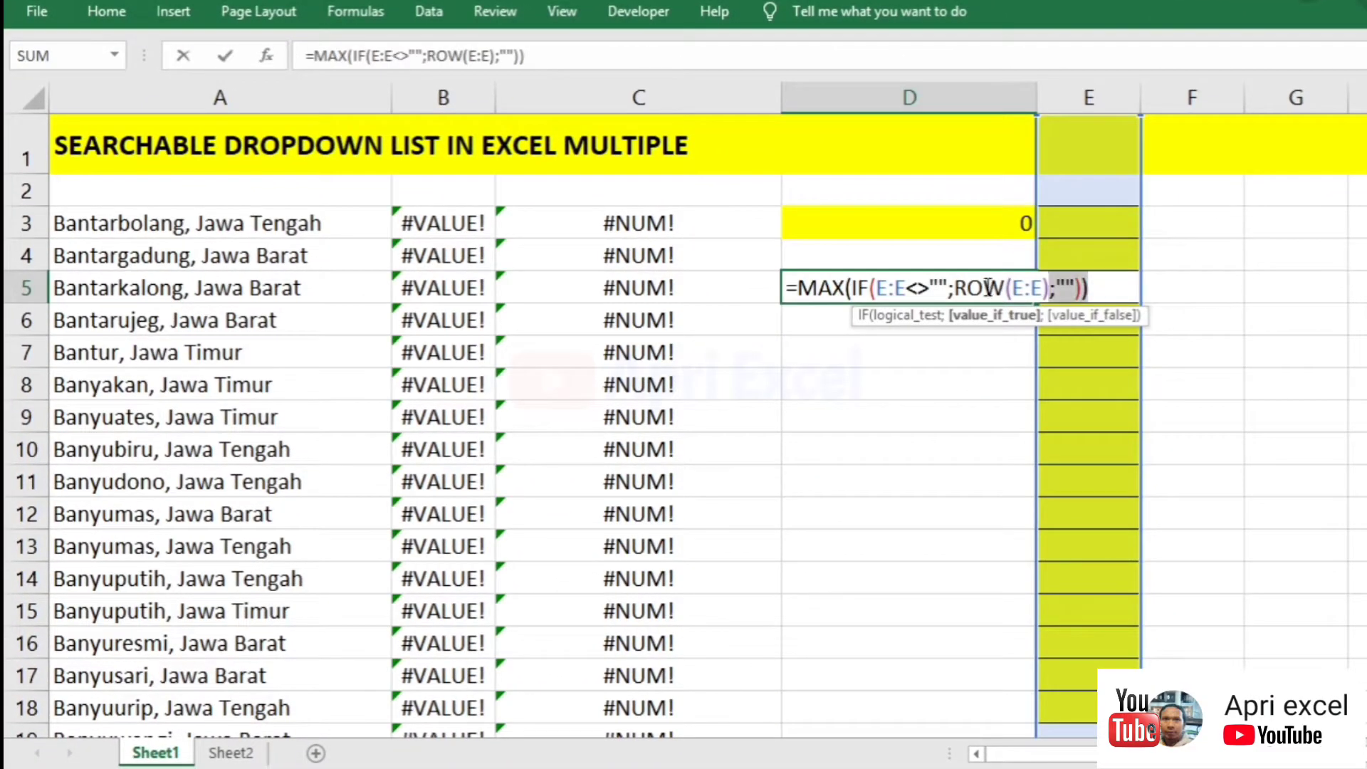
{"action": "left_click_drag", "start_coordinate": [1086, 289], "coordinate": [801, 292]}
{"action": "key", "text": "ctrl+x"}
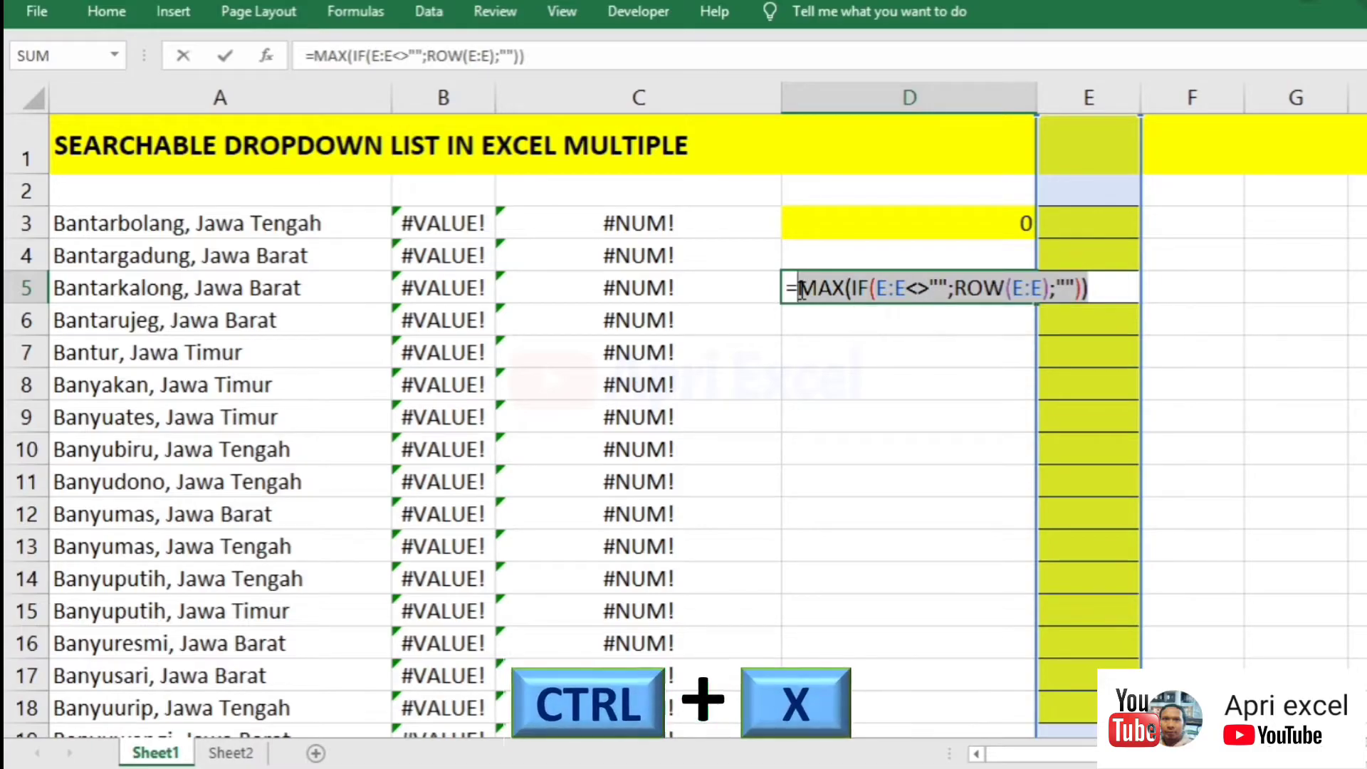
{"action": "key", "text": "Escape"}
{"action": "double_click", "coordinate": [863, 225]}
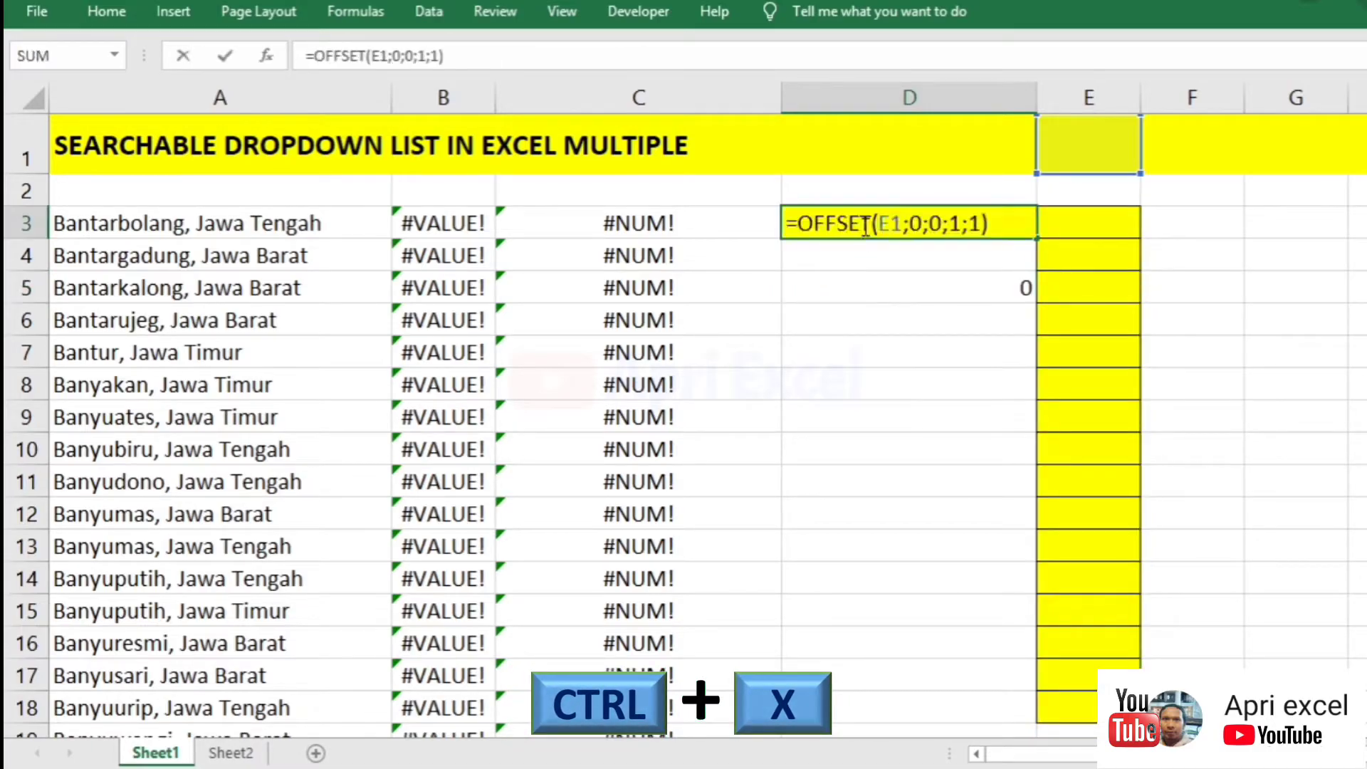
{"action": "double_click", "coordinate": [917, 224]}
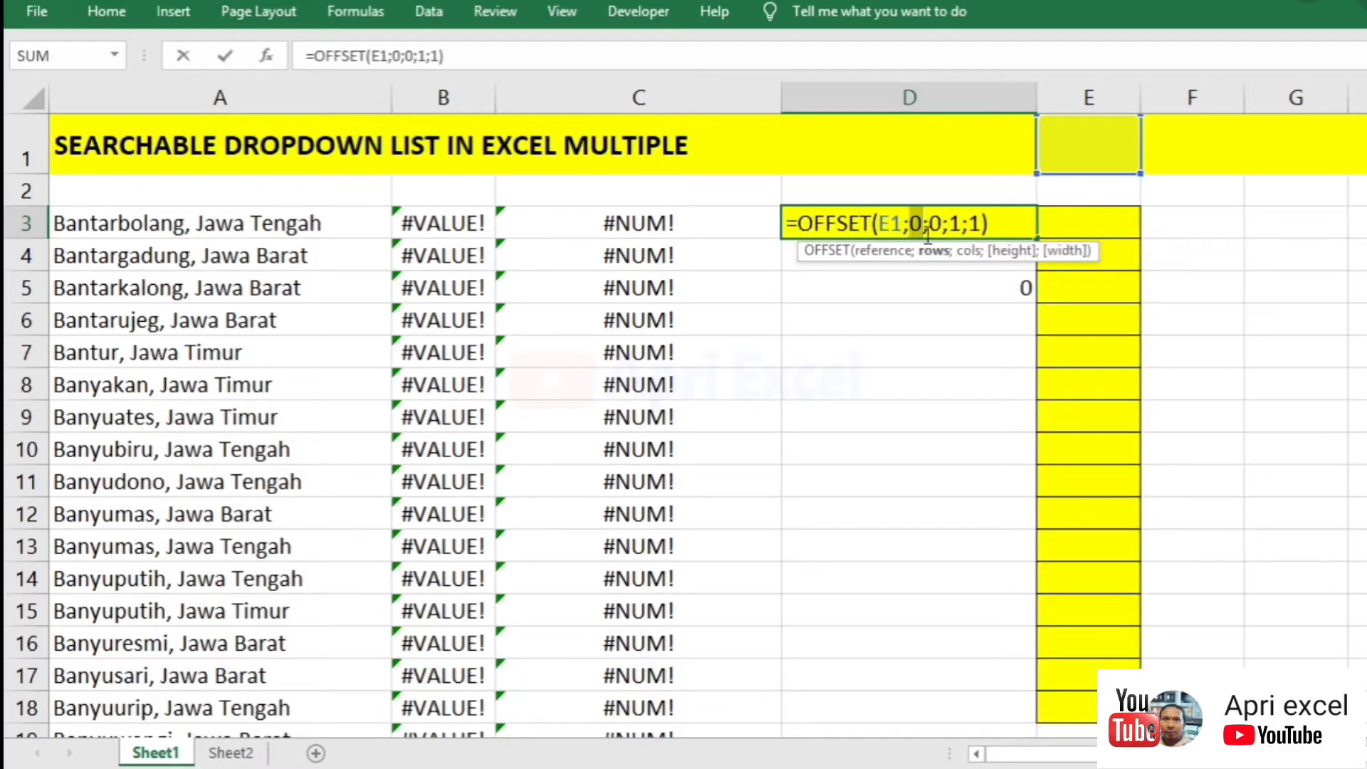
{"action": "key", "text": "ctrl+v"}
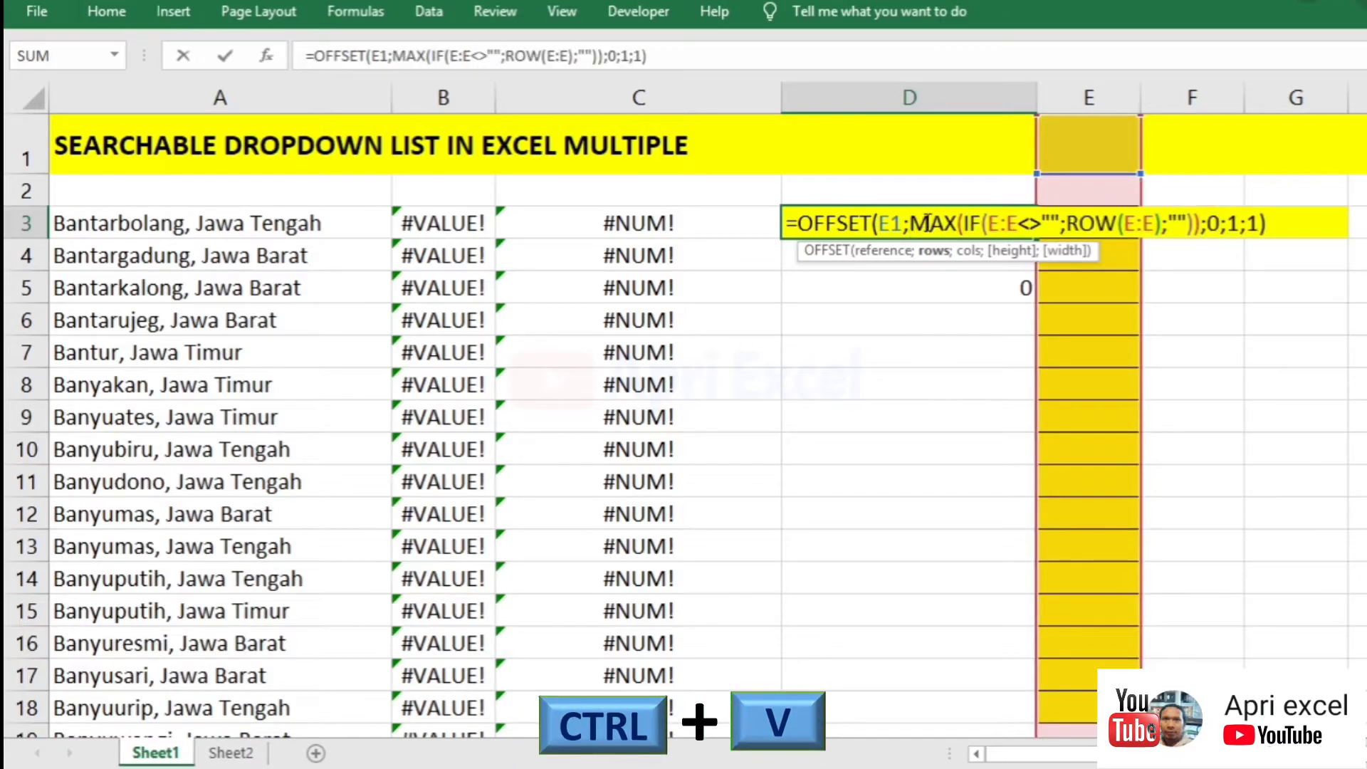
{"action": "left_click", "coordinate": [944, 223]}
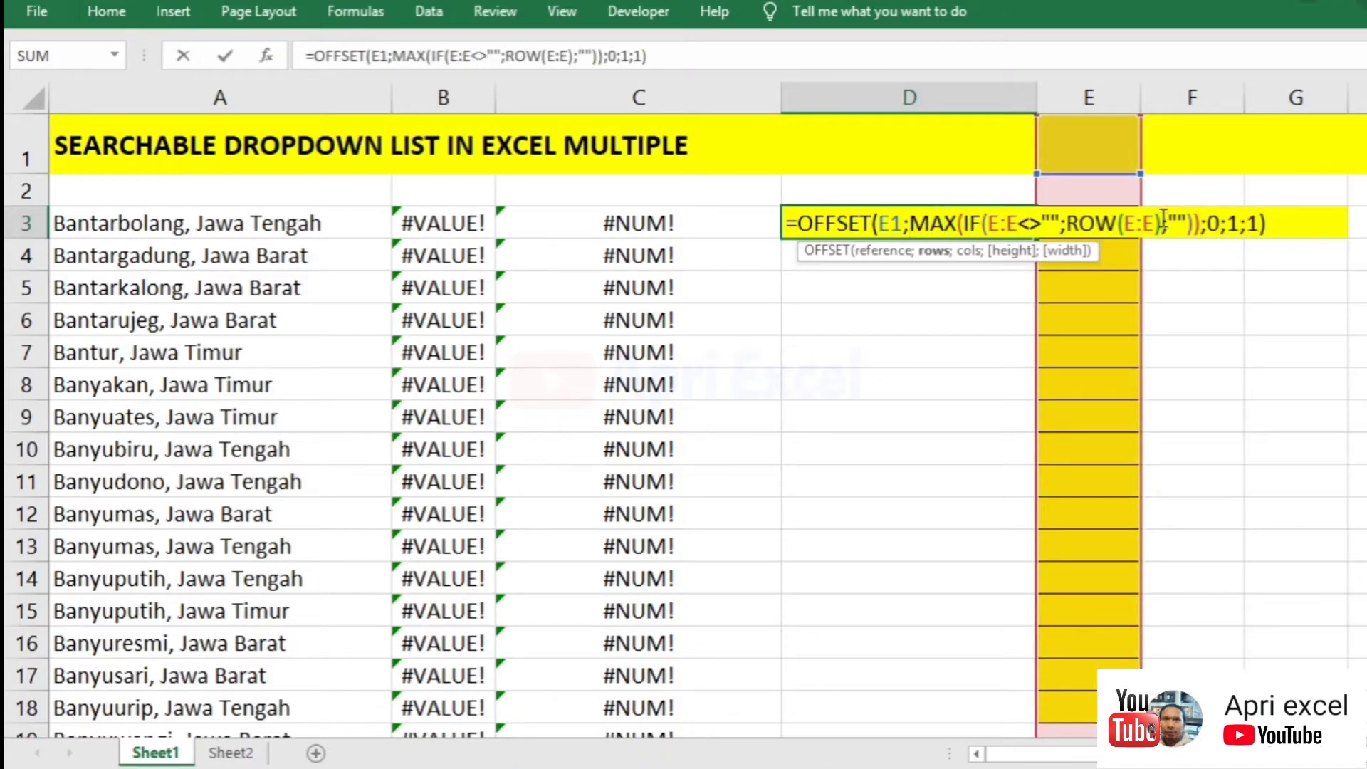
{"action": "left_click", "coordinate": [1160, 223]}
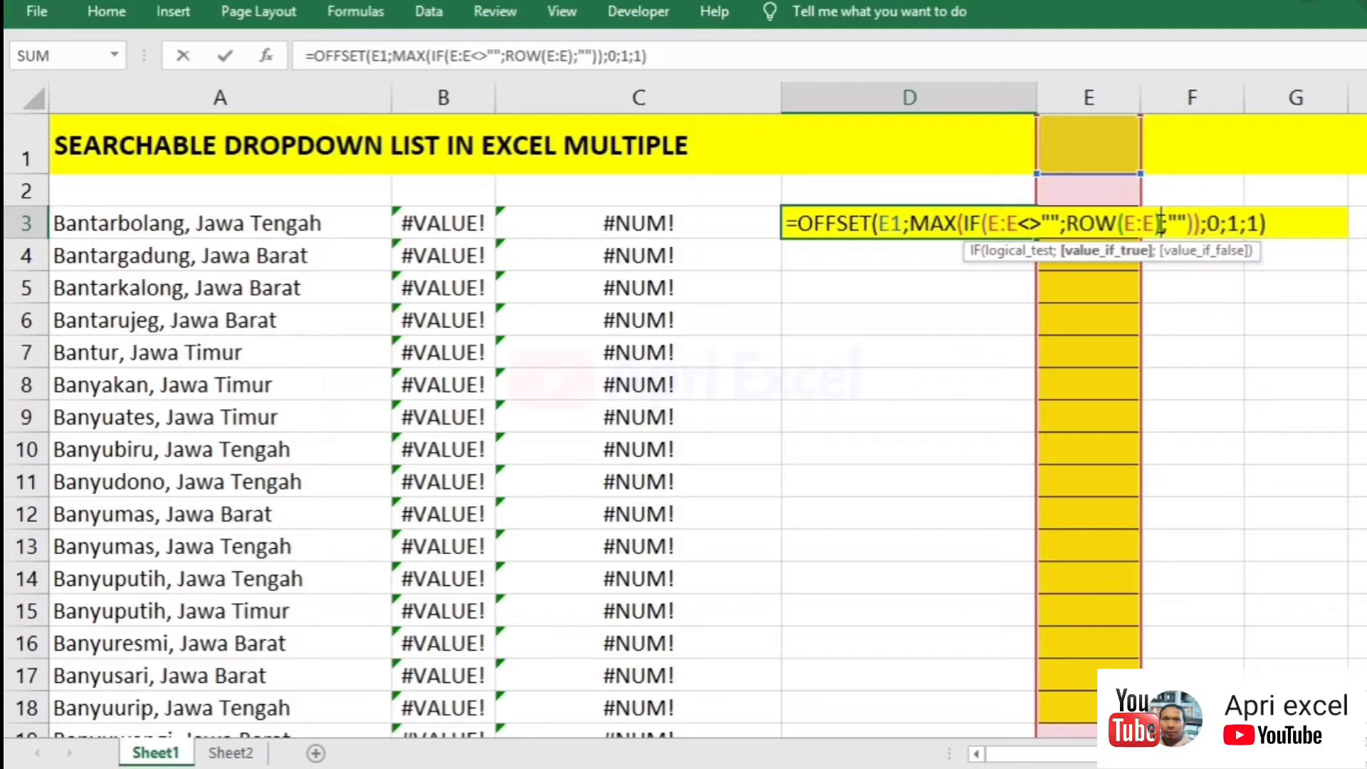
{"action": "type", "text": "-1"}
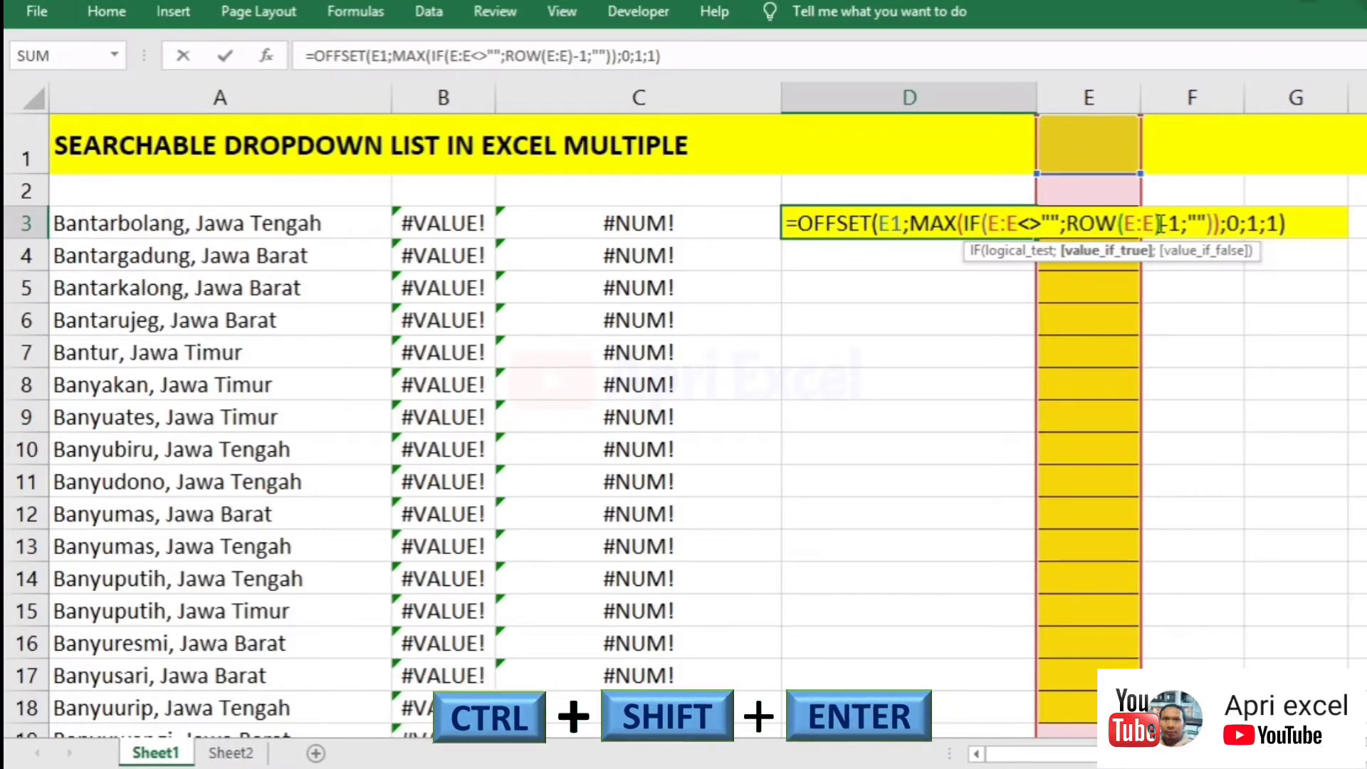
{"action": "key", "text": "ctrl+shift+Return"}
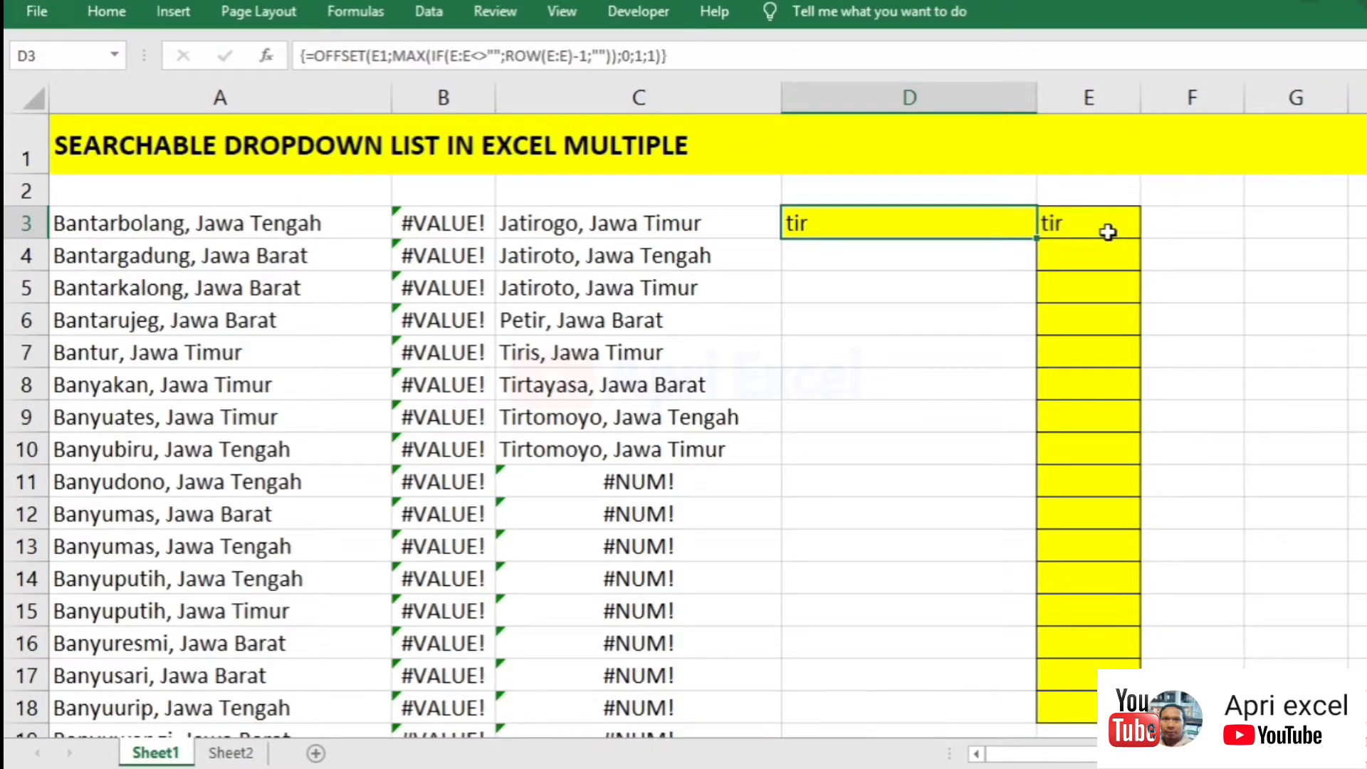
Test with 'dah' in E6, then clear the test entries in E3:E6.
{"action": "left_click", "coordinate": [1103, 225]}
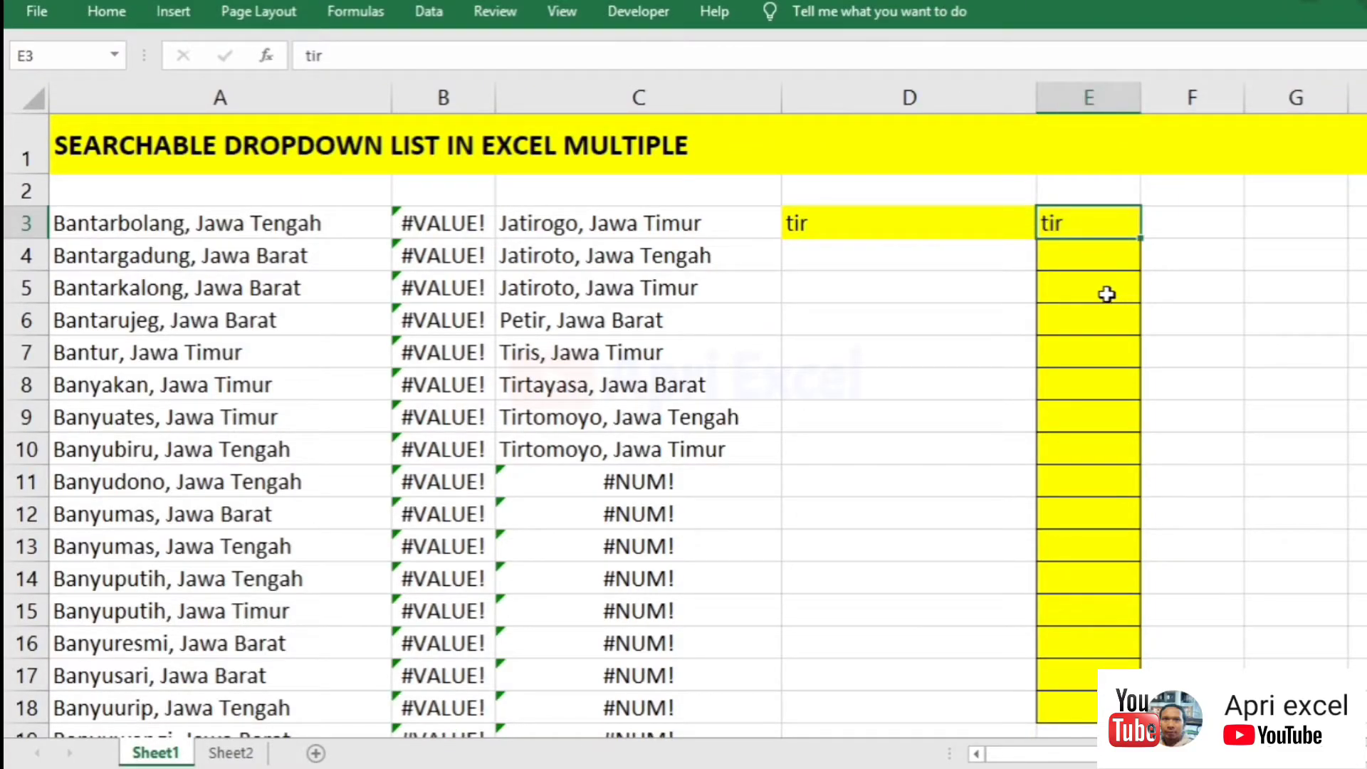
{"action": "left_click", "coordinate": [1076, 325]}
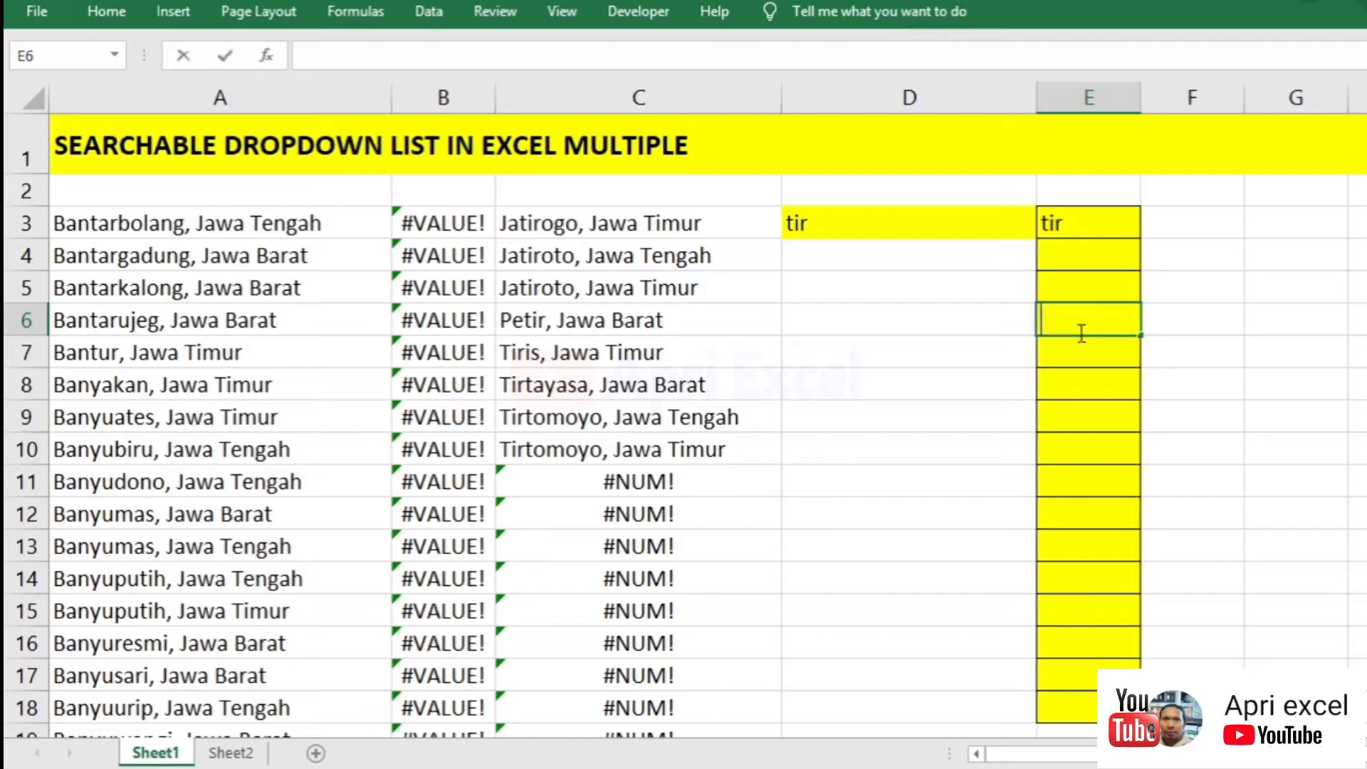
{"action": "type", "text": "dah"}
{"action": "key", "text": "Return"}
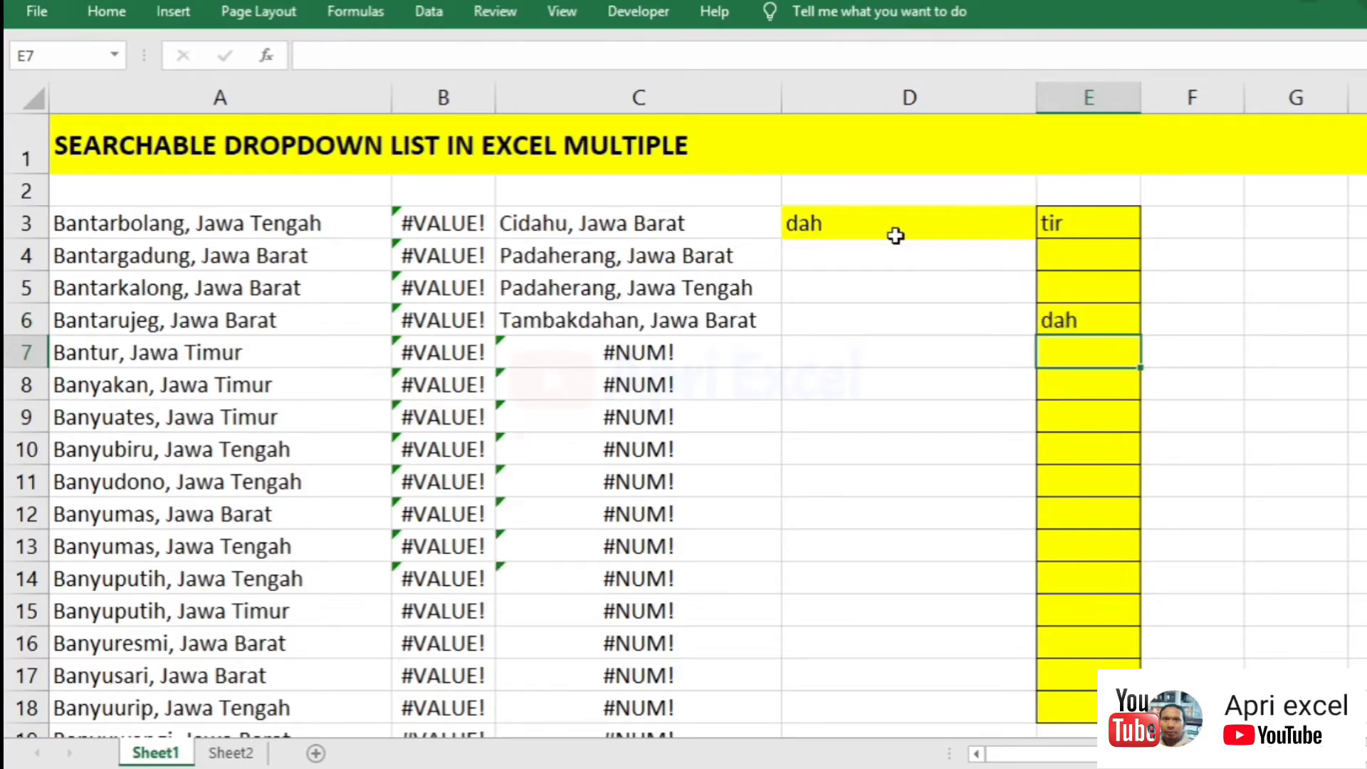
{"action": "left_click", "coordinate": [1123, 227]}
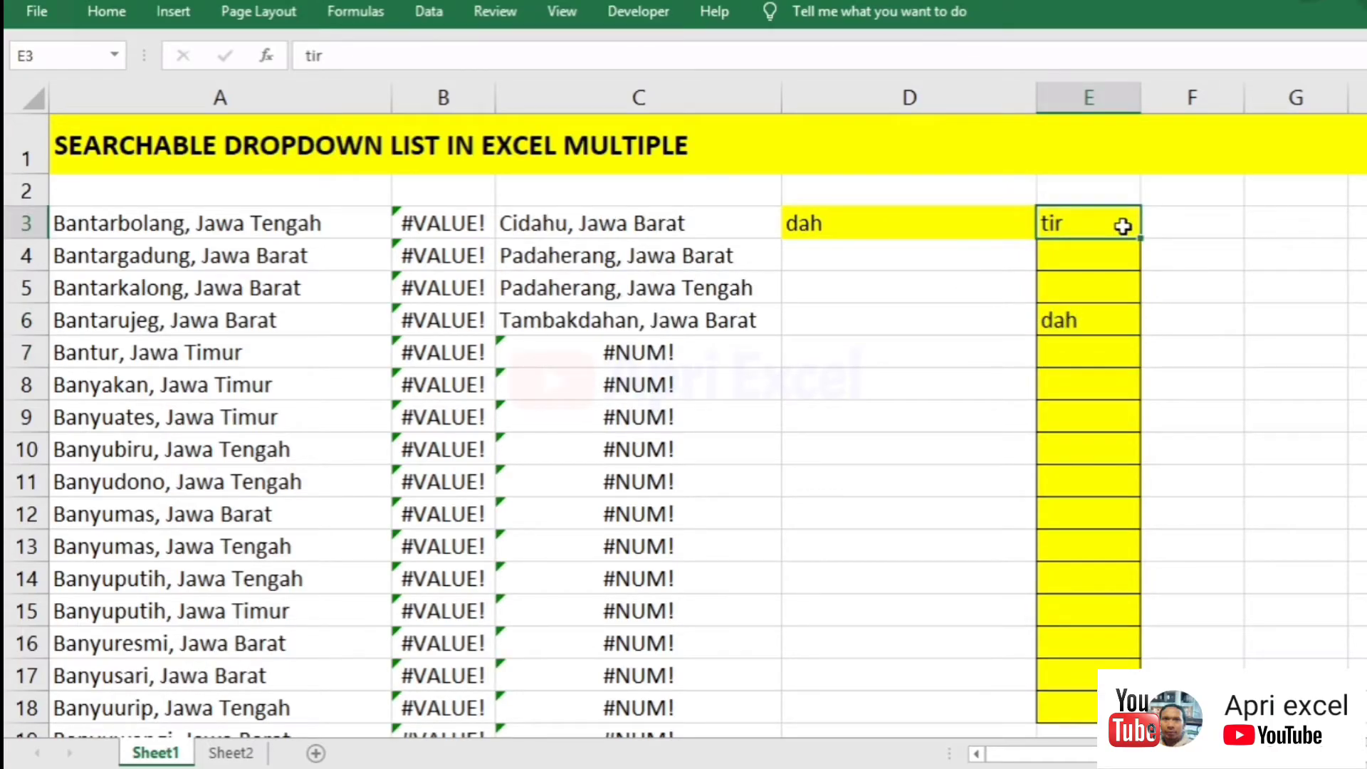
{"action": "left_click_drag", "start_coordinate": [1123, 227], "coordinate": [1101, 321]}
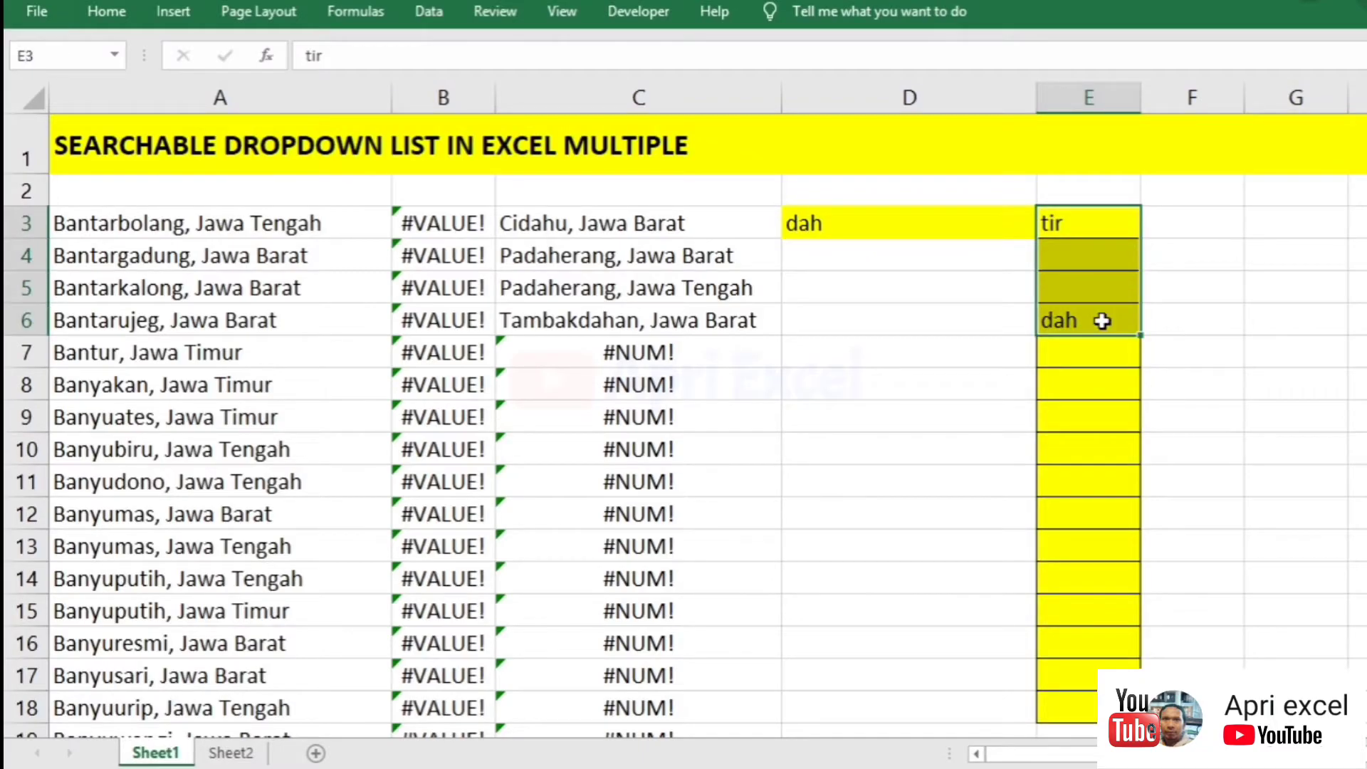
{"action": "key", "text": "Delete"}
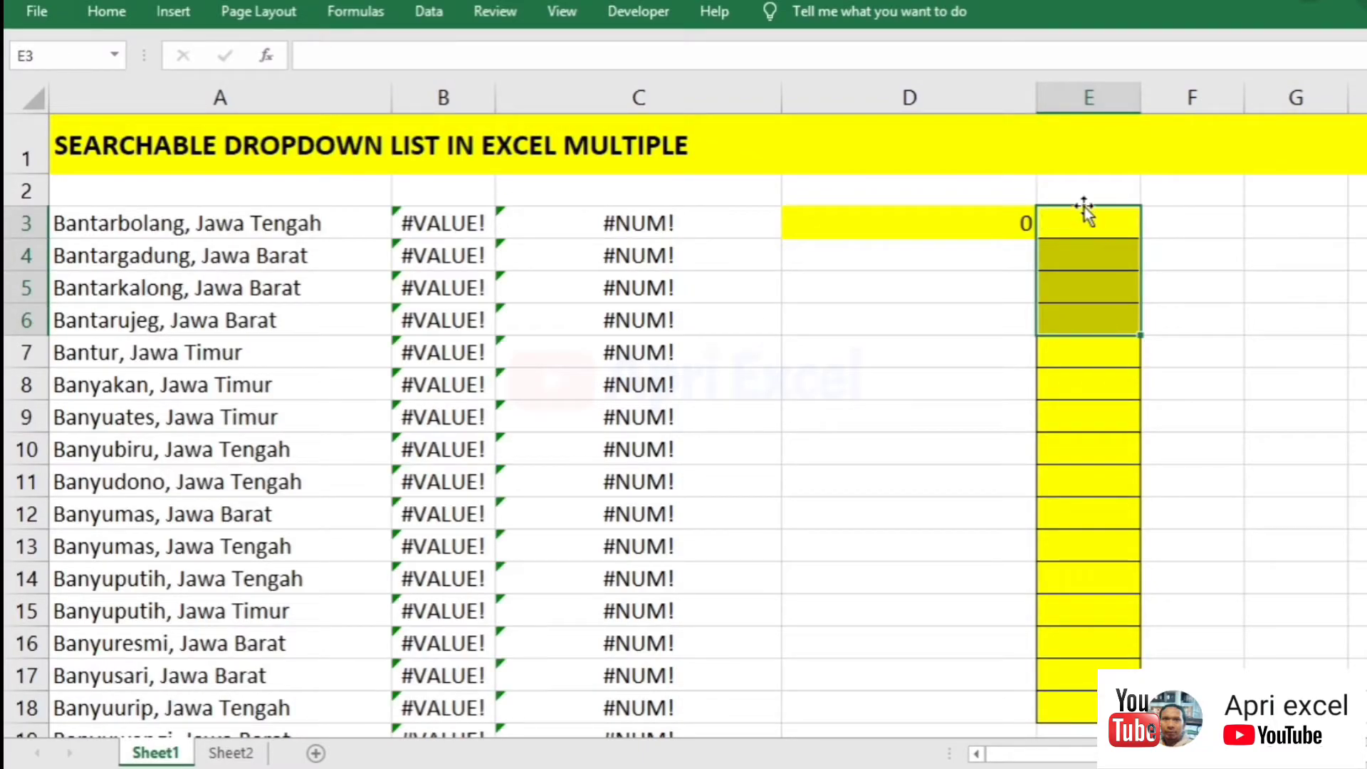
Give the yellow cells from E3 down list validation sourced from =$C$3:$C$1149.
{"action": "left_click_drag", "start_coordinate": [1084, 215], "coordinate": [1088, 726]}
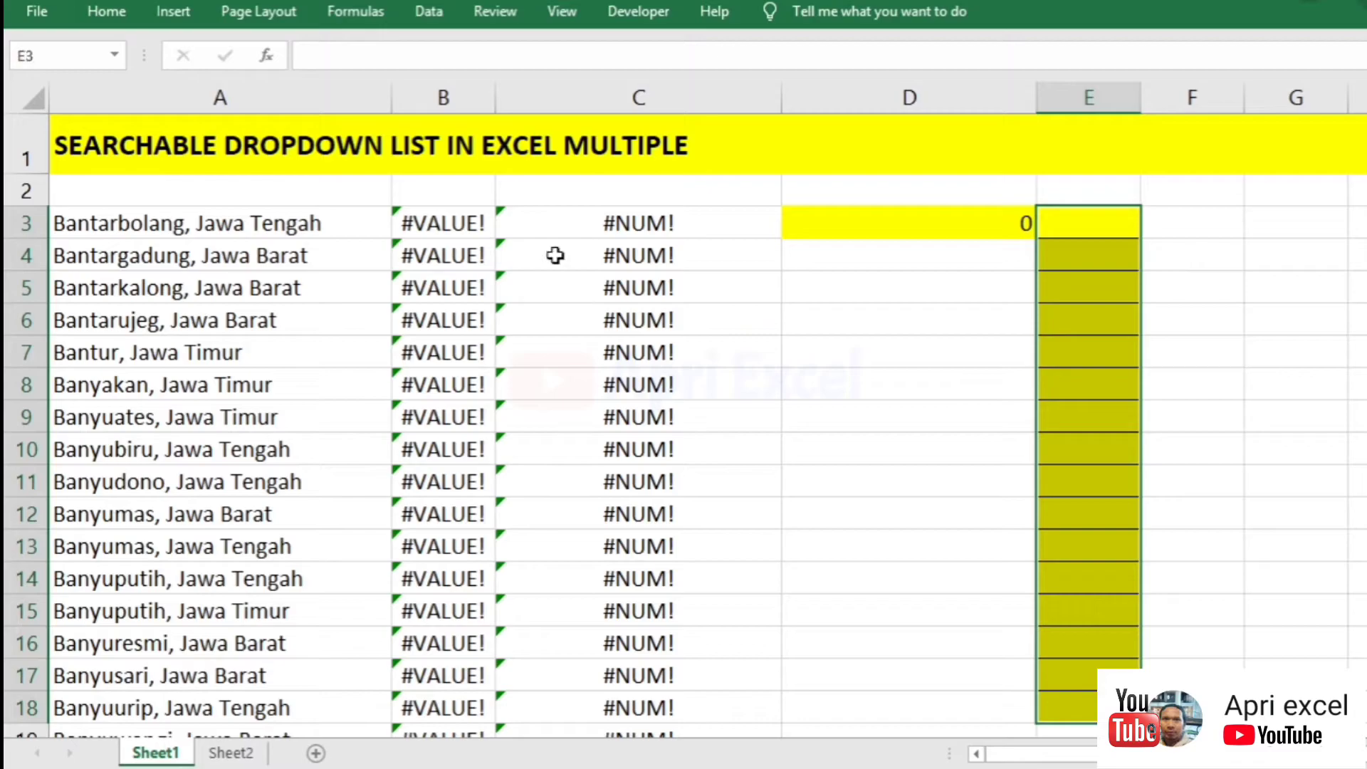
{"action": "left_click", "coordinate": [430, 13]}
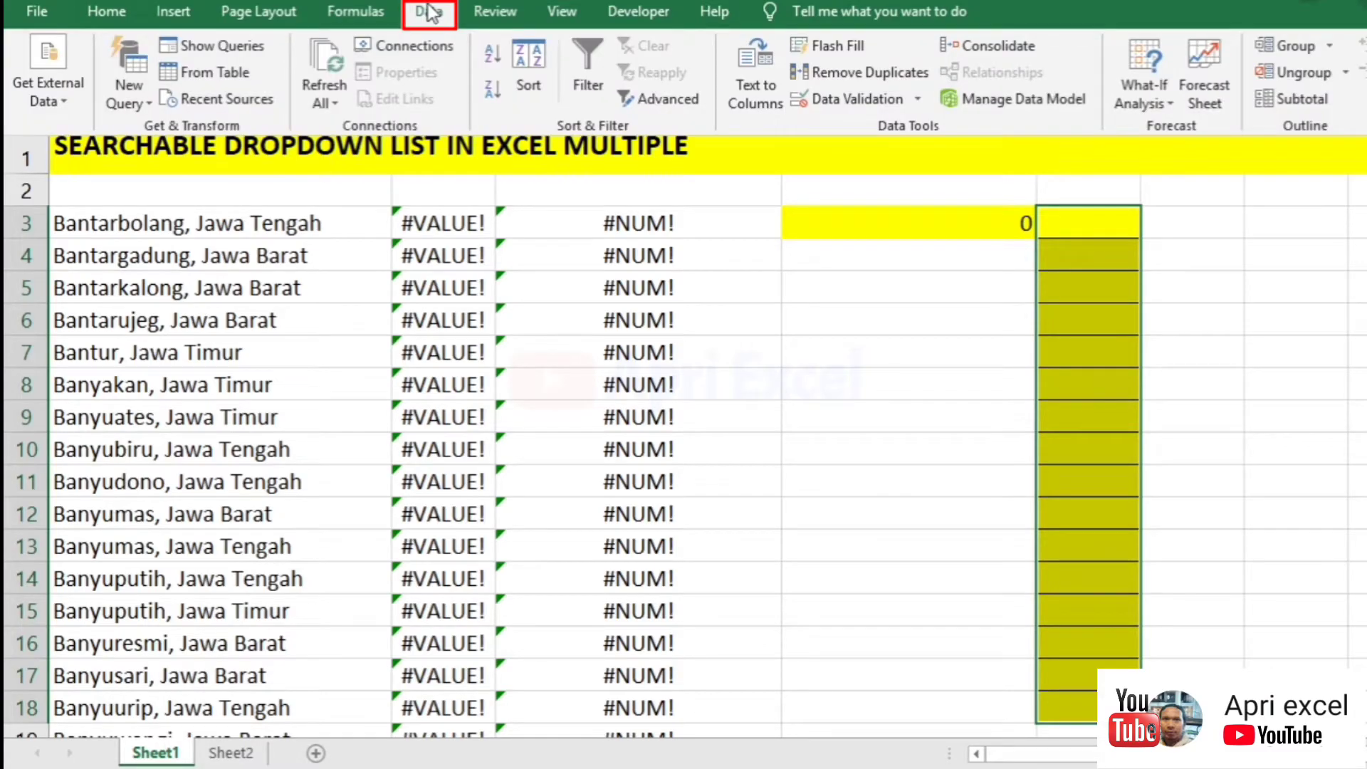
{"action": "left_click", "coordinate": [839, 98]}
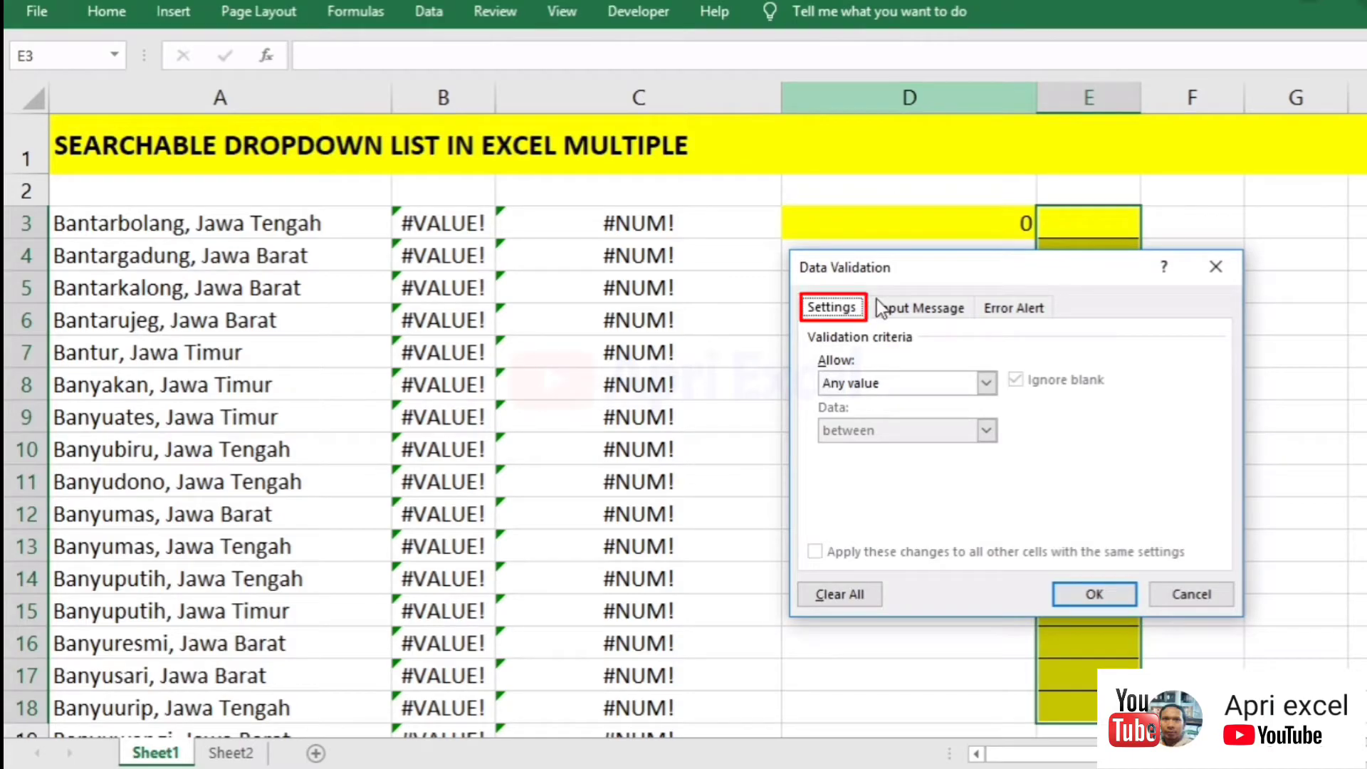
{"action": "left_click", "coordinate": [868, 390]}
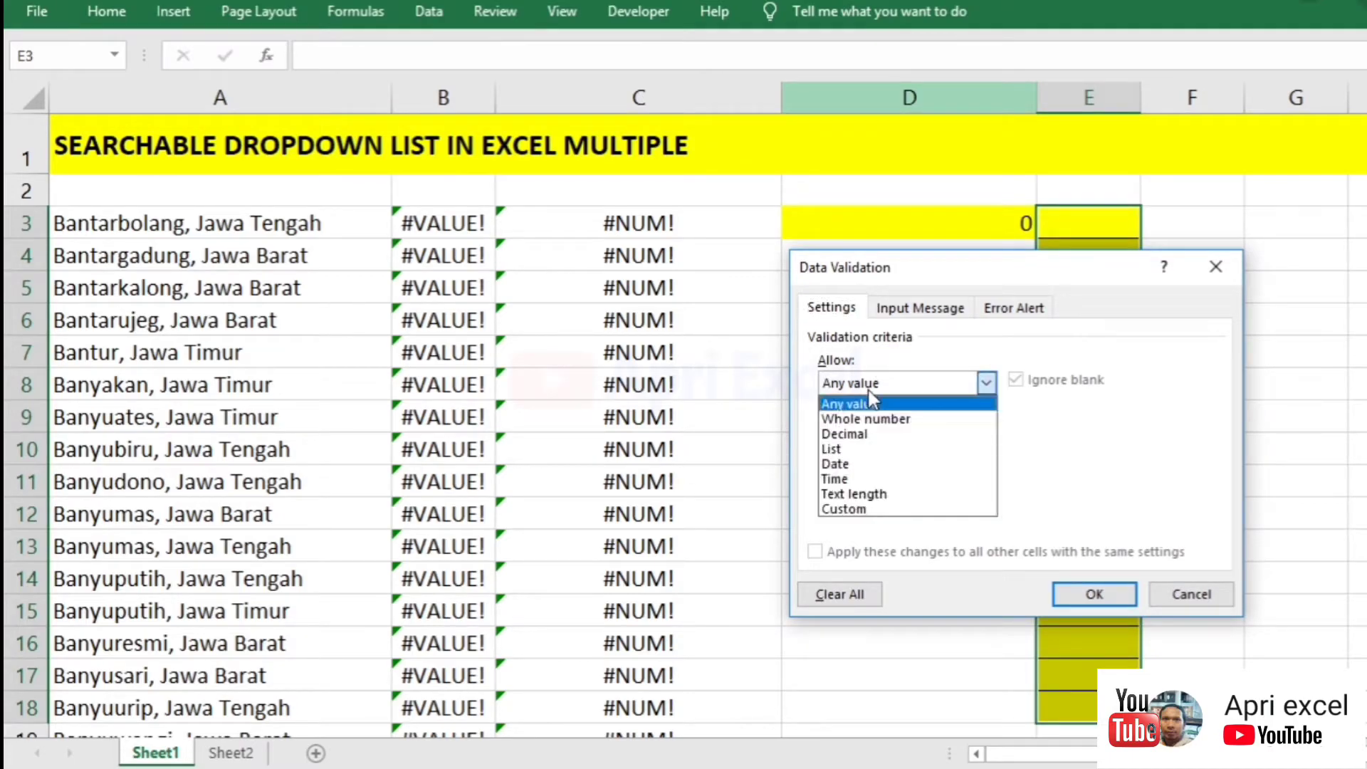
{"action": "left_click", "coordinate": [863, 450]}
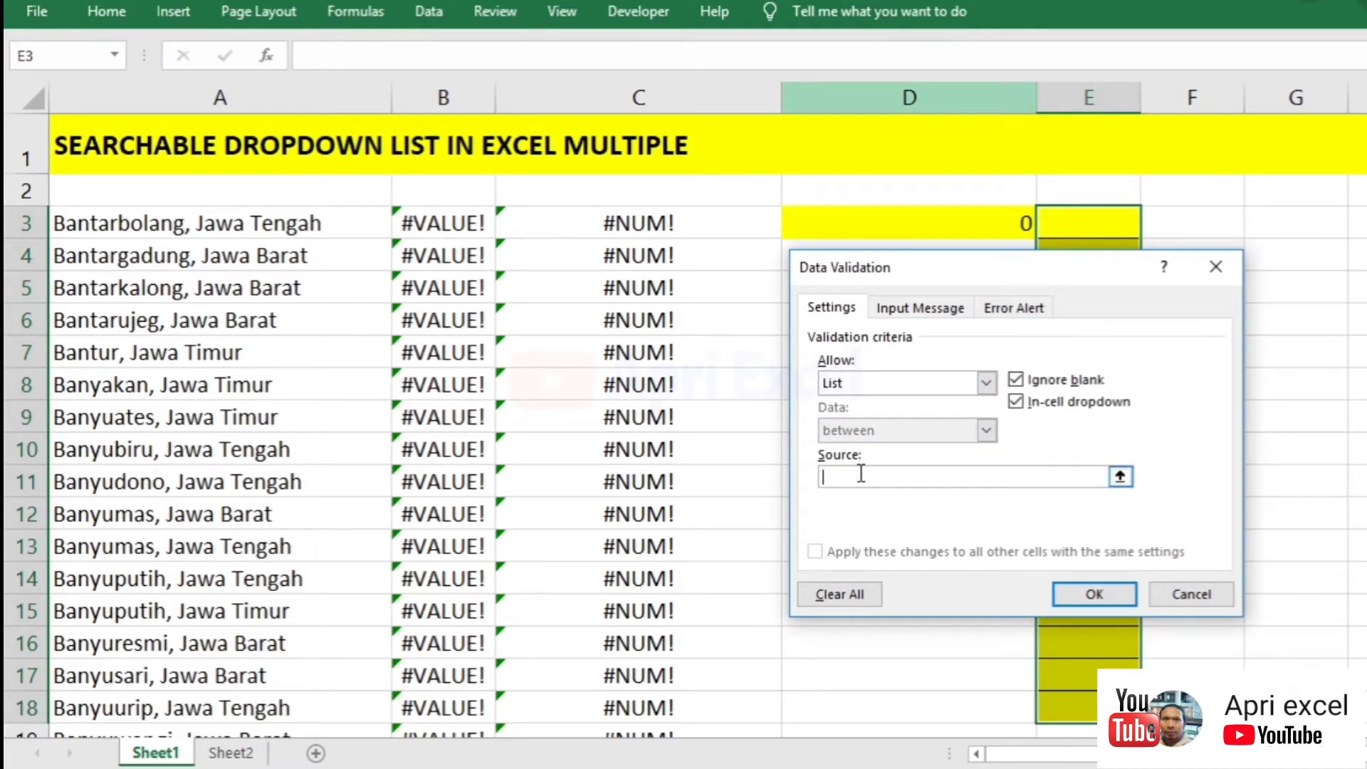
{"action": "left_click", "coordinate": [528, 215]}
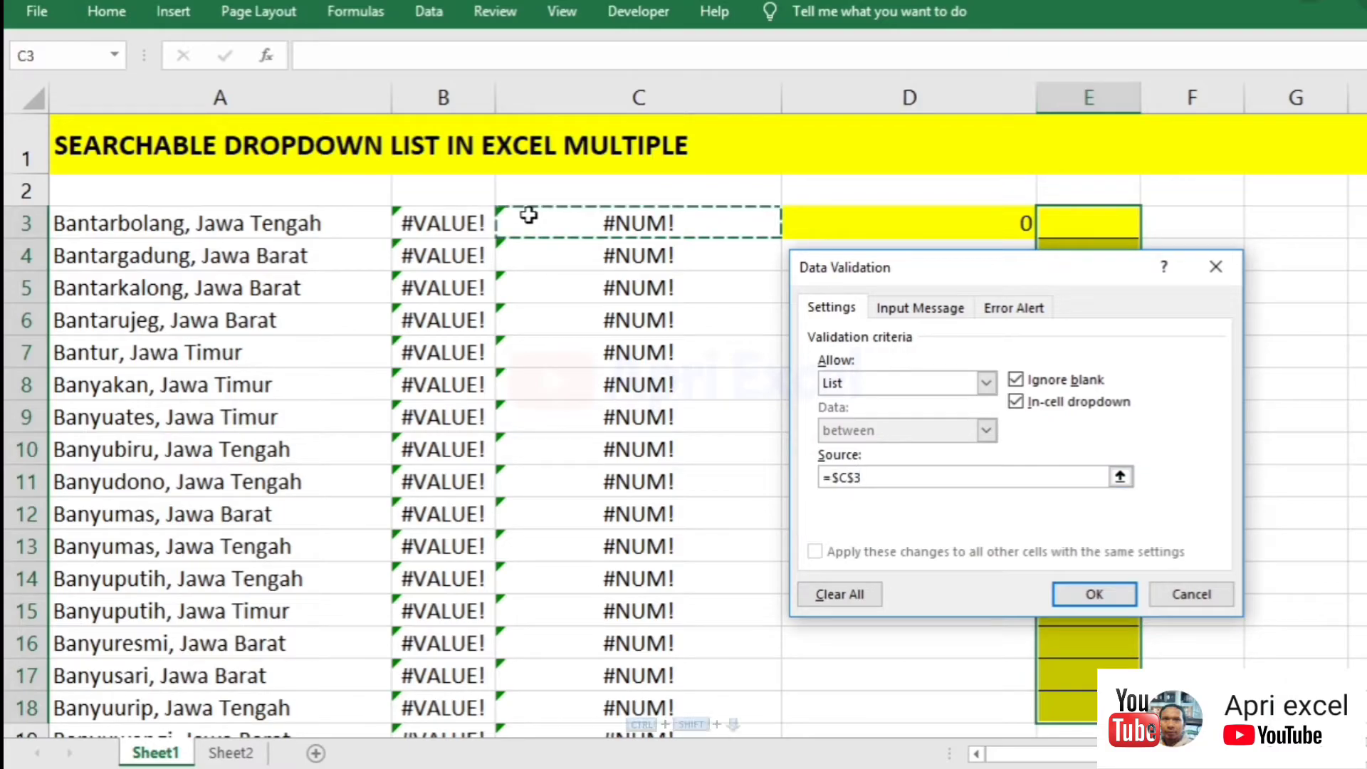
{"action": "key", "text": "ctrl+shift+Down"}
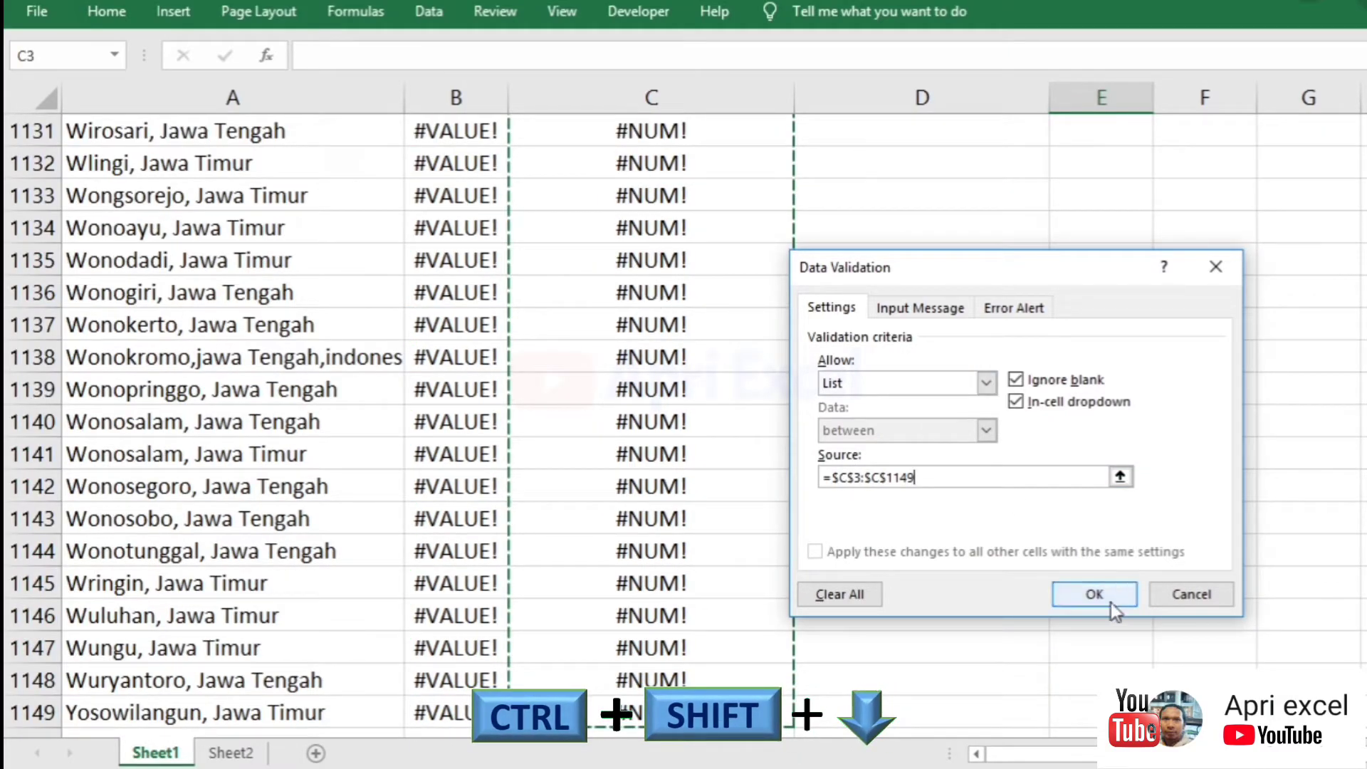
Turn off the validation's error alert so any typed text is accepted.
{"action": "left_click", "coordinate": [991, 311]}
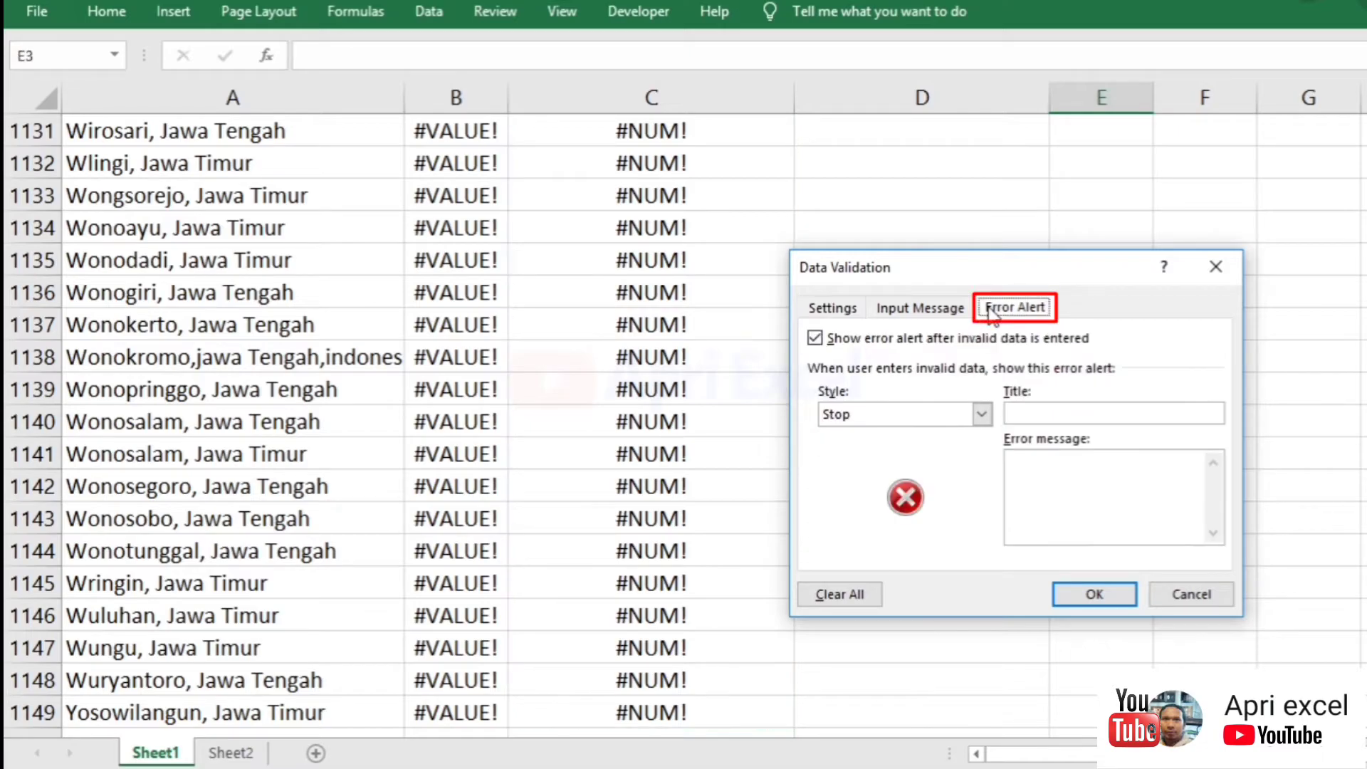
{"action": "left_click", "coordinate": [815, 340]}
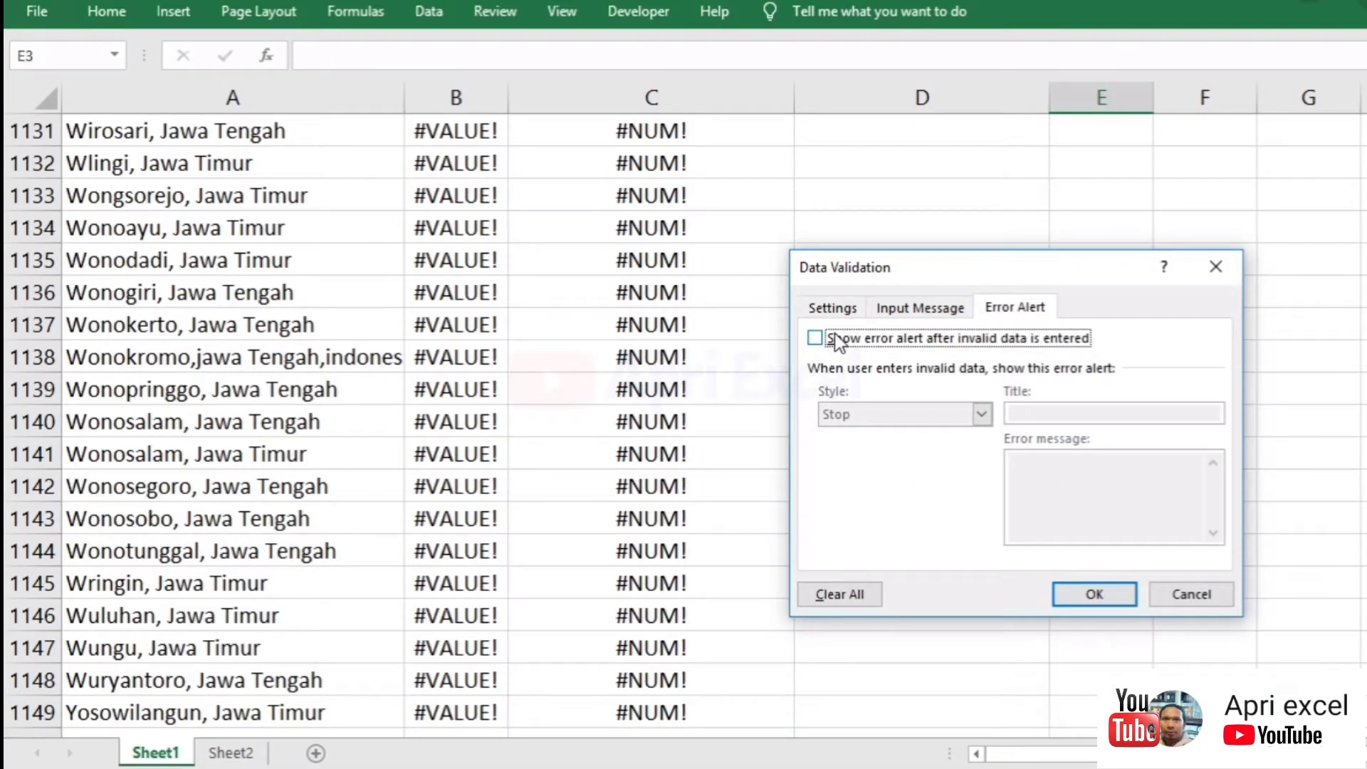
{"action": "left_click", "coordinate": [1080, 591]}
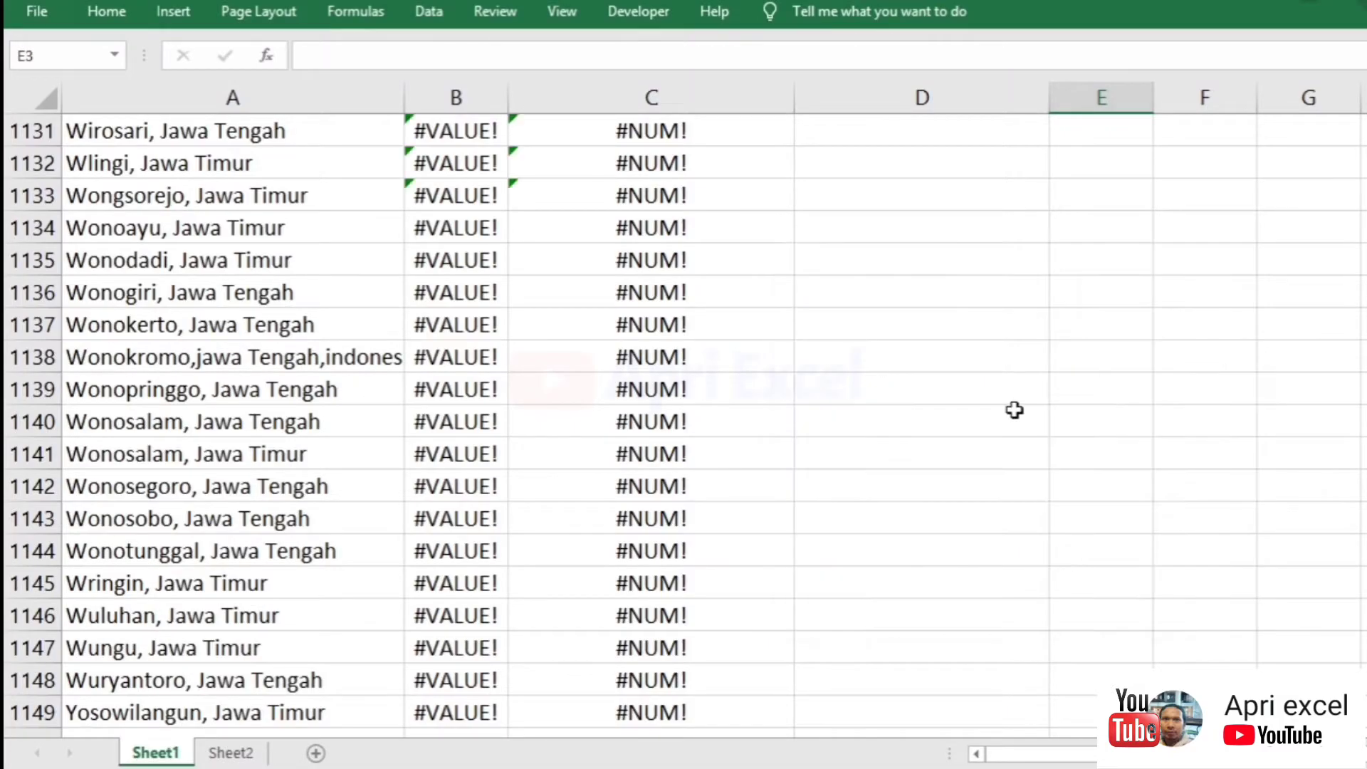
{"action": "left_click", "coordinate": [676, 325]}
{"action": "key", "text": "ctrl+Up"}
{"action": "scroll", "coordinate": [675, 325], "scroll_direction": "up", "scroll_amount": 1}
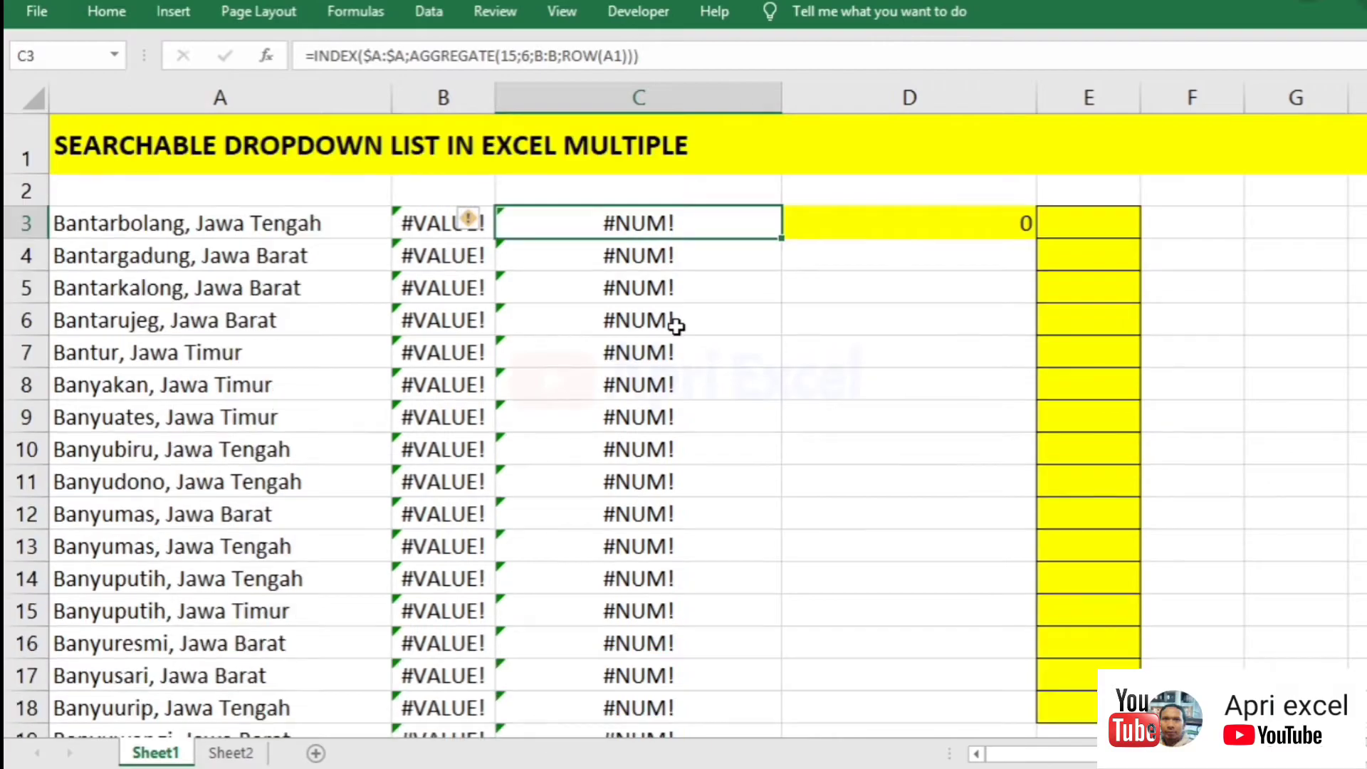
Search-pick Banyumas (banyu) in E3, Cikampek (cik) in E8, Cilengkrang (cil) in E10; autofit column E.
{"action": "left_click", "coordinate": [1097, 226]}
{"action": "type", "text": "banyu"}
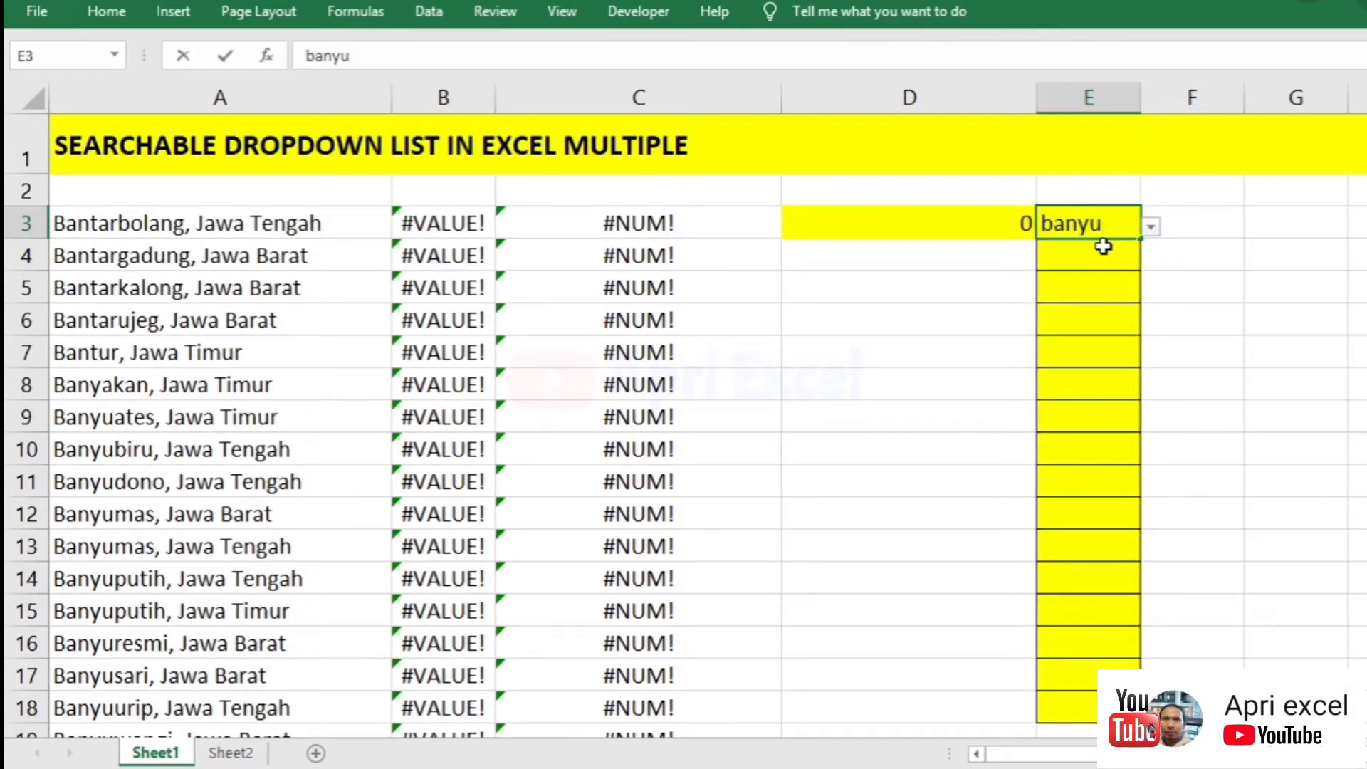
{"action": "left_click", "coordinate": [1152, 225]}
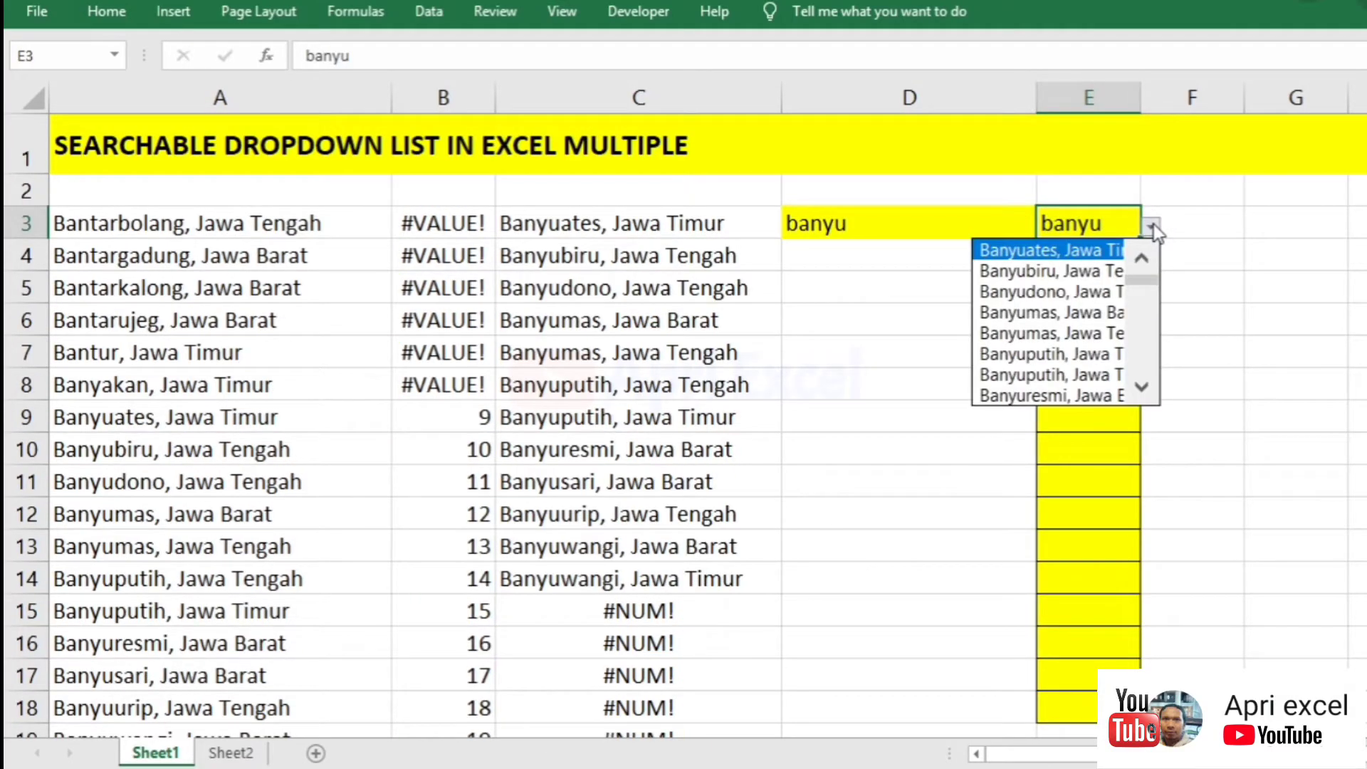
{"action": "left_click", "coordinate": [1075, 333]}
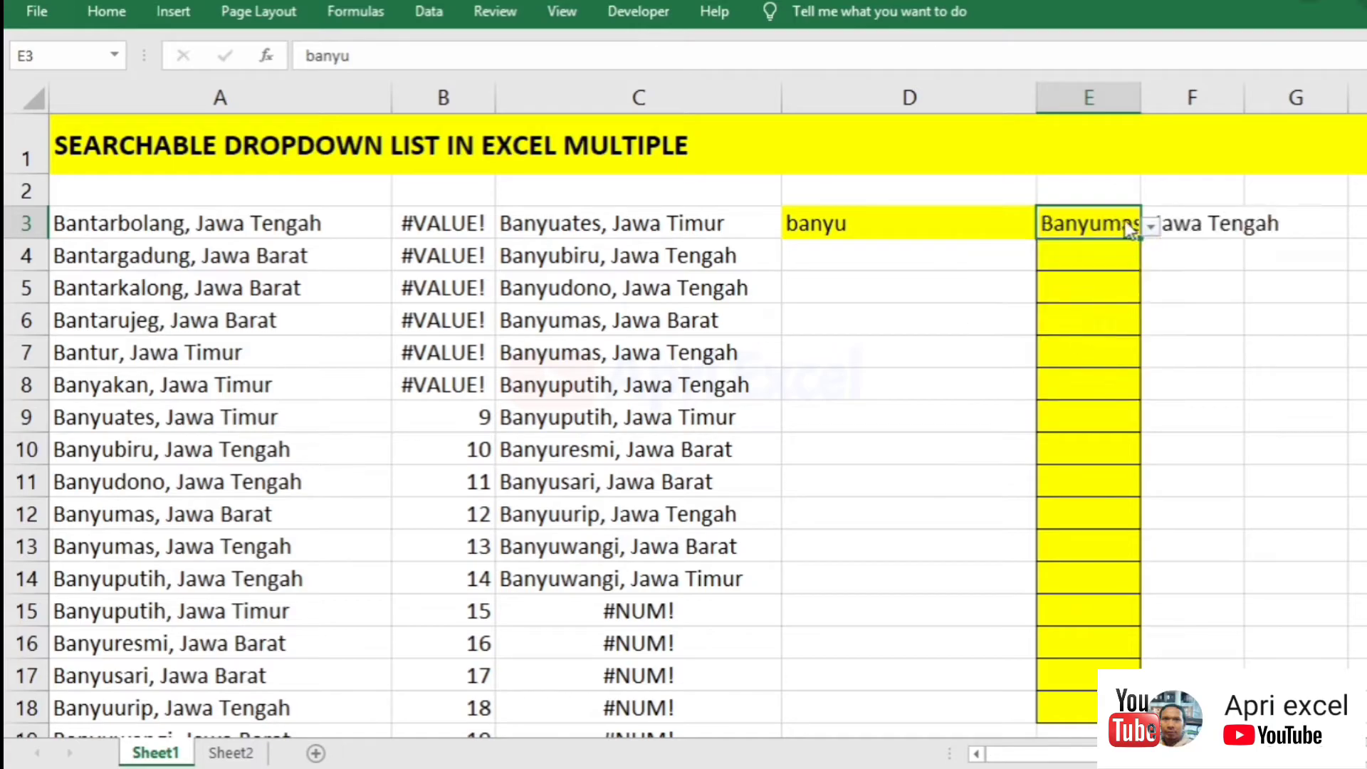
{"action": "double_click", "coordinate": [1137, 104]}
{"action": "left_click", "coordinate": [1144, 383]}
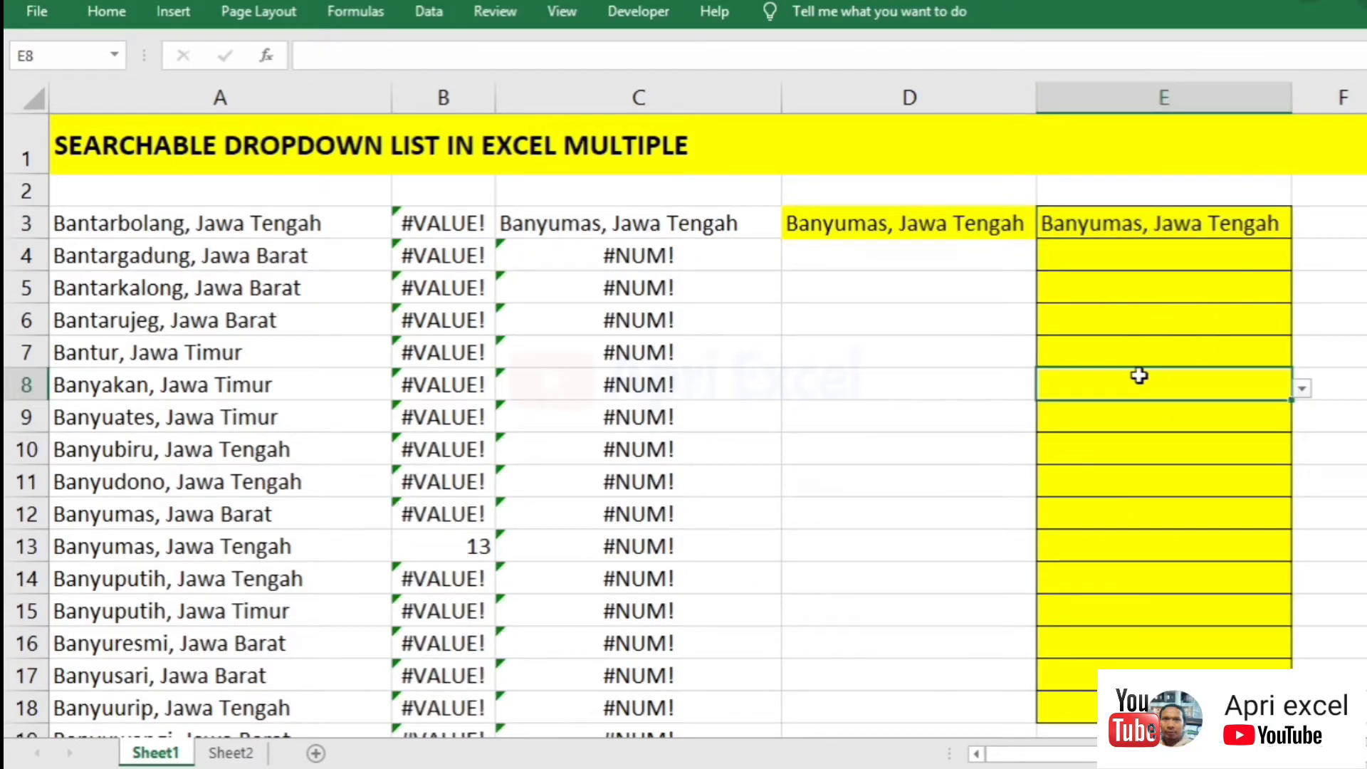
{"action": "type", "text": "cik"}
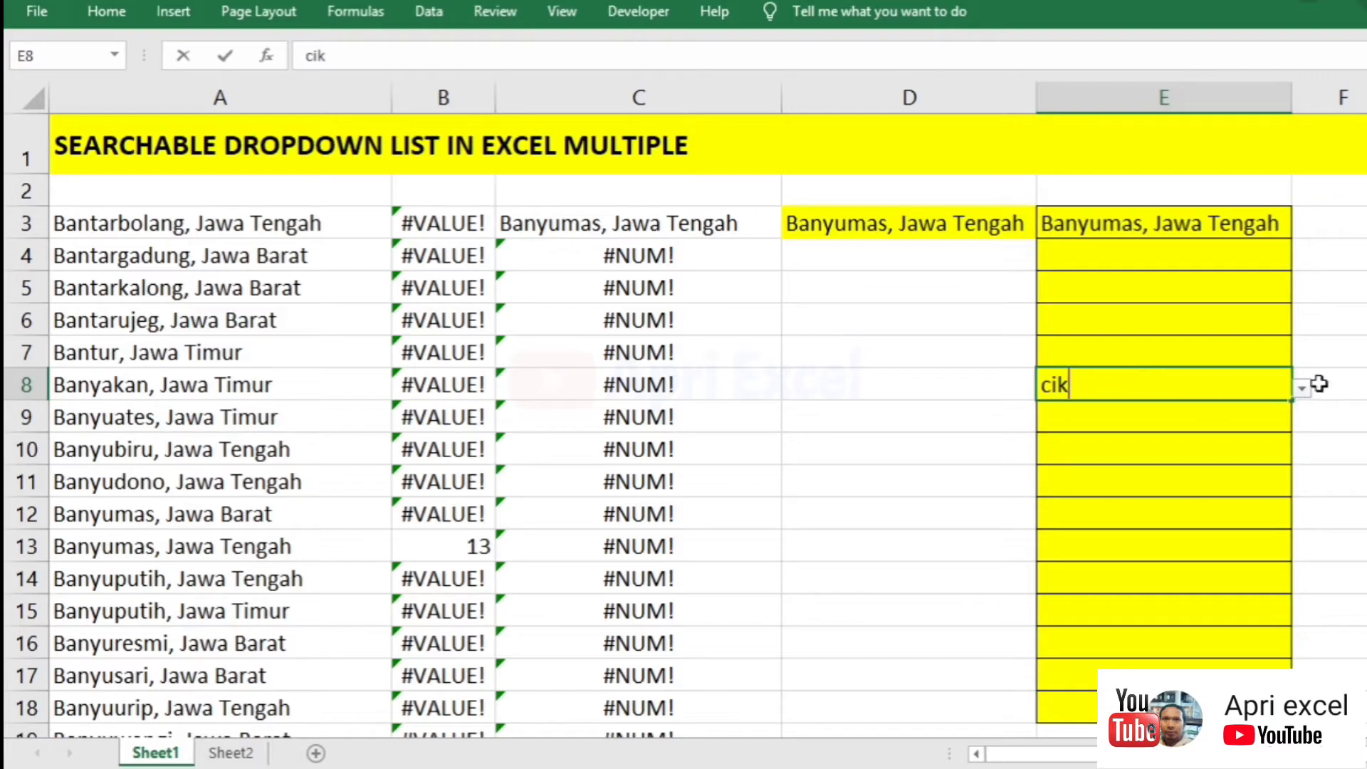
{"action": "left_click", "coordinate": [1302, 387]}
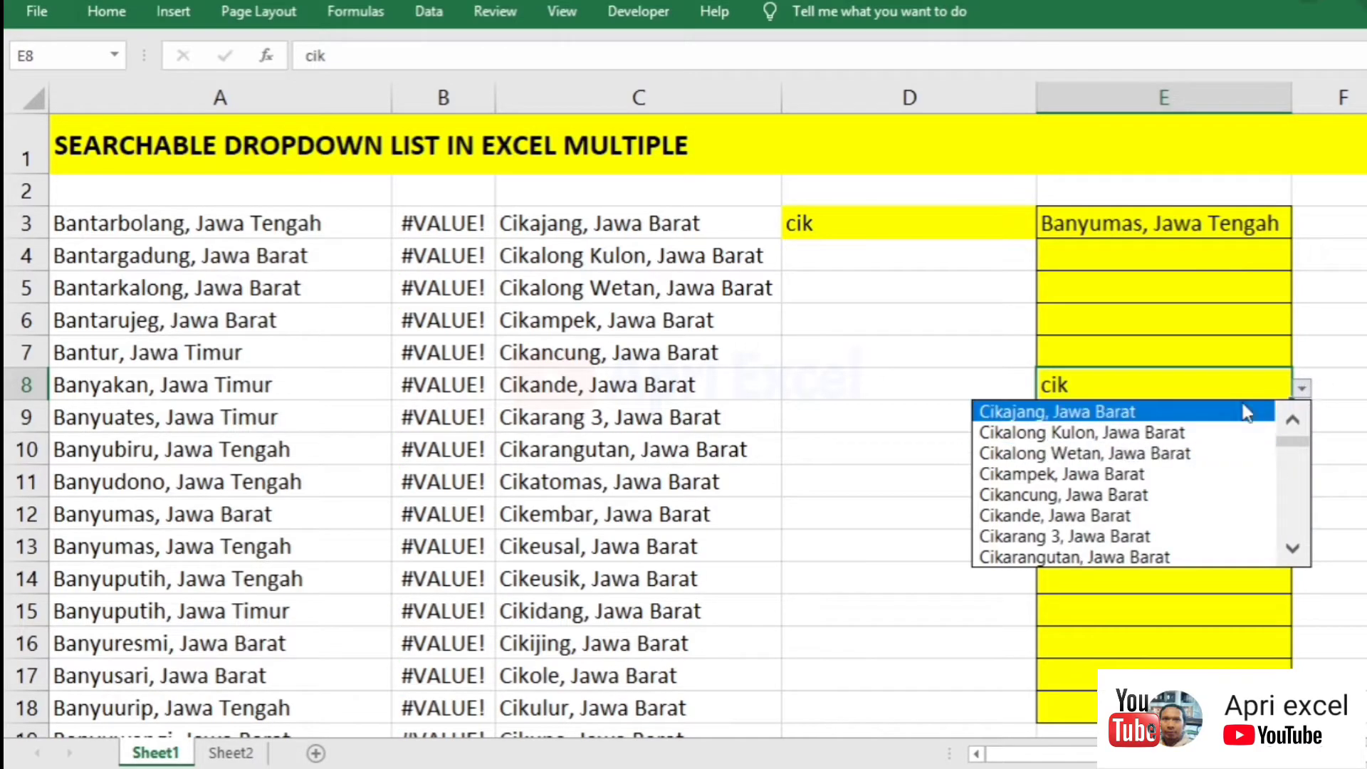
{"action": "left_click", "coordinate": [1203, 474]}
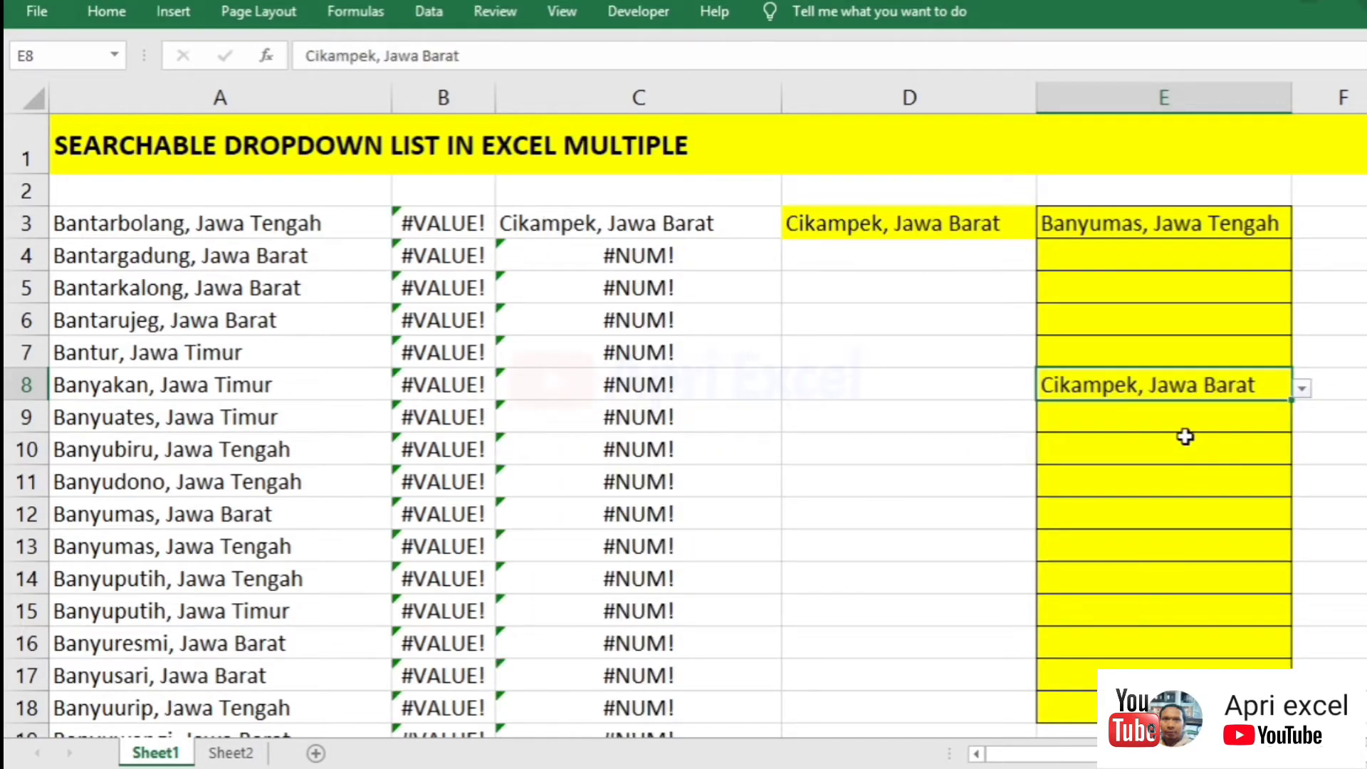
{"action": "left_click", "coordinate": [1155, 460]}
{"action": "type", "text": "cil"}
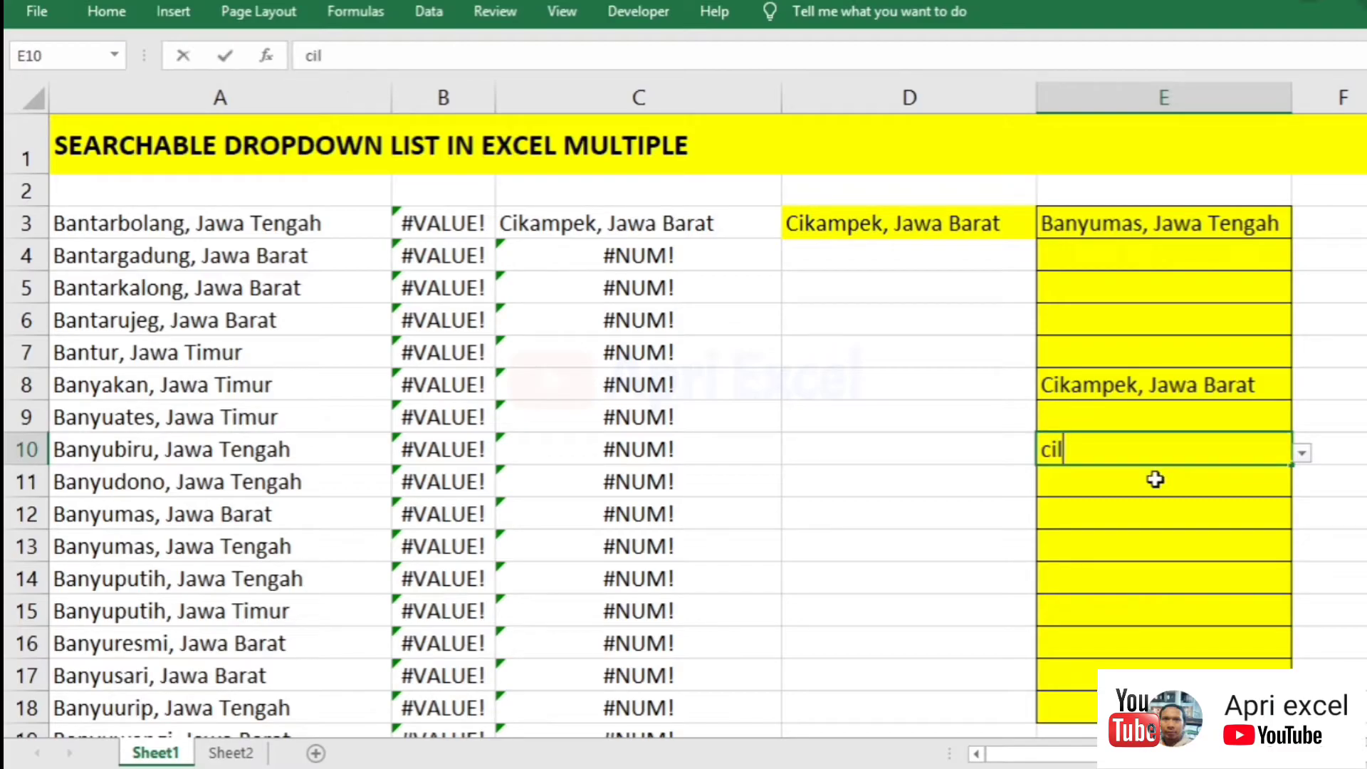
{"action": "left_click", "coordinate": [1301, 454]}
{"action": "left_click", "coordinate": [1199, 539]}
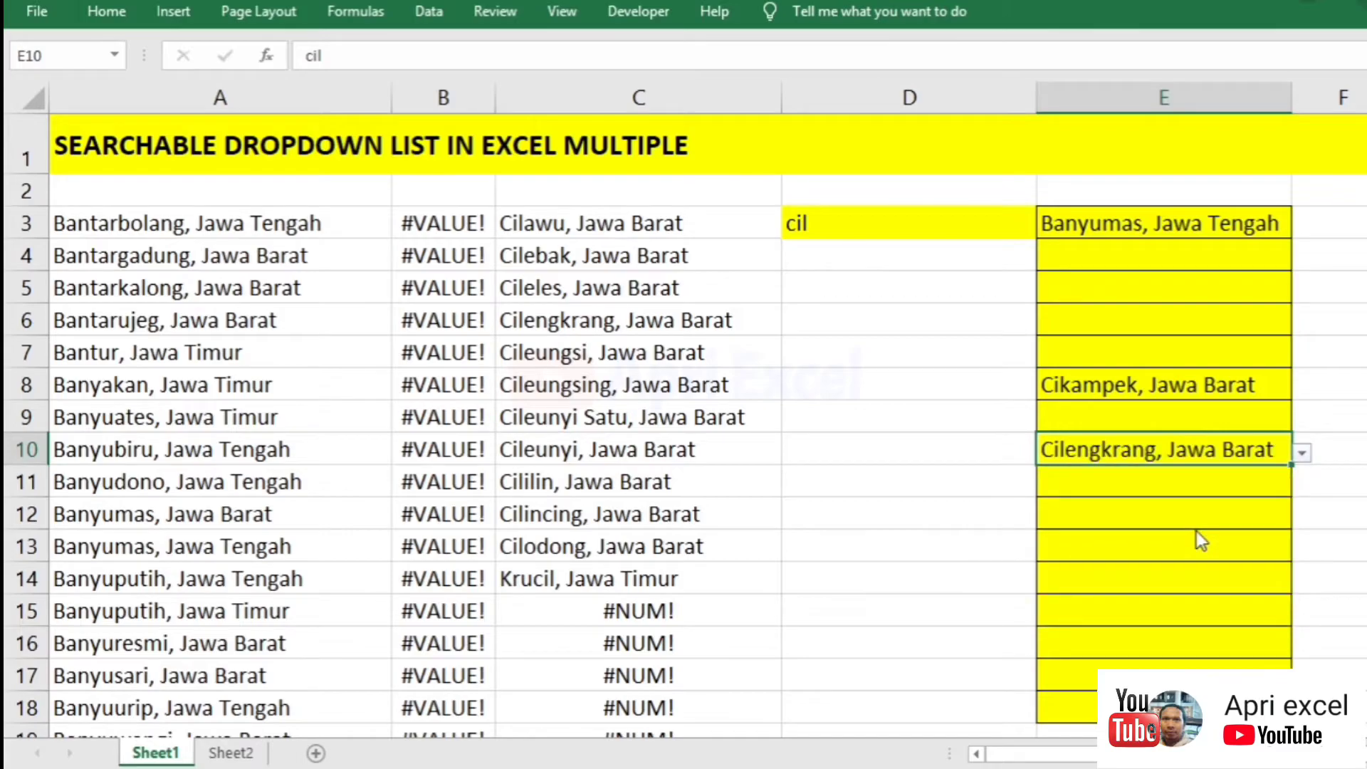
Type 'tes' in E6 without choosing a match, then check each yellow cell's dropdown.
{"action": "left_click", "coordinate": [1115, 308]}
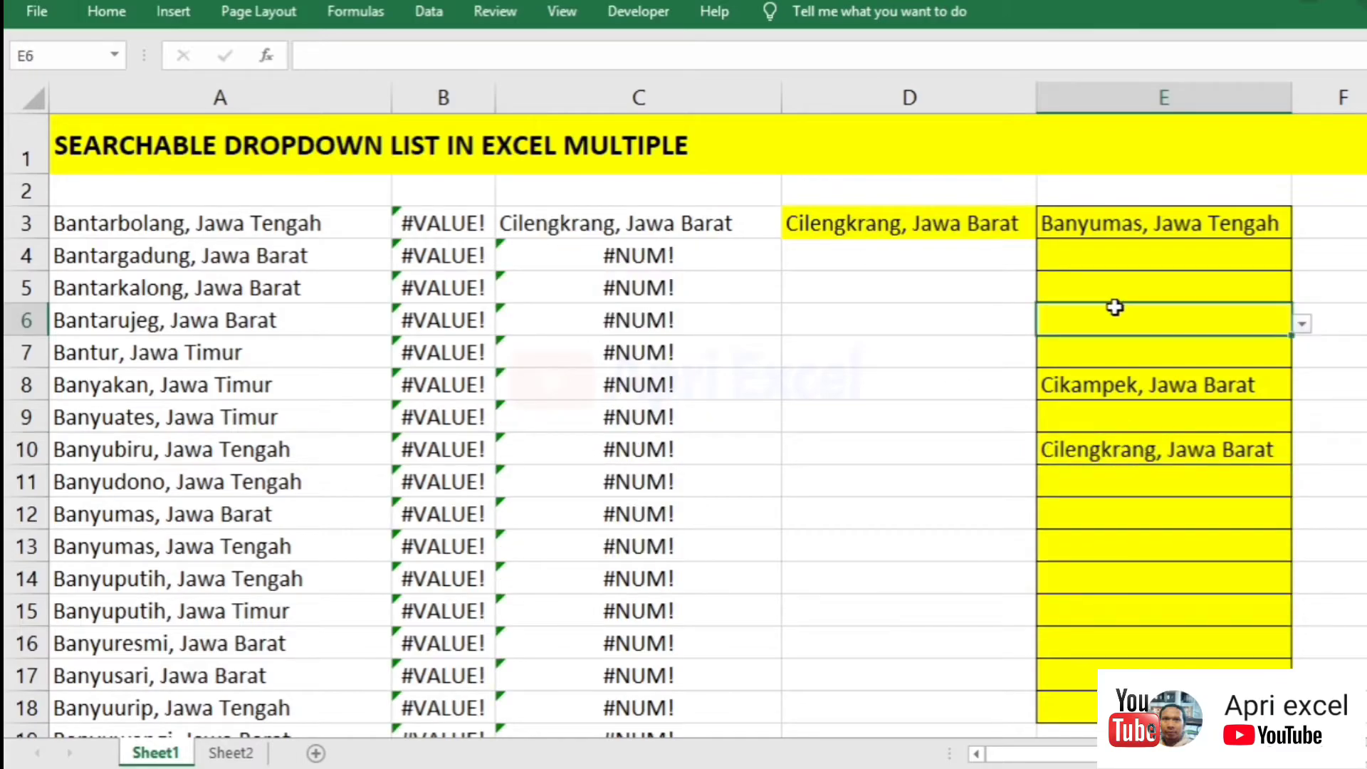
{"action": "type", "text": "tes"}
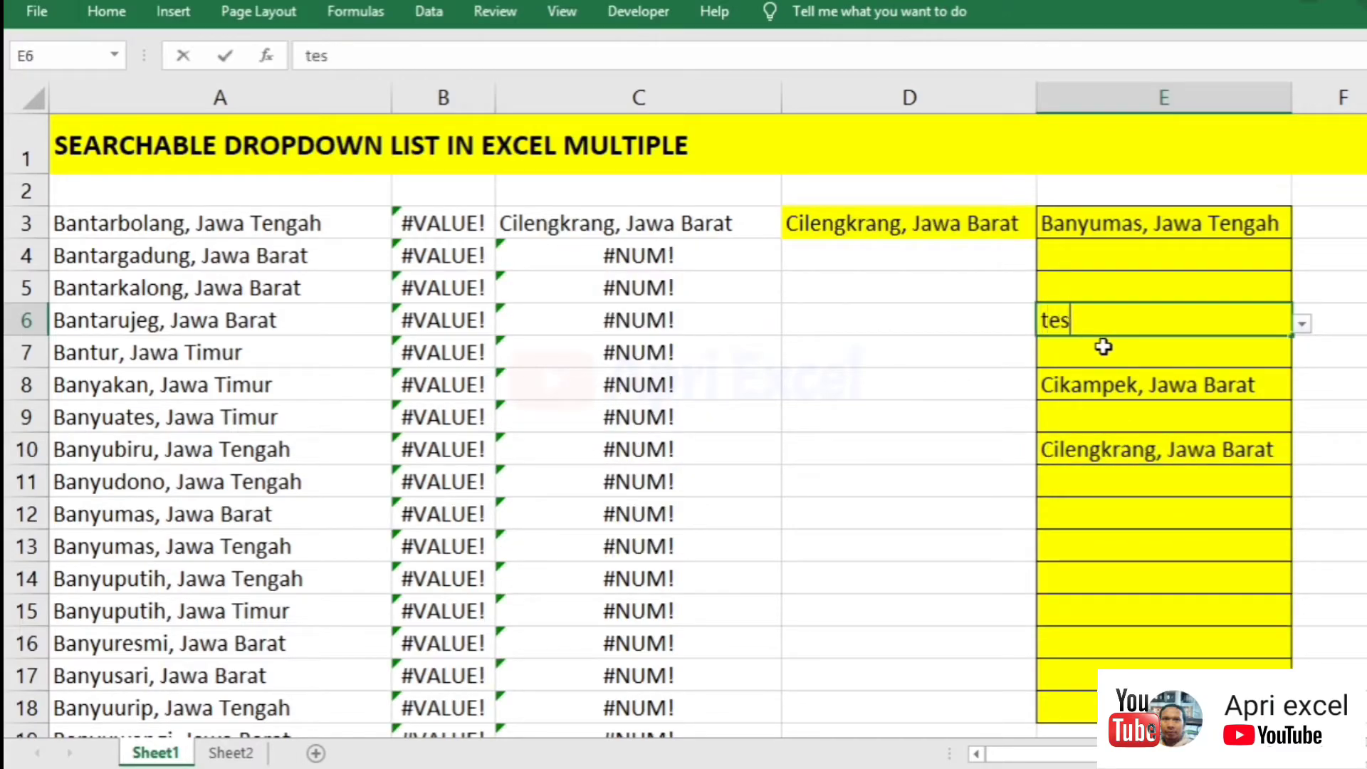
{"action": "left_click", "coordinate": [1302, 324]}
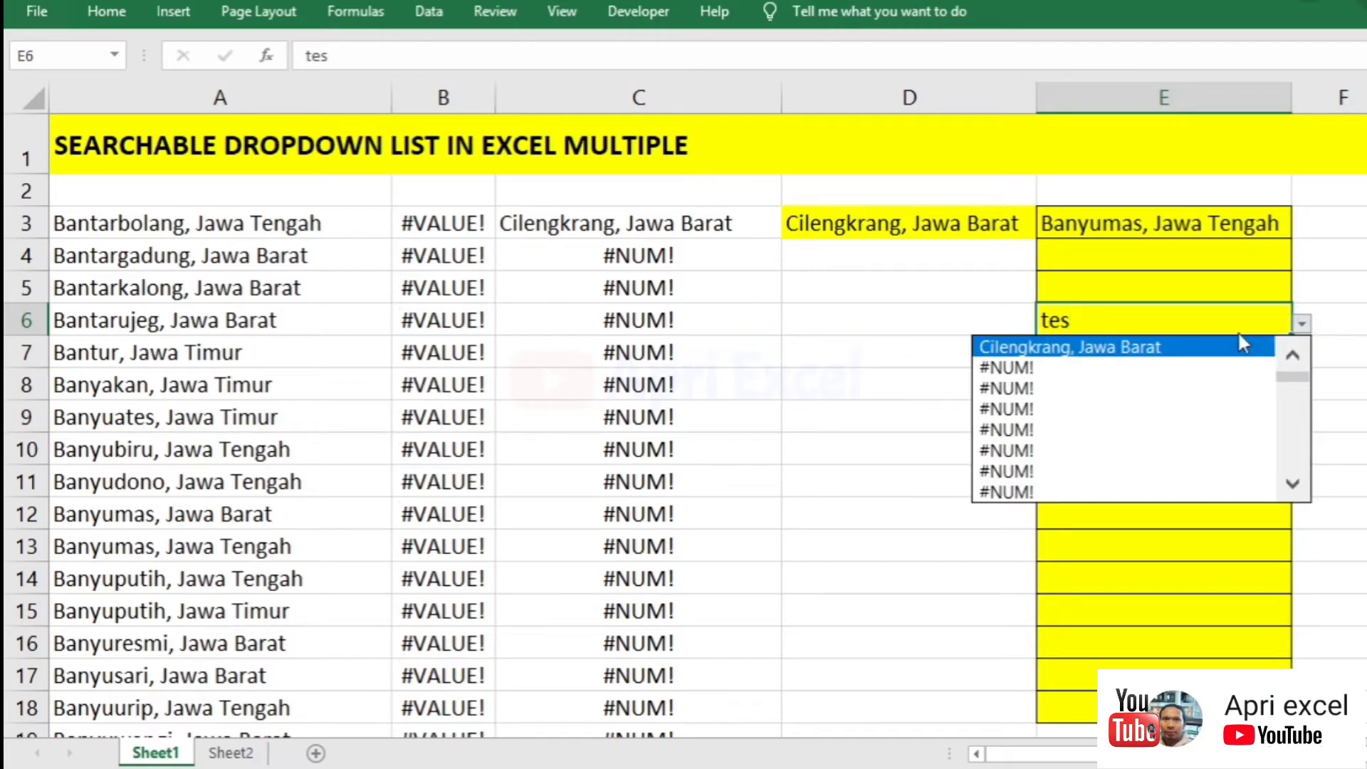
{"action": "key", "text": "Escape"}
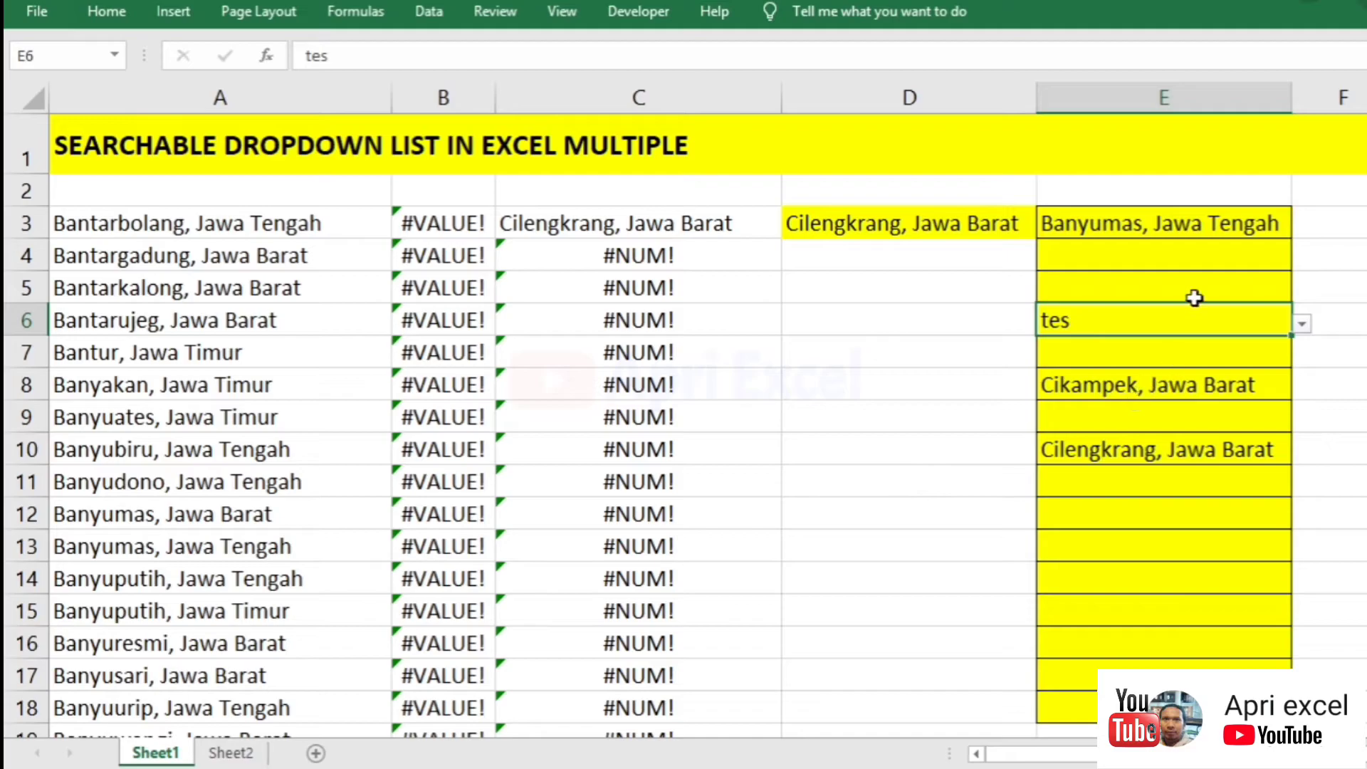
{"action": "left_click", "coordinate": [1172, 264]}
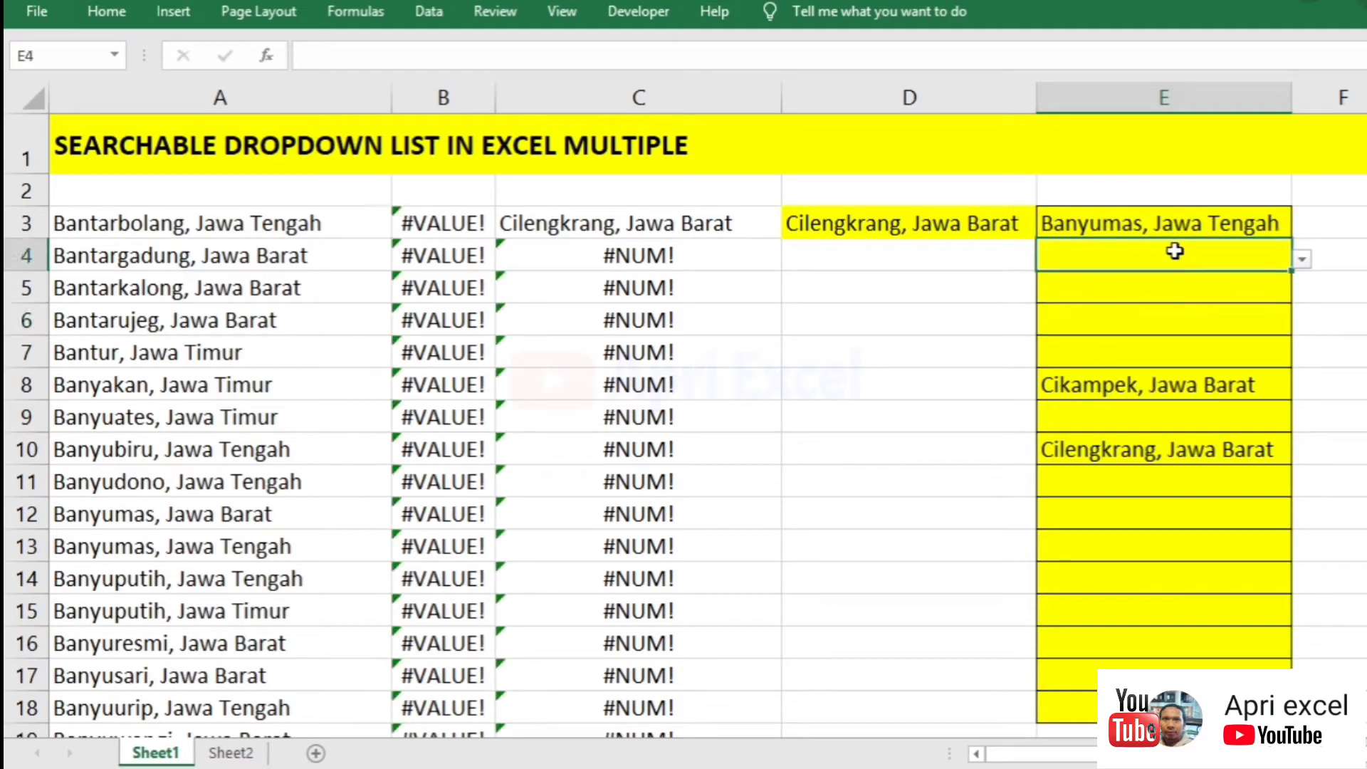
{"action": "left_click", "coordinate": [1172, 292]}
{"action": "left_click", "coordinate": [1172, 317]}
{"action": "left_click", "coordinate": [1172, 345]}
{"action": "left_click", "coordinate": [1172, 381]}
{"action": "left_click", "coordinate": [1172, 416]}
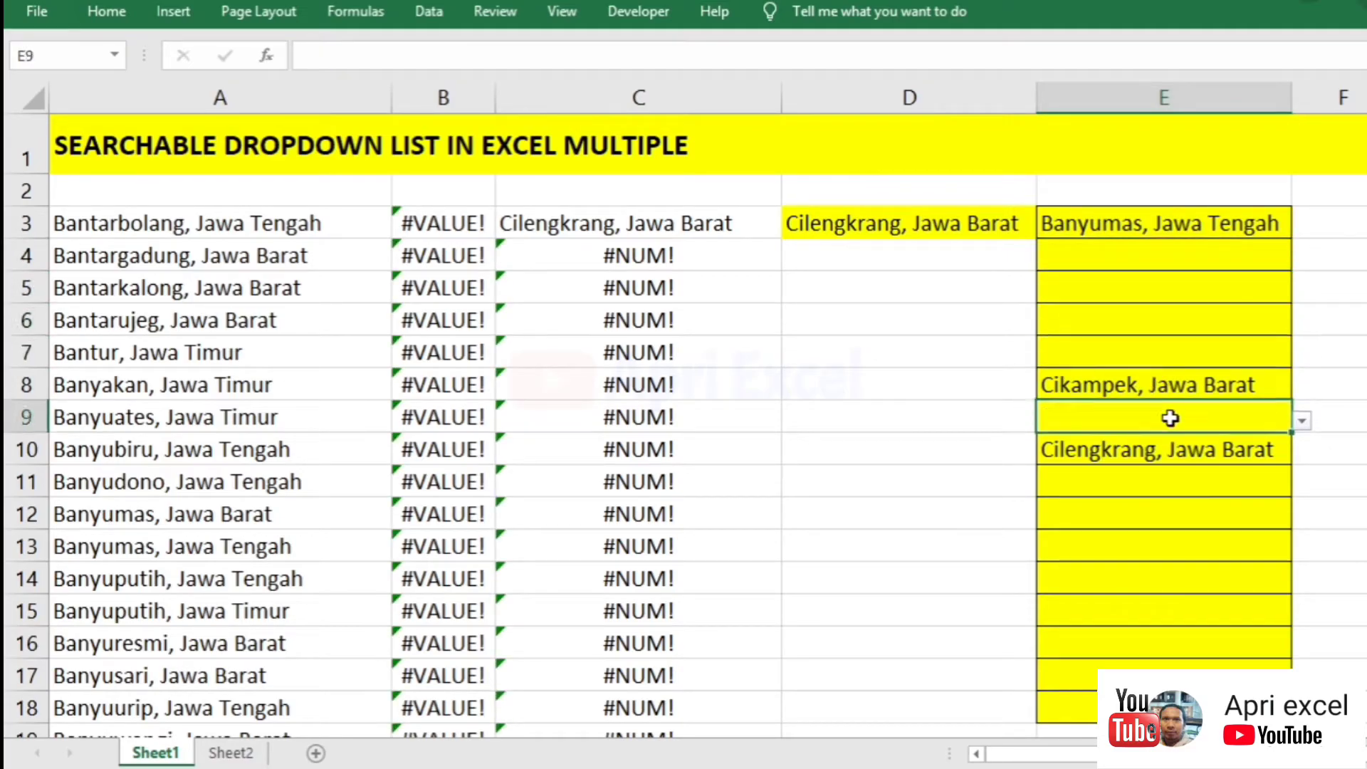
{"action": "left_click", "coordinate": [1178, 438]}
{"action": "left_click", "coordinate": [1175, 507]}
{"action": "left_click", "coordinate": [1172, 570]}
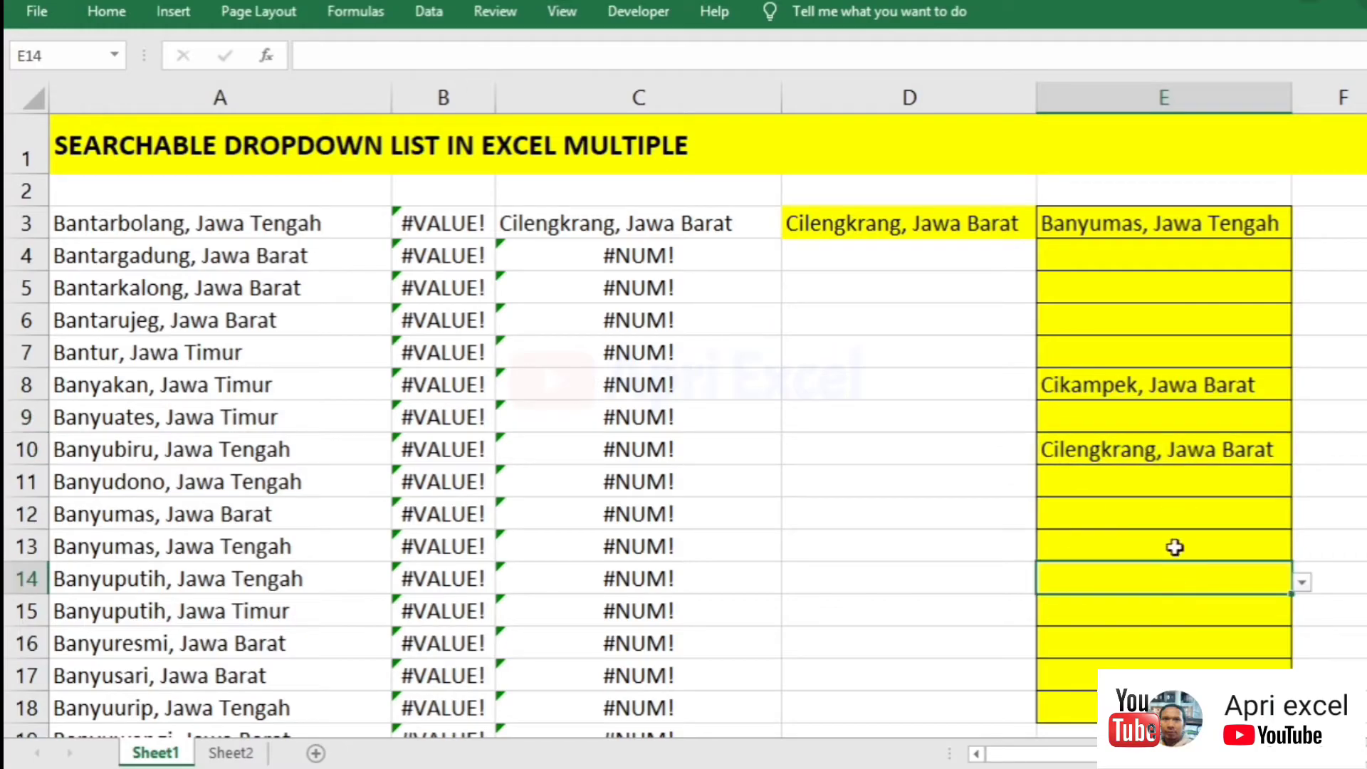
Clear the test entries from E3:E10.
{"action": "left_click", "coordinate": [1161, 293]}
{"action": "left_click_drag", "start_coordinate": [1162, 460], "coordinate": [1153, 316]}
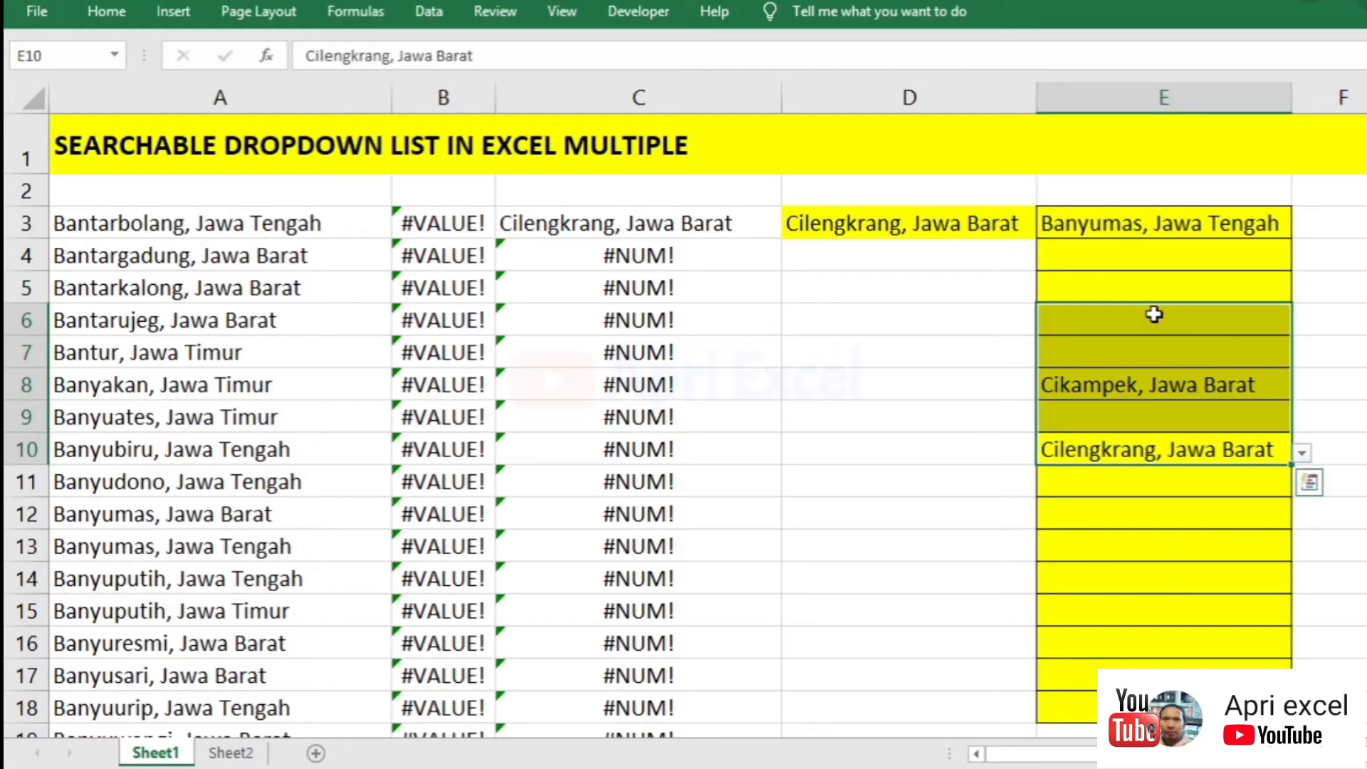
{"action": "left_click_drag", "start_coordinate": [1154, 233], "coordinate": [1159, 446]}
{"action": "key", "text": "Delete"}
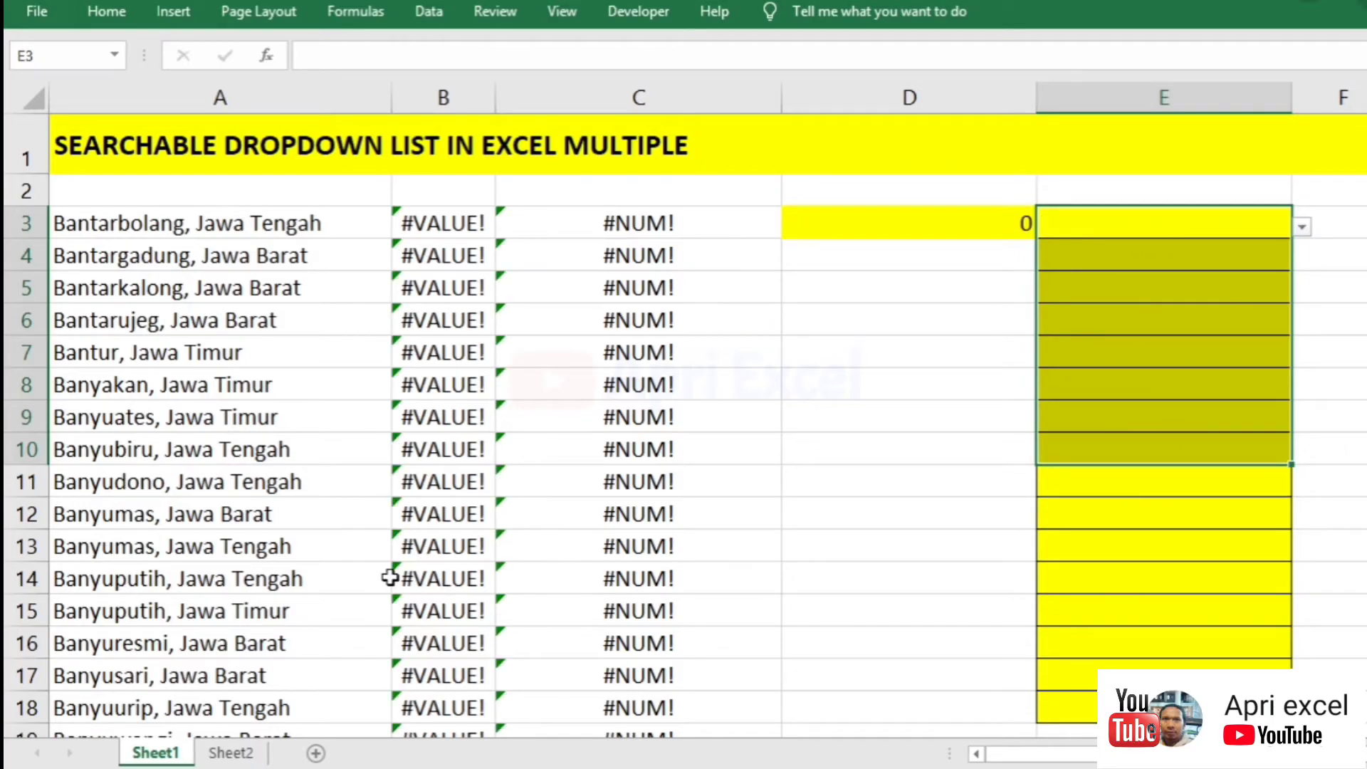
On Sheet2, fill B2:B12 yellow with outline and inside borders.
{"action": "left_click", "coordinate": [229, 747]}
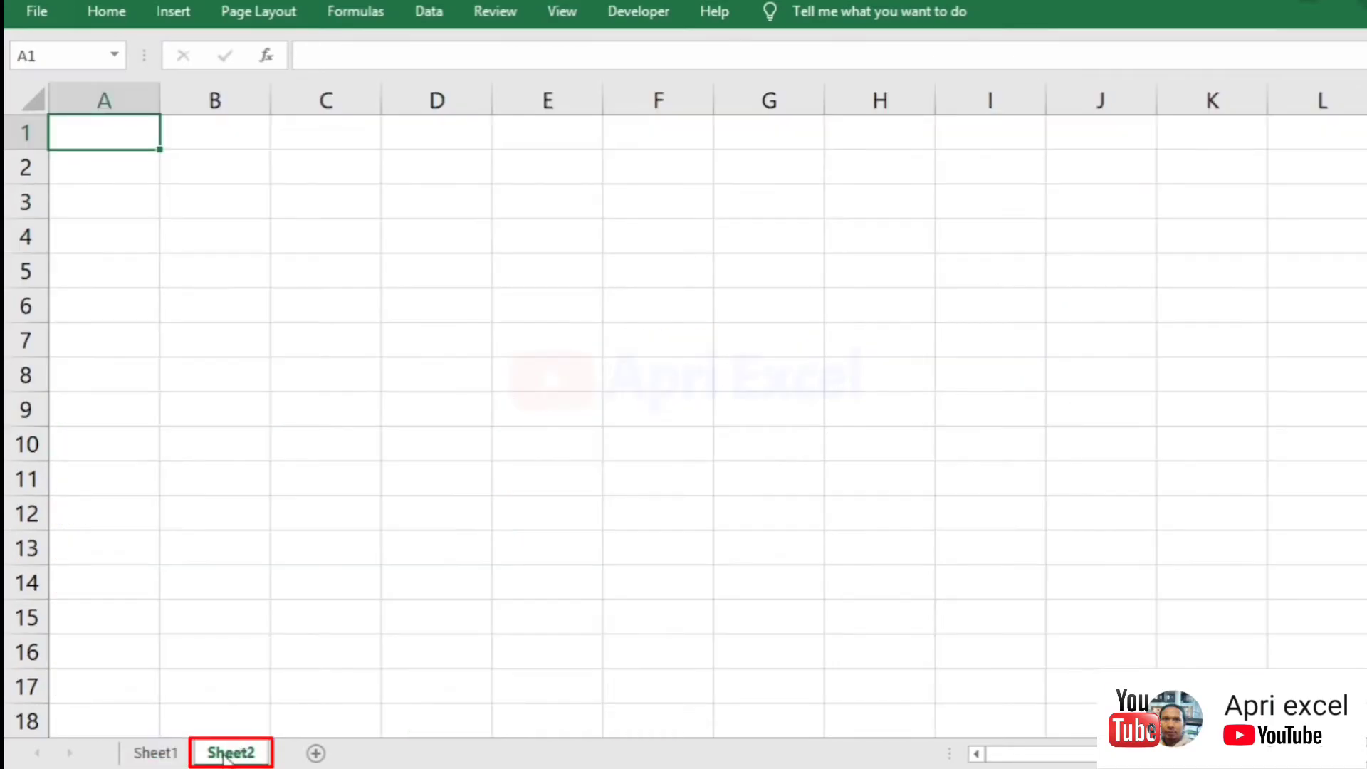
{"action": "left_click_drag", "start_coordinate": [241, 174], "coordinate": [238, 509]}
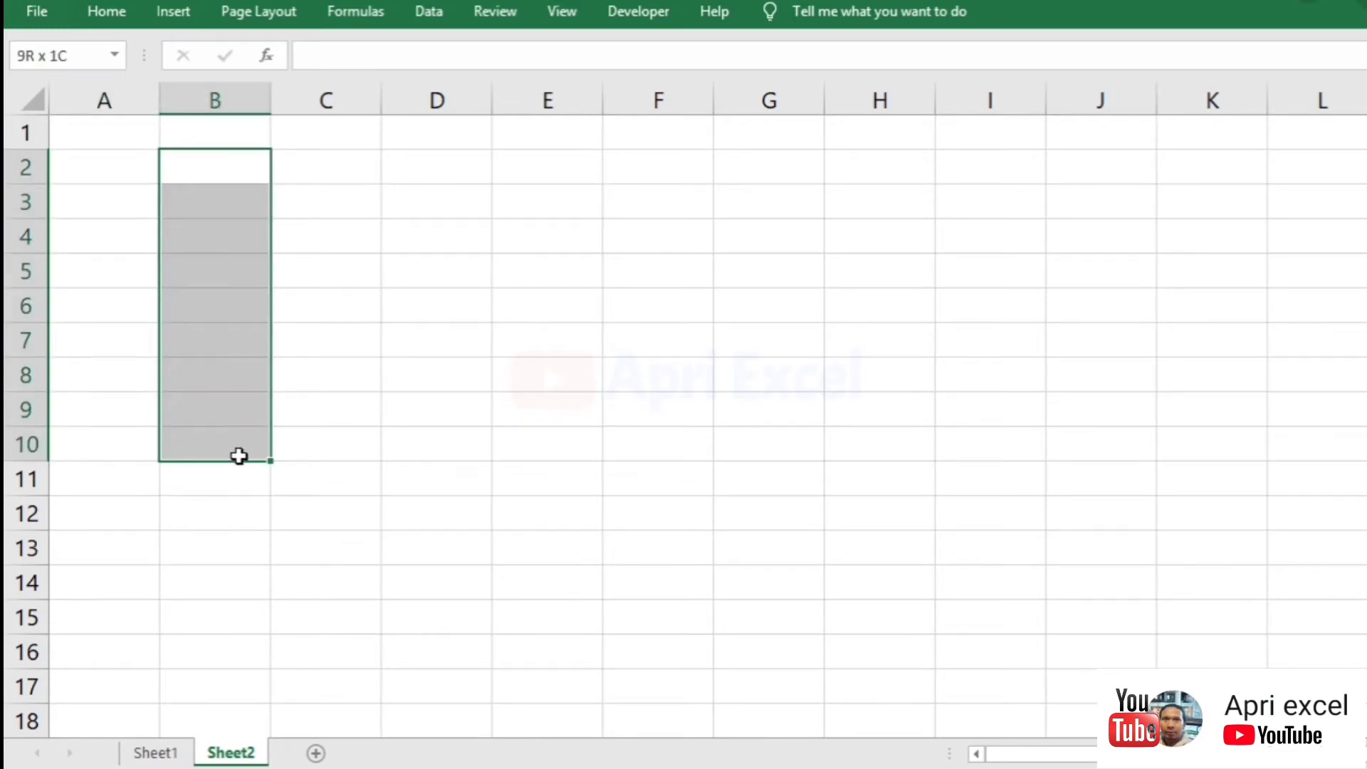
{"action": "left_click", "coordinate": [118, 3]}
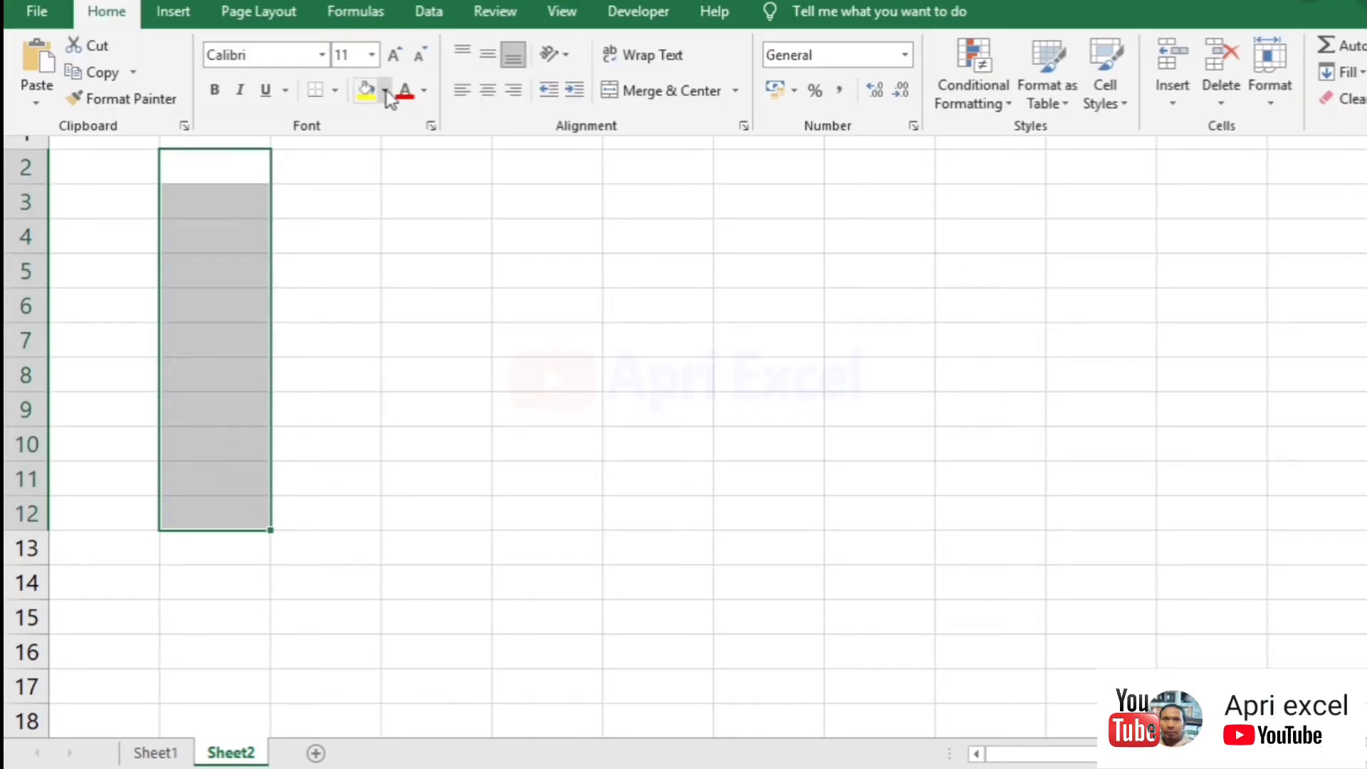
{"action": "left_click", "coordinate": [365, 91]}
{"action": "key", "text": "ctrl+1"}
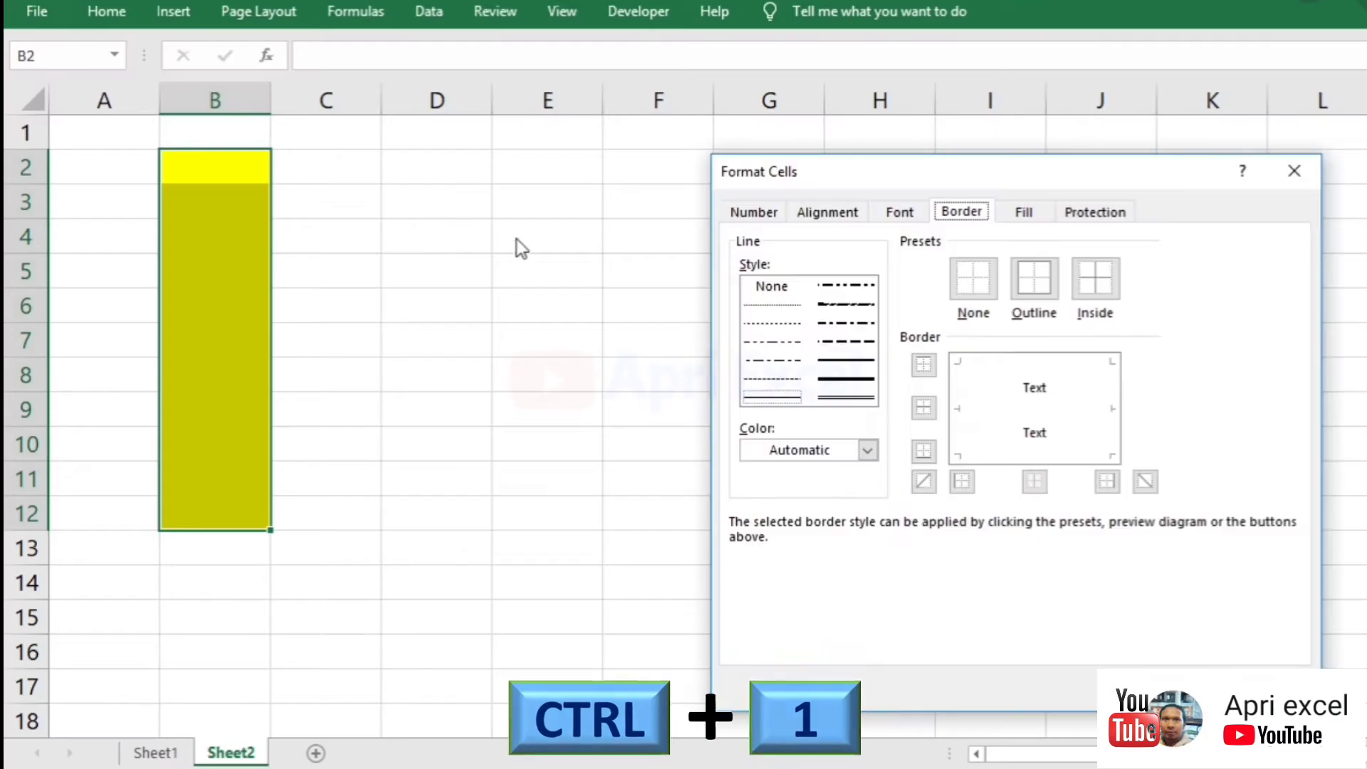
{"action": "left_click", "coordinate": [1033, 279]}
{"action": "left_click", "coordinate": [1095, 279]}
{"action": "left_click", "coordinate": [1179, 685]}
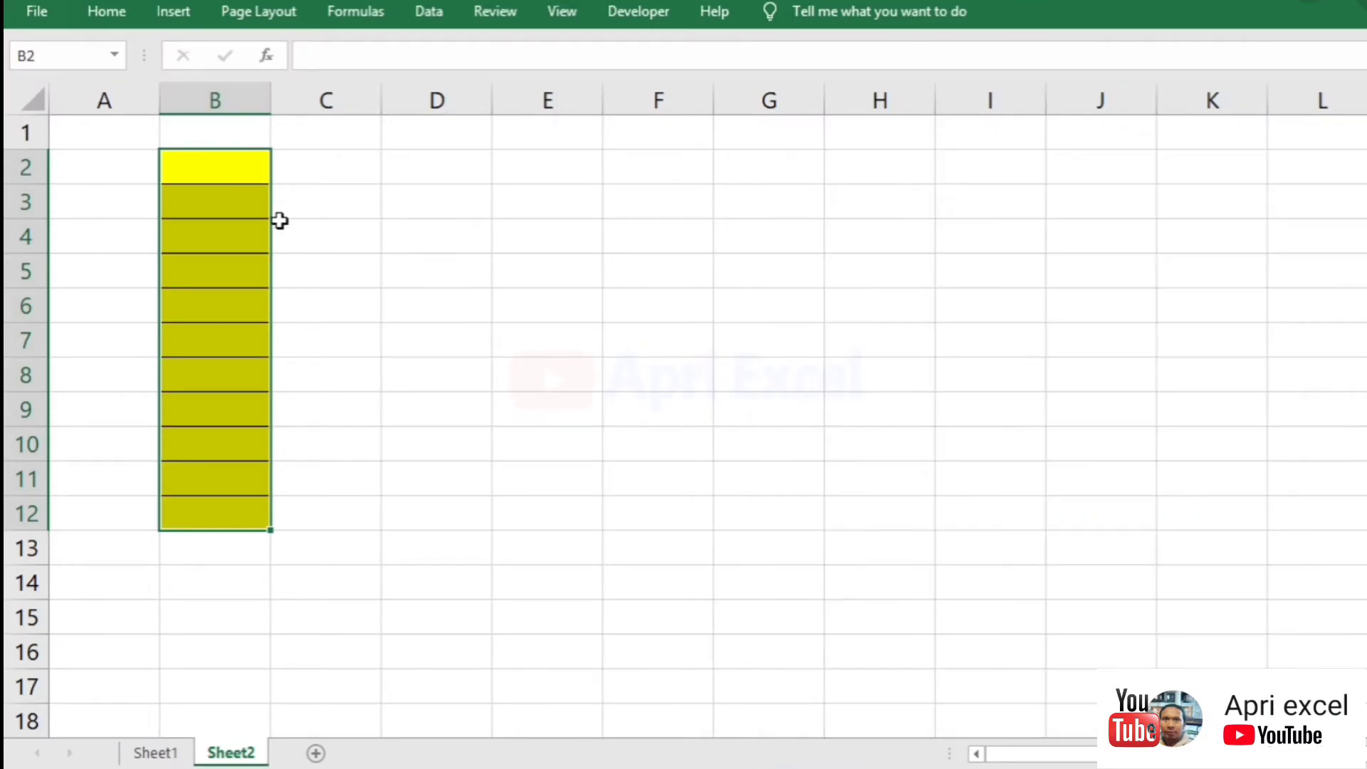
Widen Sheet2's column B and return to Sheet1.
{"action": "left_click", "coordinate": [281, 225]}
{"action": "left_click_drag", "start_coordinate": [271, 107], "coordinate": [371, 112]}
{"action": "left_click", "coordinate": [327, 156]}
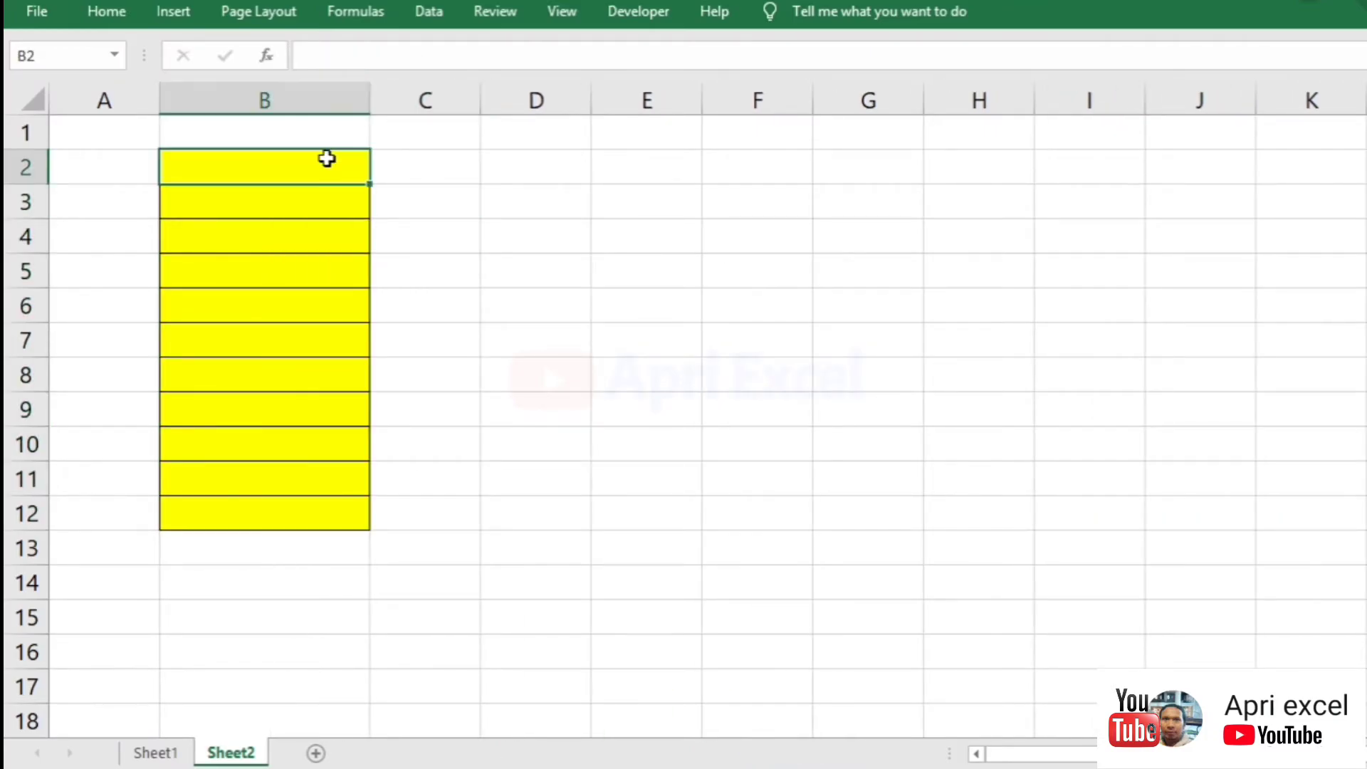
{"action": "left_click", "coordinate": [156, 753]}
Change D3's OFFSET reference from E1 to Sheet2!B1.
{"action": "left_click", "coordinate": [998, 226]}
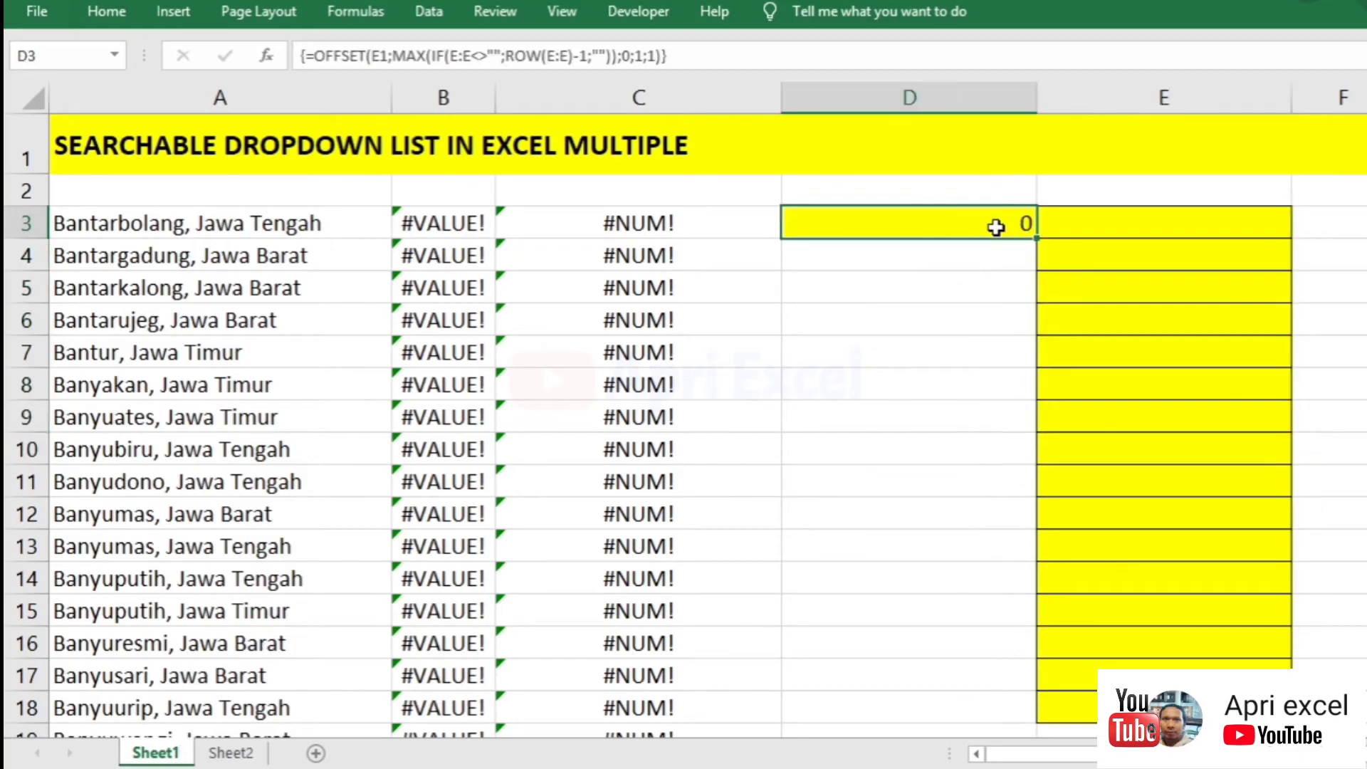
{"action": "key", "text": "F2"}
{"action": "double_click", "coordinate": [884, 223]}
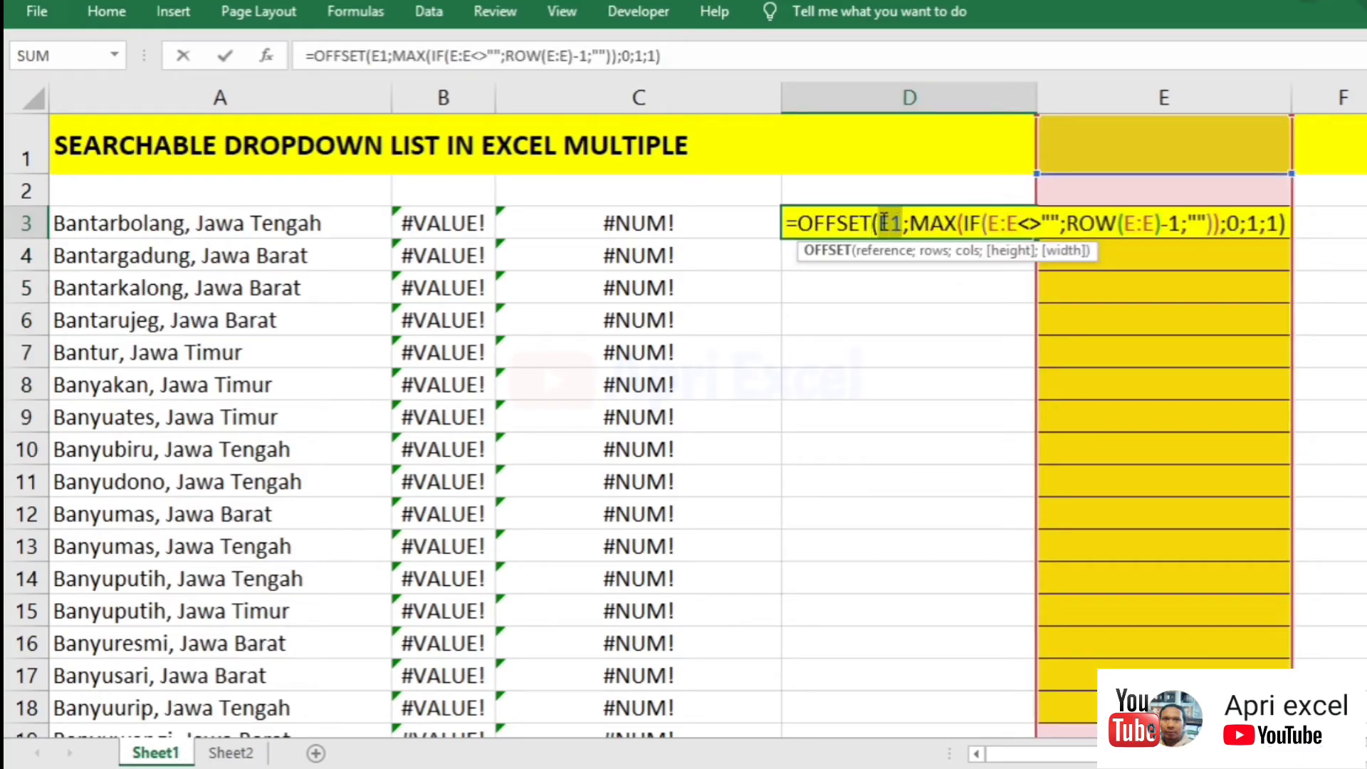
{"action": "left_click", "coordinate": [230, 753]}
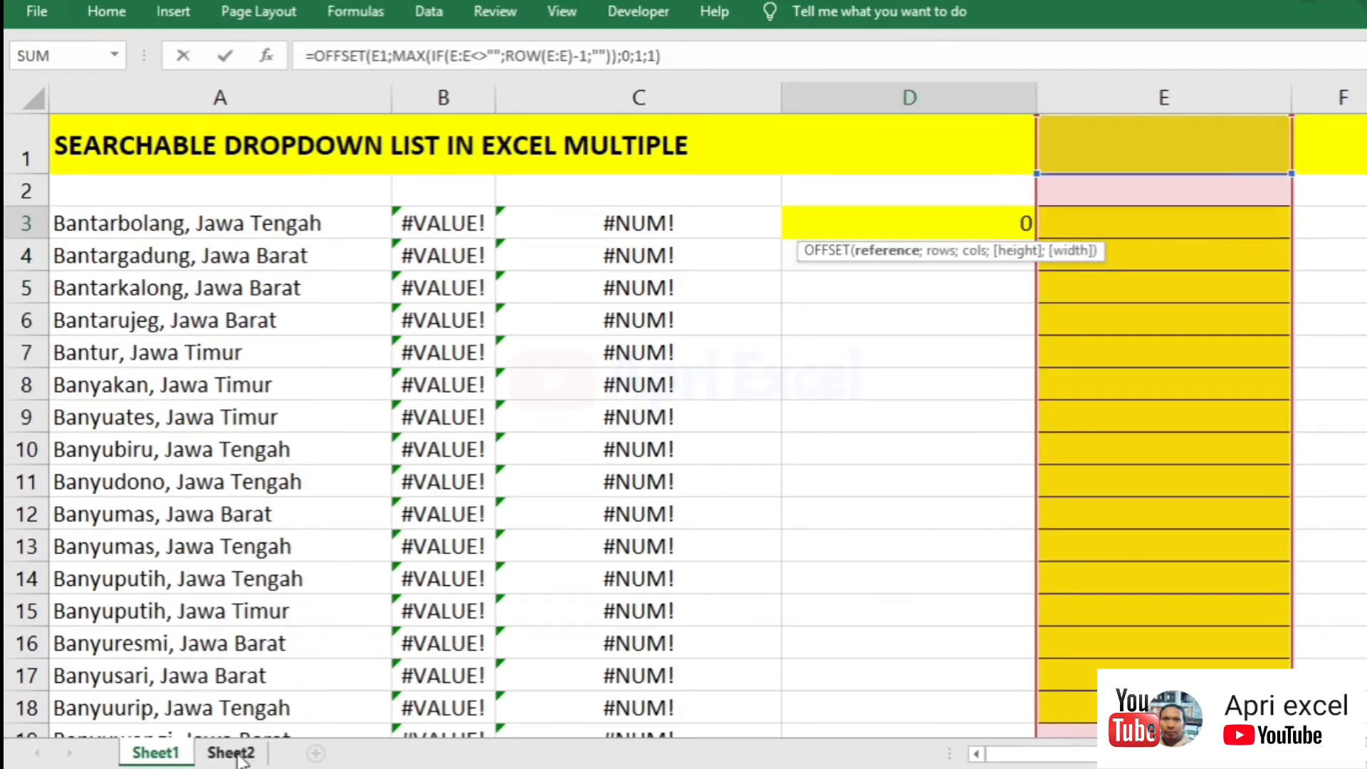
{"action": "left_click", "coordinate": [317, 130]}
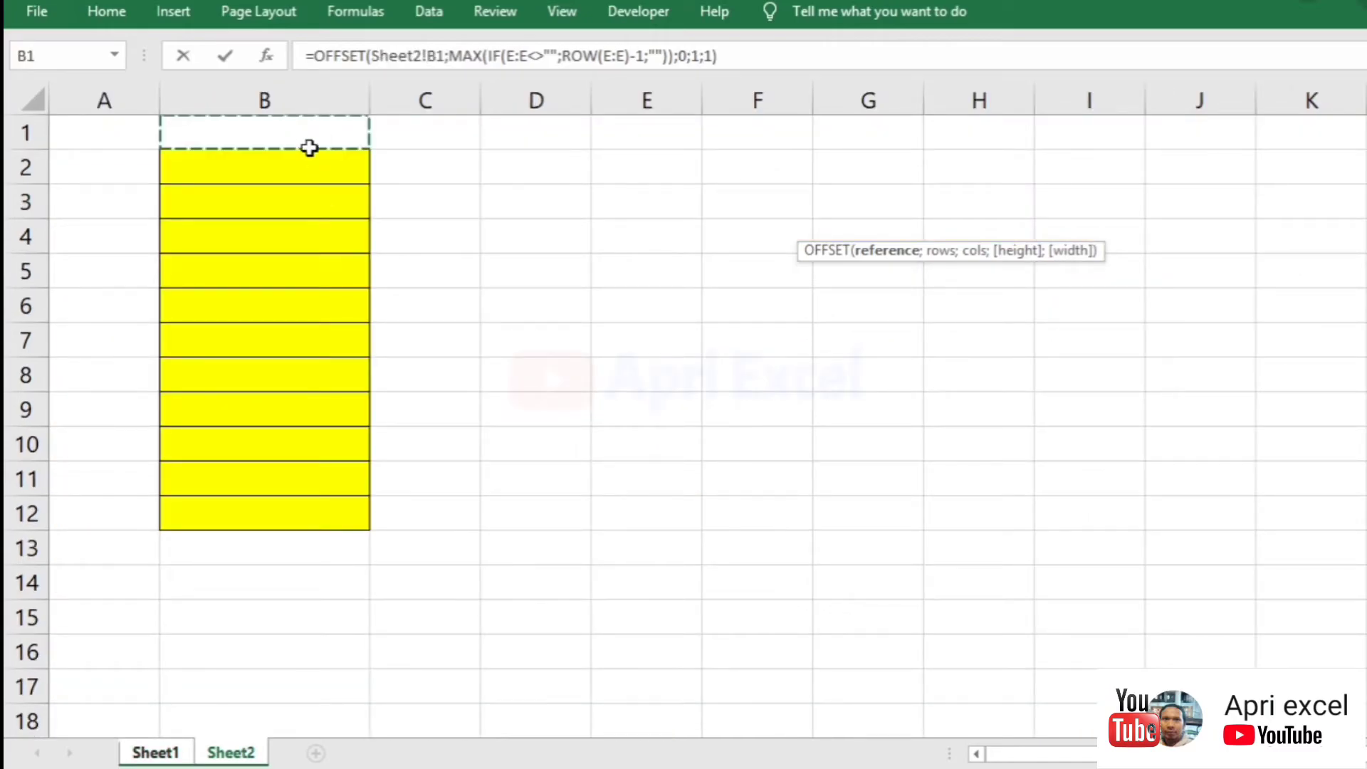
Replace E:E with Sheet2!B:B and recommit D3 as an array formula.
{"action": "left_click", "coordinate": [441, 57]}
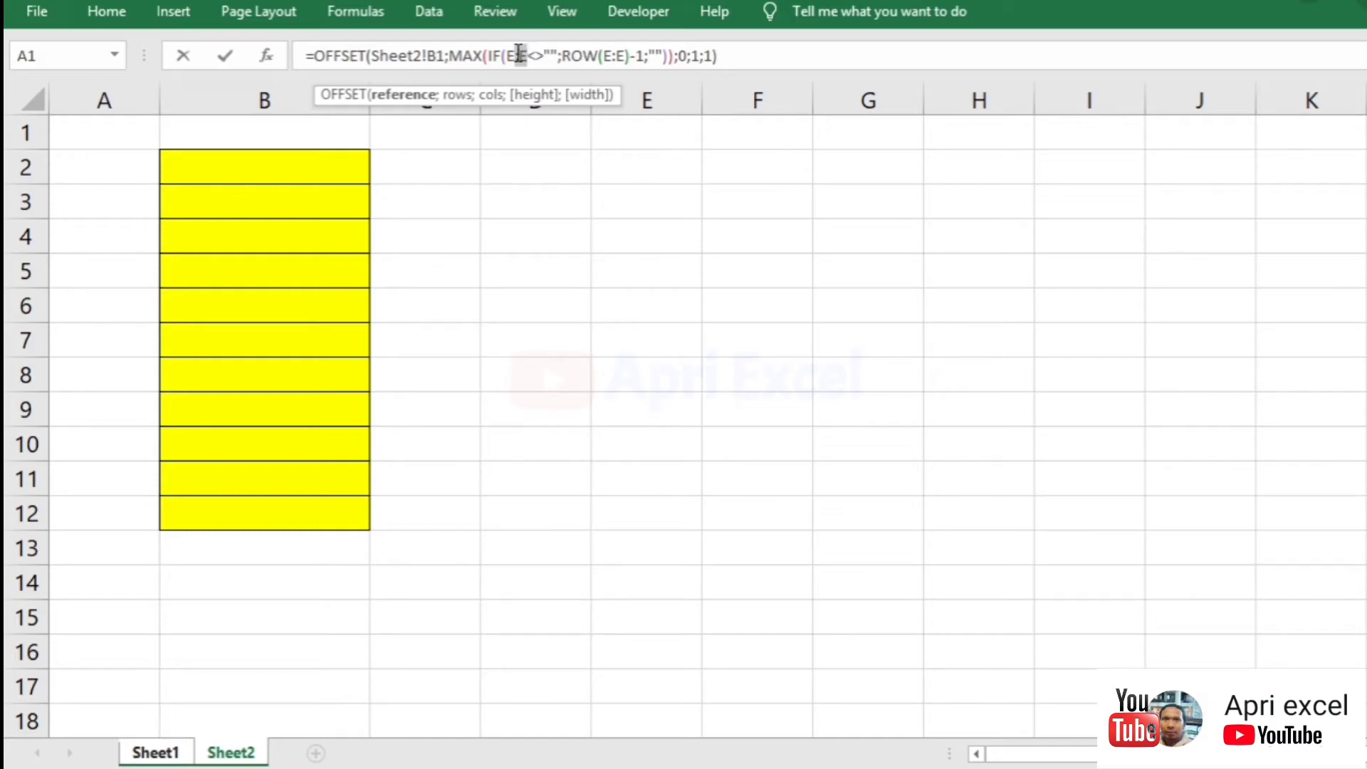
{"action": "left_click_drag", "start_coordinate": [510, 55], "coordinate": [505, 56]}
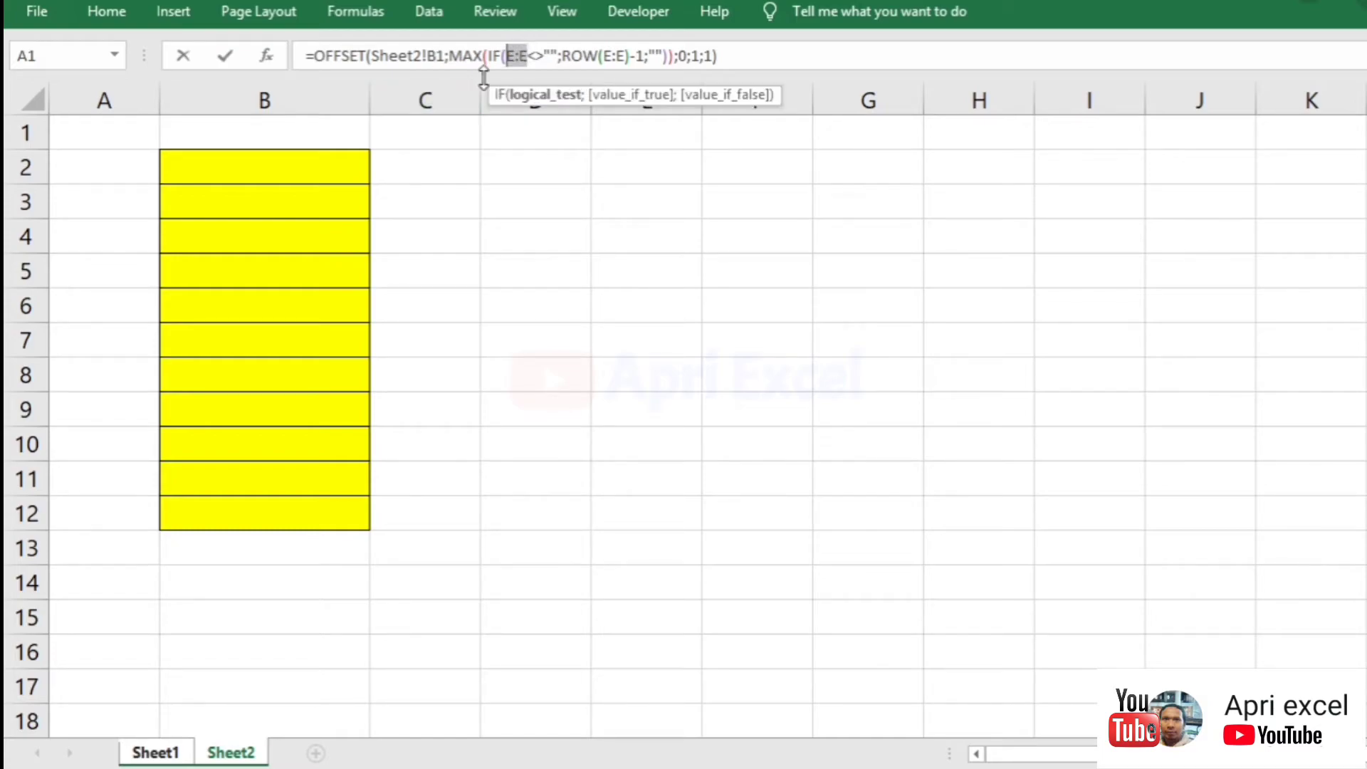
{"action": "left_click", "coordinate": [227, 755]}
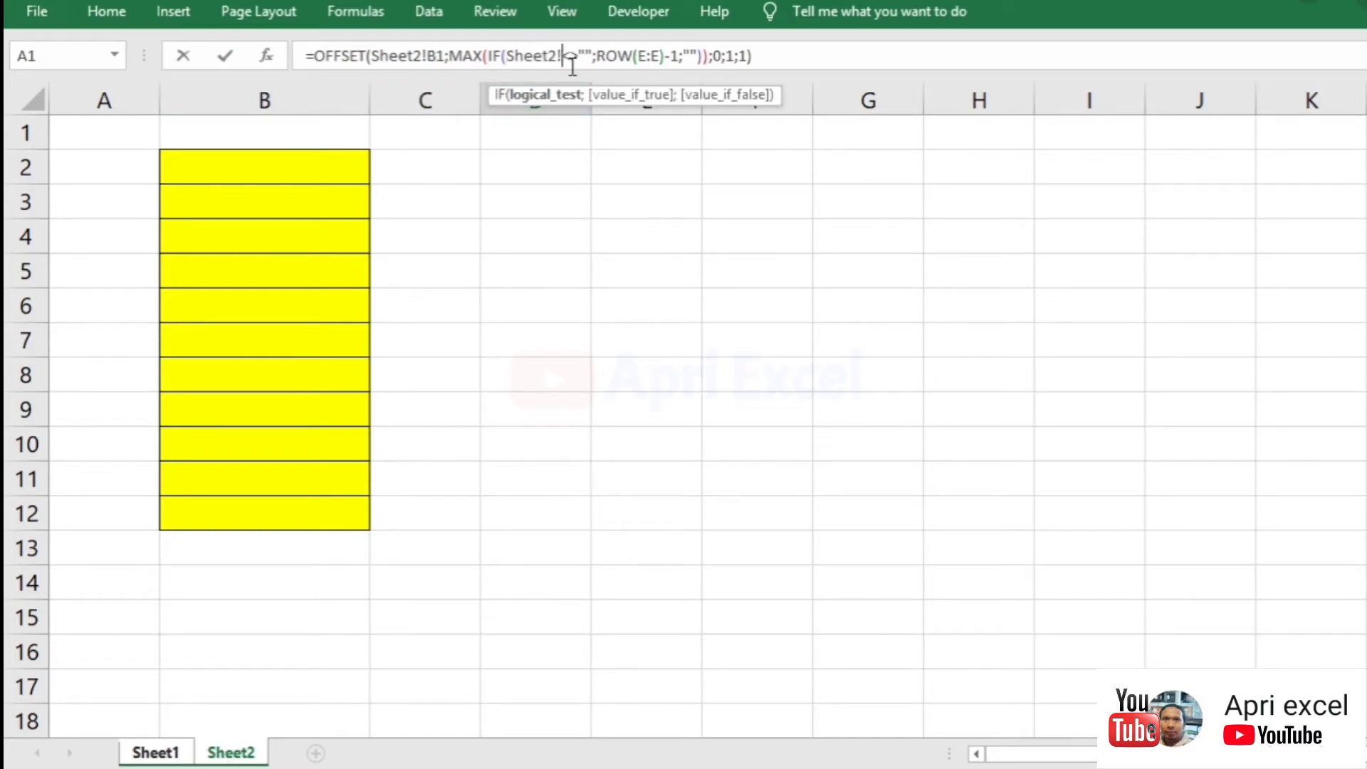
{"action": "left_click", "coordinate": [333, 92]}
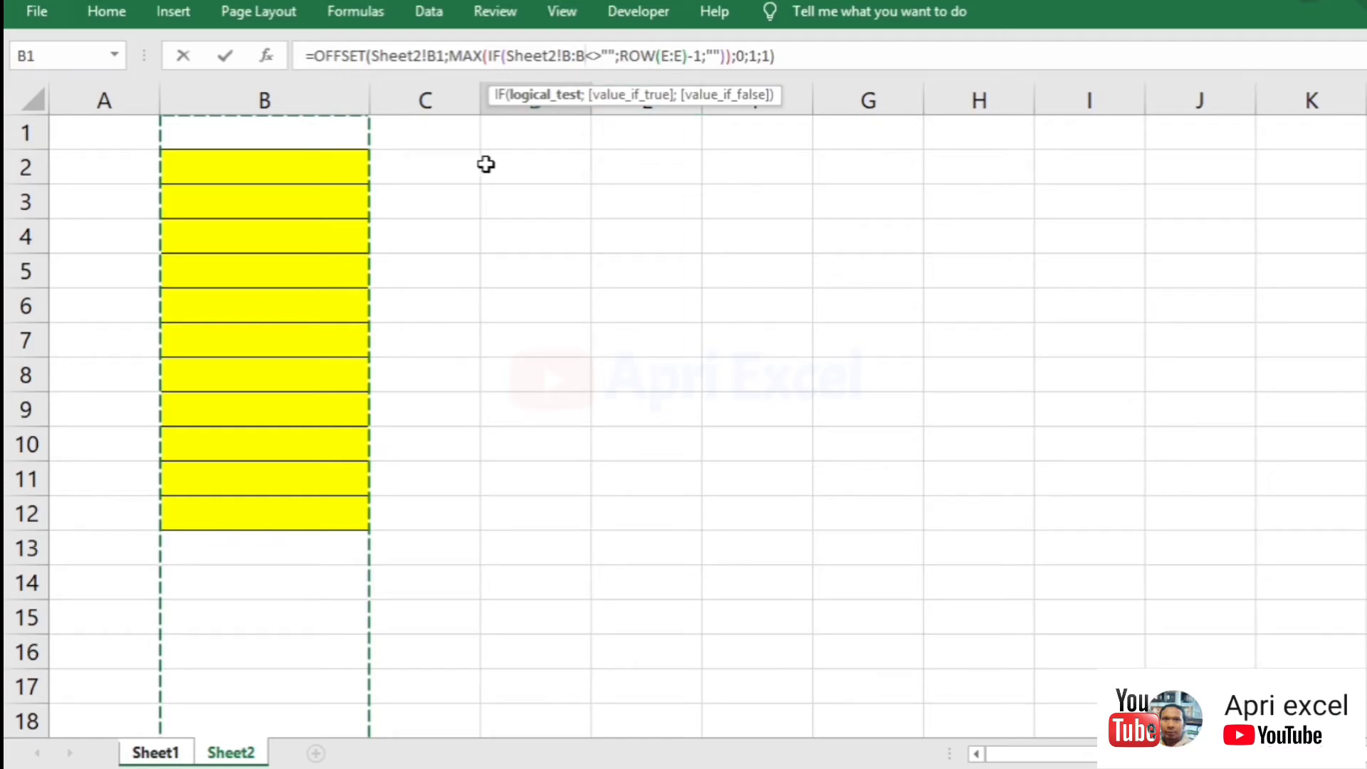
{"action": "key", "text": "ctrl+shift+Return"}
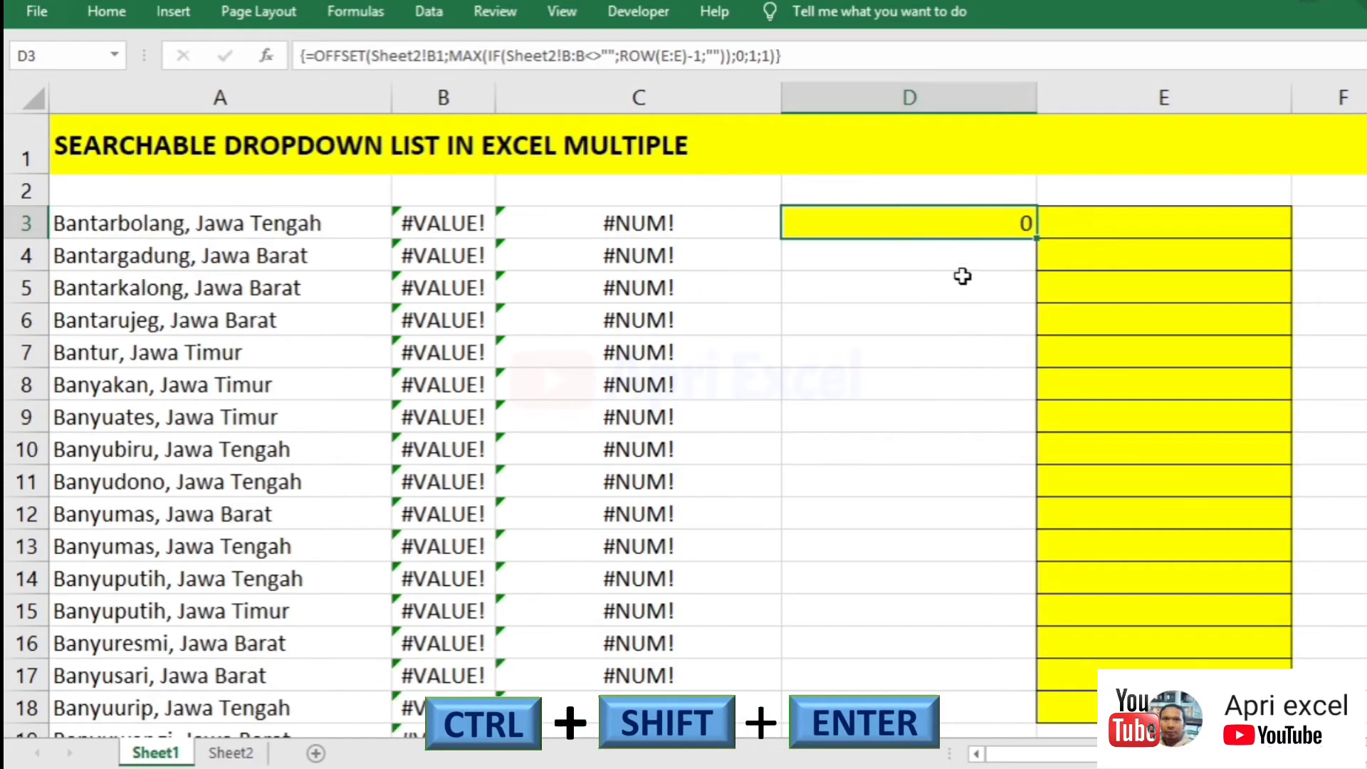
{"action": "left_click", "coordinate": [231, 753]}
Enter the test text 'jaw' in B2 and check Sheet1's filtered results.
{"action": "left_click", "coordinate": [249, 753]}
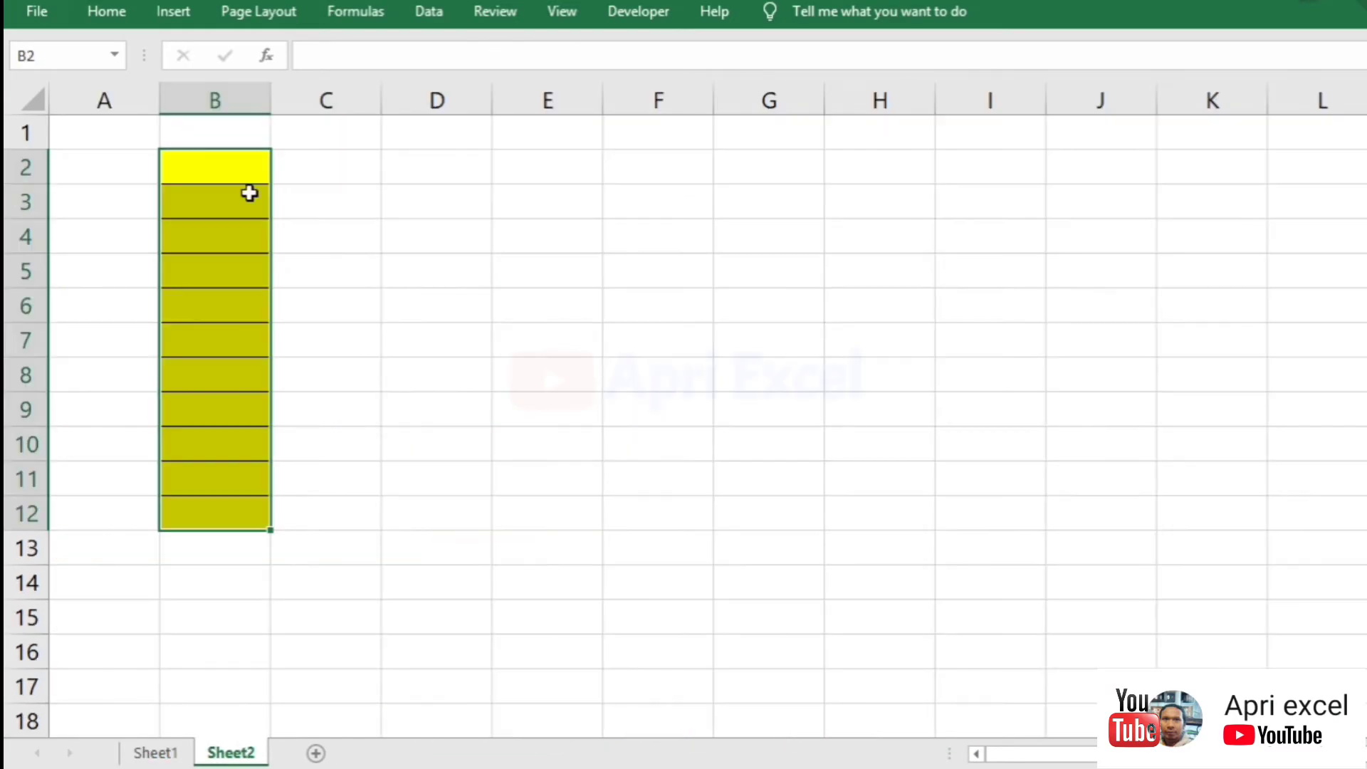
{"action": "double_click", "coordinate": [225, 180]}
{"action": "type", "text": "jaw"}
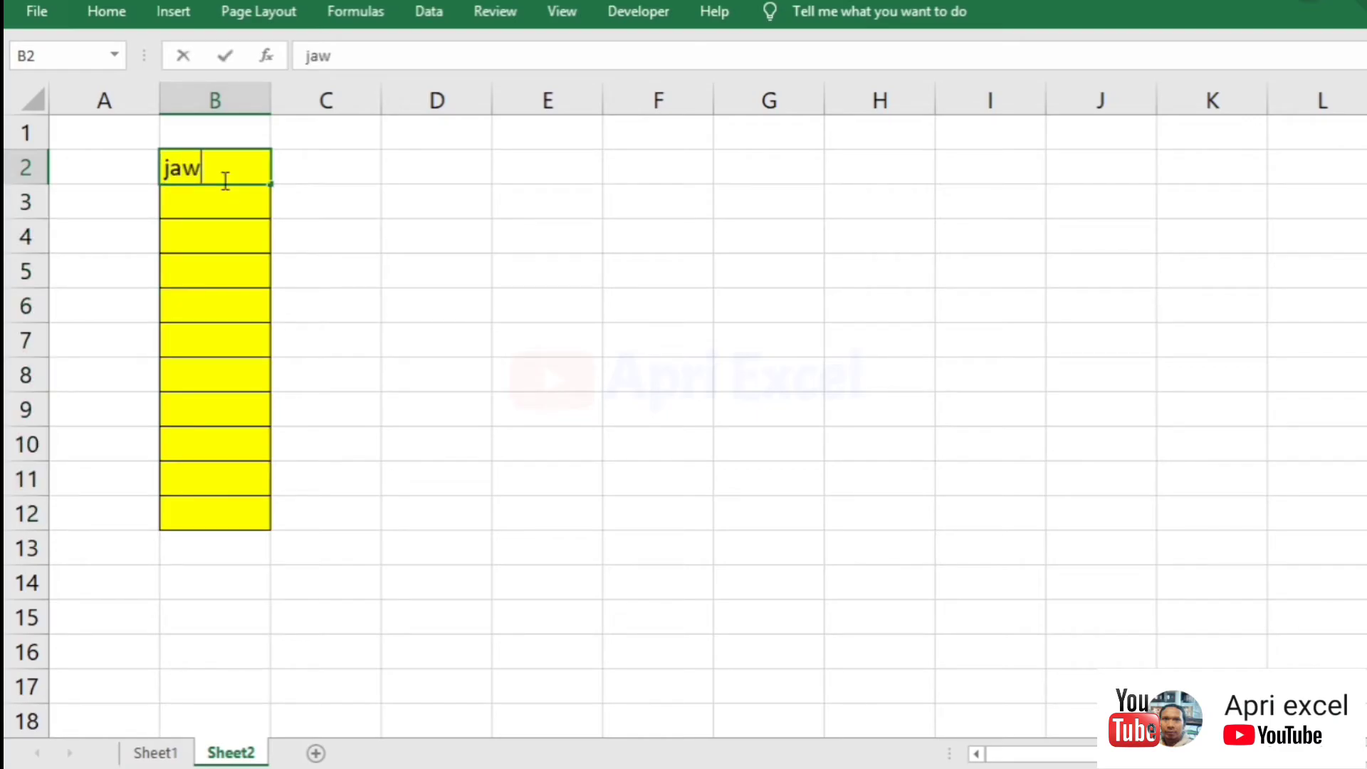
{"action": "key", "text": "Return"}
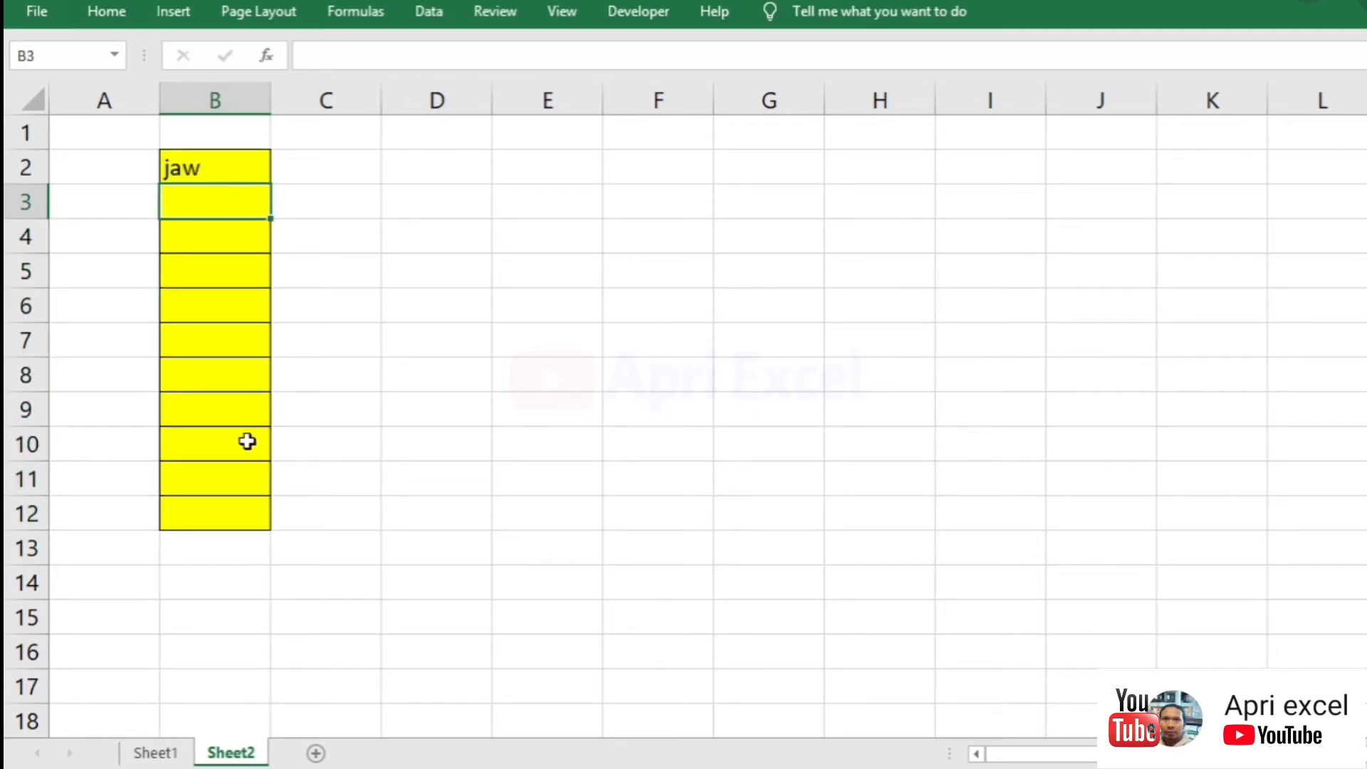
{"action": "left_click", "coordinate": [175, 753]}
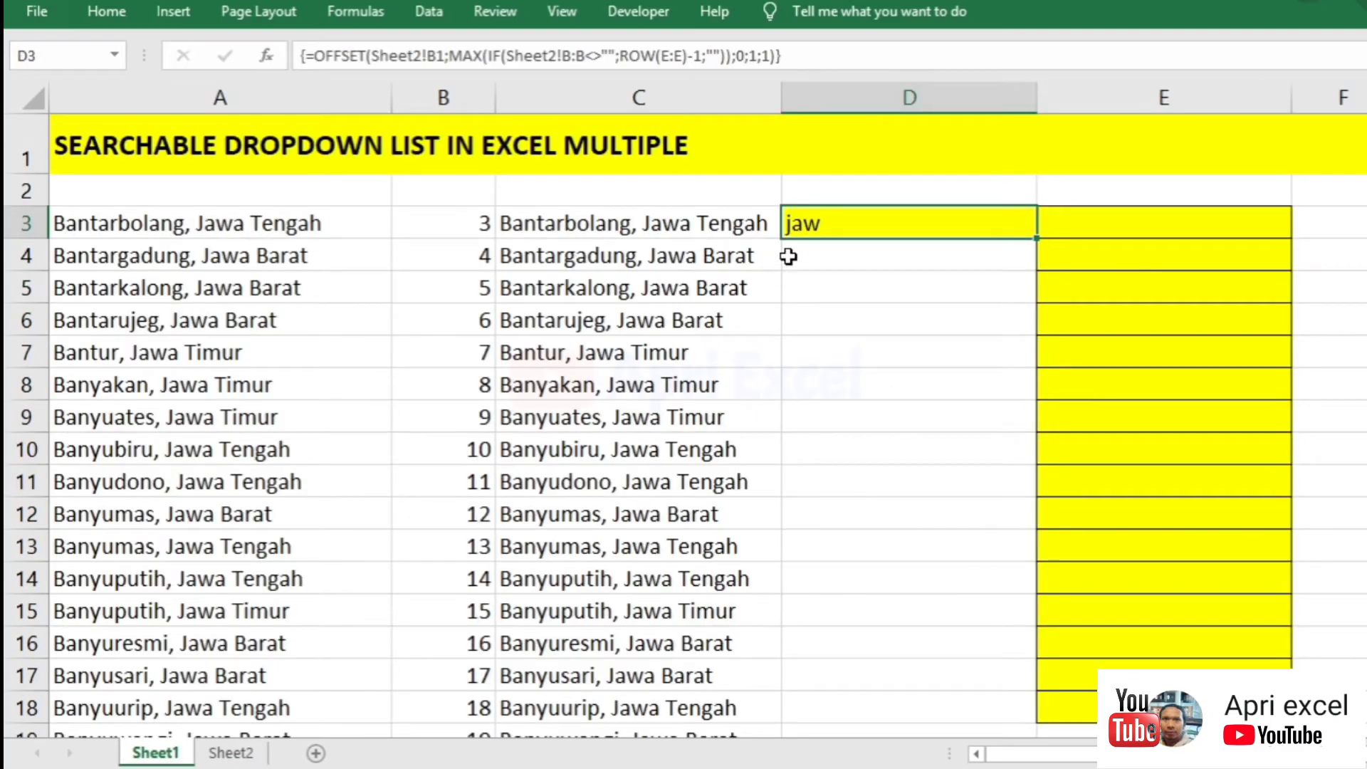
{"action": "left_click", "coordinate": [229, 753]}
Enter the test text 'lam' in B6 and check the Sheet1 results it filters.
{"action": "left_click", "coordinate": [240, 300]}
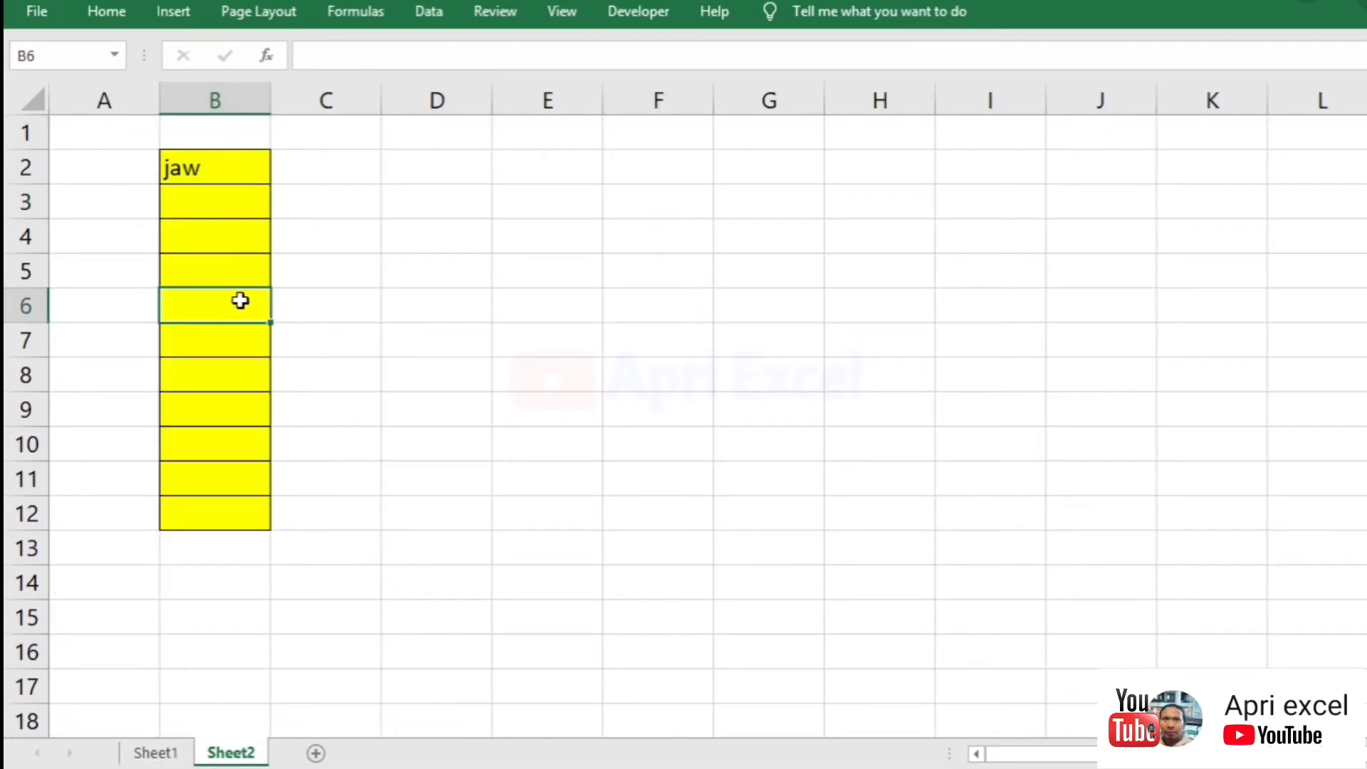
{"action": "type", "text": "lam"}
{"action": "key", "text": "Return"}
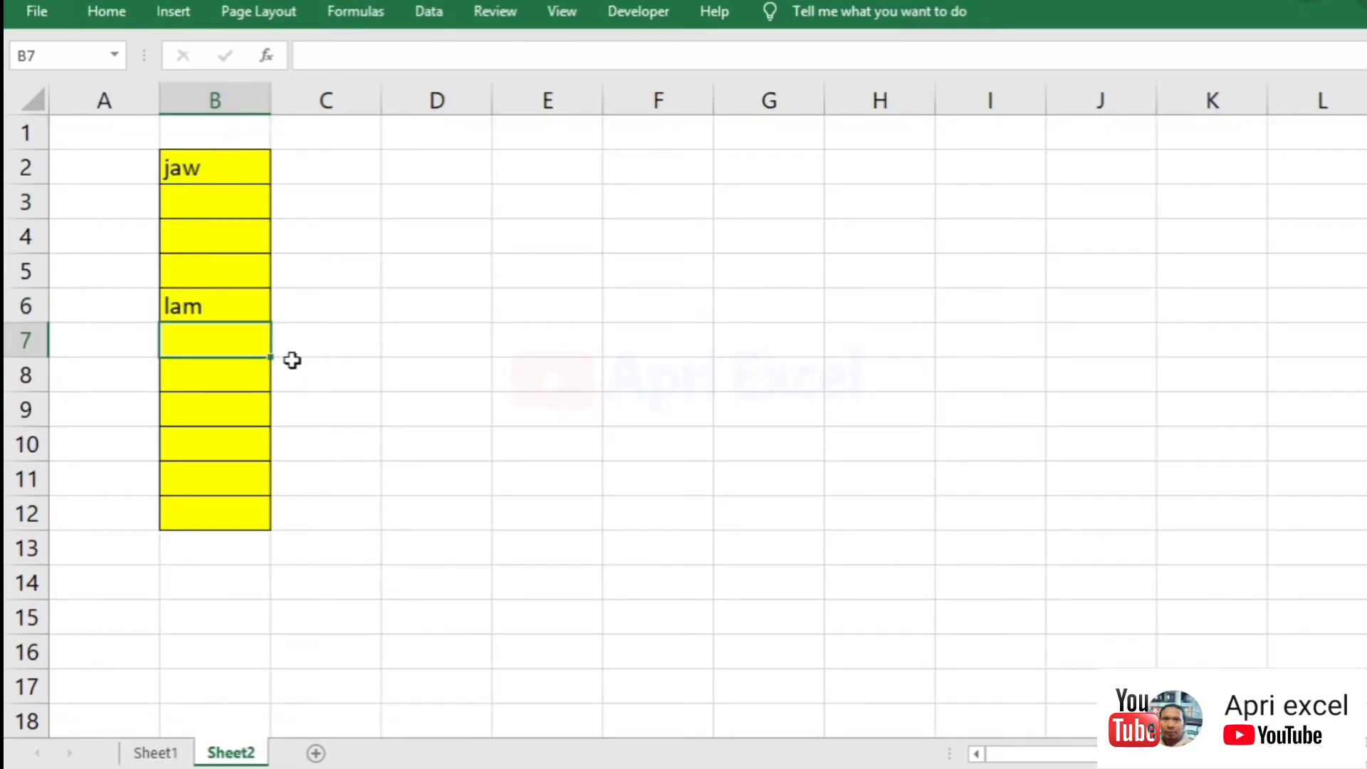
{"action": "left_click", "coordinate": [160, 753]}
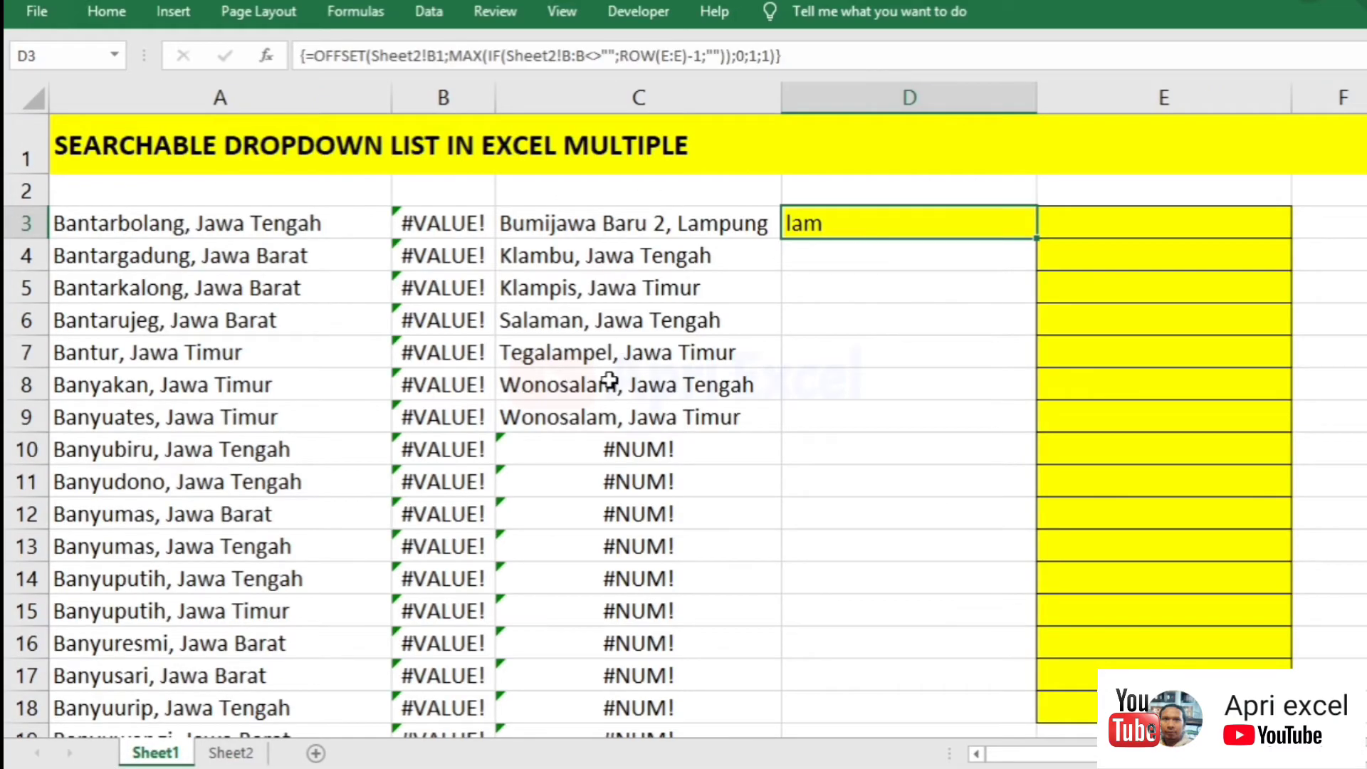
{"action": "left_click", "coordinate": [231, 752]}
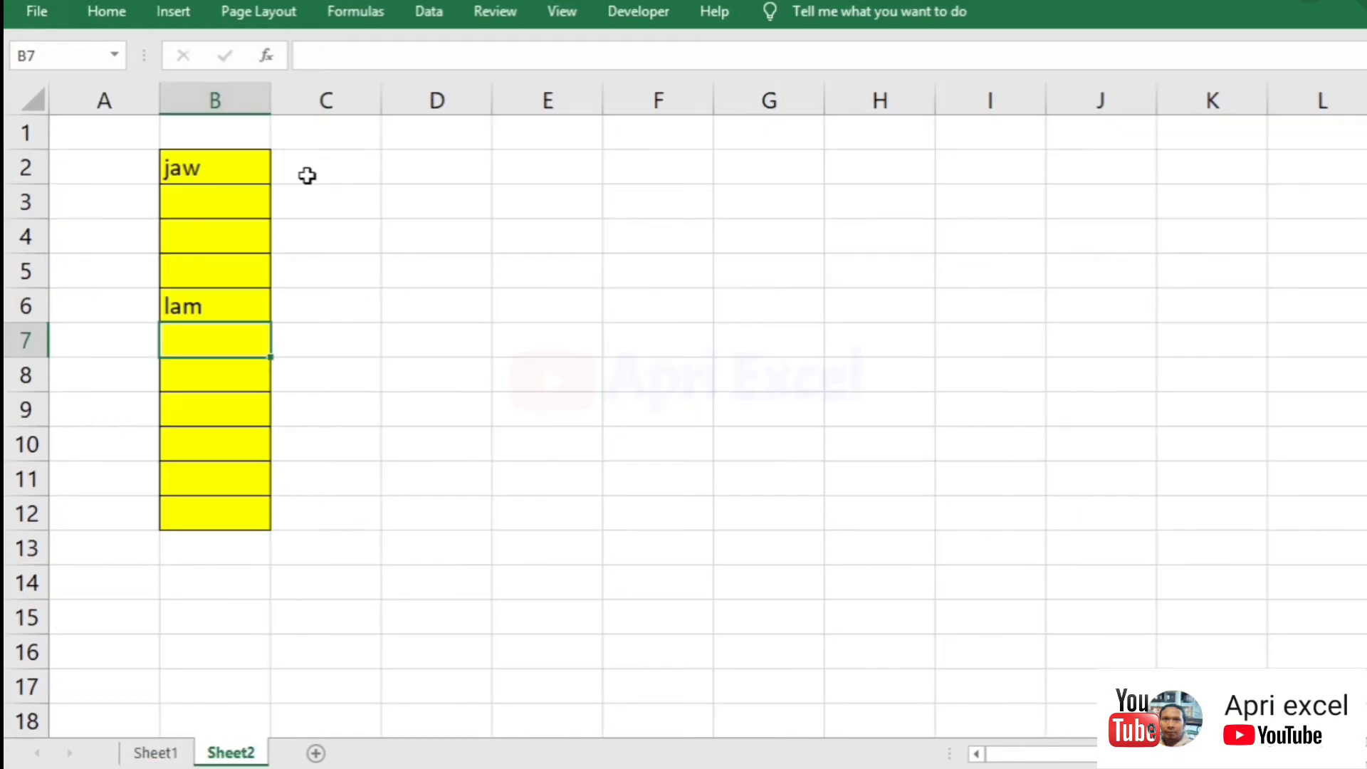
Clear the test entries from B2:B6 and widen column B.
{"action": "left_click", "coordinate": [218, 168]}
{"action": "left_click_drag", "start_coordinate": [218, 168], "coordinate": [241, 307]}
{"action": "key", "text": "Delete"}
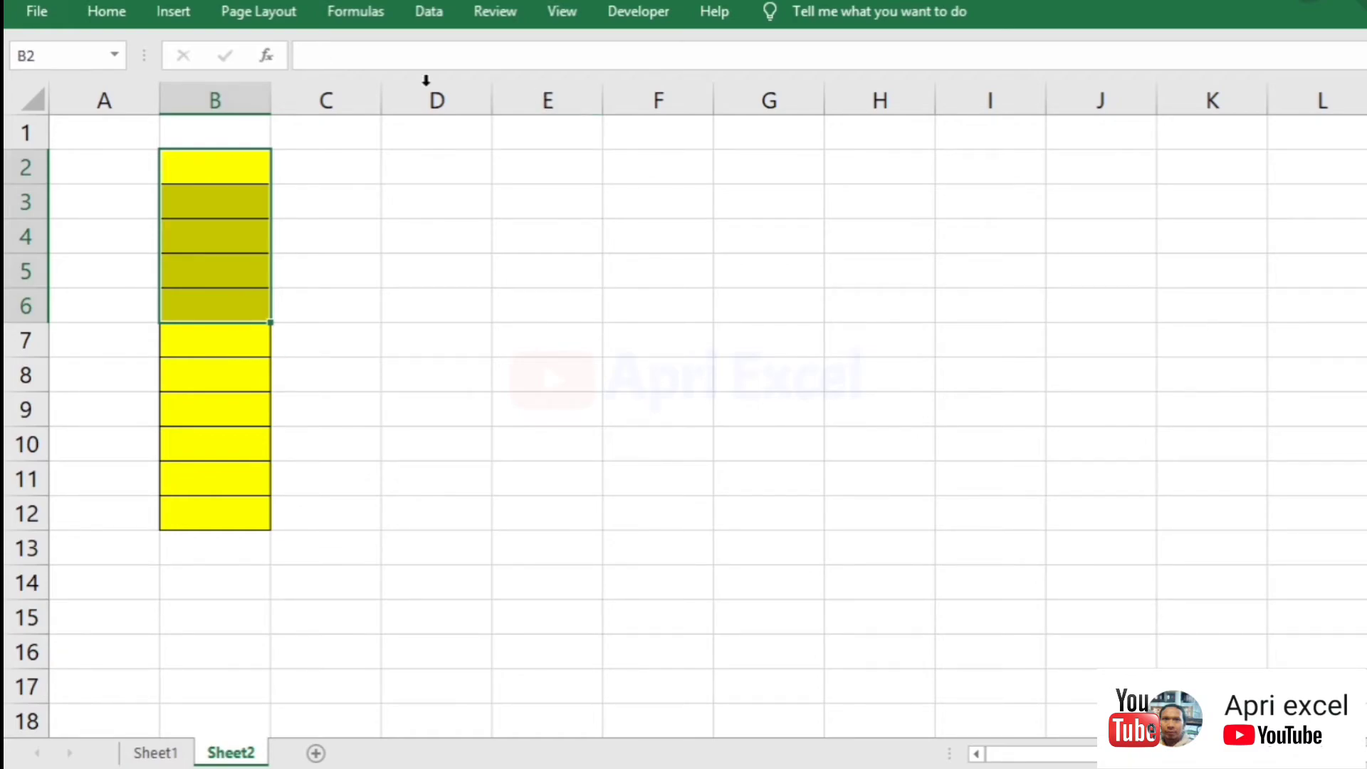
{"action": "left_click_drag", "start_coordinate": [270, 96], "coordinate": [334, 110]}
{"action": "left_click", "coordinate": [314, 168]}
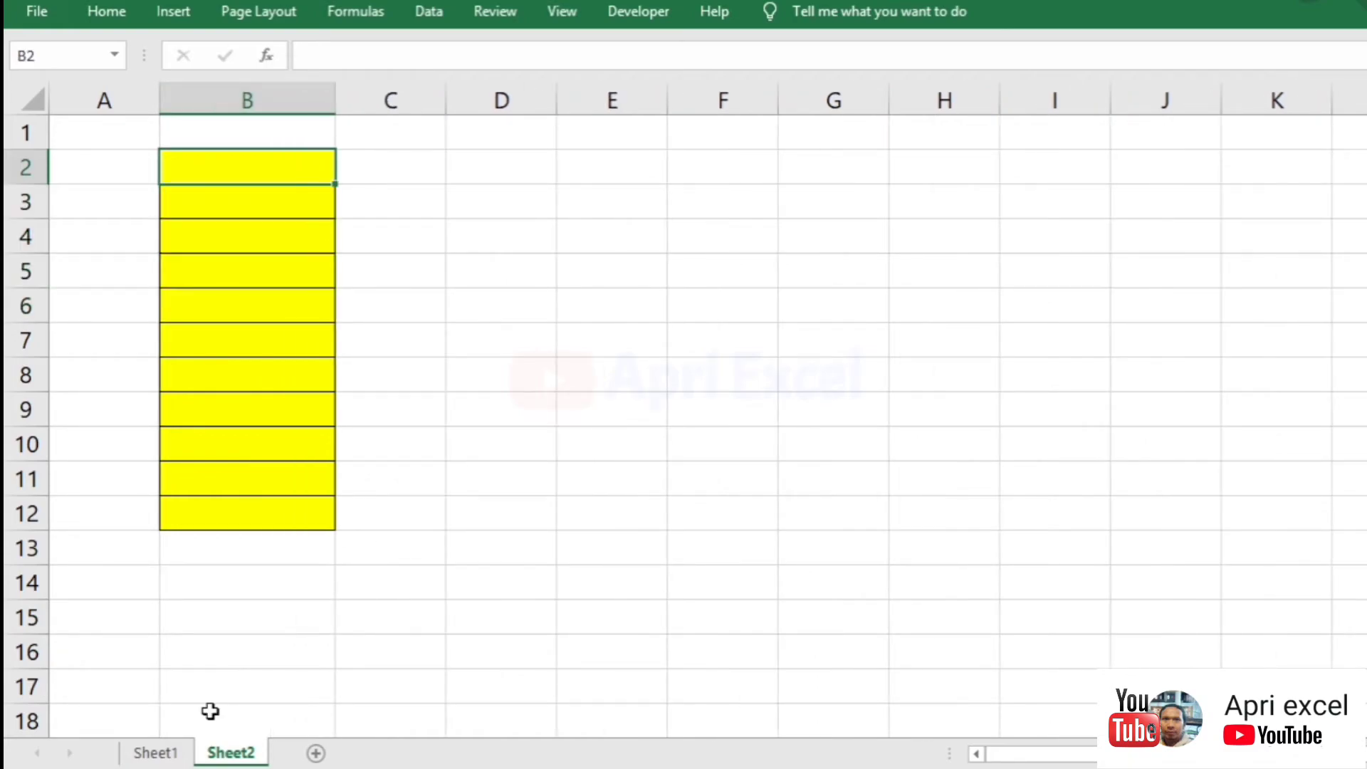
{"action": "left_click", "coordinate": [173, 733]}
Review the results formulas in Sheet1's C3:C15, then select Sheet2 cell B2.
{"action": "left_click", "coordinate": [180, 753]}
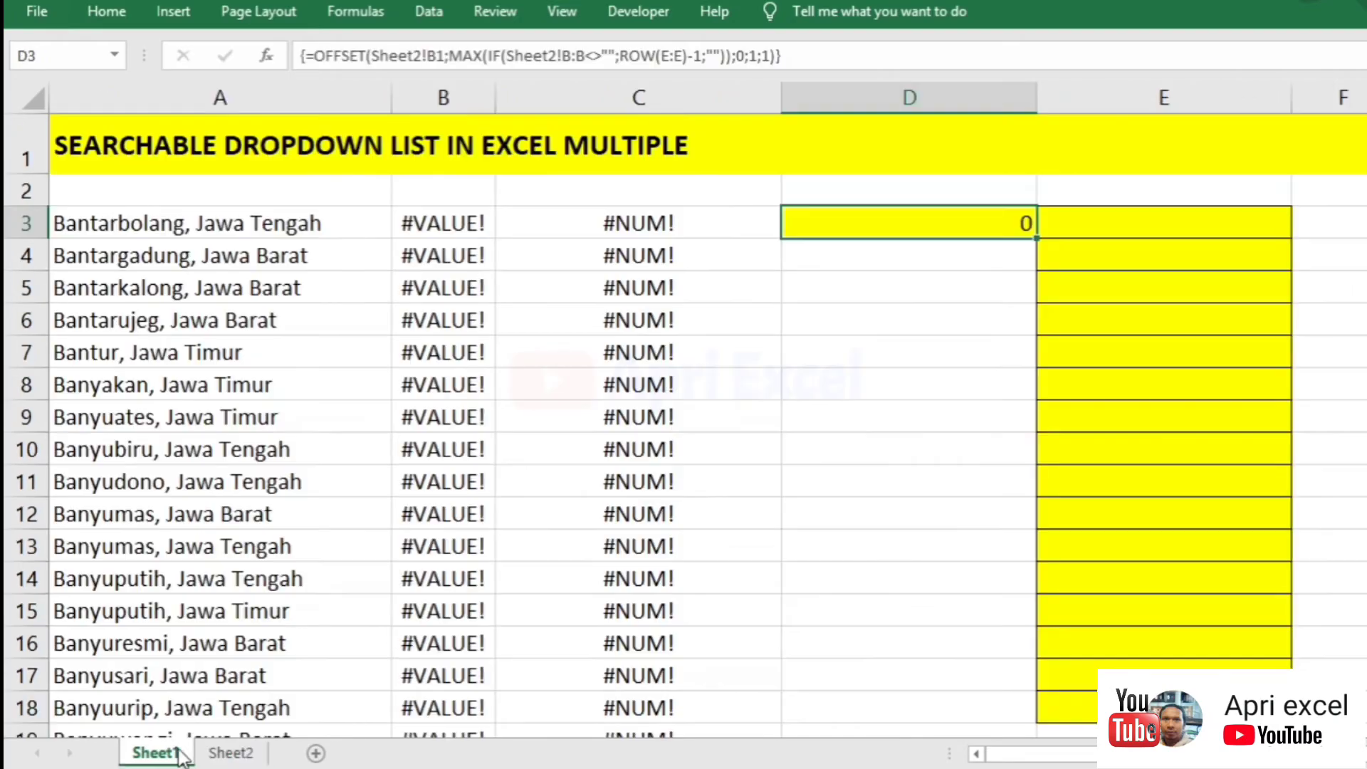
{"action": "left_click_drag", "start_coordinate": [686, 223], "coordinate": [665, 610]}
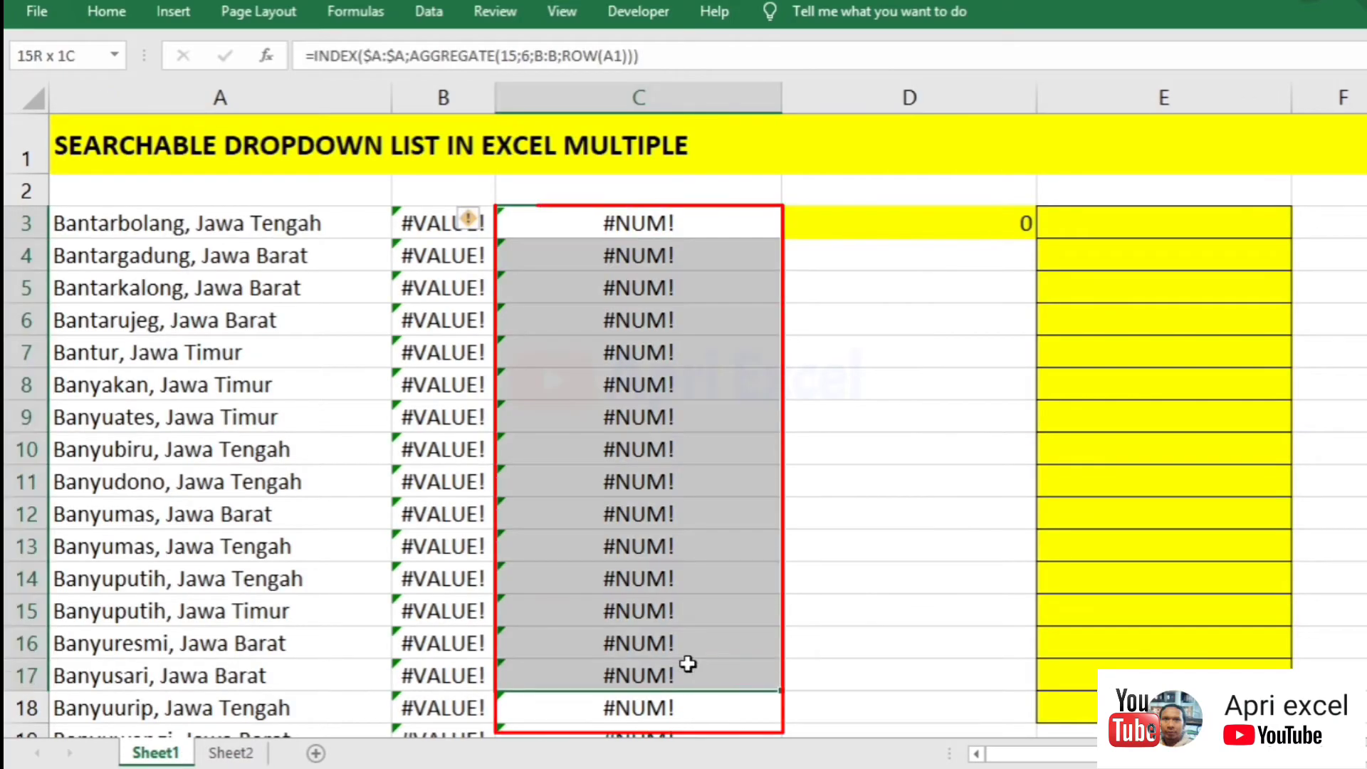
{"action": "left_click", "coordinate": [241, 751]}
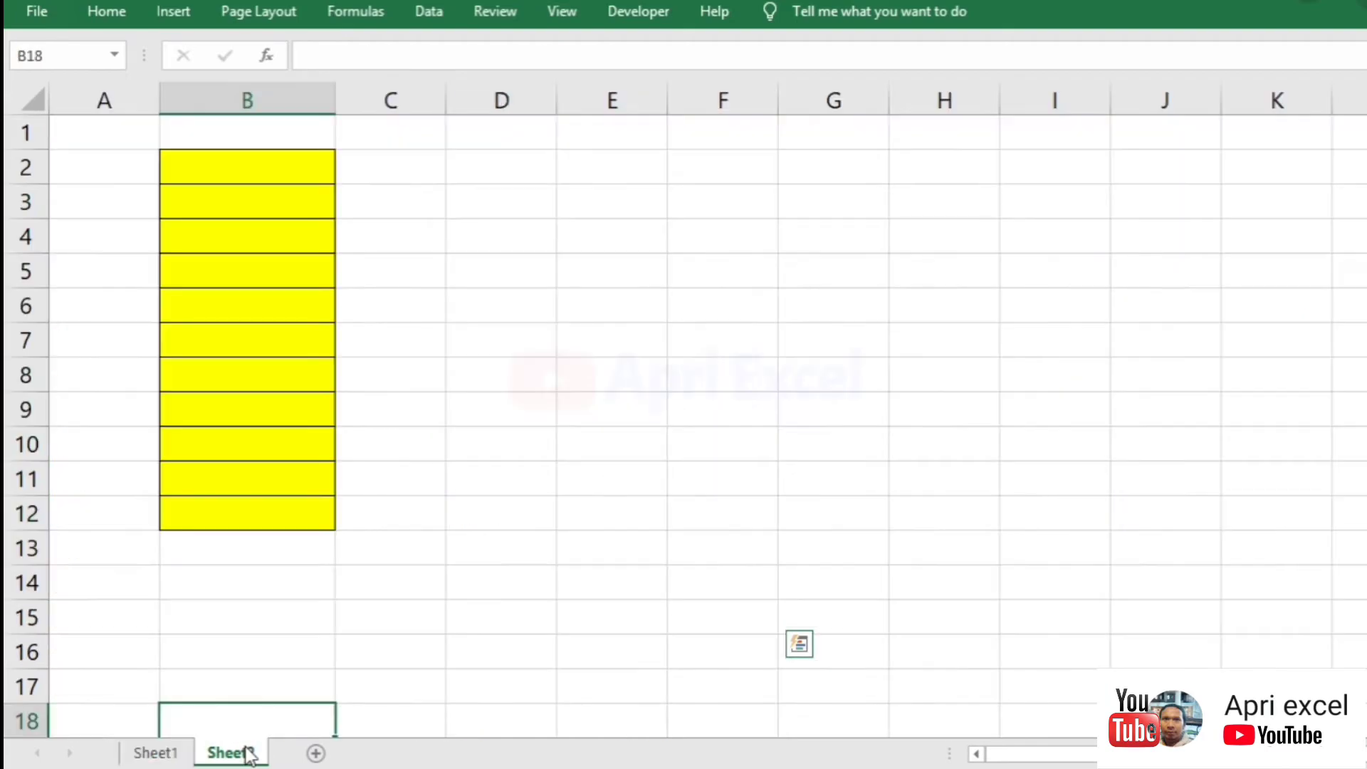
{"action": "left_click", "coordinate": [298, 171]}
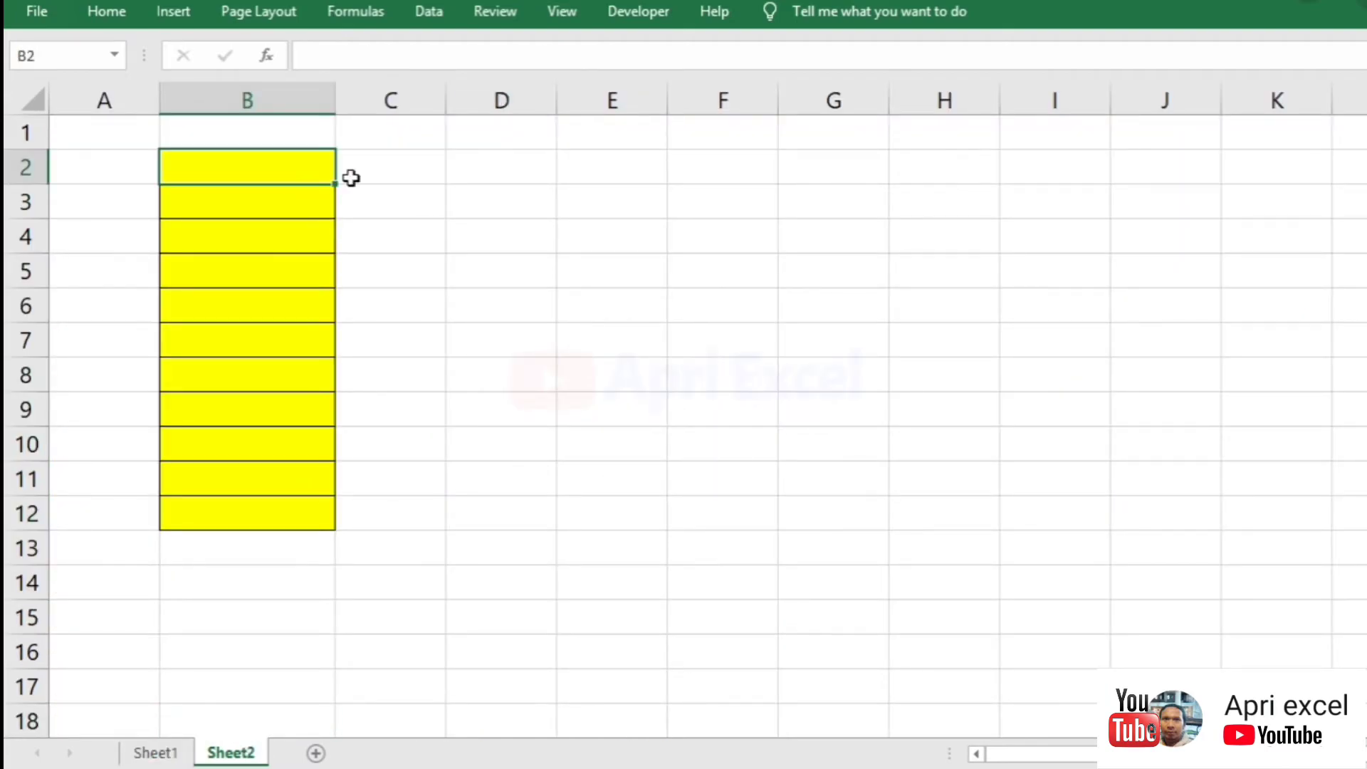
Start an OFFSET formula anchored at the absolute reference Sheet1!$C$3.
{"action": "left_click", "coordinate": [428, 169]}
{"action": "type", "text": "=offse"}
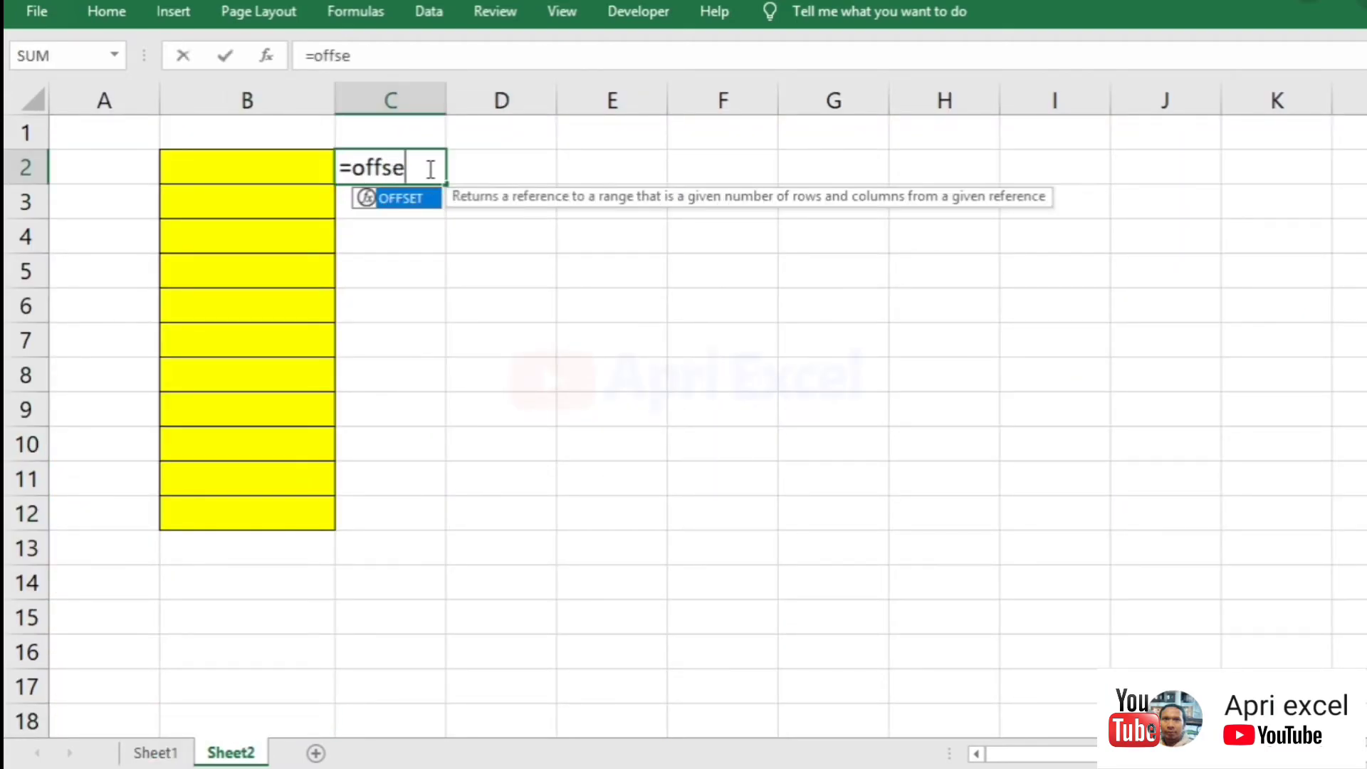
{"action": "type", "text": "t("}
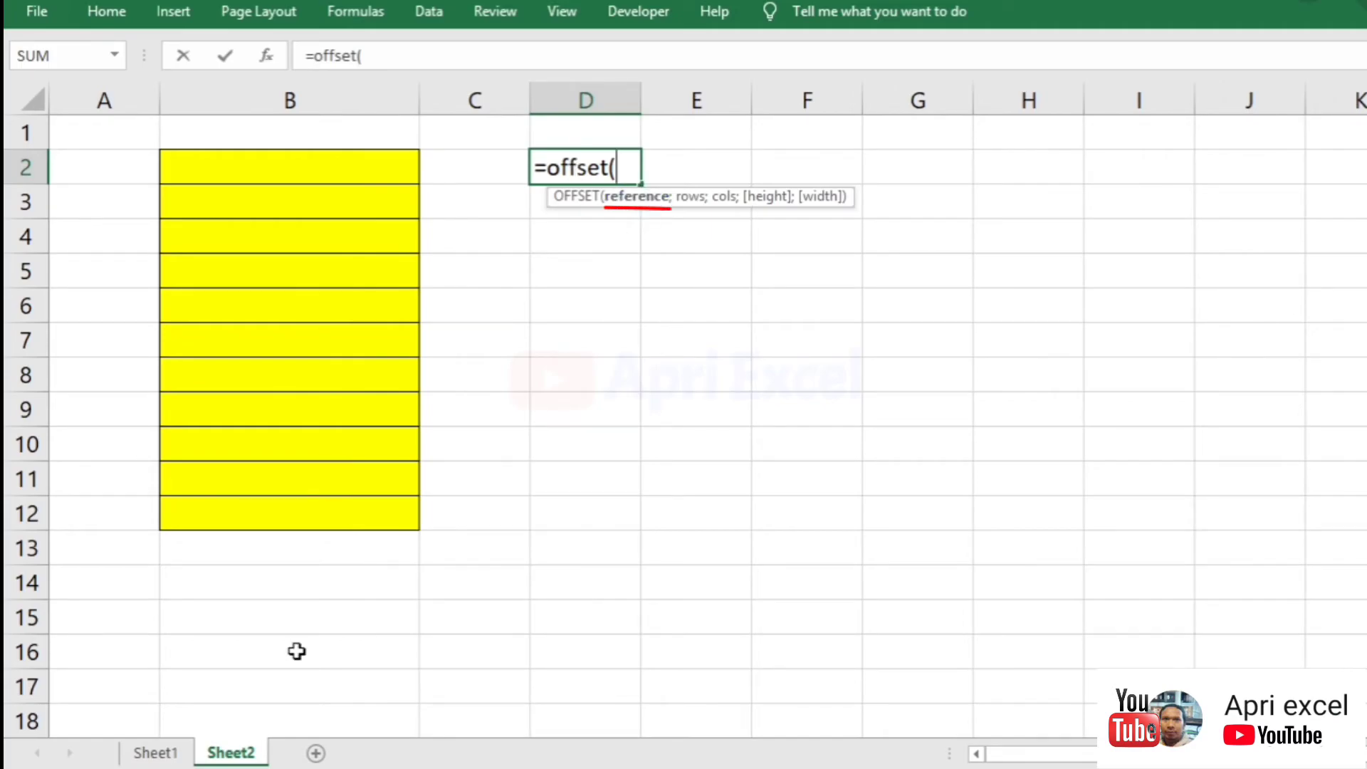
{"action": "left_click", "coordinate": [187, 754]}
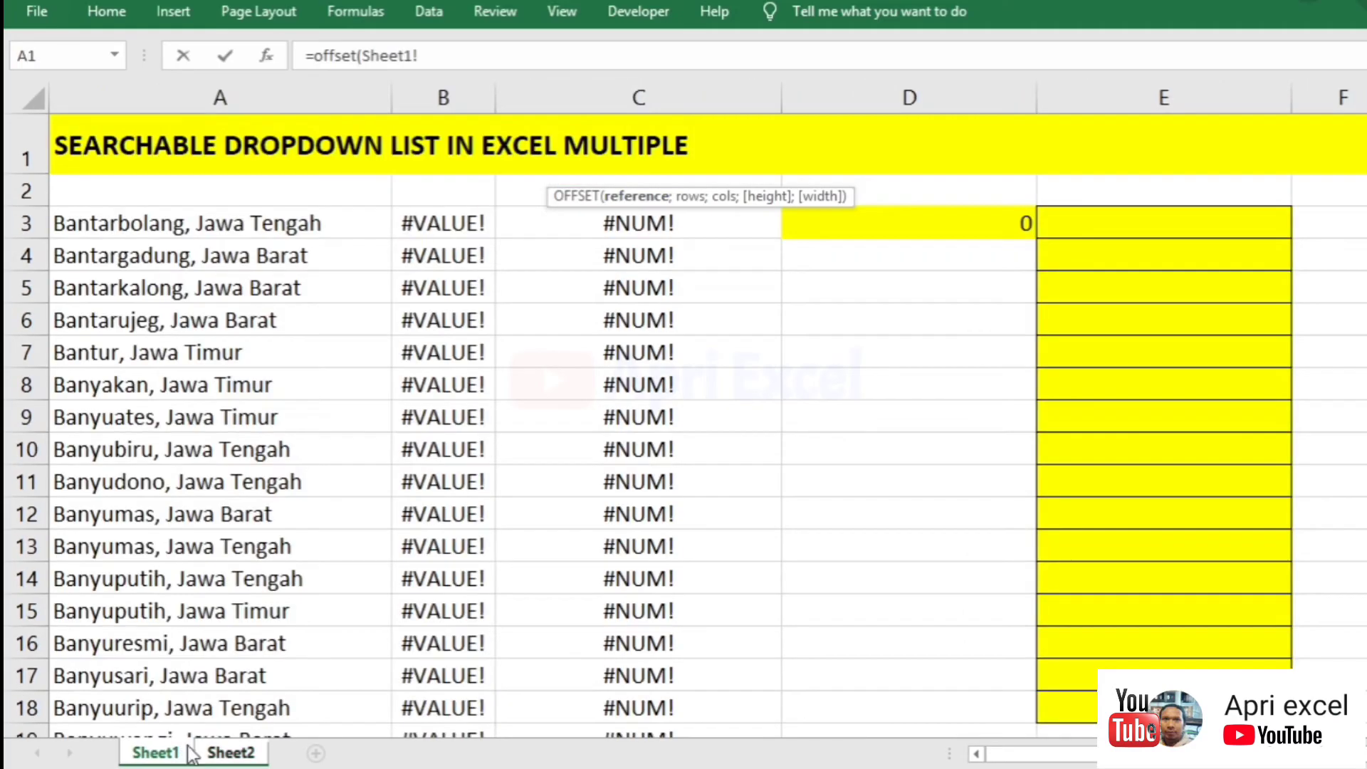
{"action": "left_click", "coordinate": [560, 225]}
{"action": "left_click", "coordinate": [446, 58]}
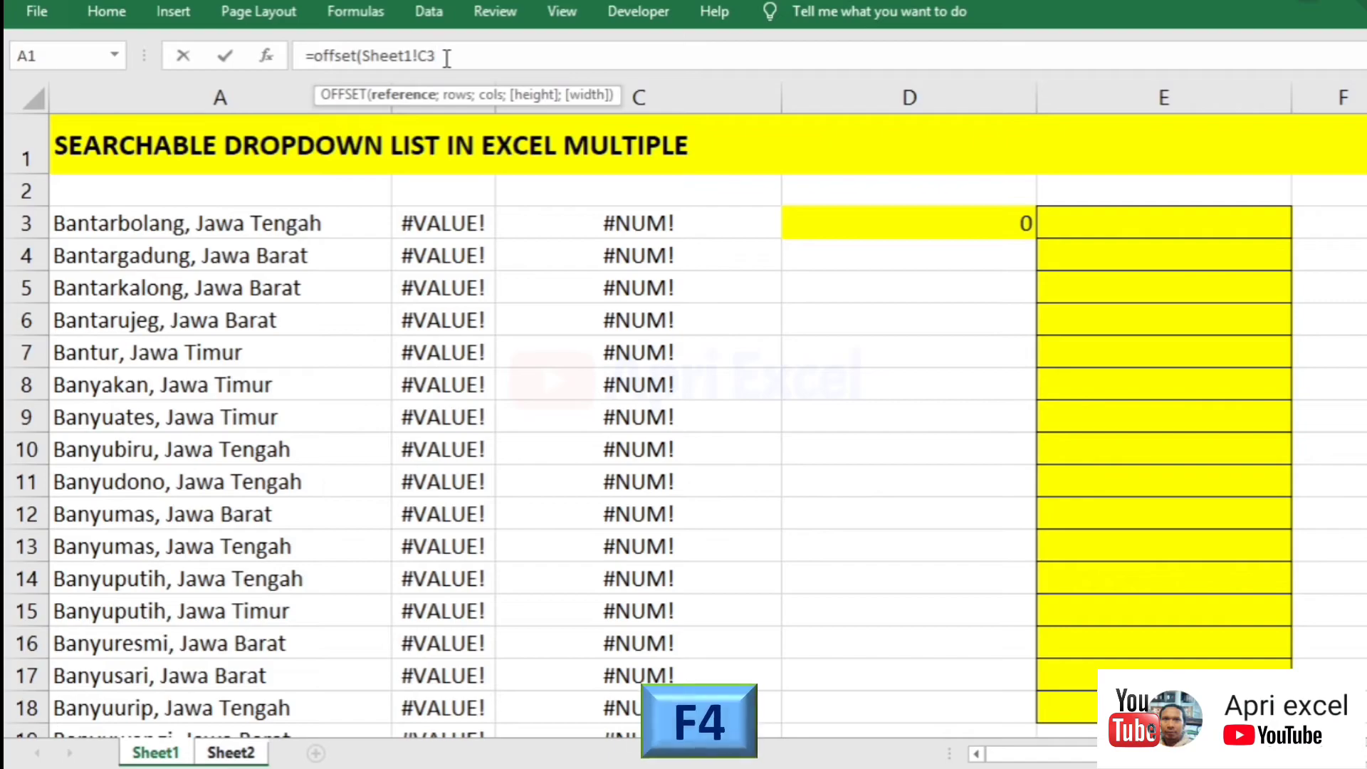
{"action": "key", "text": "F4"}
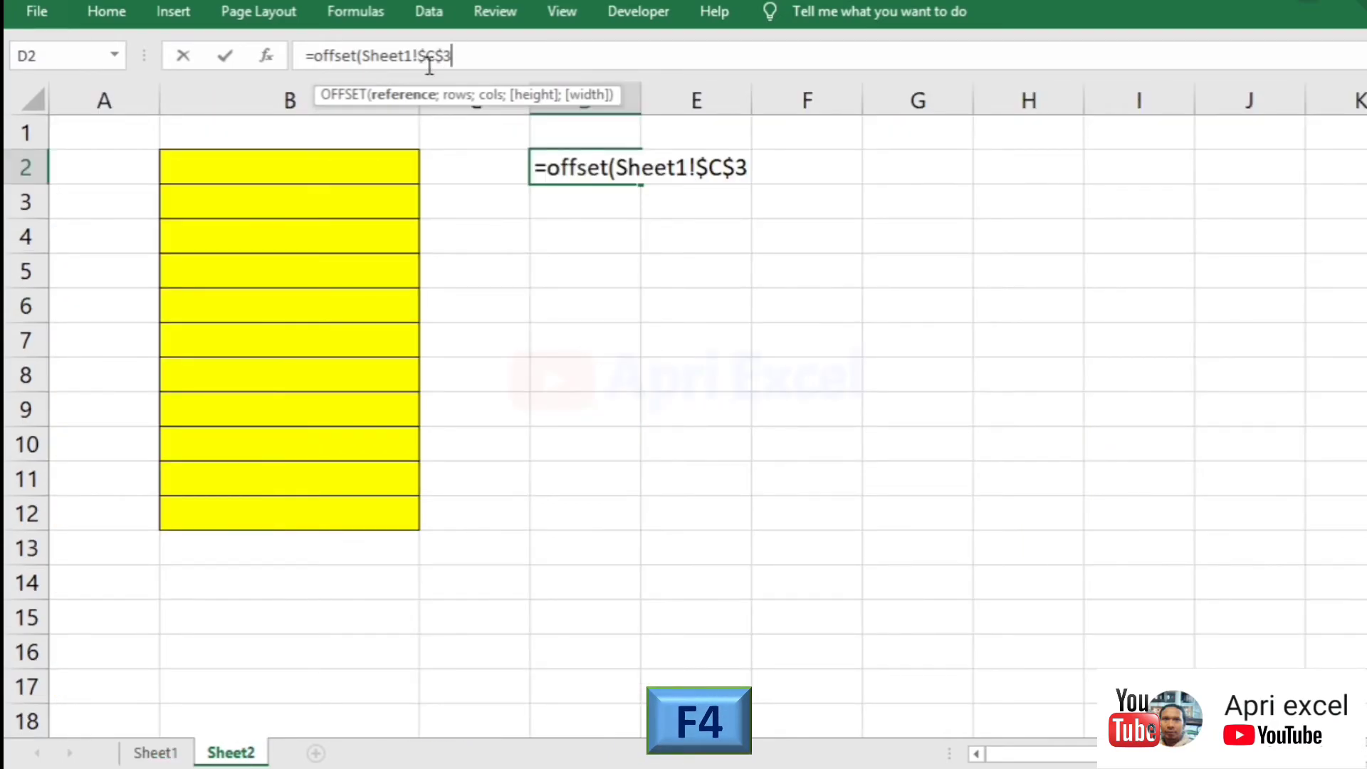
Add offsets 0;0 and an AGGREGATE height using COUNTA (3) ignoring errors (6).
{"action": "type", "text": ";"}
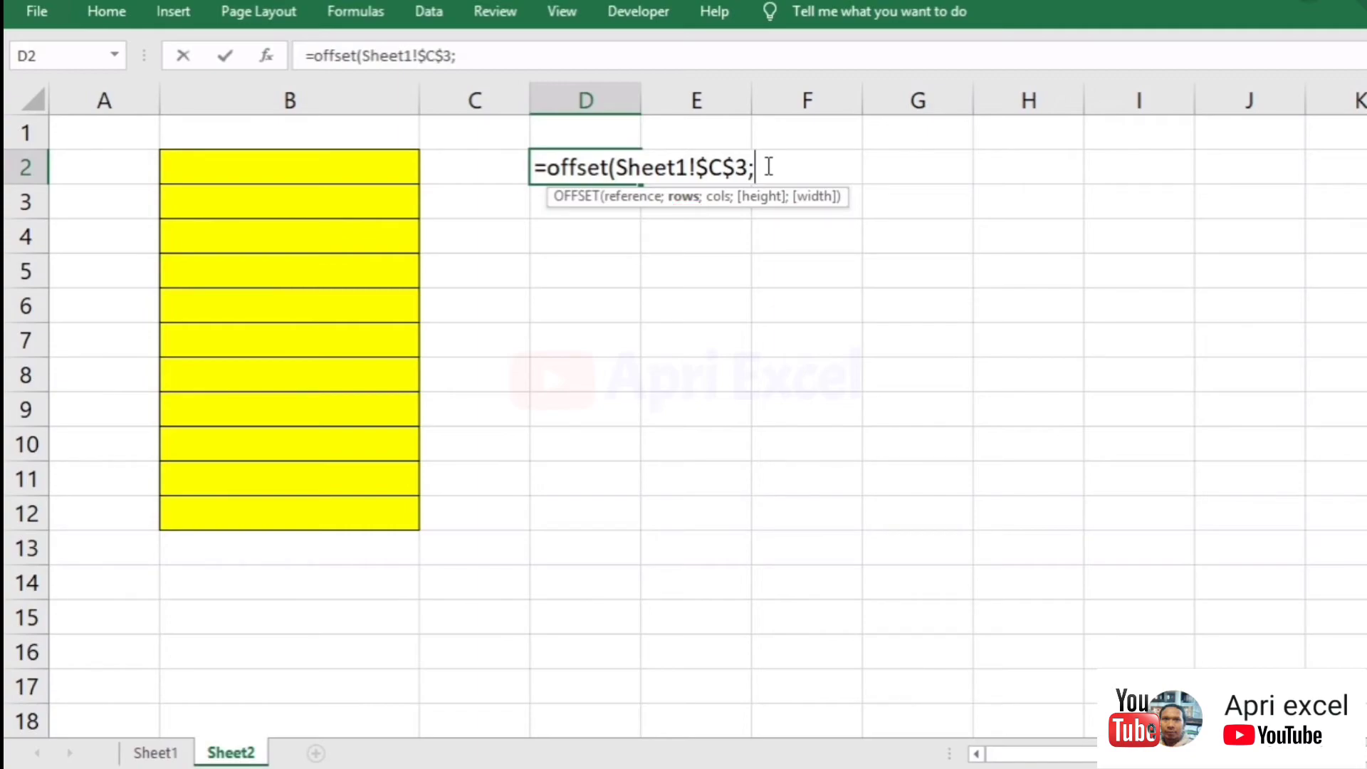
{"action": "type", "text": "0;"}
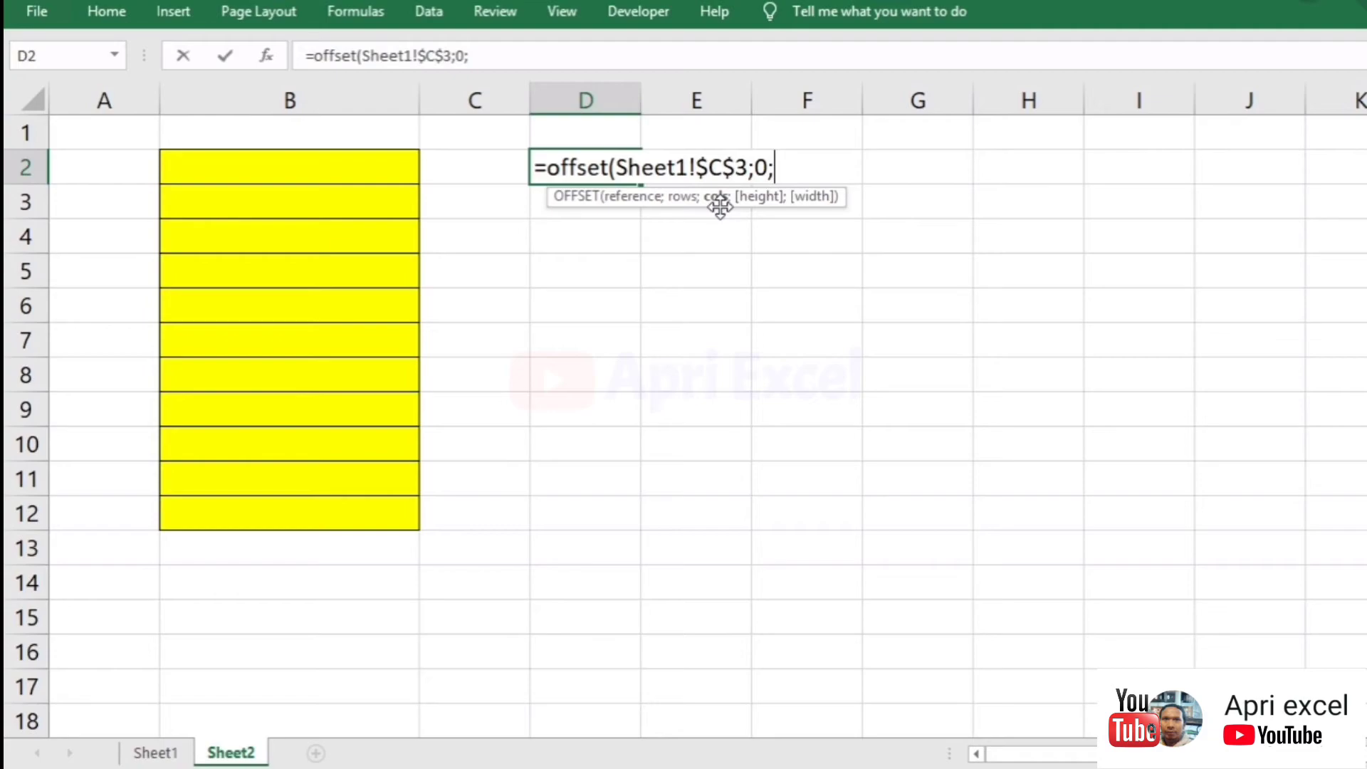
{"action": "type", "text": "0;"}
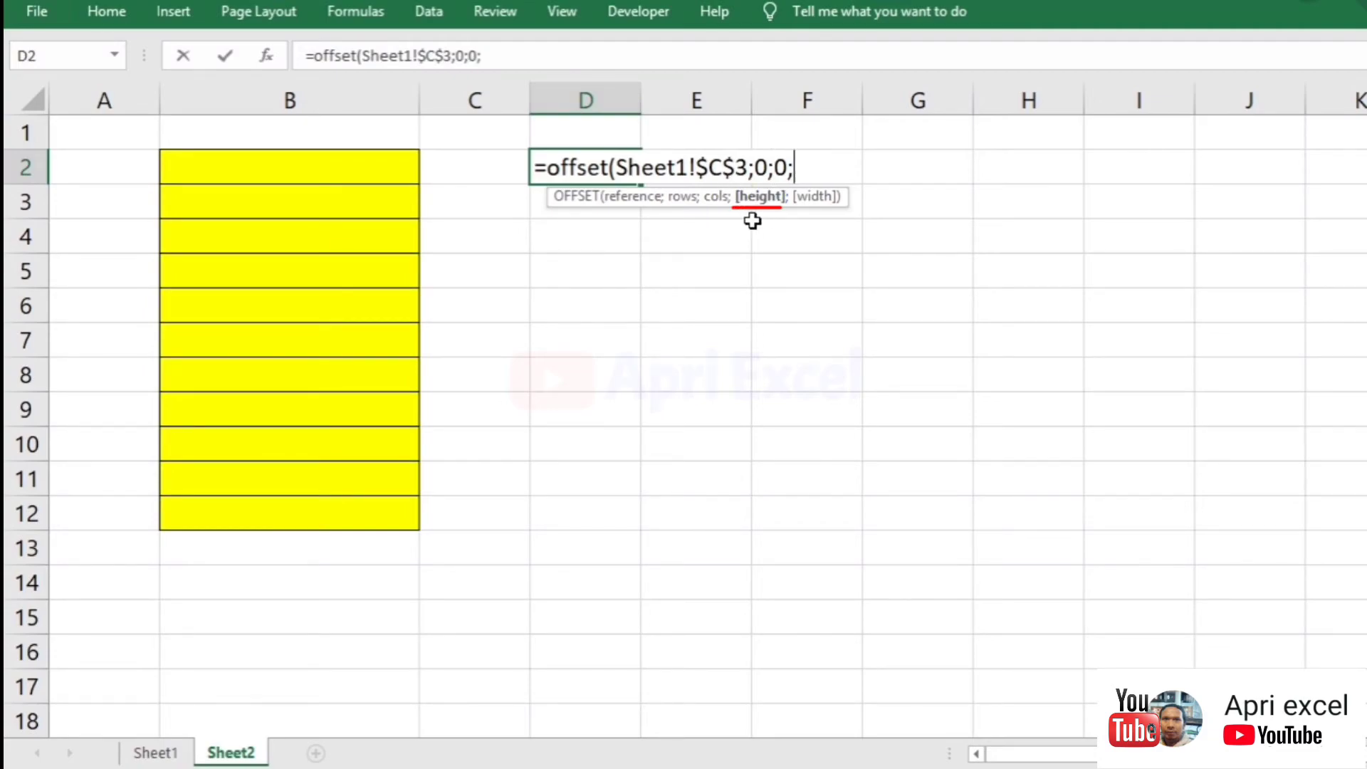
{"action": "type", "text": "aggre"}
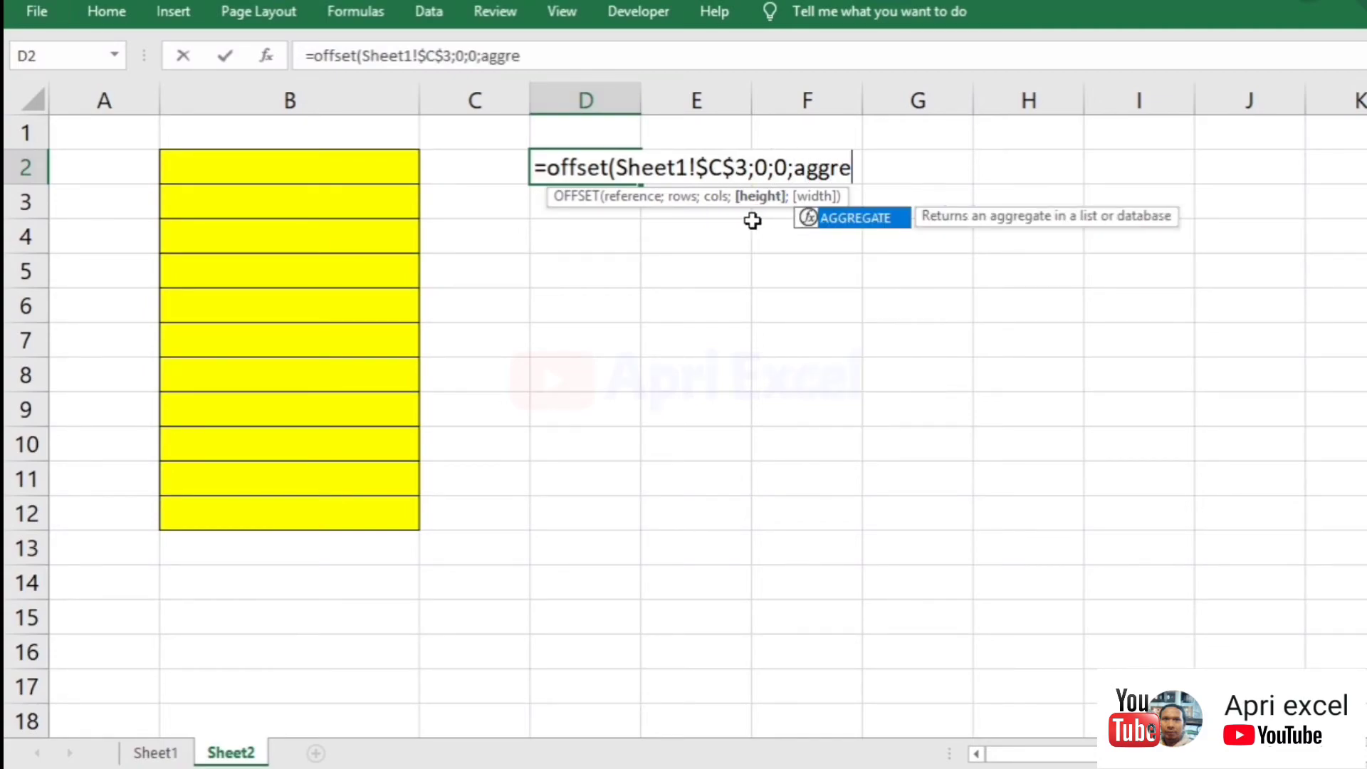
{"action": "type", "text": "gate("}
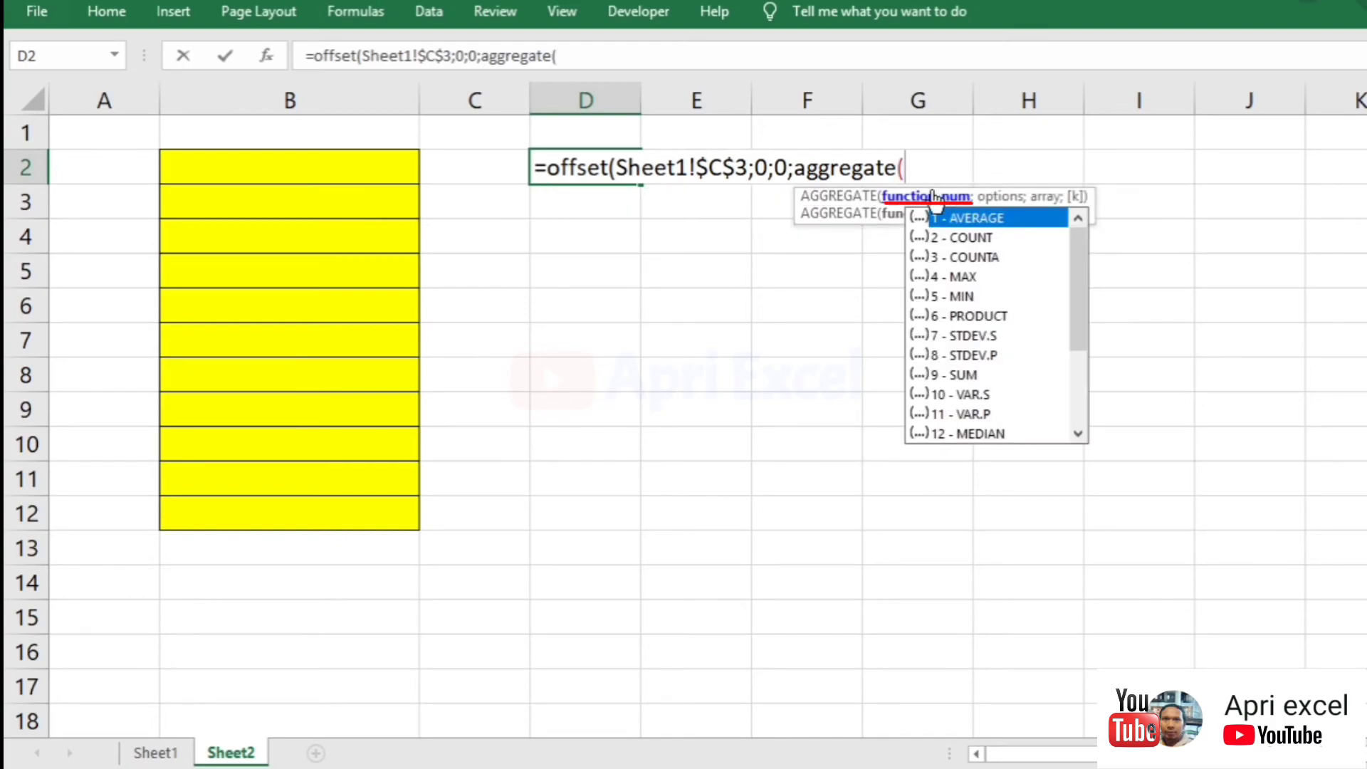
{"action": "left_click", "coordinate": [980, 263]}
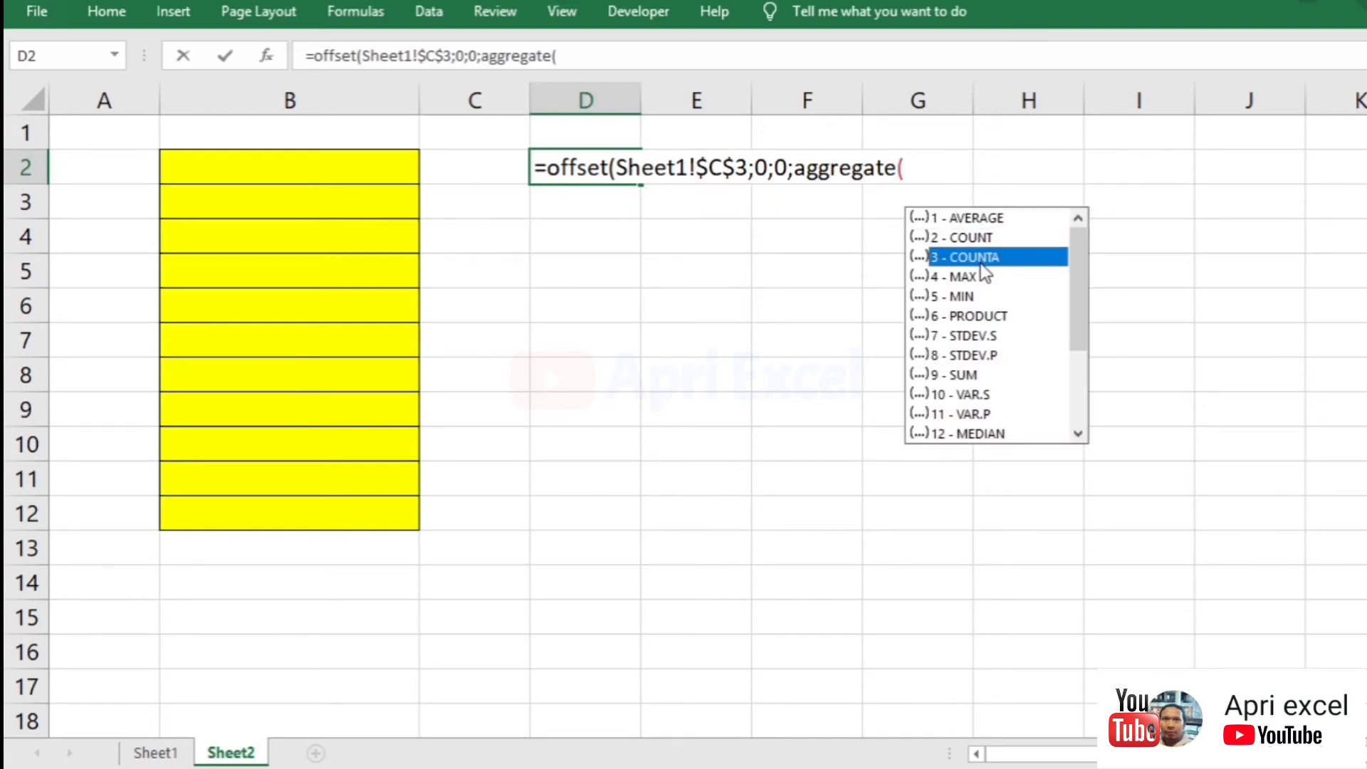
{"action": "double_click", "coordinate": [952, 258]}
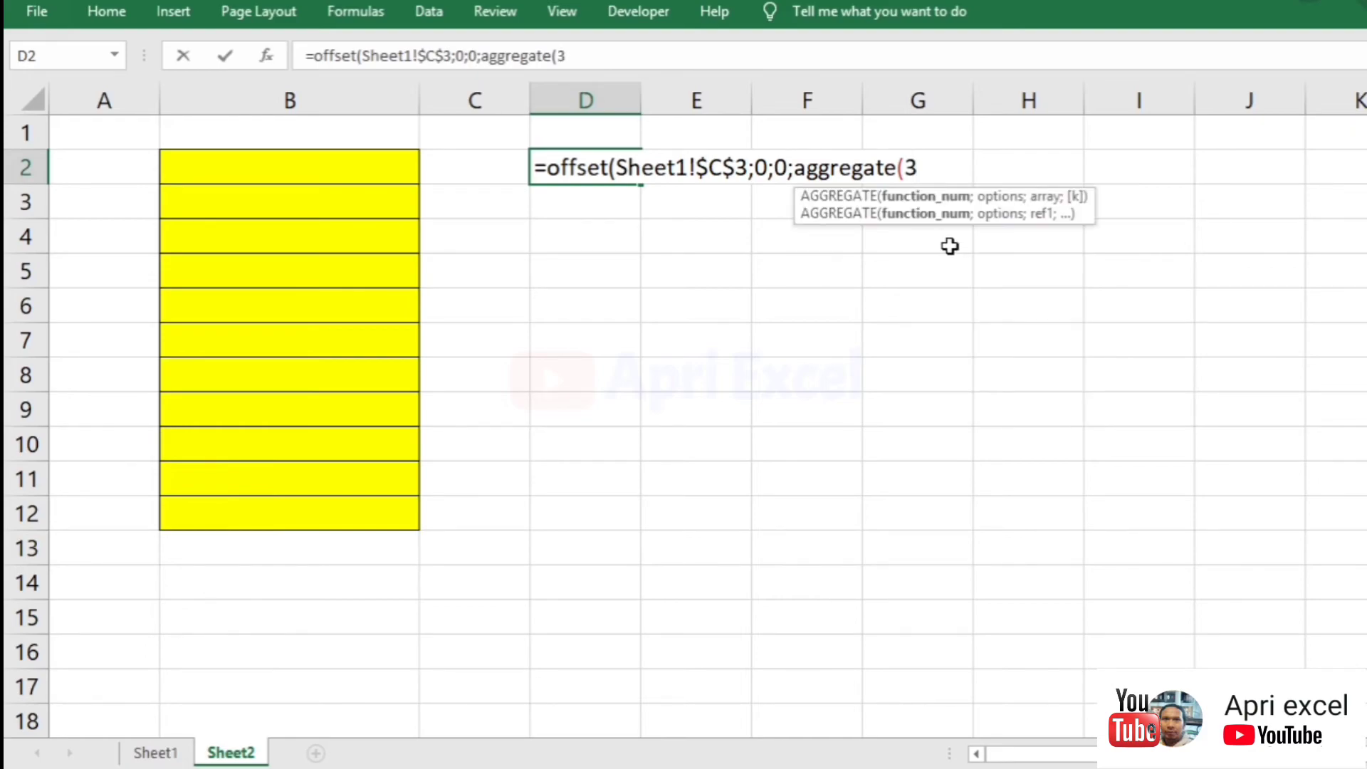
{"action": "type", "text": ";"}
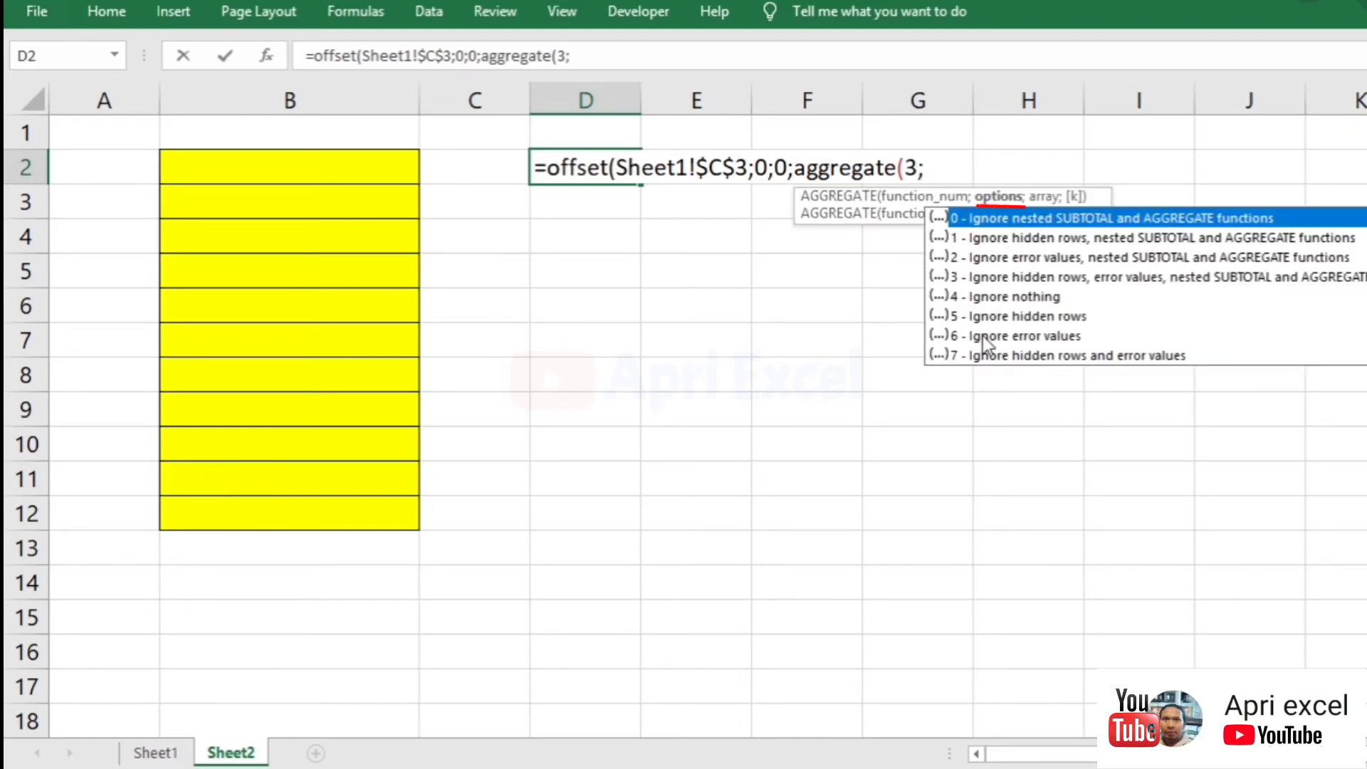
{"action": "left_click", "coordinate": [965, 336]}
{"action": "double_click", "coordinate": [963, 336]}
{"action": "type", "text": ";"}
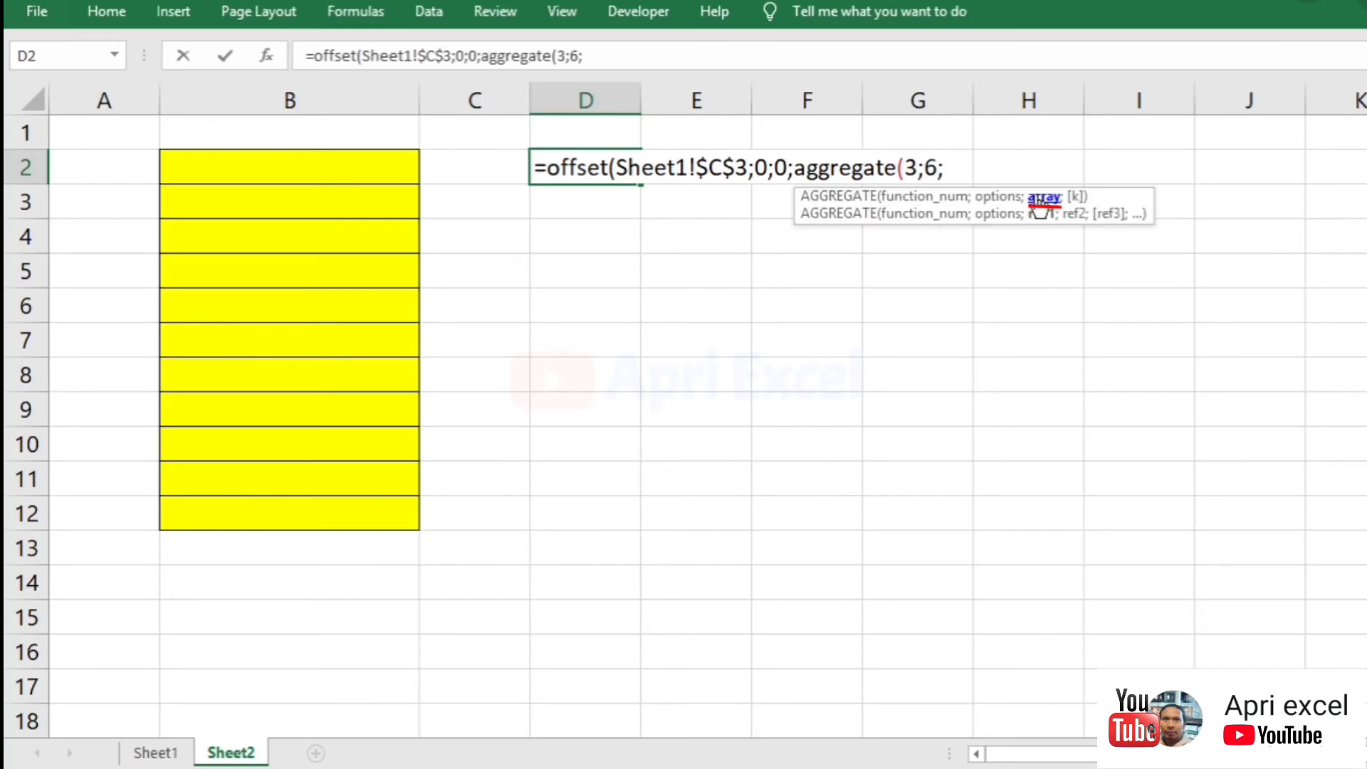
Count Sheet1!$C:$C in the AGGREGATE and close the formula with width 1.
{"action": "left_click", "coordinate": [153, 754]}
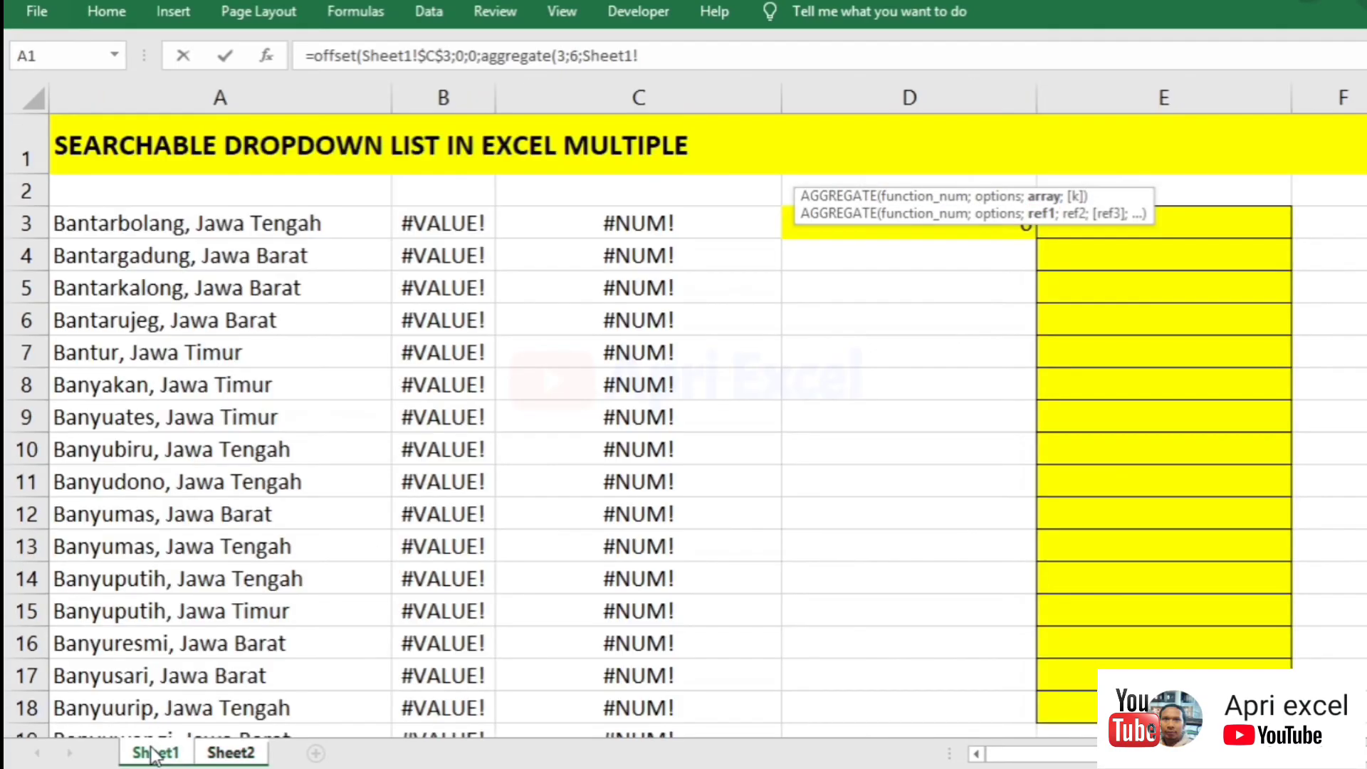
{"action": "left_click", "coordinate": [625, 94]}
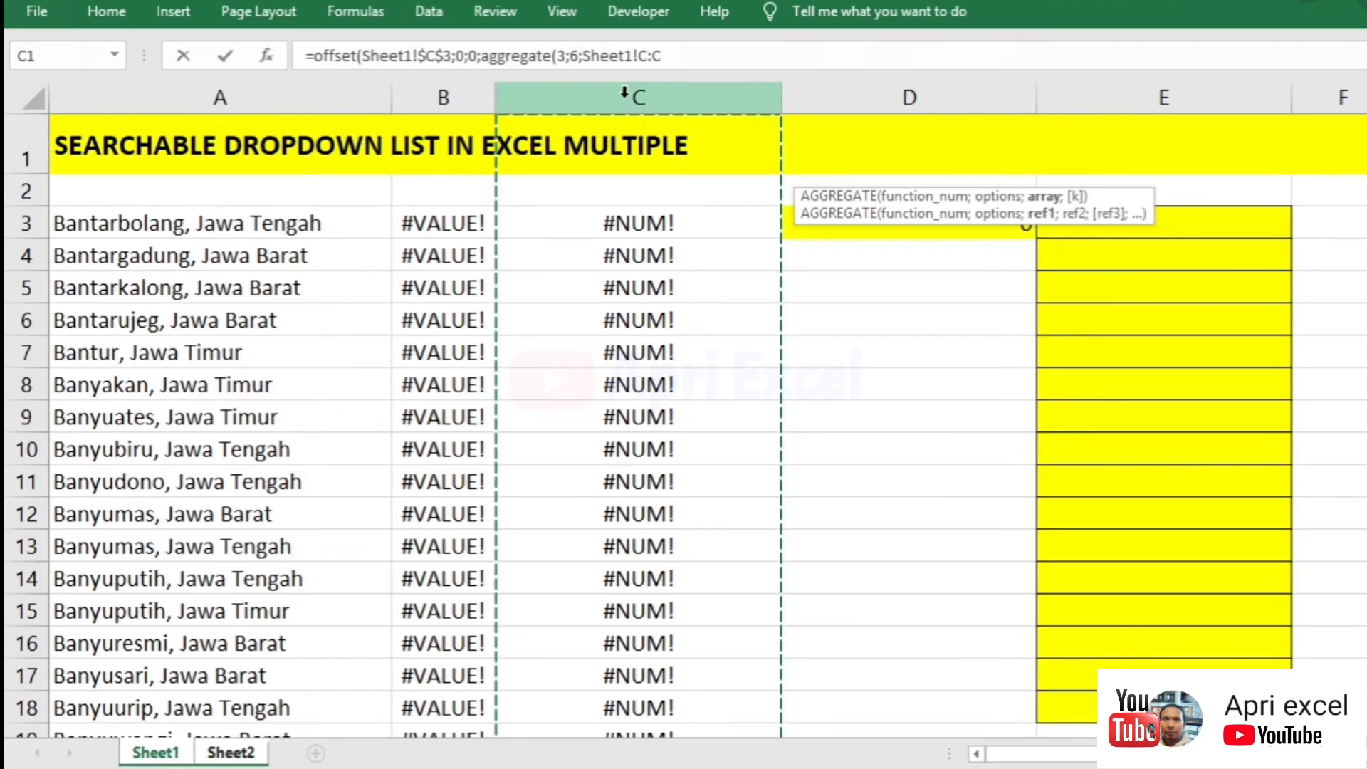
{"action": "key", "text": "F4"}
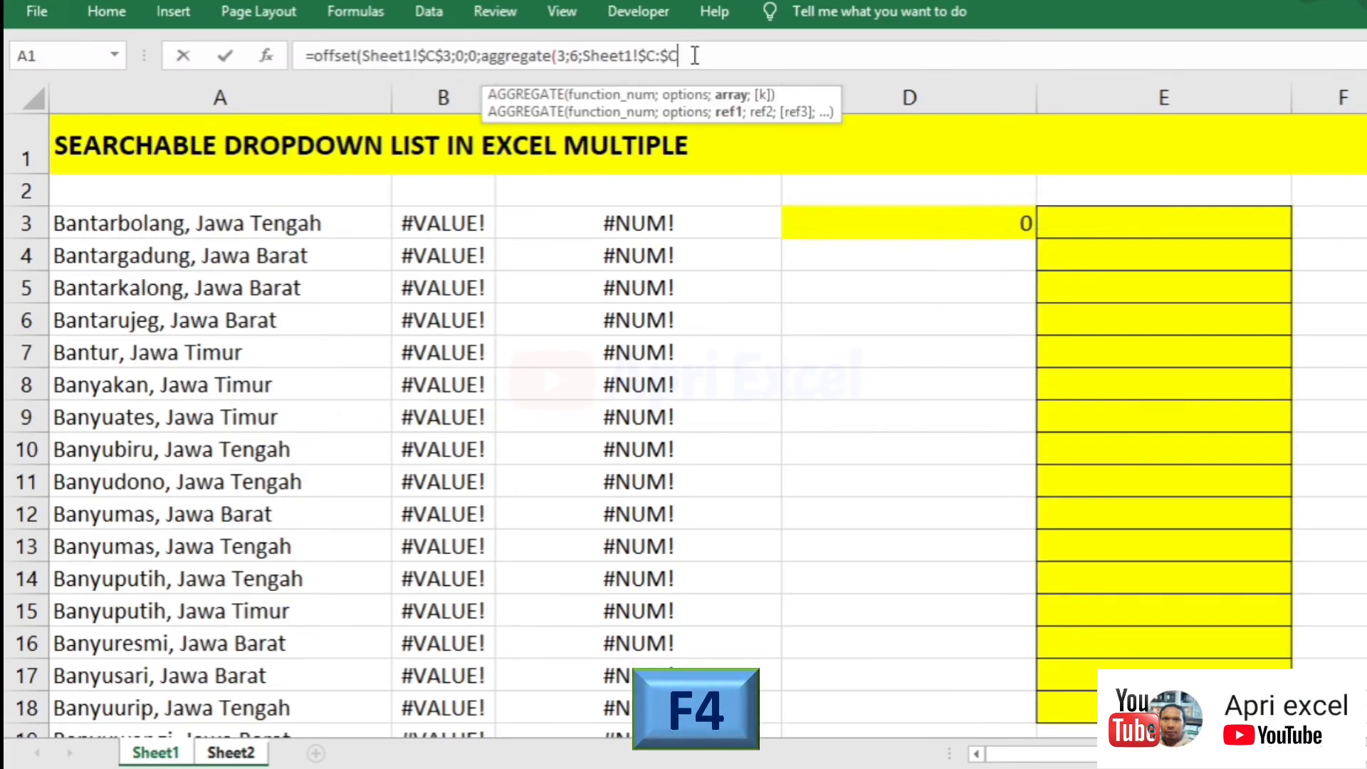
{"action": "type", "text": ")"}
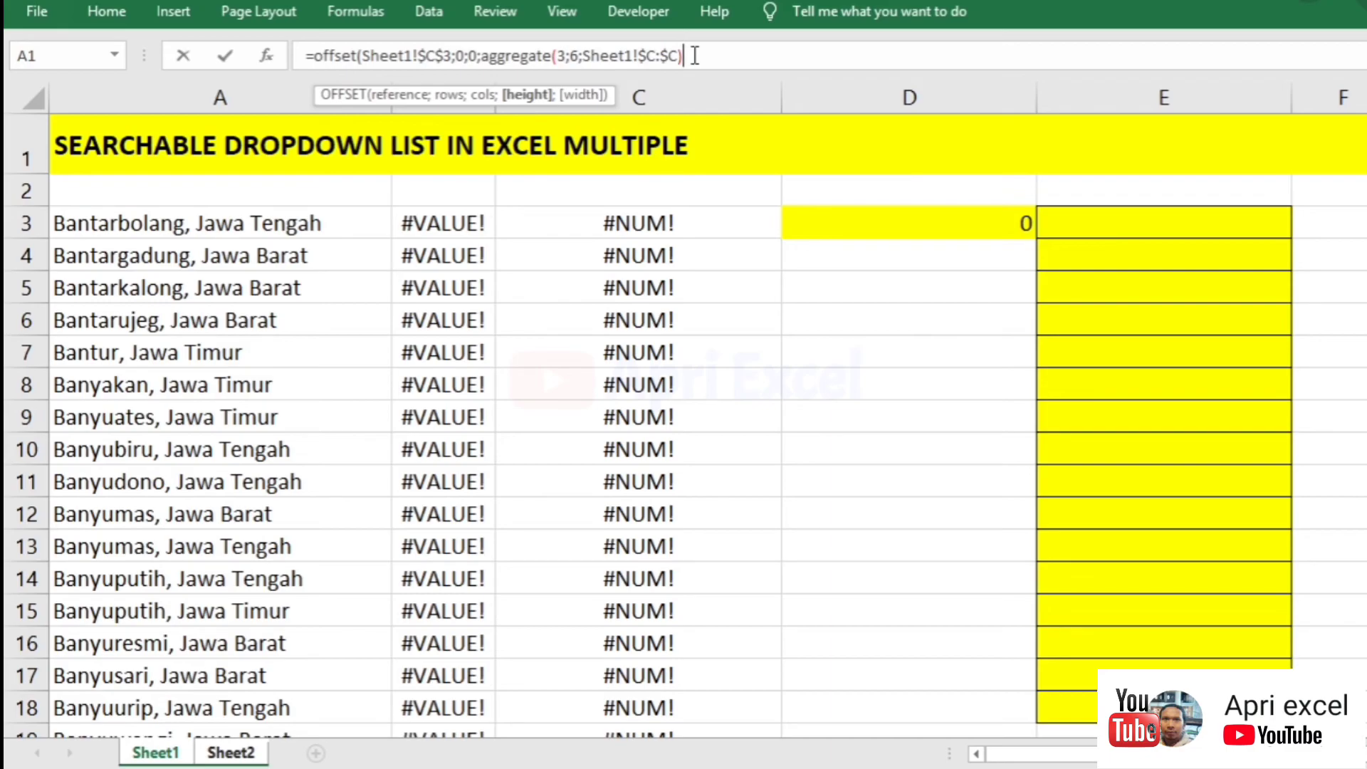
{"action": "type", "text": ";"}
{"action": "type", "text": "1"}
{"action": "type", "text": ")"}
{"action": "key", "text": "Return"}
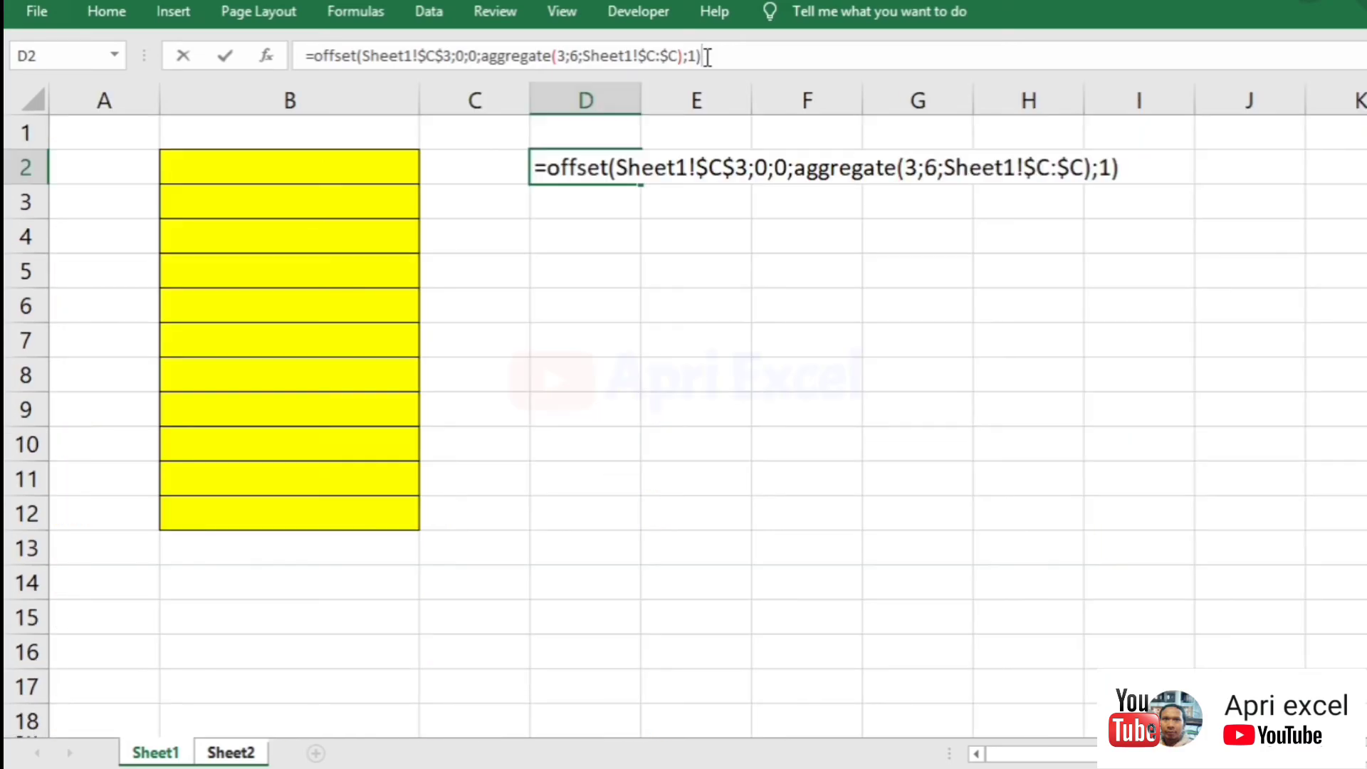
Copy D2's OFFSET/AGGREGATE formula text without changing it, then select the yellow cells B2:B12.
{"action": "double_click", "coordinate": [545, 168]}
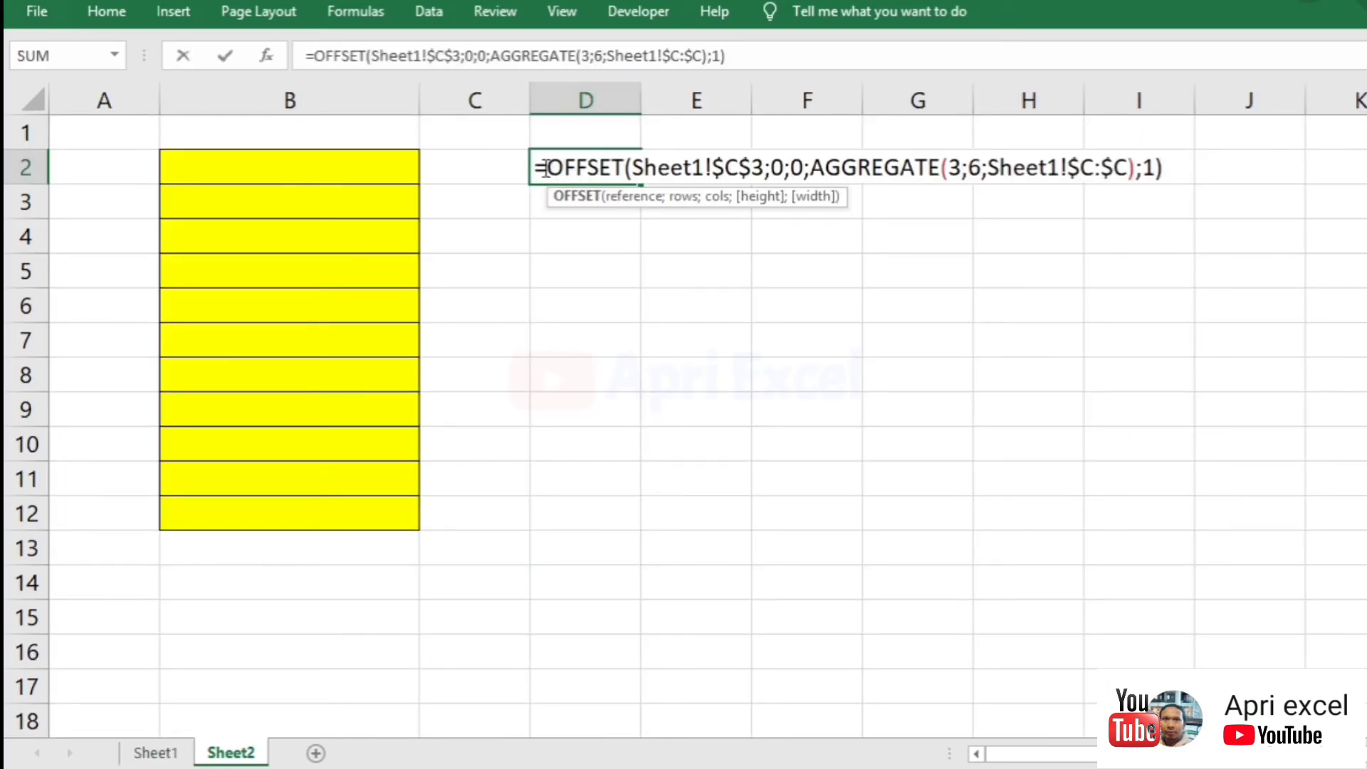
{"action": "left_click_drag", "start_coordinate": [540, 167], "coordinate": [1162, 167]}
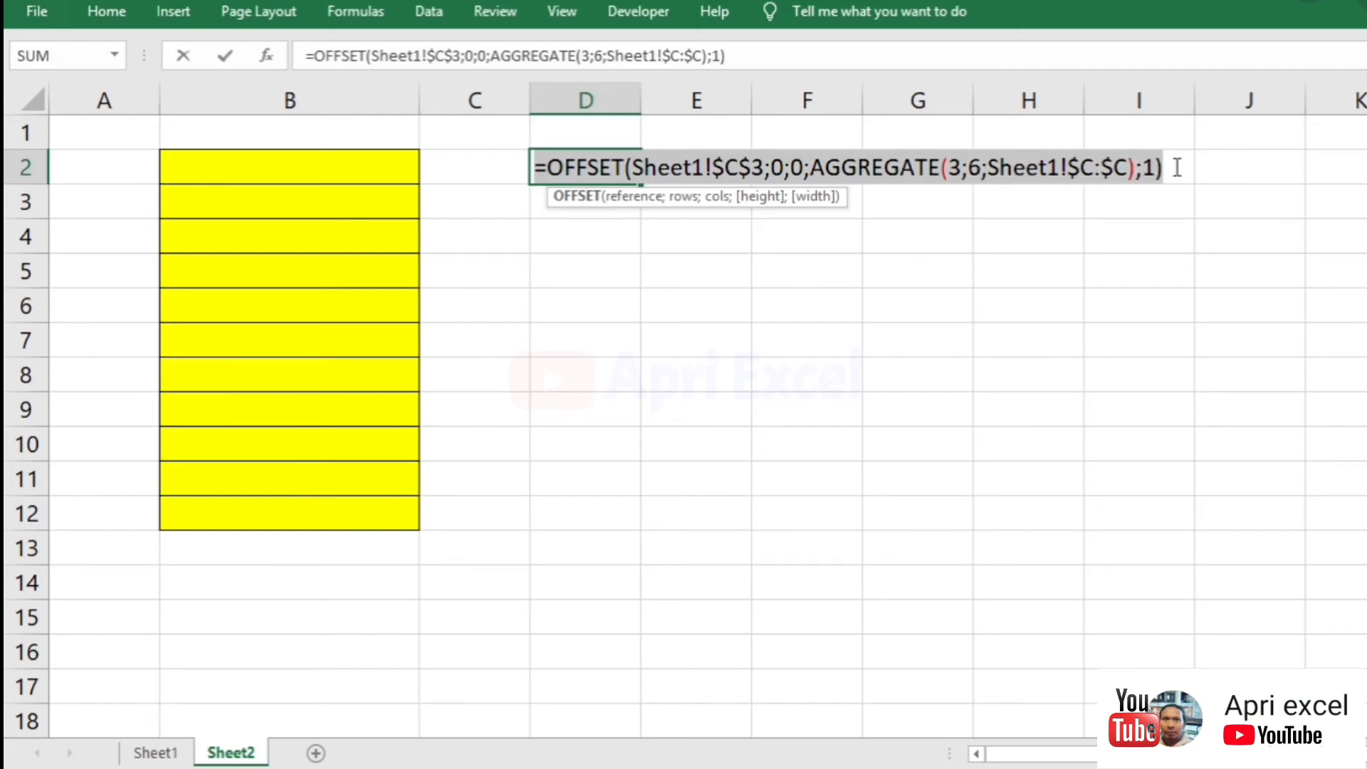
{"action": "key", "text": "ctrl+c"}
{"action": "key", "text": "Escape"}
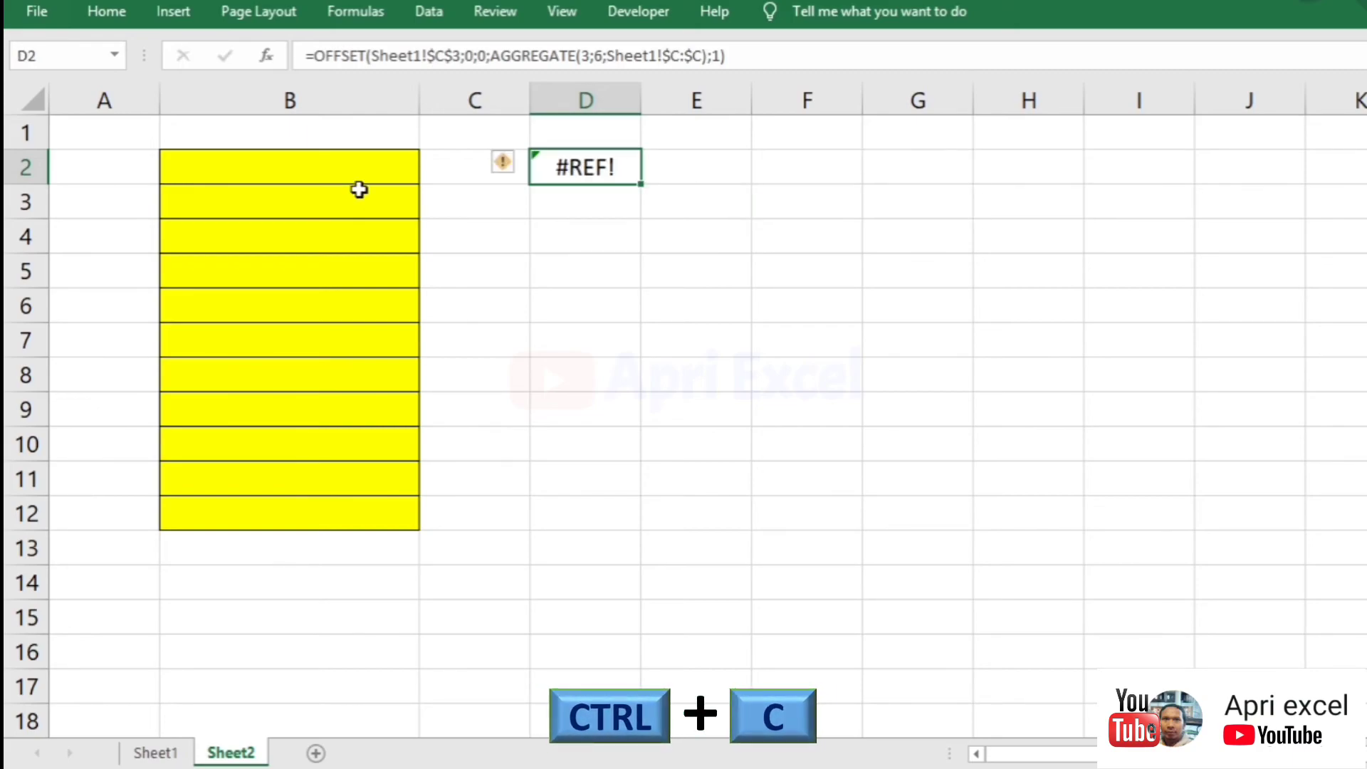
{"action": "left_click_drag", "start_coordinate": [360, 175], "coordinate": [357, 523]}
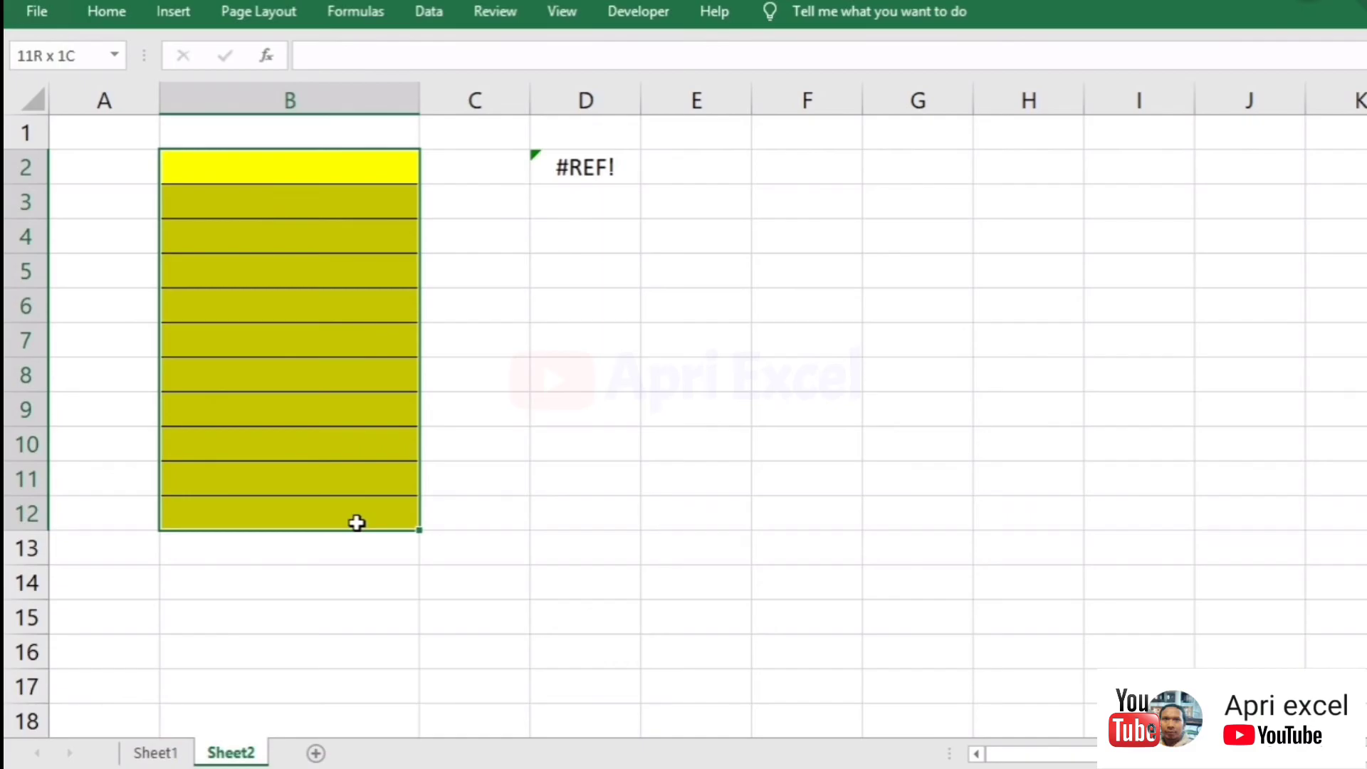
Give B2:B12 a List data validation with the copied OFFSET formula as source.
{"action": "left_click", "coordinate": [428, 13]}
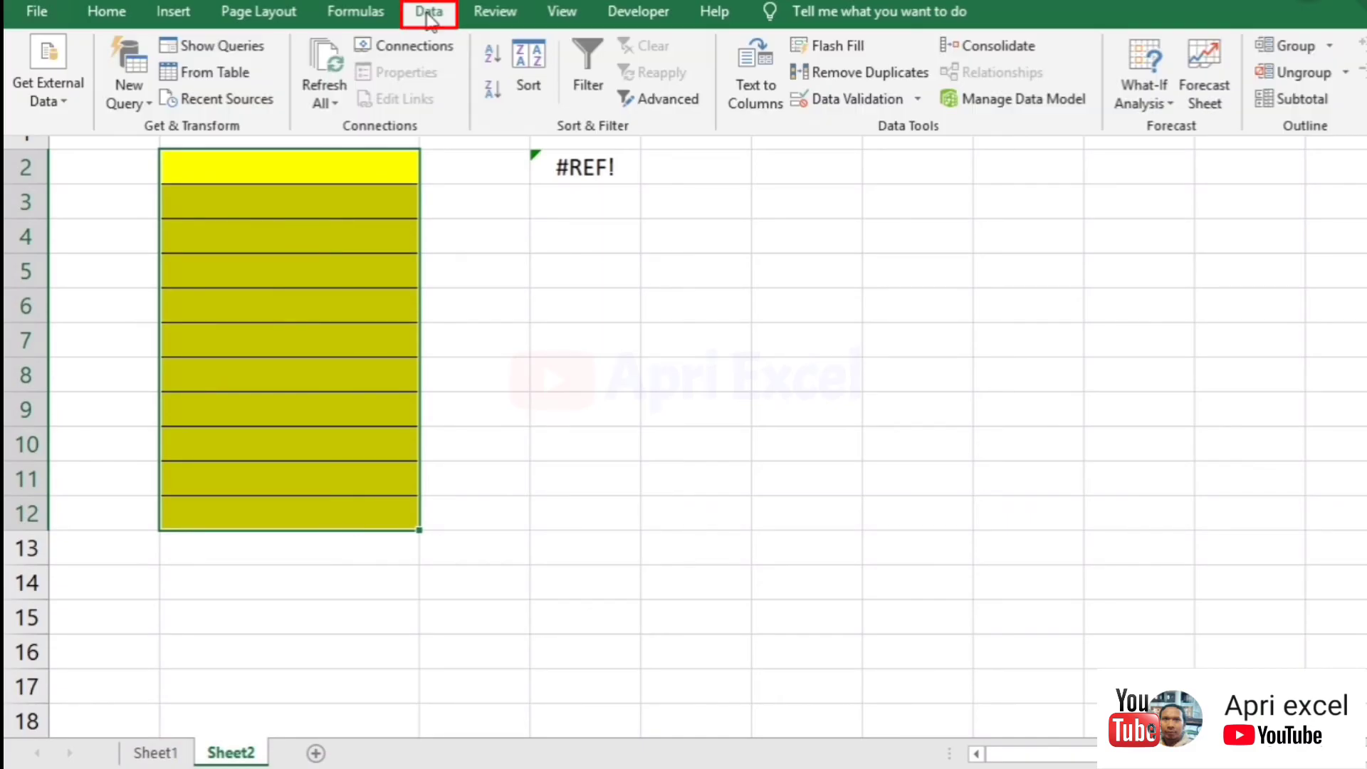
{"action": "left_click", "coordinate": [817, 99]}
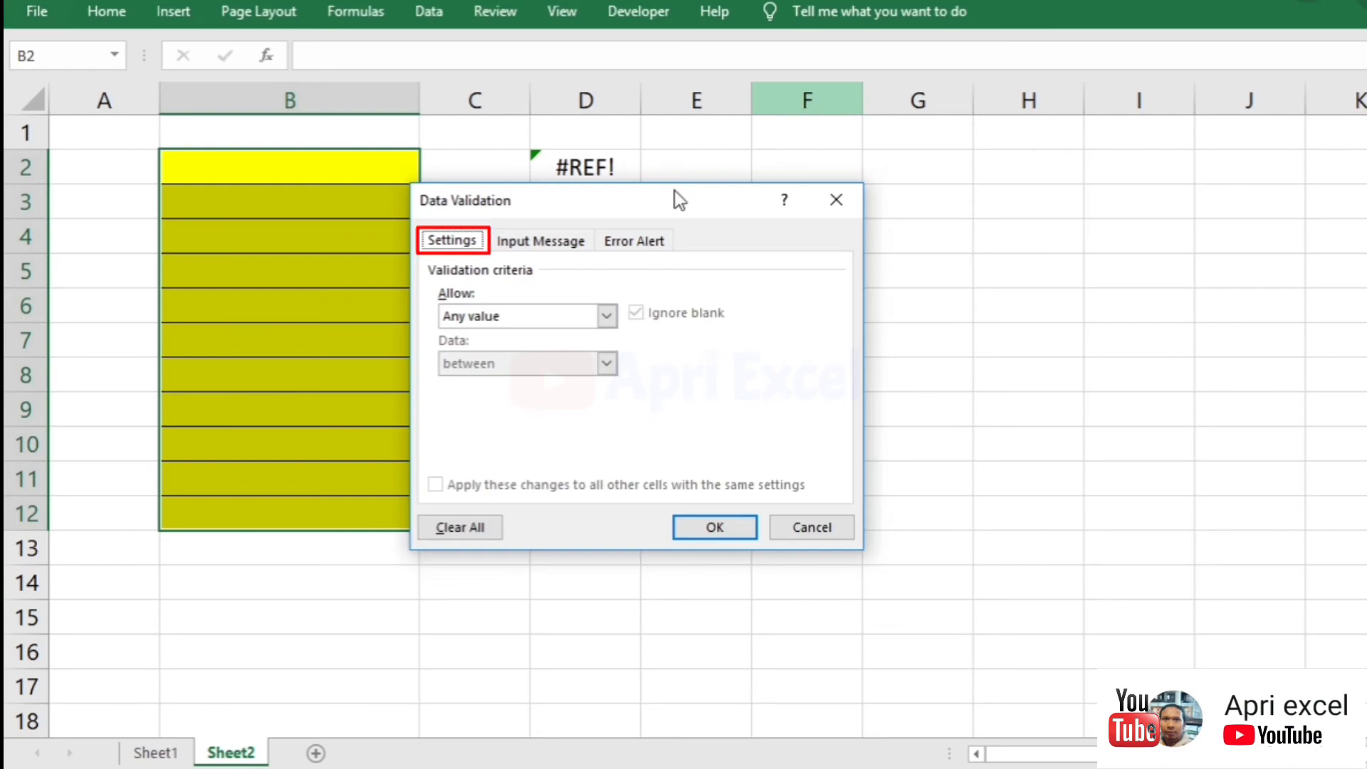
{"action": "left_click", "coordinate": [541, 318]}
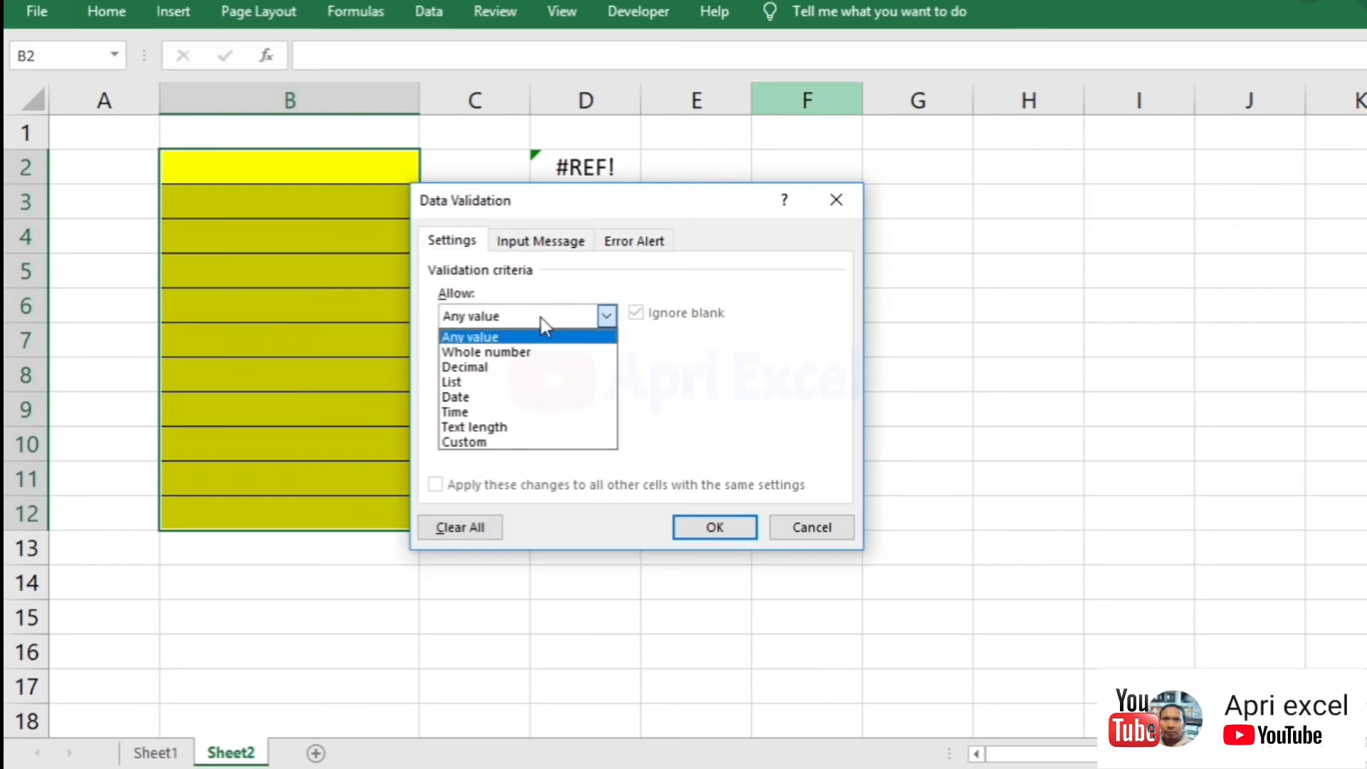
{"action": "left_click", "coordinate": [516, 382]}
{"action": "left_click", "coordinate": [500, 407]}
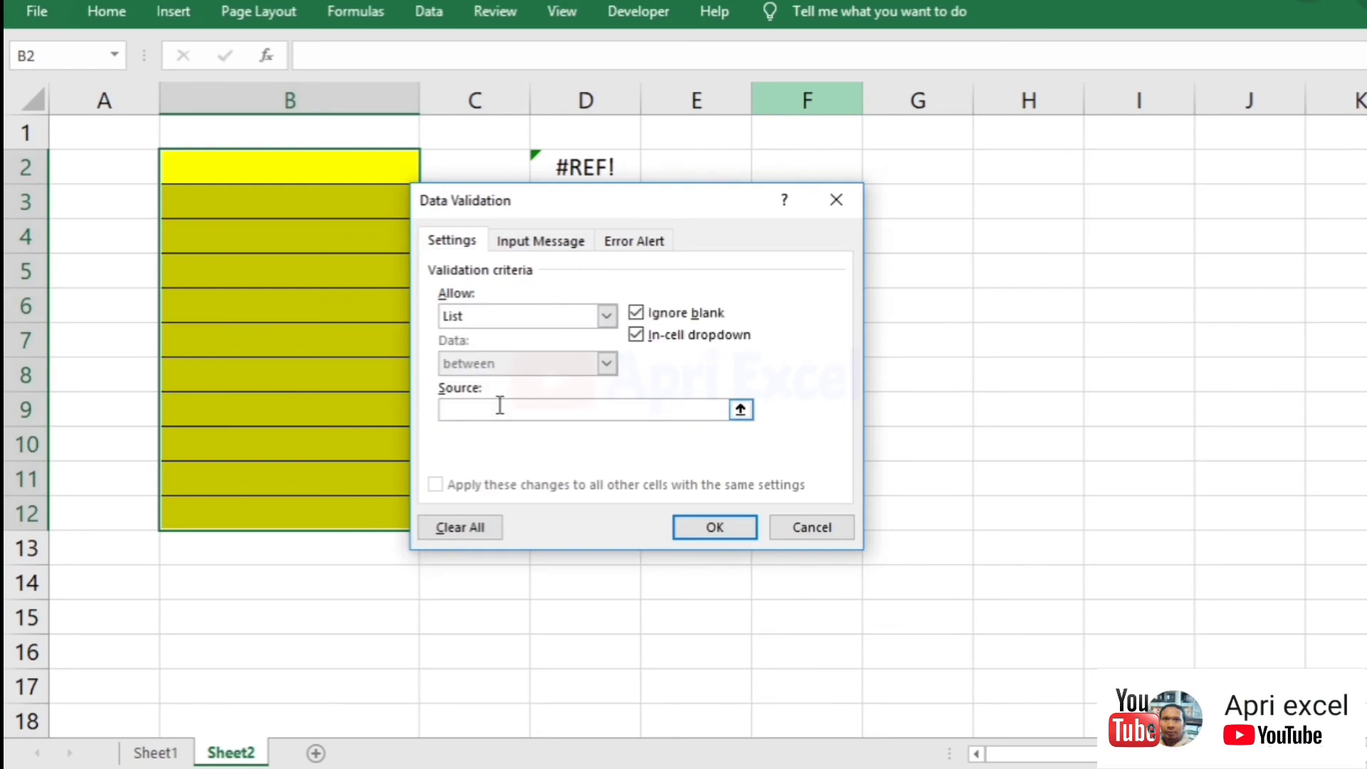
{"action": "key", "text": "ctrl+v"}
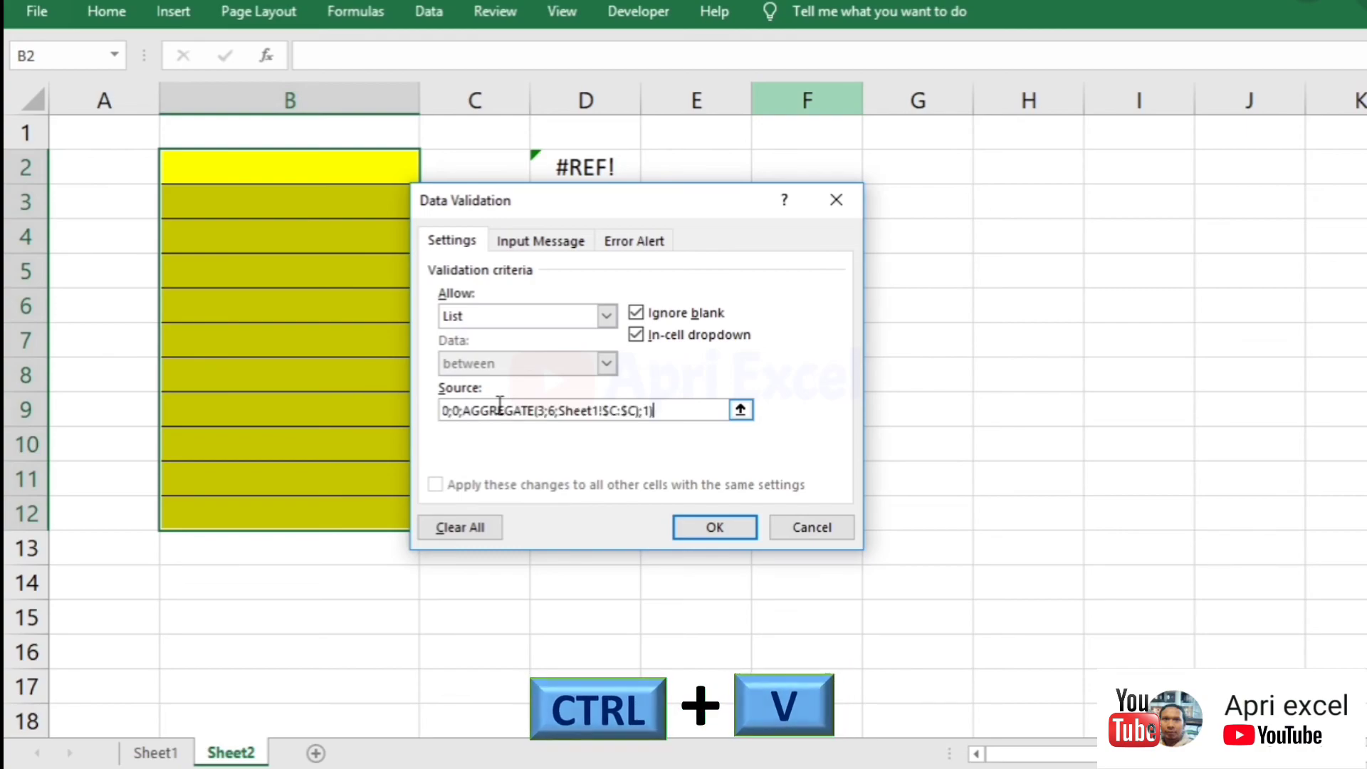
Turn off the validation's error alert and apply it, accepting the source error warning.
{"action": "left_click", "coordinate": [618, 242]}
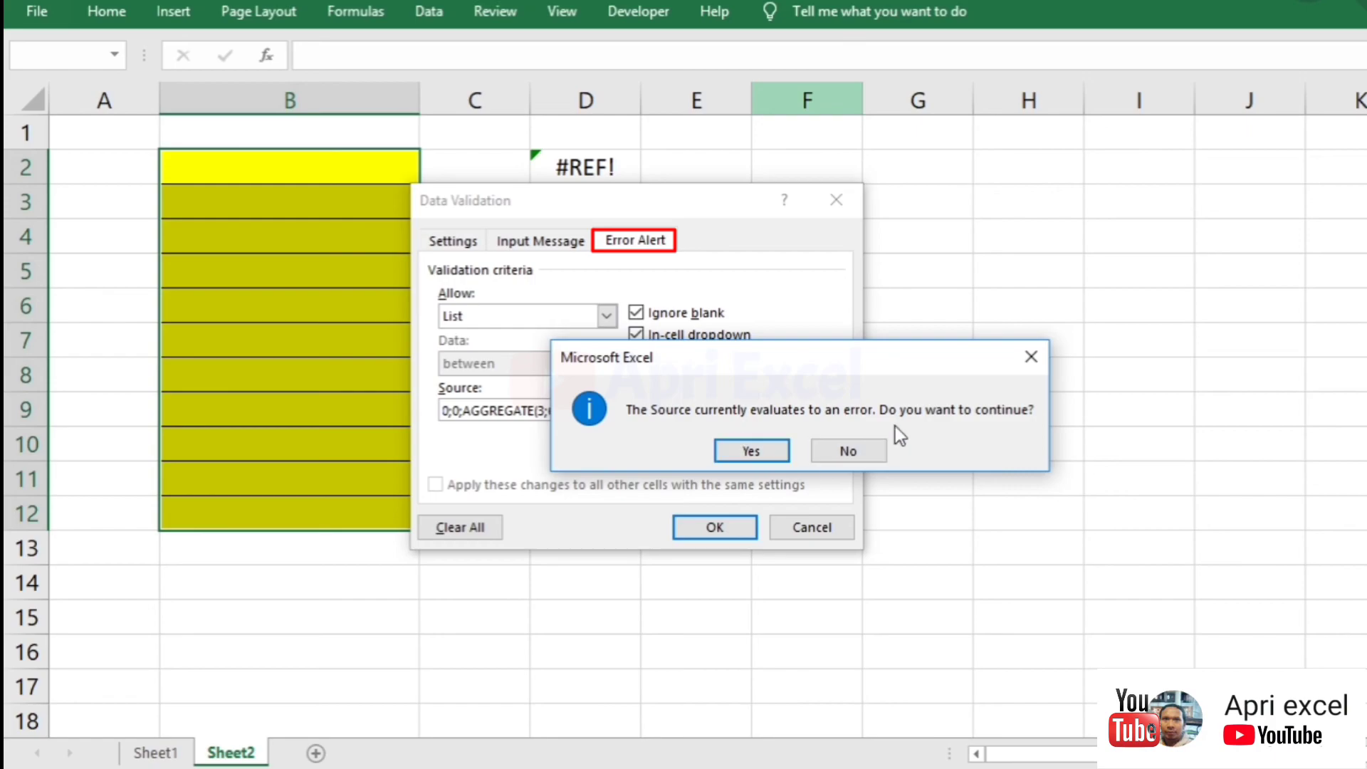
{"action": "left_click", "coordinate": [769, 448]}
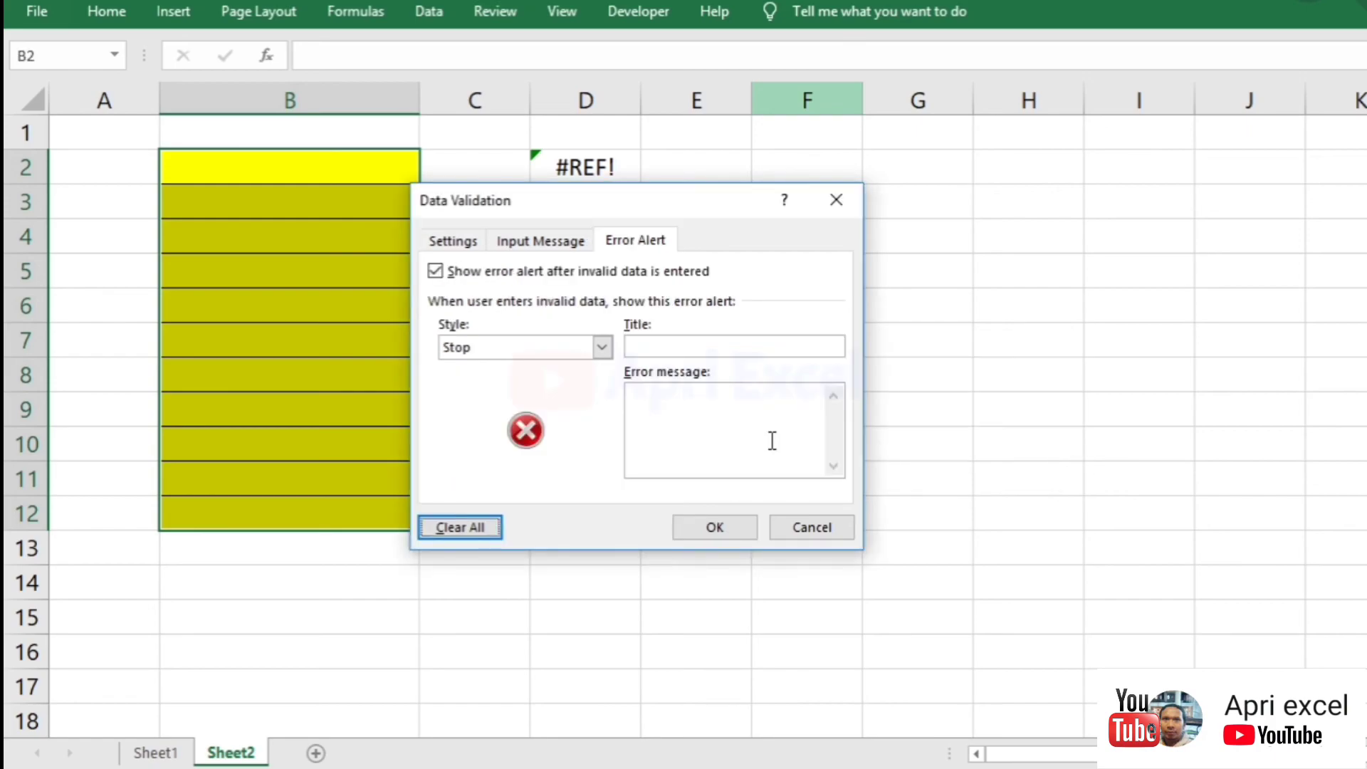
{"action": "left_click", "coordinate": [457, 276]}
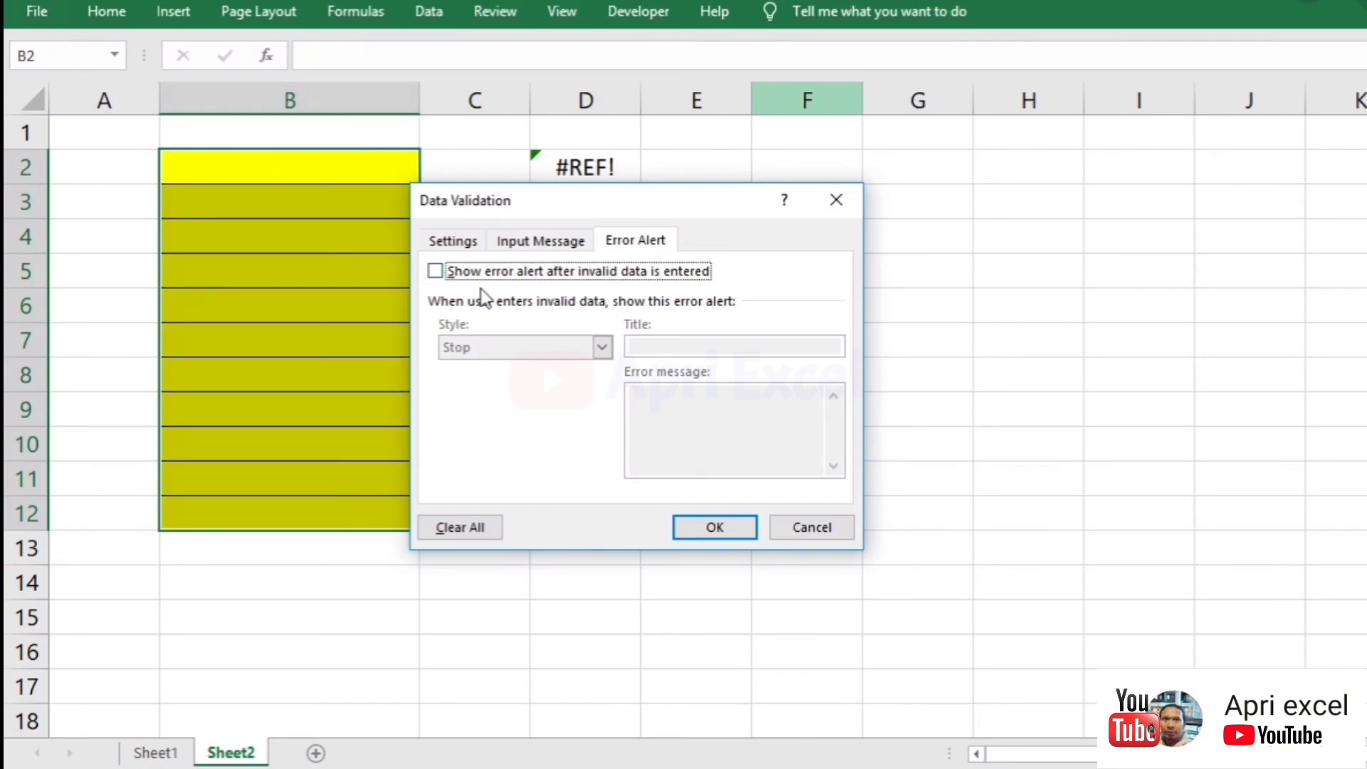
{"action": "left_click", "coordinate": [709, 527]}
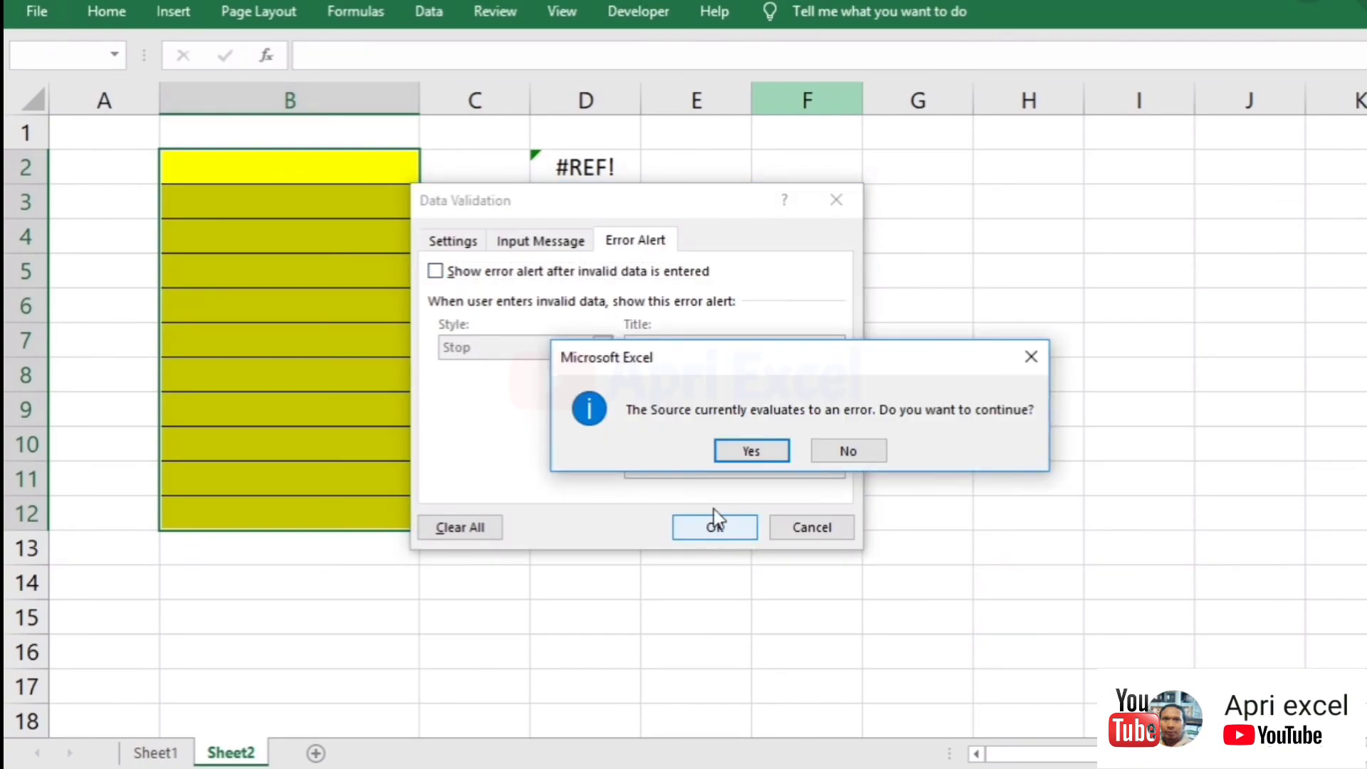
{"action": "left_click", "coordinate": [751, 453]}
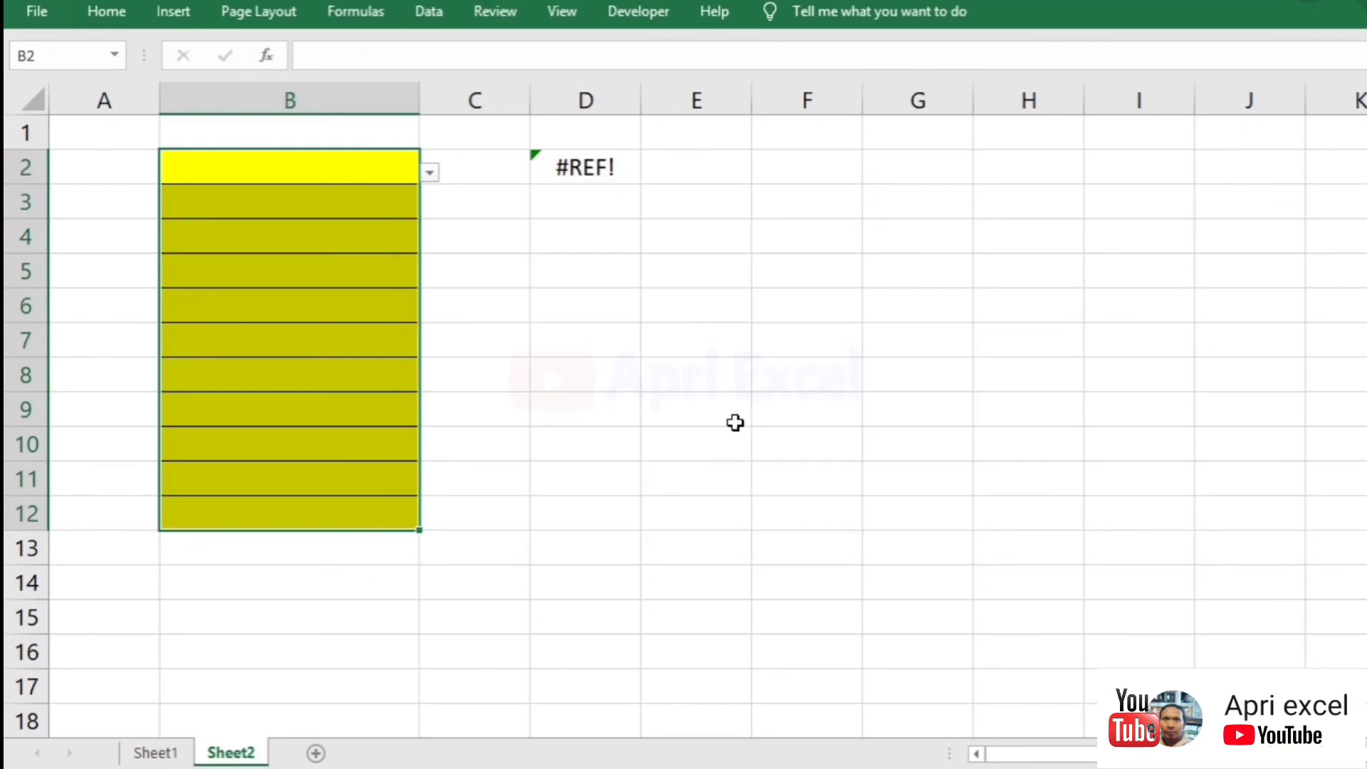
Search 'tes' in B2, check Sheet1, and pick Matesih, Jawa Tengah from the dropdown.
{"action": "left_click", "coordinate": [372, 170]}
{"action": "type", "text": "tes"}
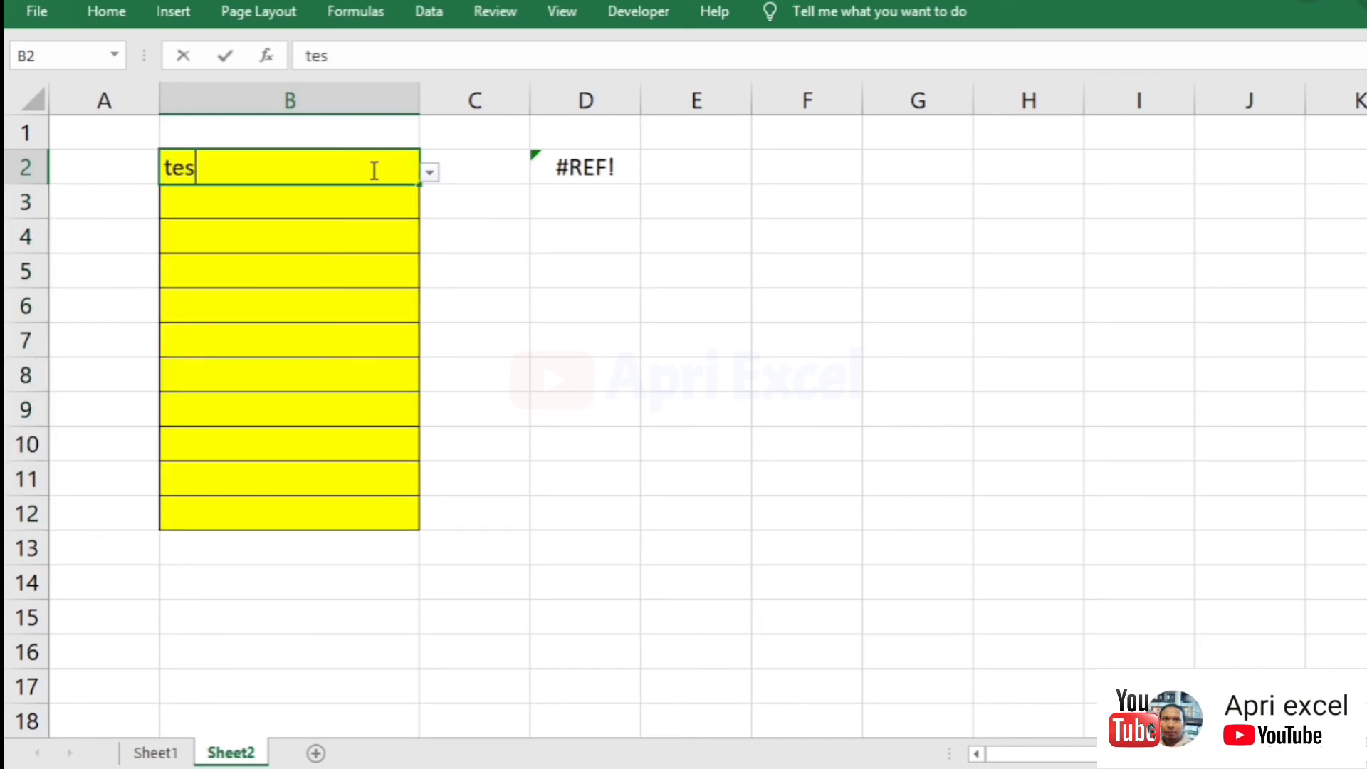
{"action": "left_click", "coordinate": [429, 173]}
{"action": "left_click", "coordinate": [430, 172]}
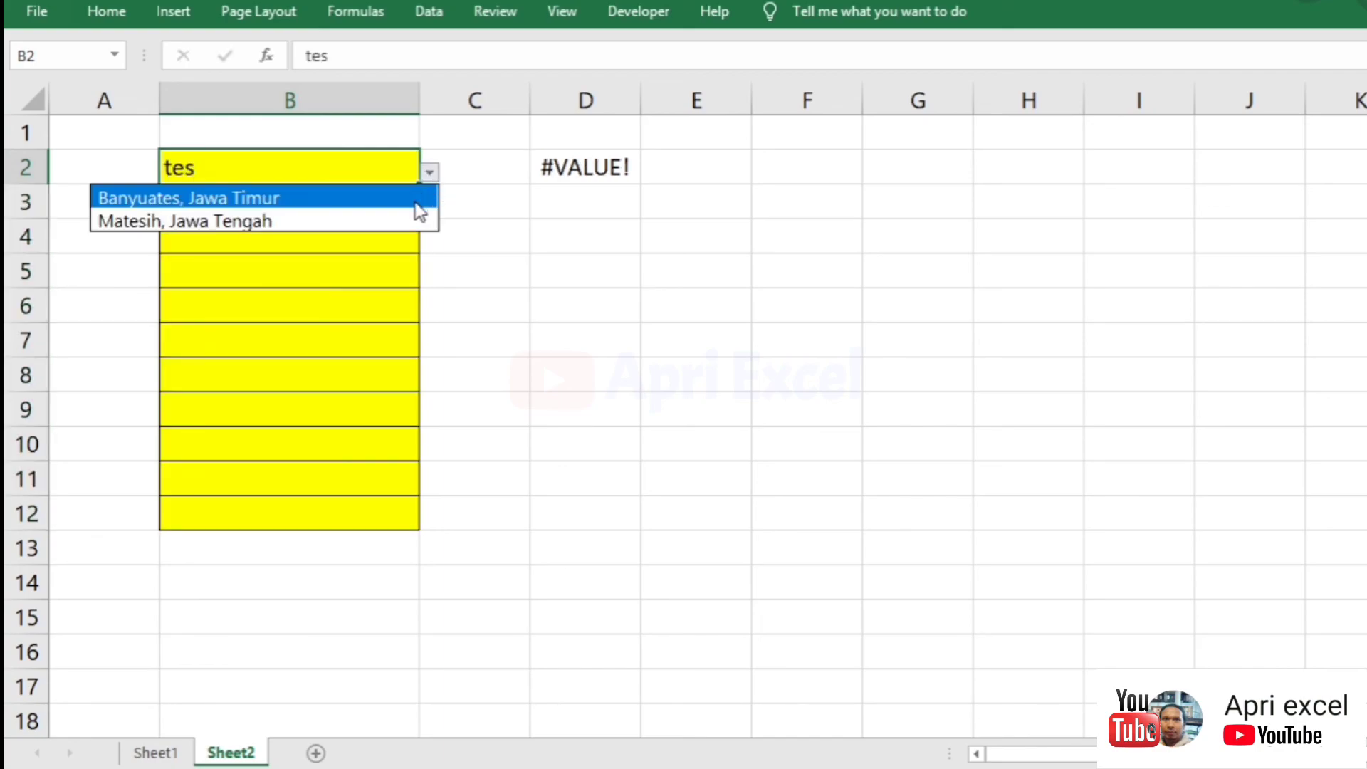
{"action": "left_click", "coordinate": [155, 753]}
{"action": "left_click", "coordinate": [155, 753]}
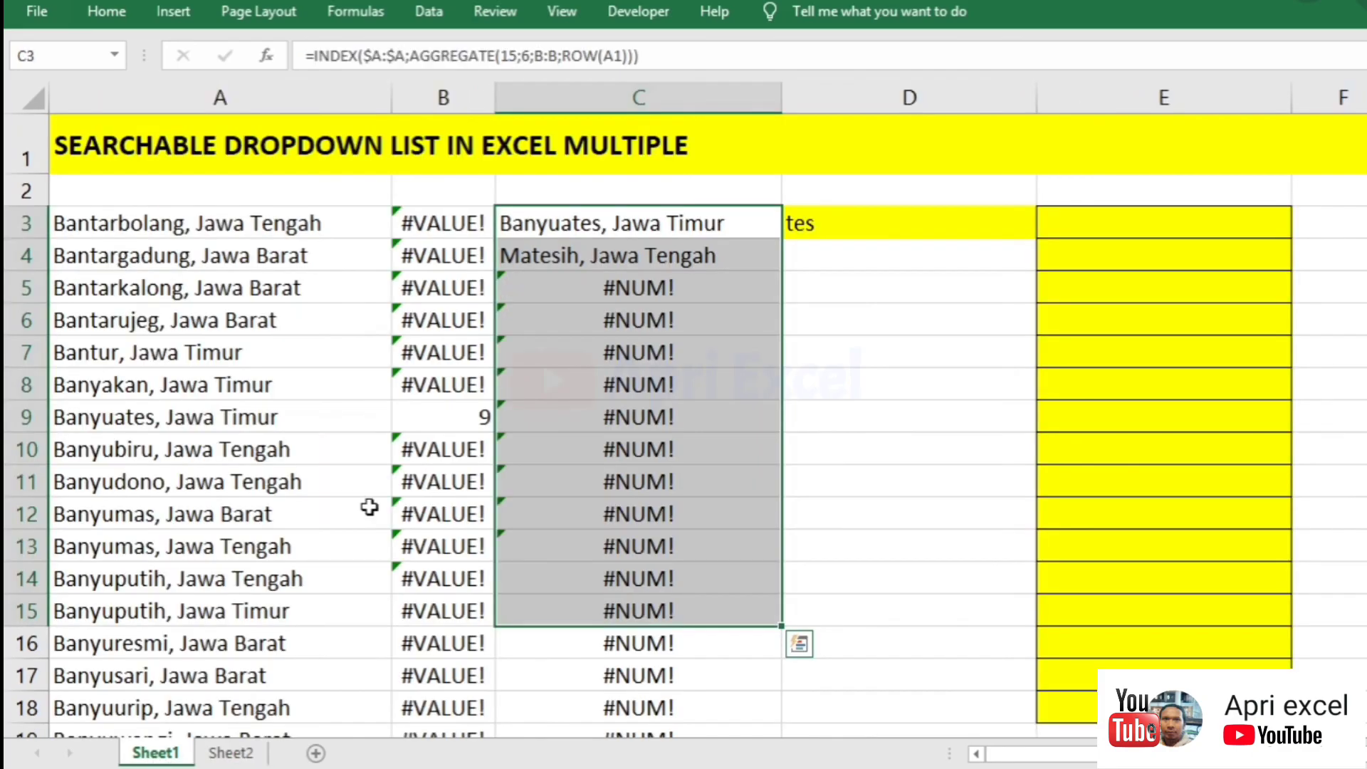
{"action": "left_click", "coordinate": [230, 752]}
{"action": "left_click", "coordinate": [430, 172]}
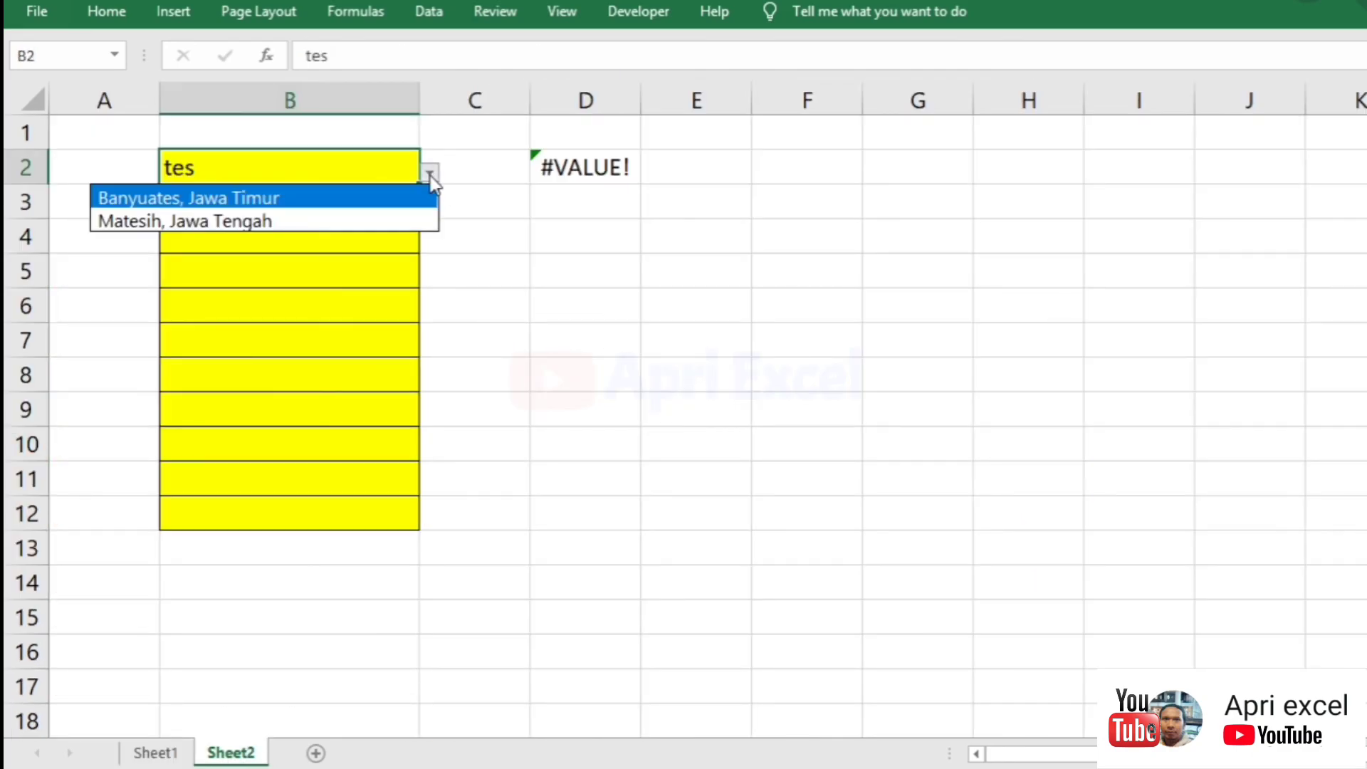
{"action": "left_click", "coordinate": [341, 213]}
Search 'kel' in B5, check Sheet1, and pick Pakel, Jawa Timur from the dropdown.
{"action": "left_click", "coordinate": [350, 270]}
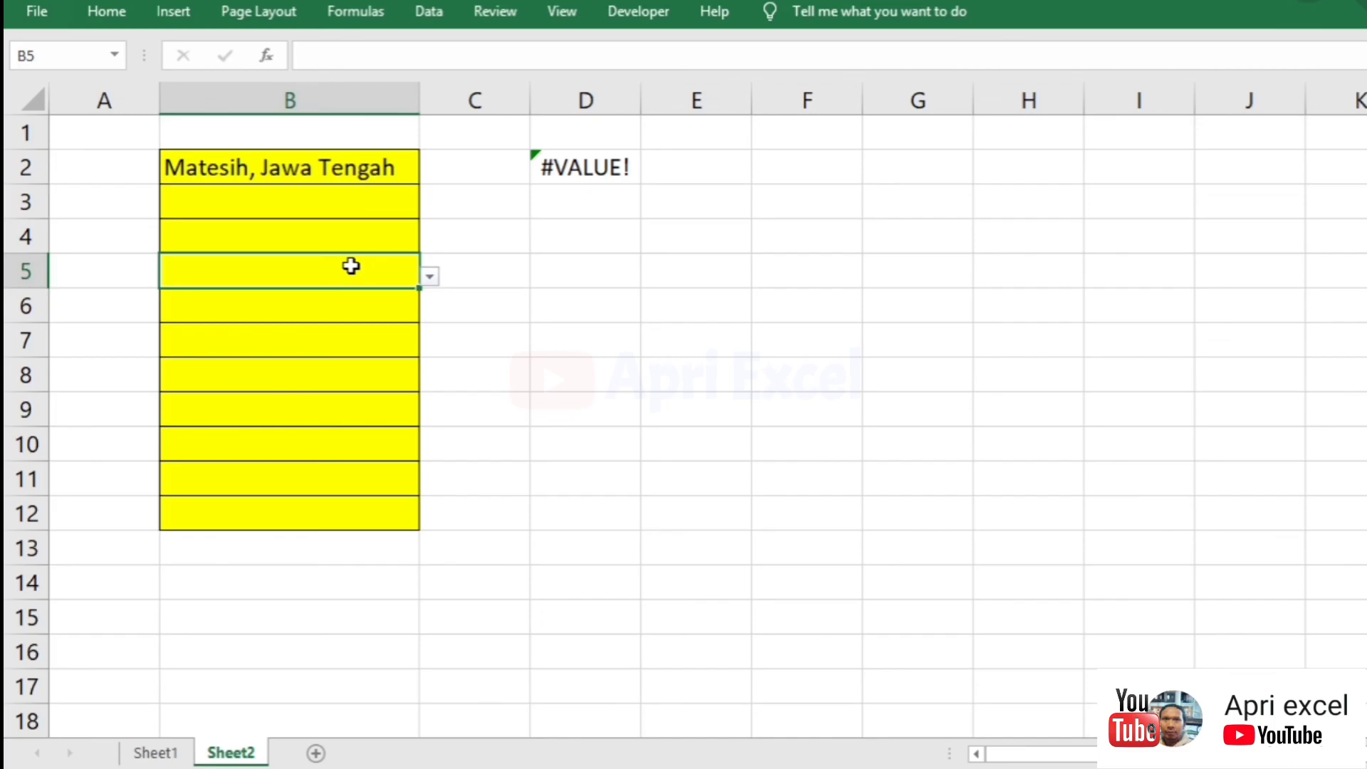
{"action": "type", "text": "kel"}
{"action": "left_click", "coordinate": [430, 277]}
{"action": "left_click", "coordinate": [160, 748]}
{"action": "left_click", "coordinate": [155, 752]}
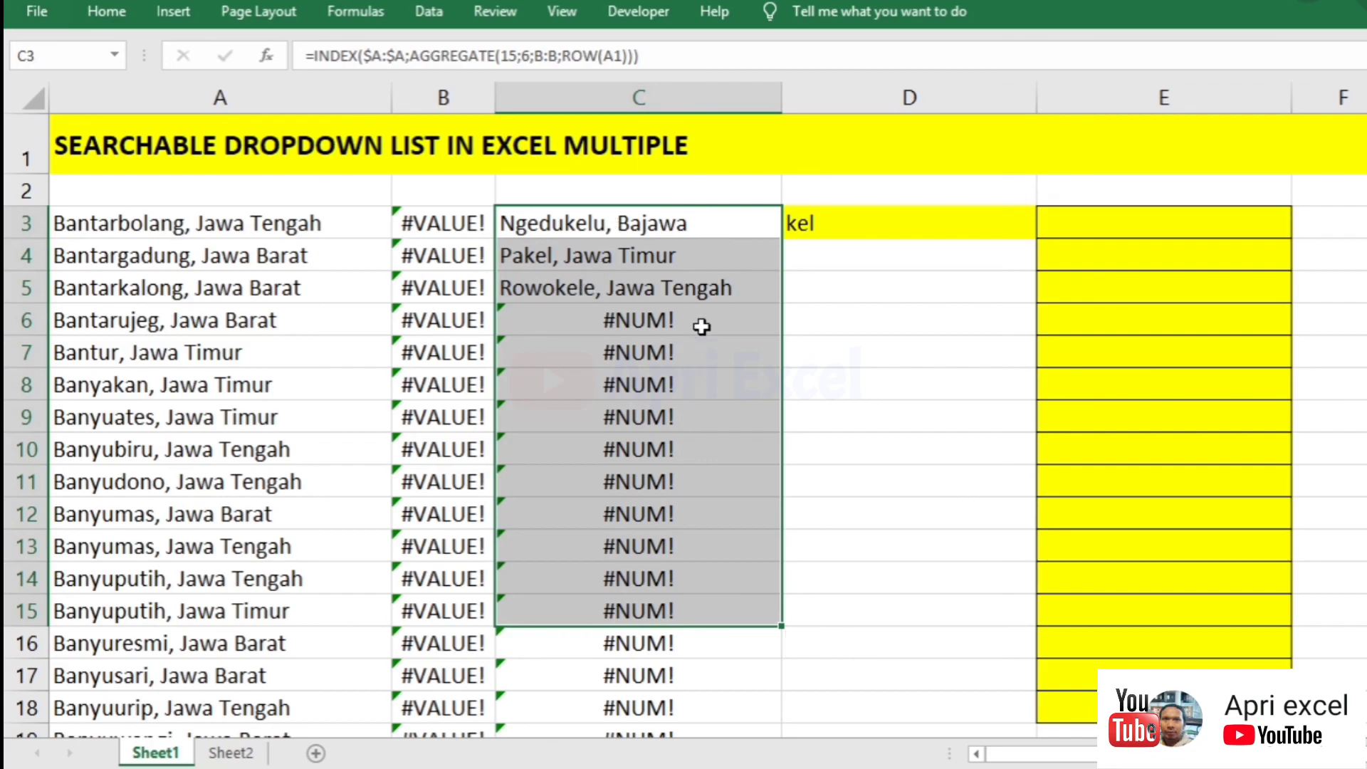
{"action": "left_click_drag", "start_coordinate": [702, 323], "coordinate": [651, 695]}
{"action": "left_click", "coordinate": [249, 762]}
{"action": "left_click", "coordinate": [430, 276]}
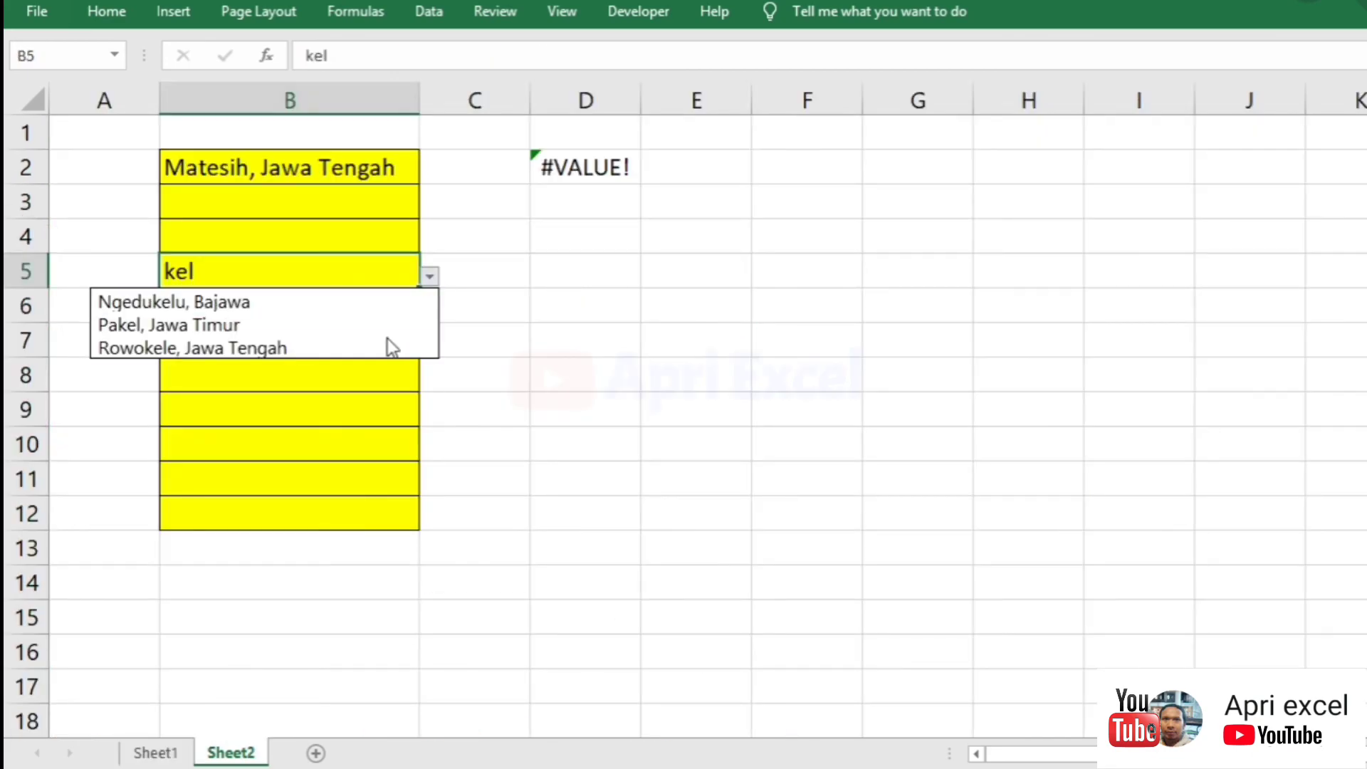
{"action": "left_click", "coordinate": [384, 323]}
Search 'tir' in B7, compare with Sheet1, and reopen B7's list of matching places.
{"action": "left_click", "coordinate": [364, 349]}
{"action": "type", "text": "ti"}
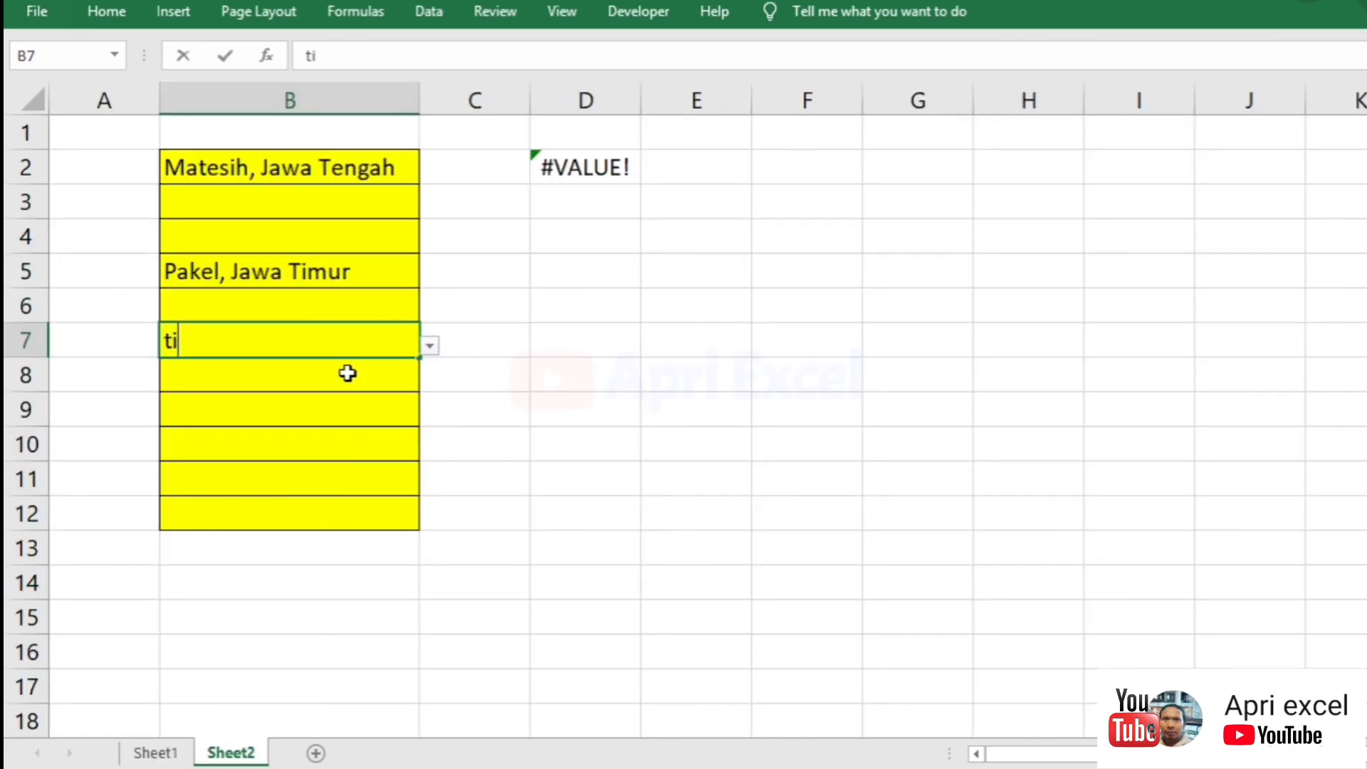
{"action": "type", "text": "r"}
{"action": "left_click", "coordinate": [430, 347]}
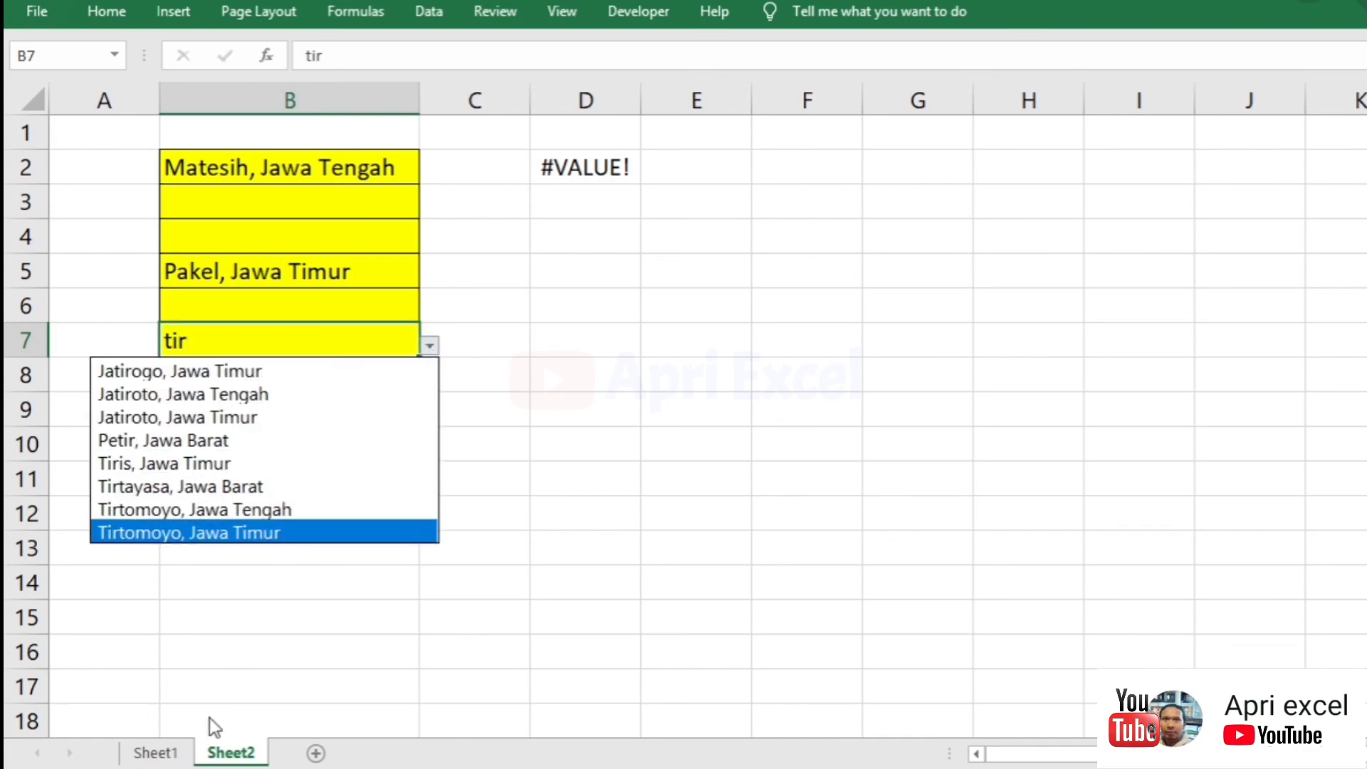
{"action": "key", "text": "Escape"}
{"action": "left_click", "coordinate": [178, 755]}
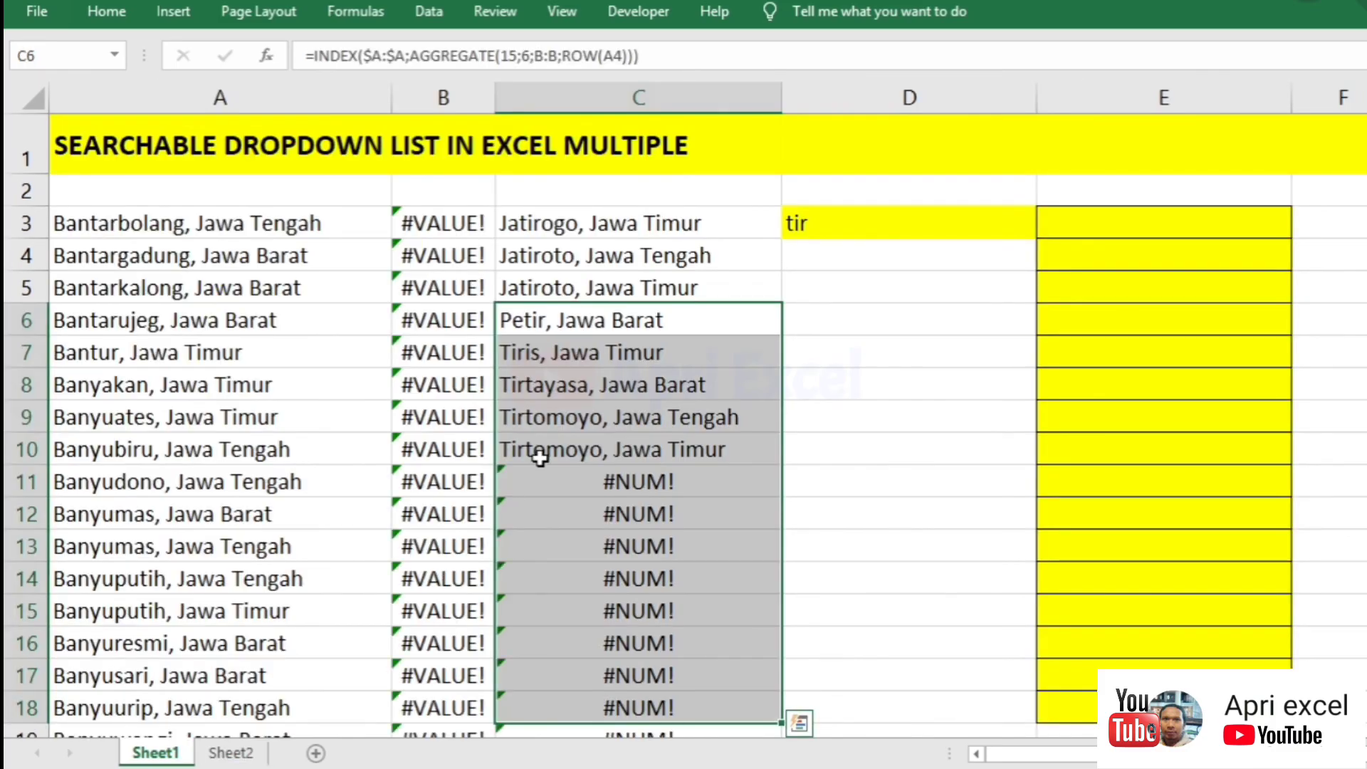
{"action": "left_click", "coordinate": [257, 753]}
{"action": "left_click", "coordinate": [429, 345]}
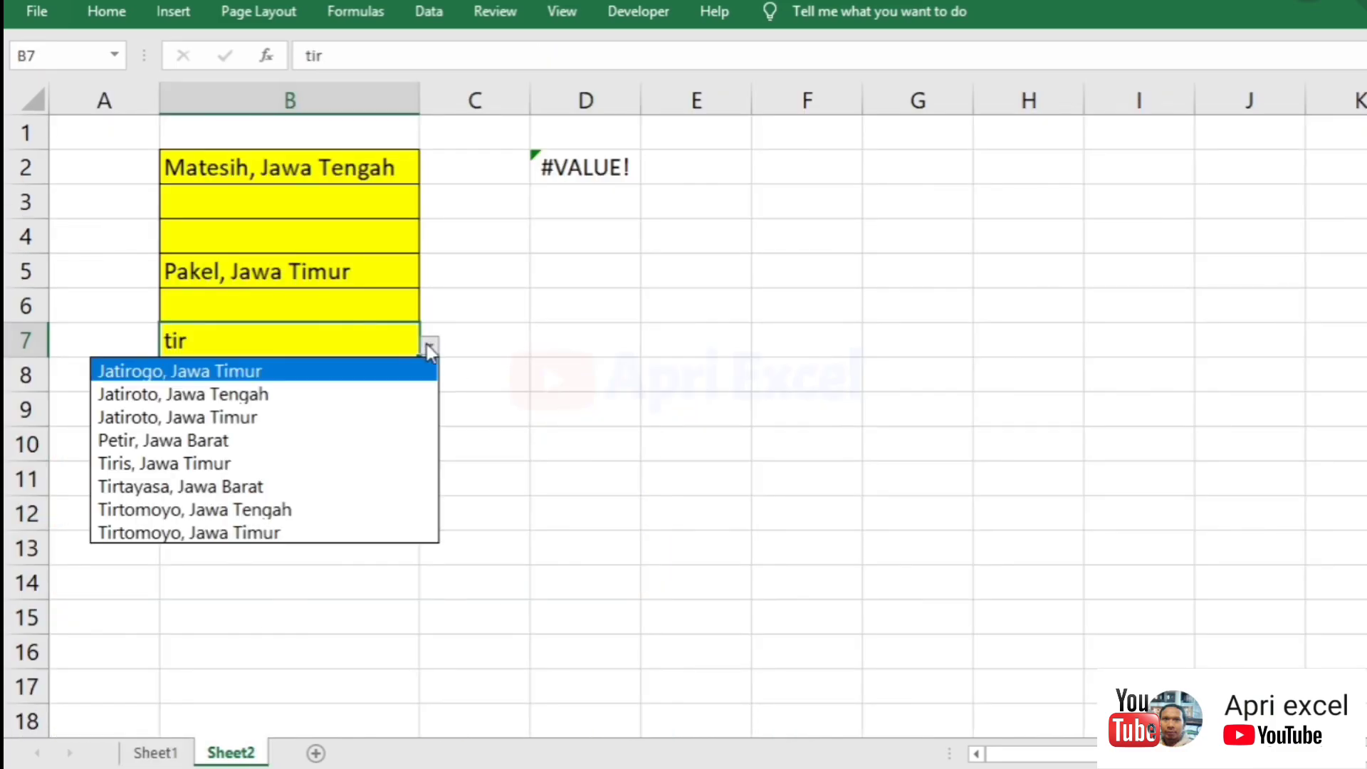